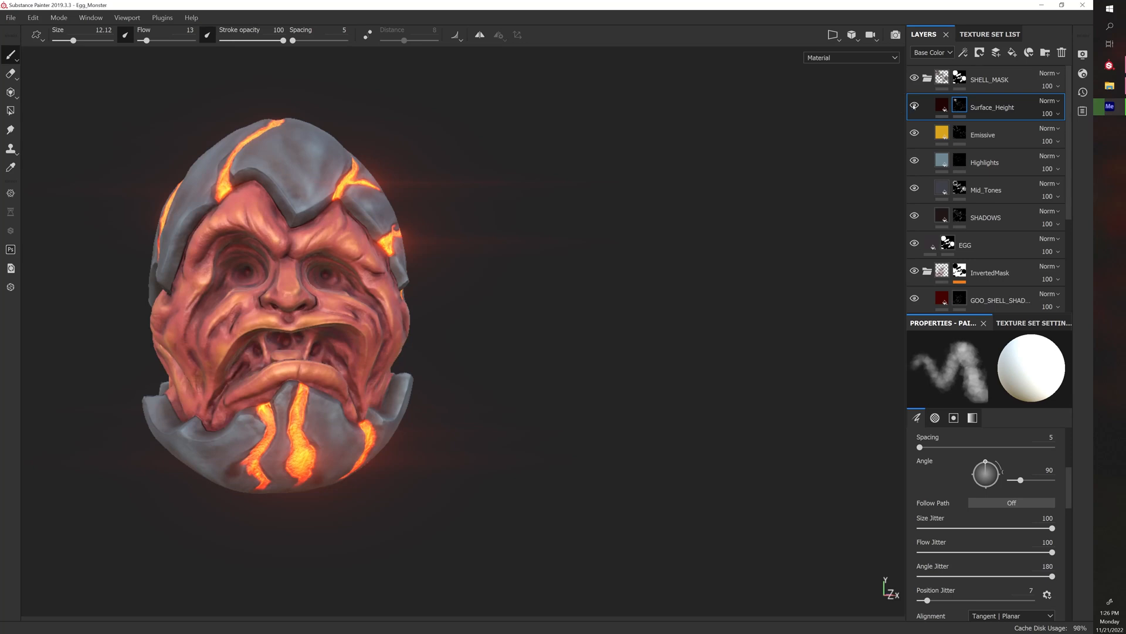
Examine the egg monster's shell cracks, face and glow from several angles and distances
left_click_drag(730, 164, 573, 171, "alt")
middle_click_drag(593, 158, 702, 230, "alt")
scroll(663, 208, "down", 1)
scroll(463, 205, "up", 2)
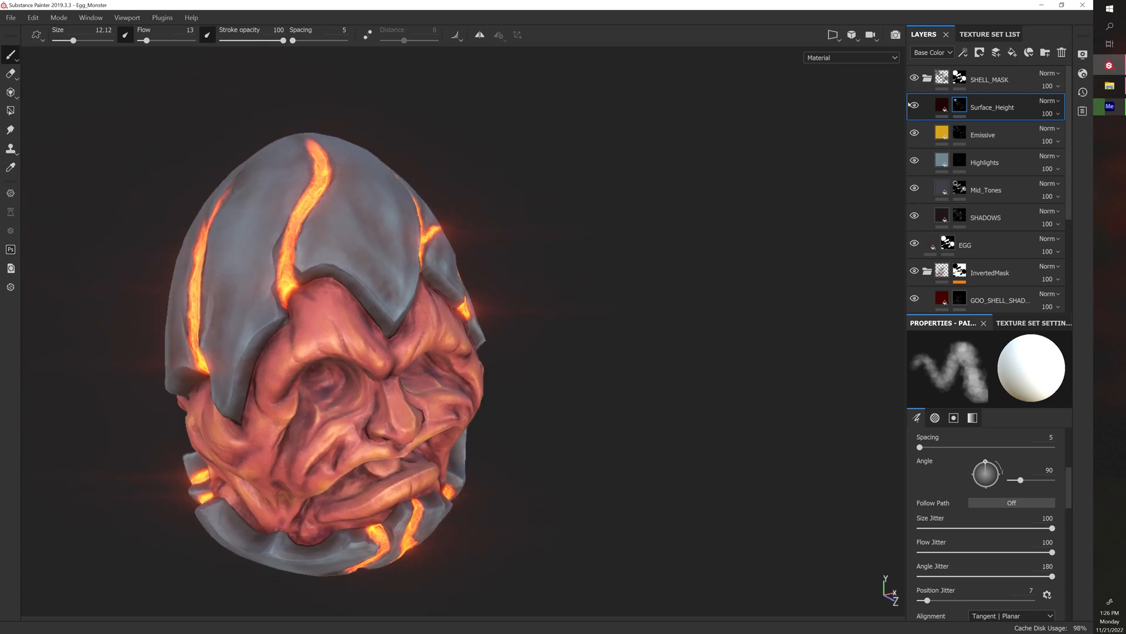
mouse_move(741, 153)
left_mouse_down("alt")
mouse_move(788, 218)
mouse_move(744, 241)
left_mouse_up("alt")
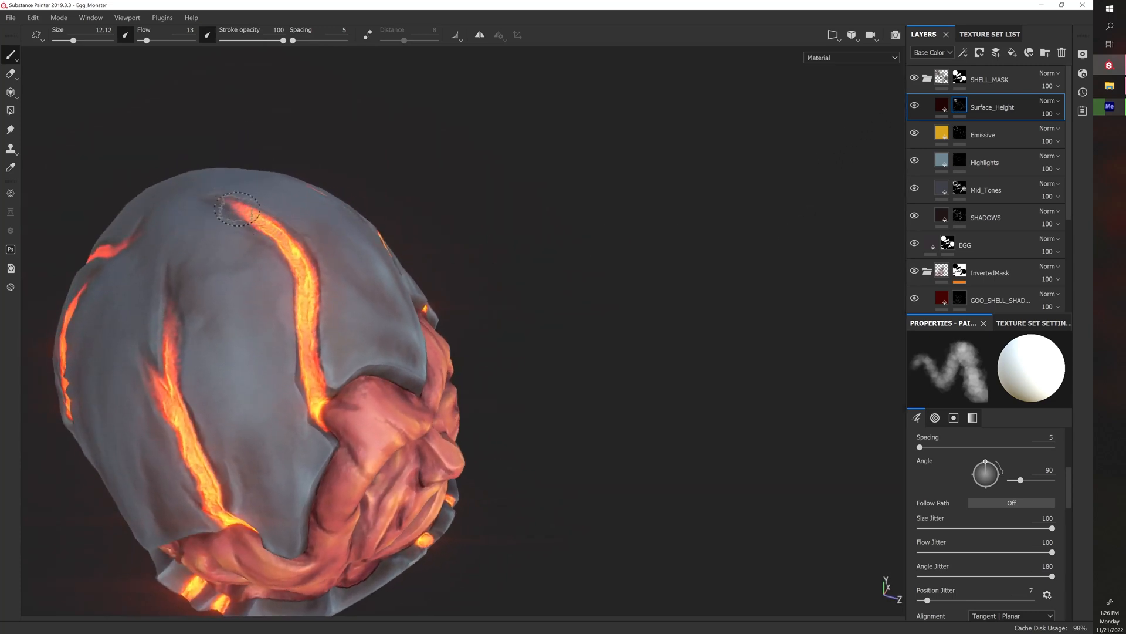
mouse_move(504, 270)
left_mouse_down("alt")
mouse_move(466, 205)
mouse_move(505, 292)
mouse_move(583, 304)
left_mouse_up("alt")
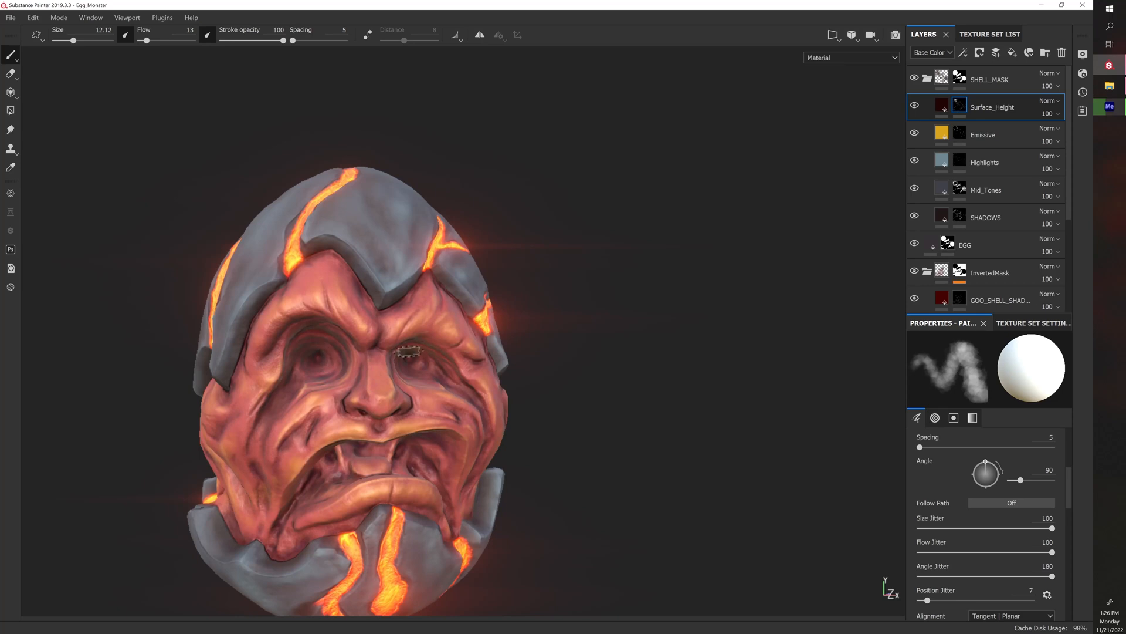
left_click_drag(558, 312, 515, 296, "alt")
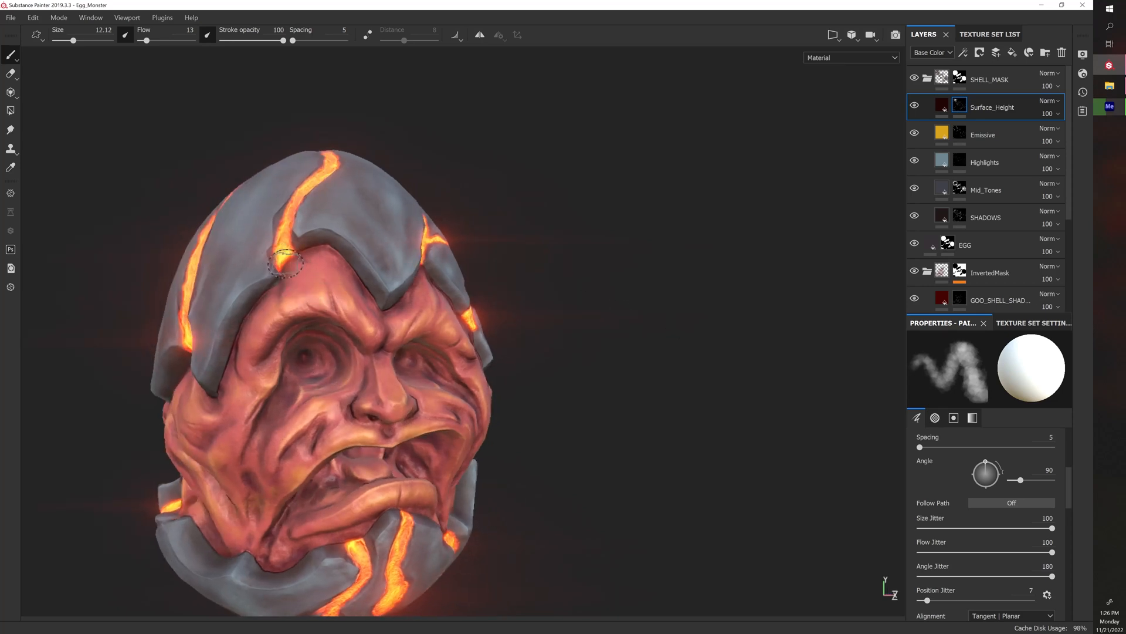
left_click_drag(557, 356, 579, 375, "alt")
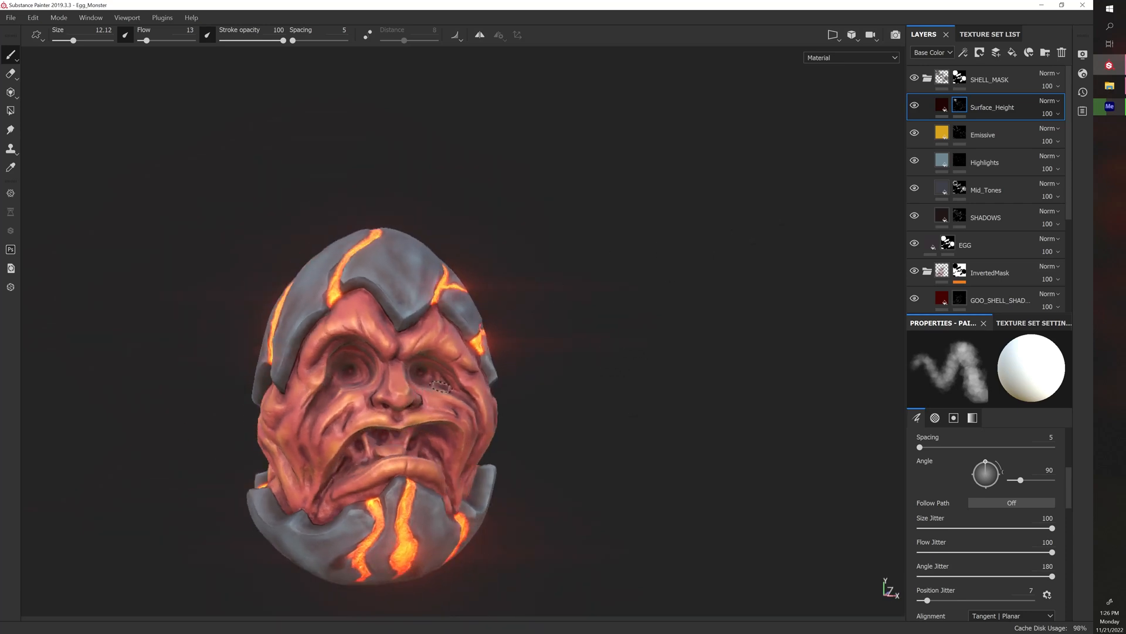
Copy the Emissive layer from the SHELL_MASK folder and collapse that folder
right_click(1001, 137)
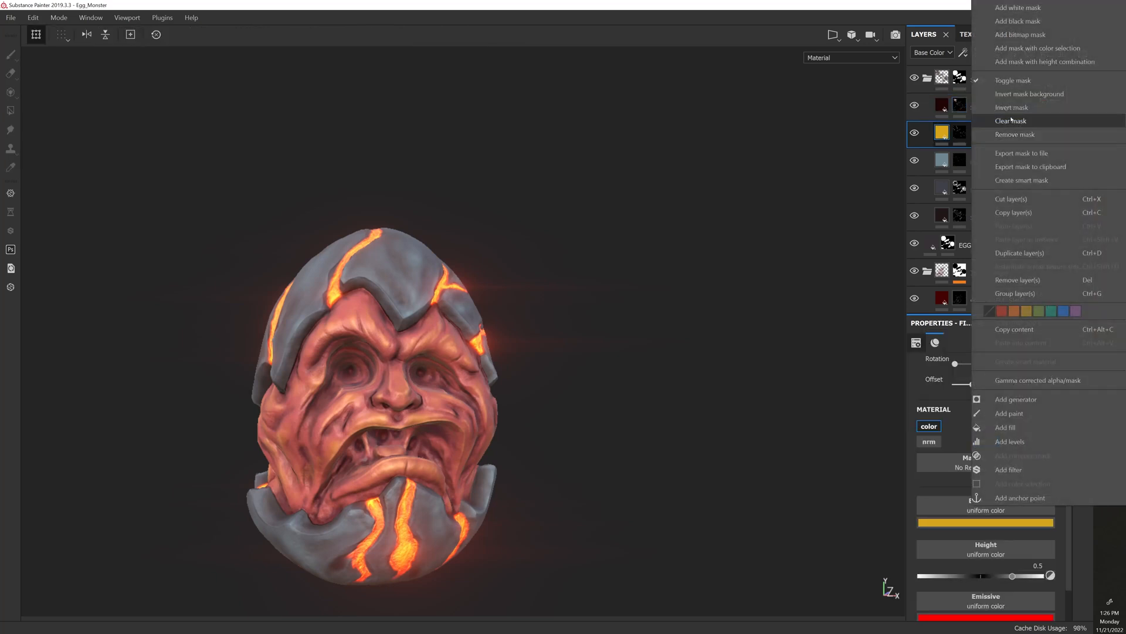
left_click(1025, 213)
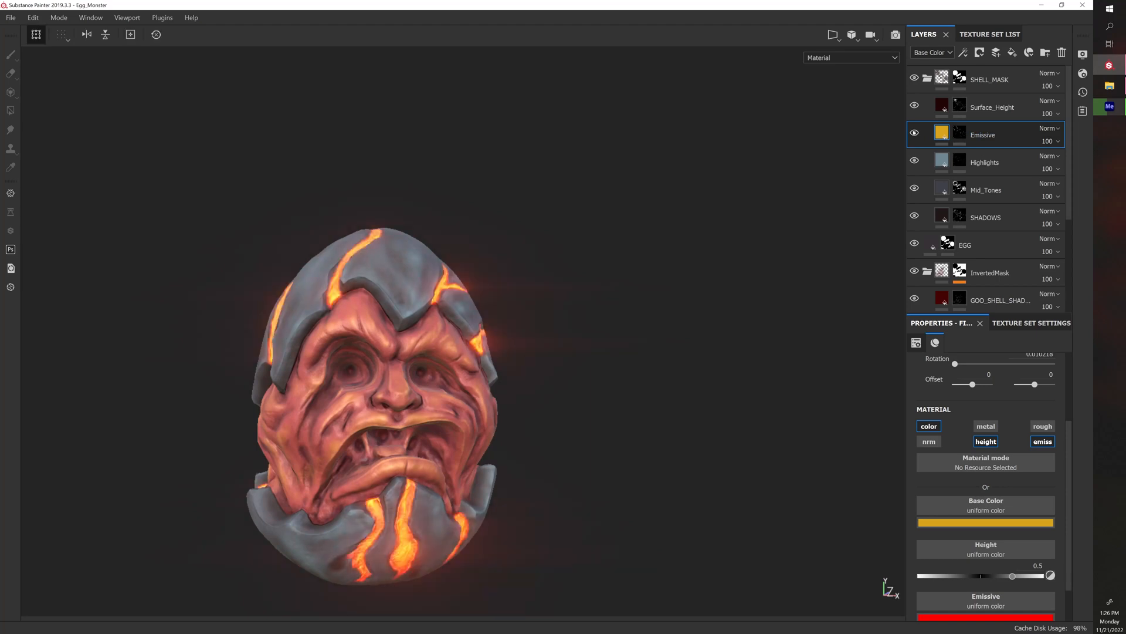
scroll(944, 517, "down", 2)
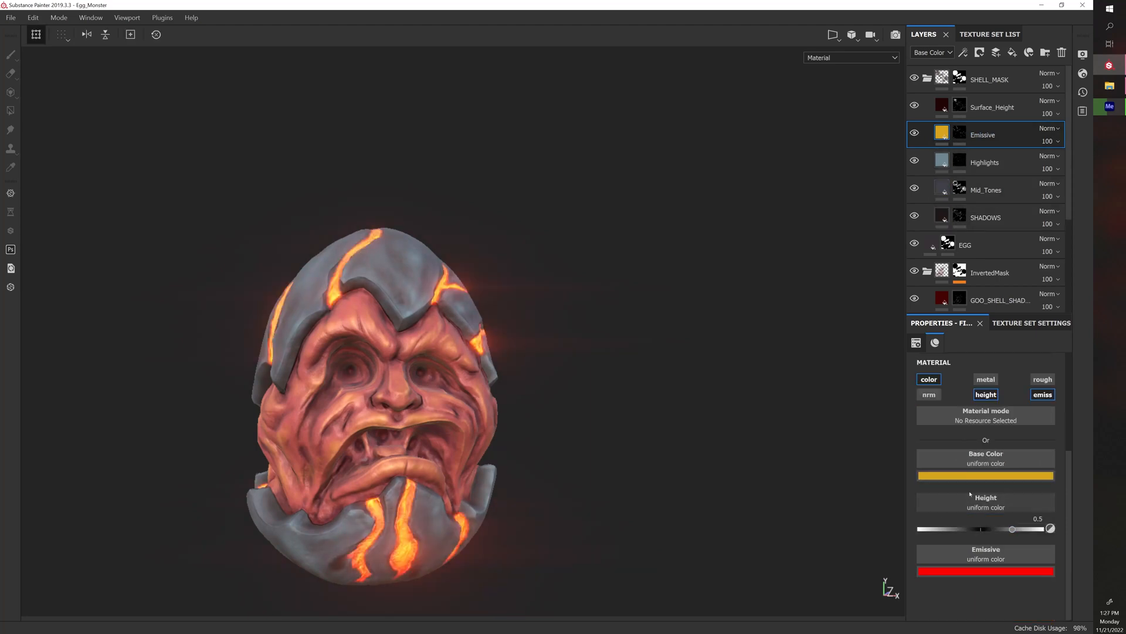
left_click(928, 78)
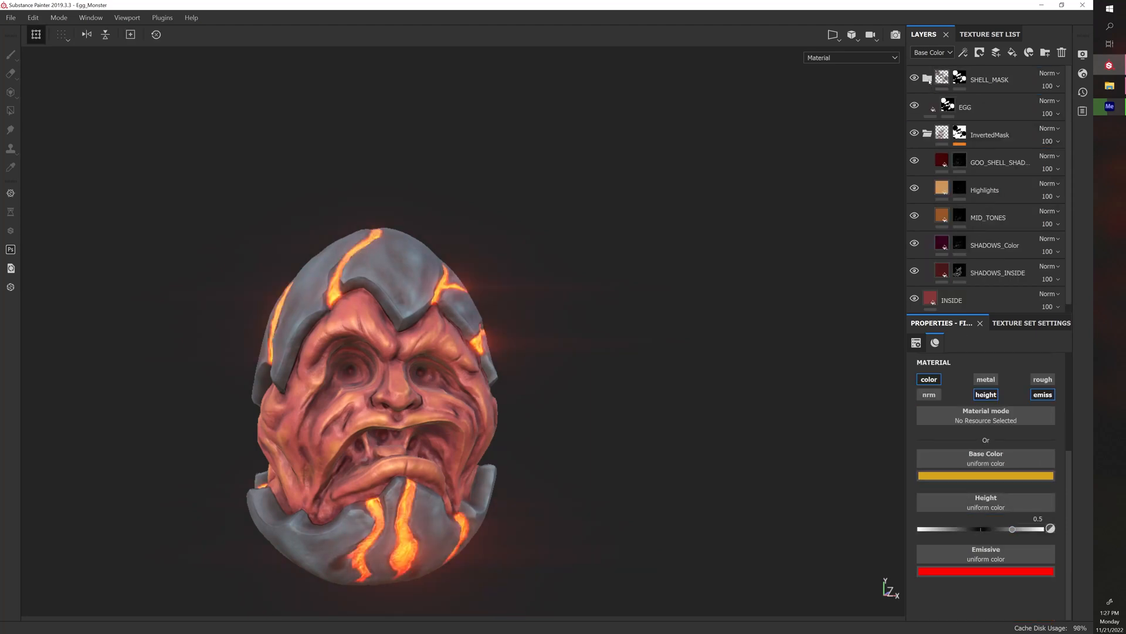
Paste the Emissive layer at the top of the InvertedMask folder and clear the pasted layer's mask
left_click(994, 136)
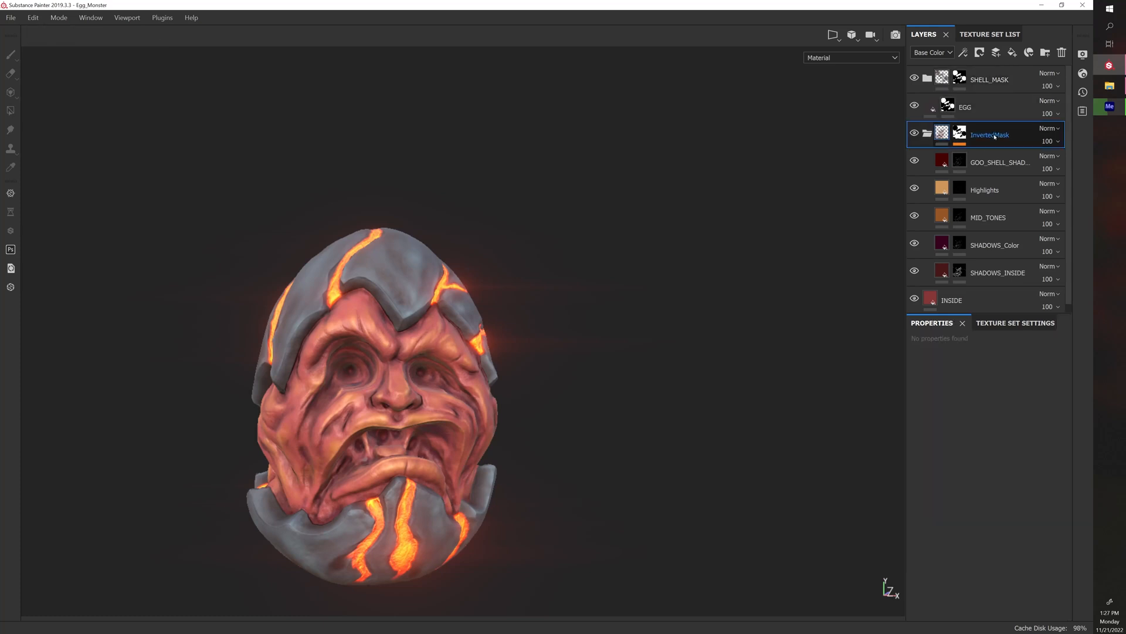
right_click(995, 136)
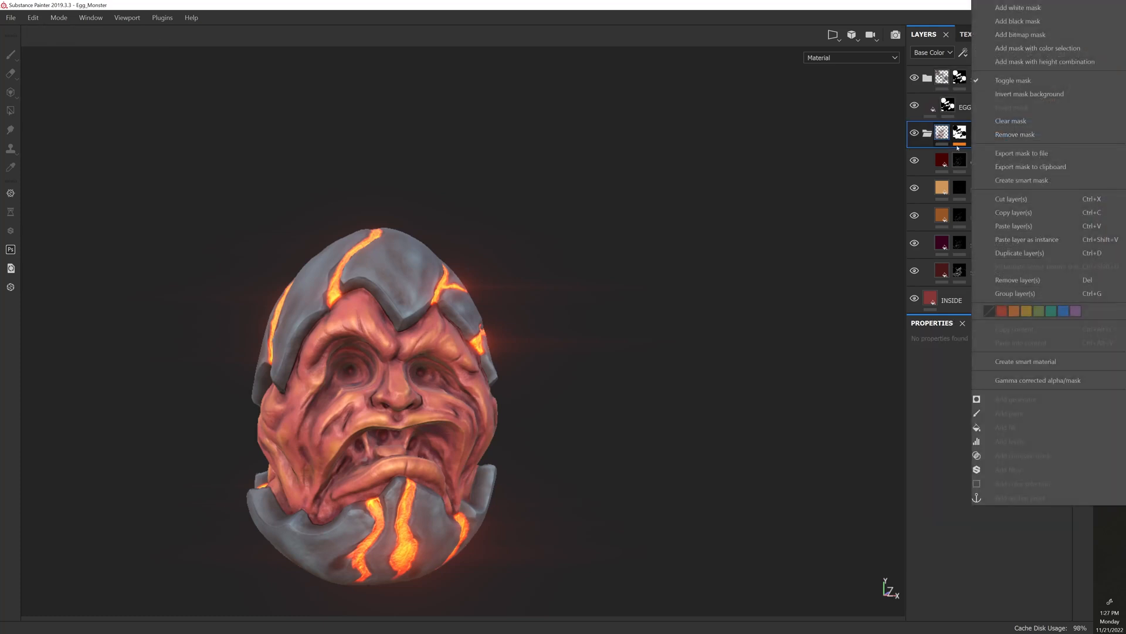
left_click(954, 141)
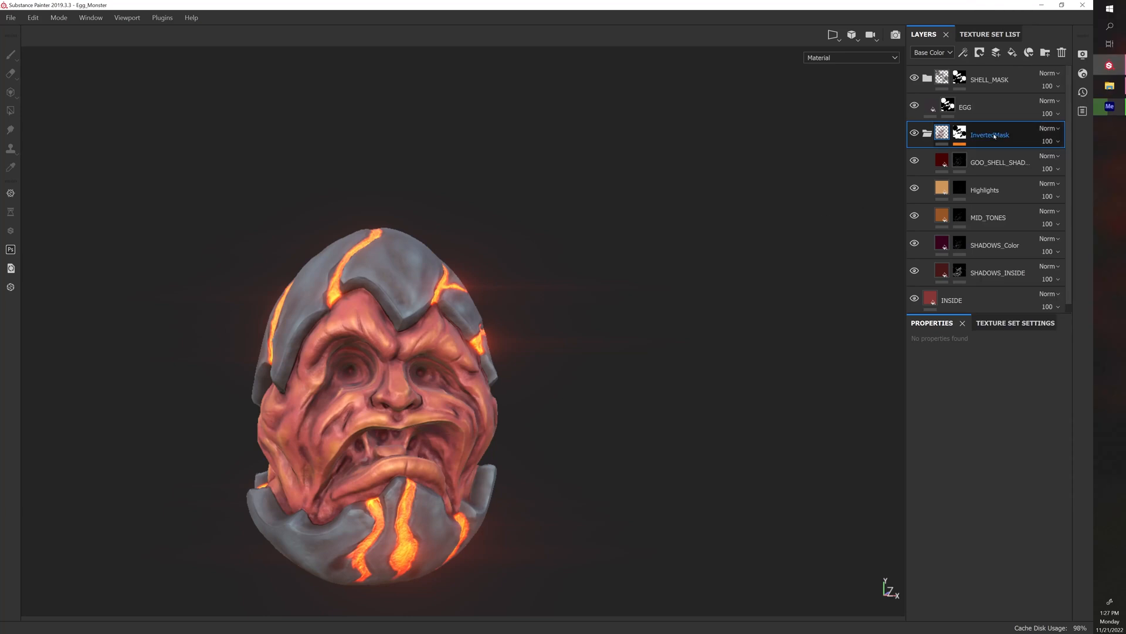
key("ctrl+v")
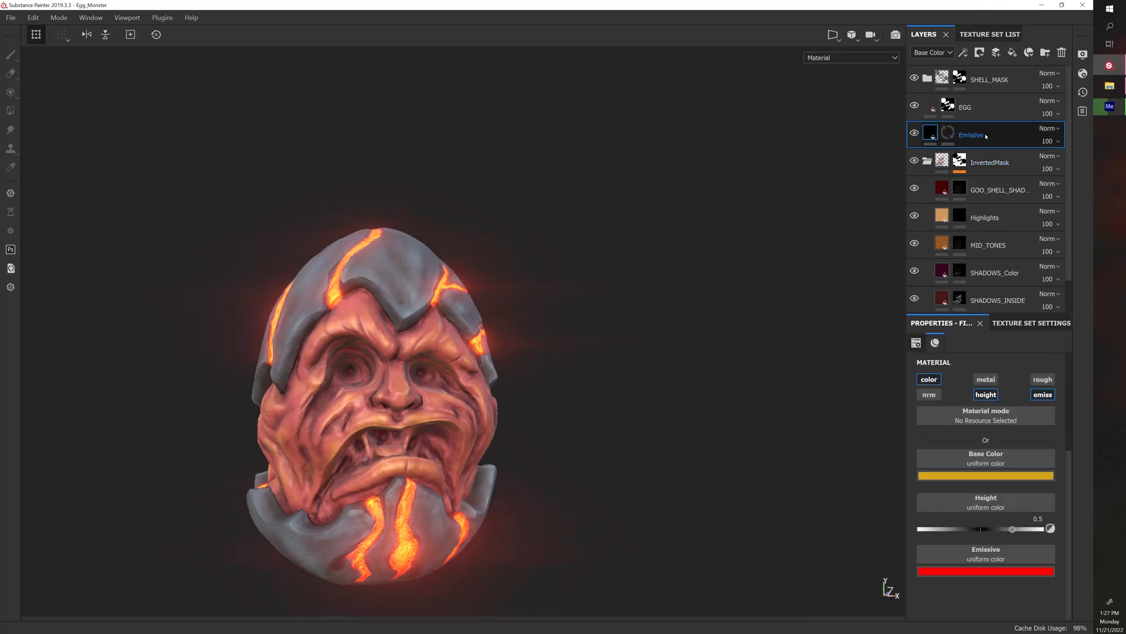
left_click_drag(993, 134, 1002, 171)
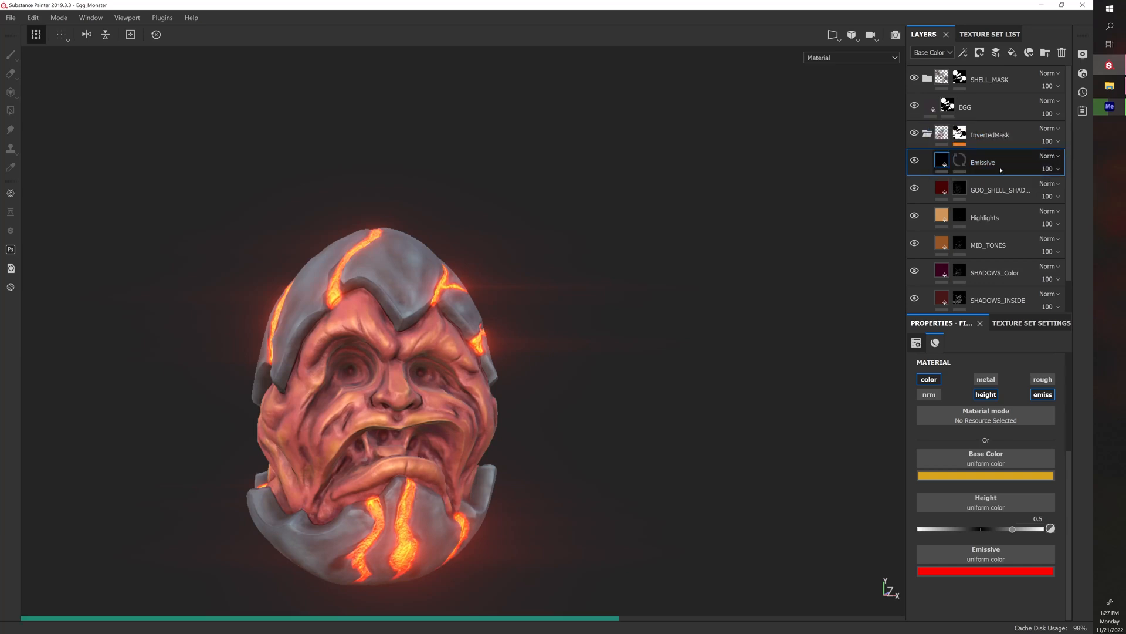
right_click(959, 159)
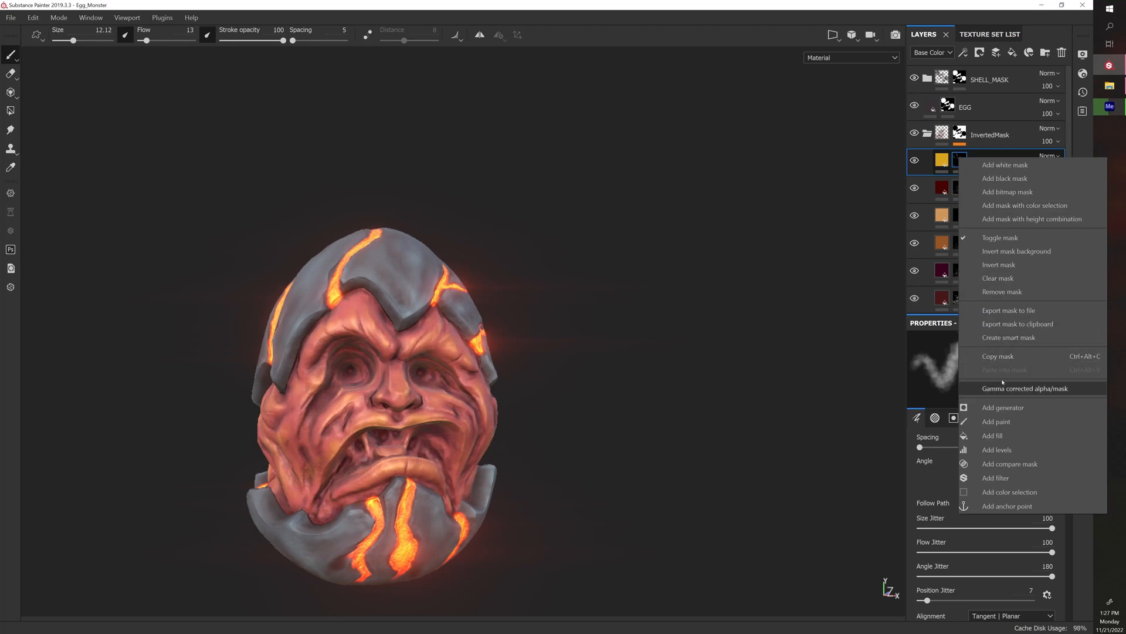
left_click(995, 282)
Try a short glowing test stroke on the monster's forehead in the Emissive mask, and undo it
scroll(686, 296, "up", 2)
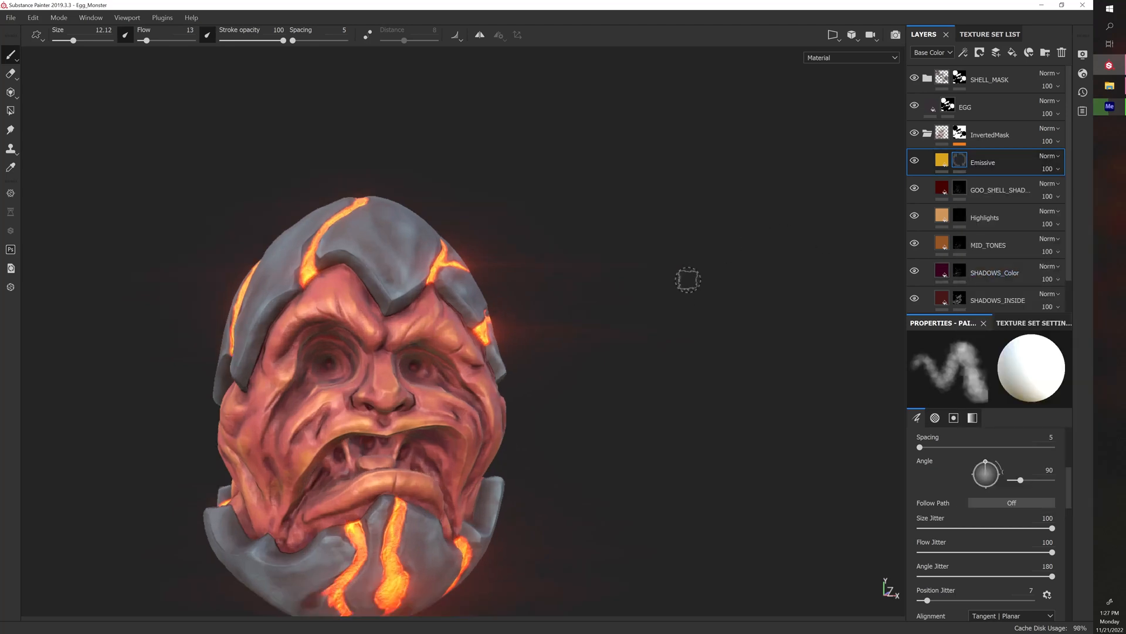
left_click_drag(326, 305, 345, 301)
scroll(608, 315, "down", 2)
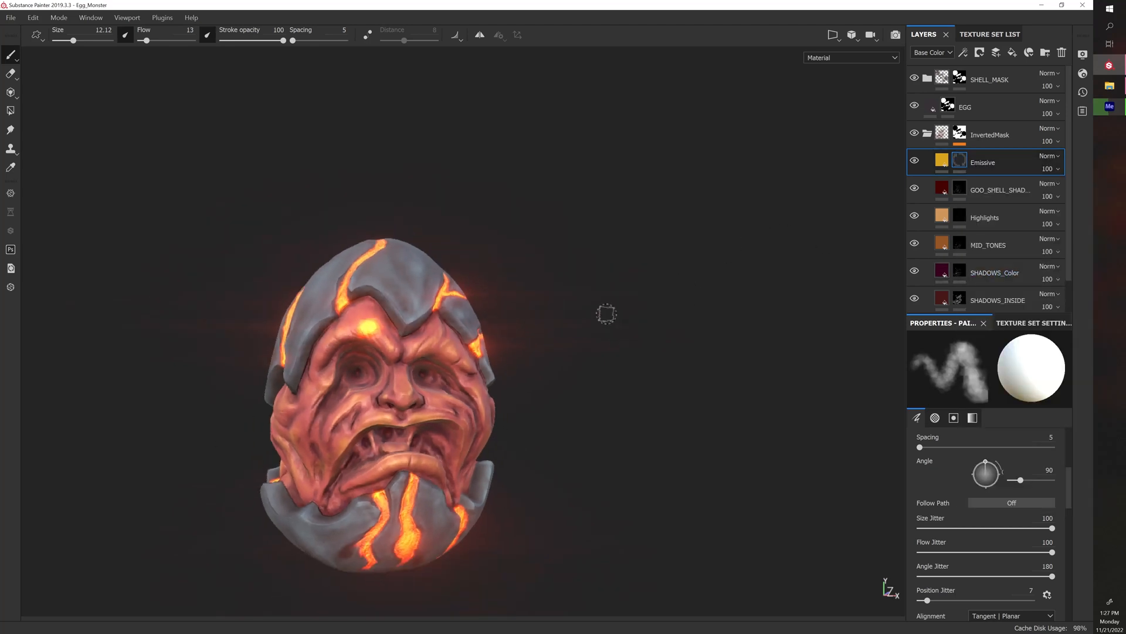
scroll(603, 311, "up", 5)
key("ctrl+z")
Paint one glowing dab in the centre of each eye socket on the Emissive mask, with brush size 12.12
middle_click_drag(607, 295, 637, 311, "alt")
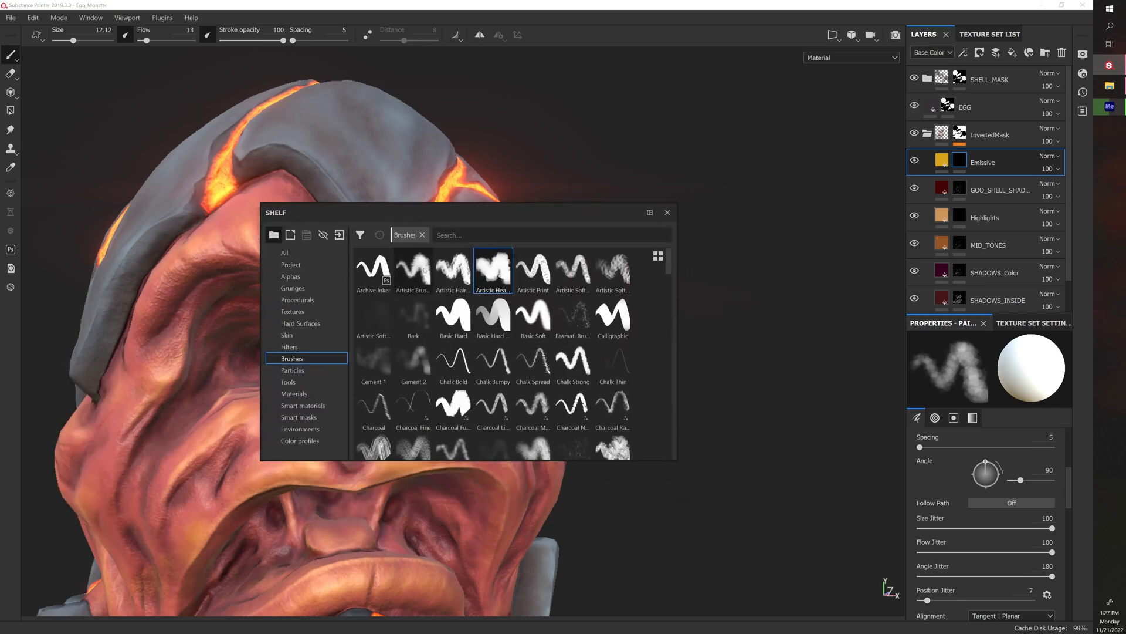
mouse_move(502, 277)
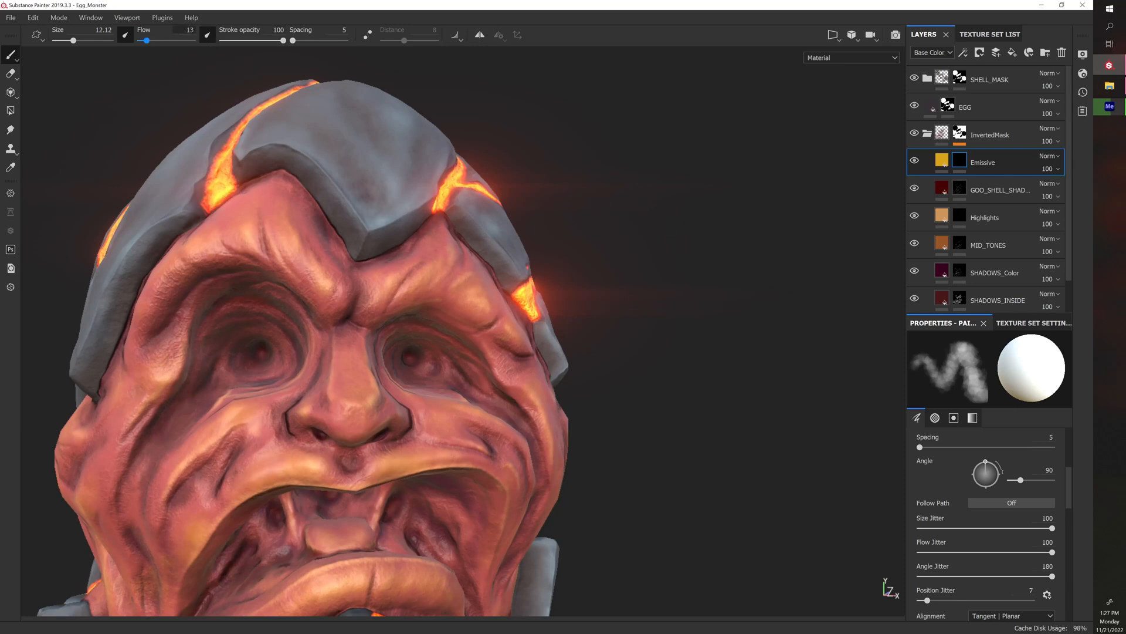
right_click_drag(433, 139, 453, 142, "alt")
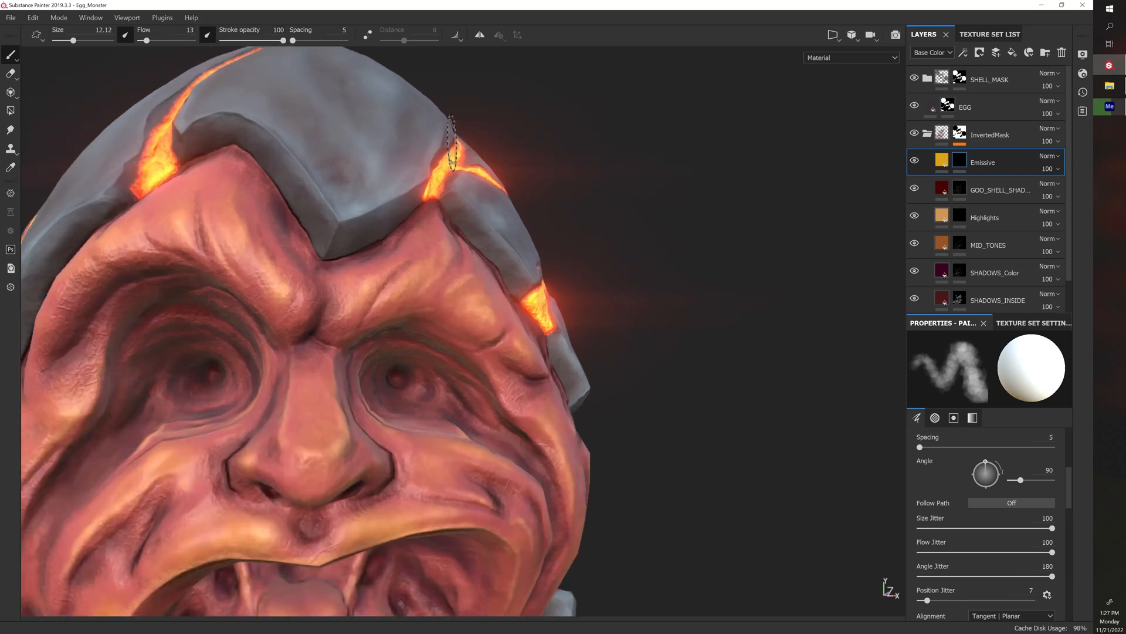
left_click(208, 374)
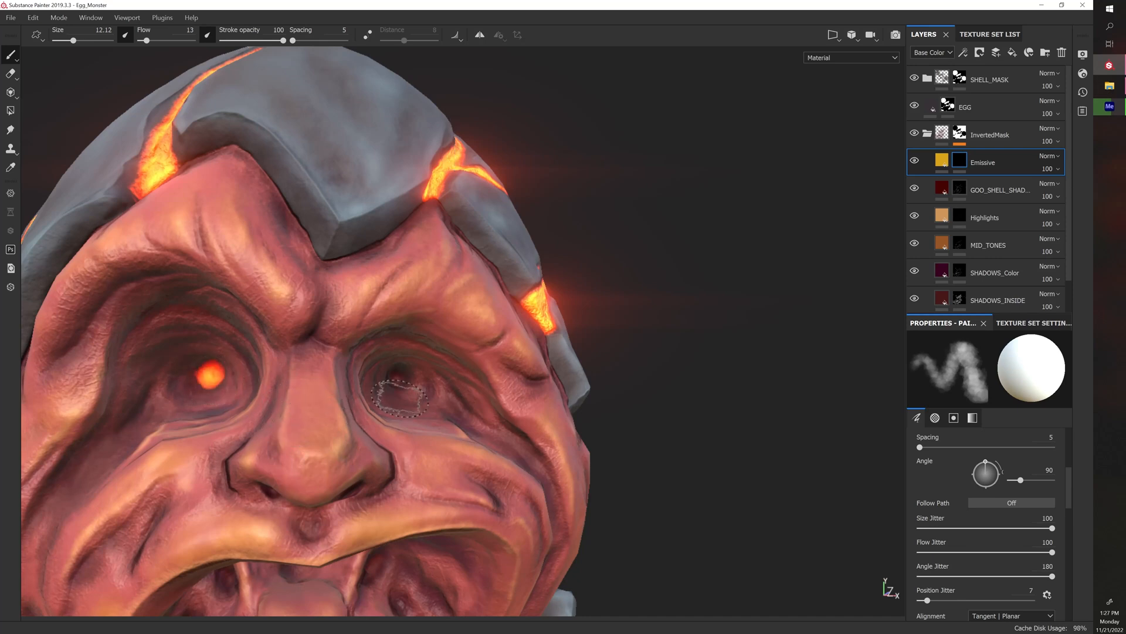
left_click(396, 380)
right_click_drag(425, 344, 436, 338, "alt")
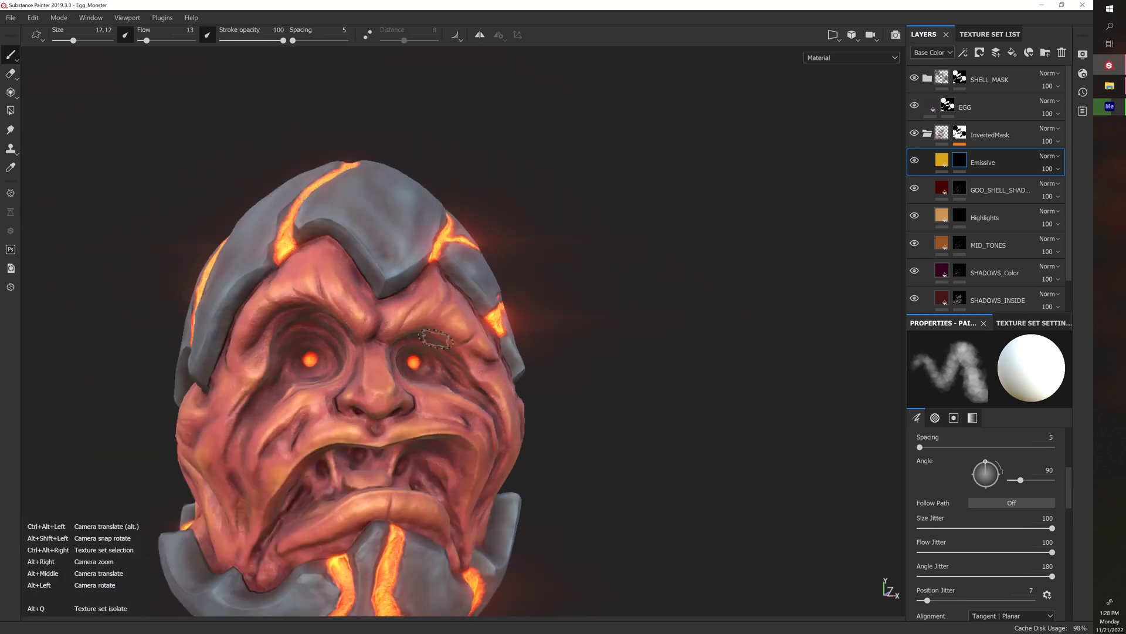
Paint a glowing dab at the back of the throat and, with brush size 8.31, an arched stroke over it
left_click_drag(435, 339, 563, 417, "alt")
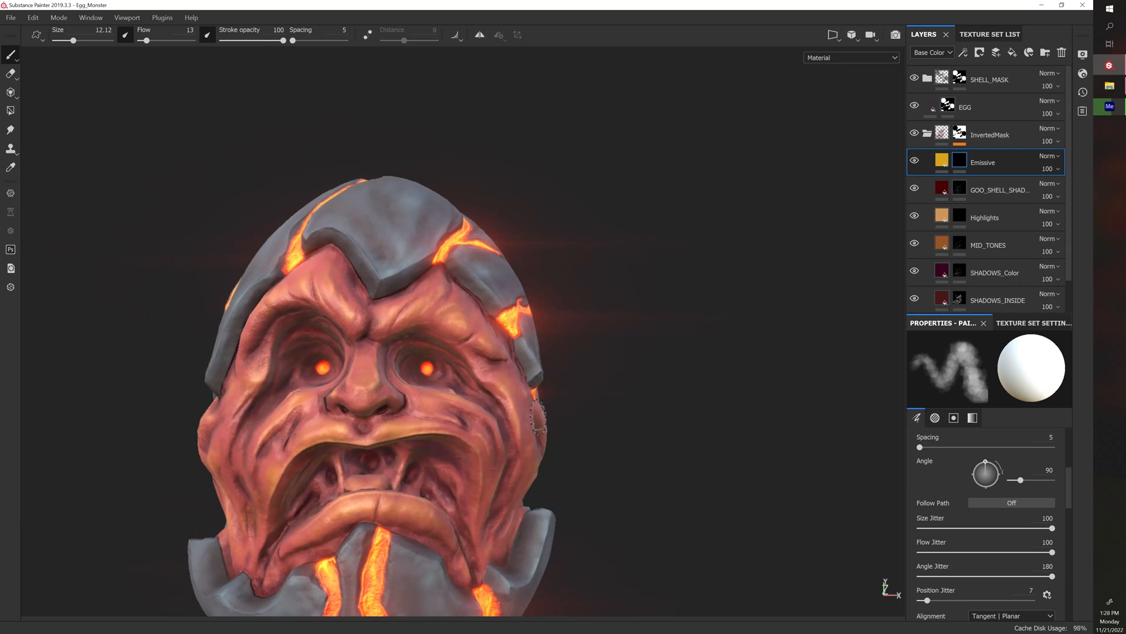
mouse_move(494, 421)
right_mouse_down("alt")
mouse_move(506, 450)
mouse_move(410, 459)
right_mouse_up("alt")
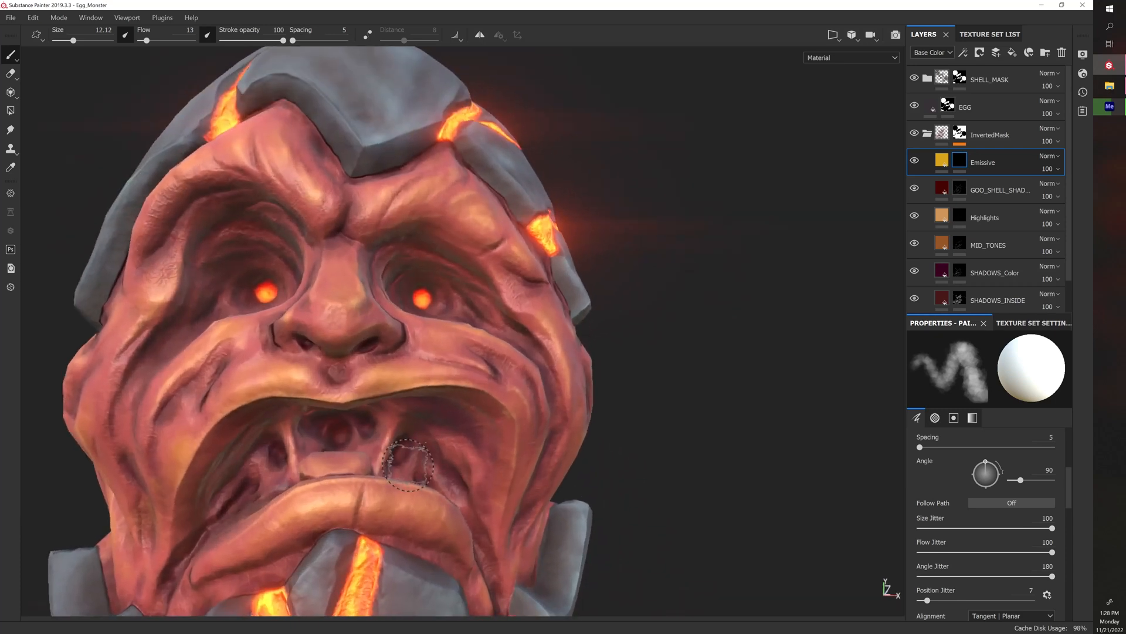
left_click(338, 434)
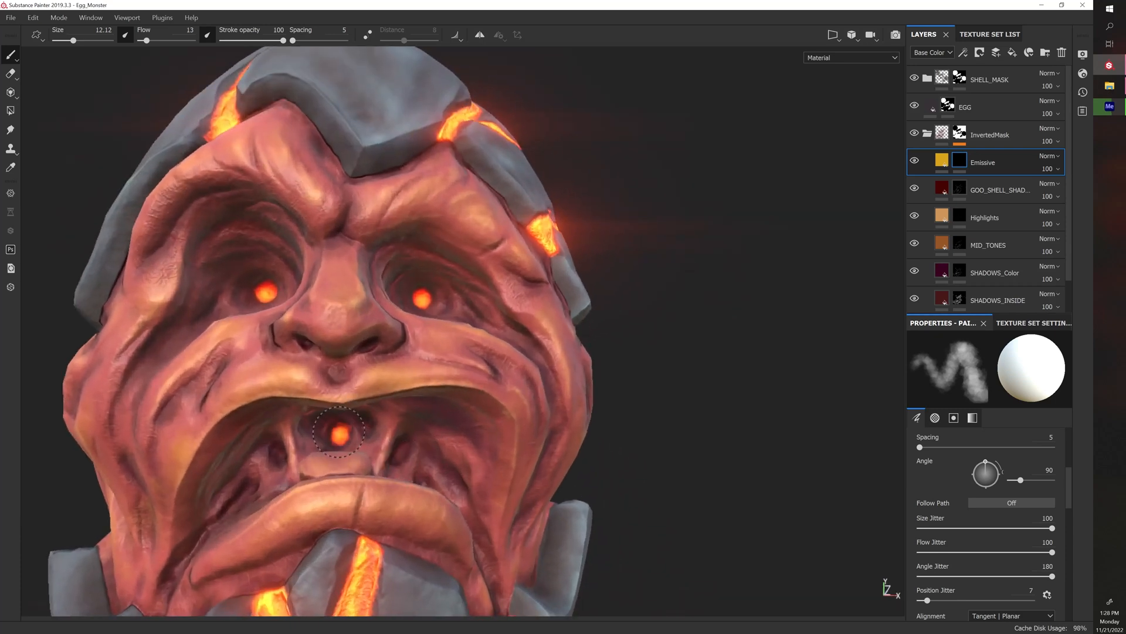
mouse_move(353, 424)
left_mouse_down("alt")
mouse_move(334, 435)
mouse_move(352, 432)
mouse_move(338, 416)
left_mouse_up("alt")
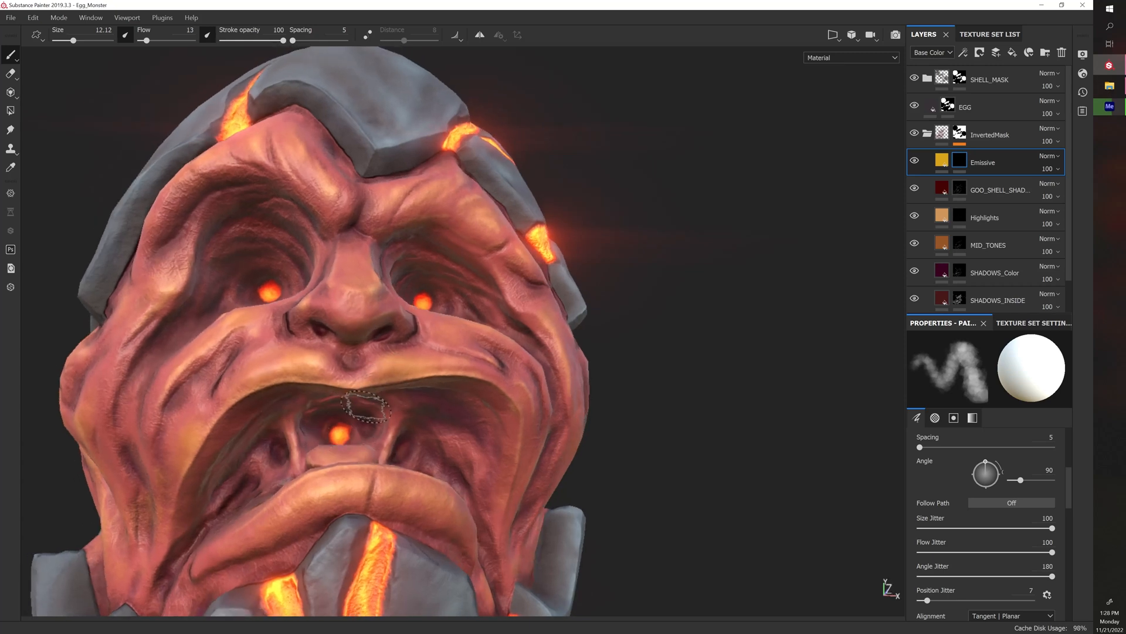
right_click_drag(362, 420, 317, 428, "ctrl")
left_click_drag(322, 428, 359, 423)
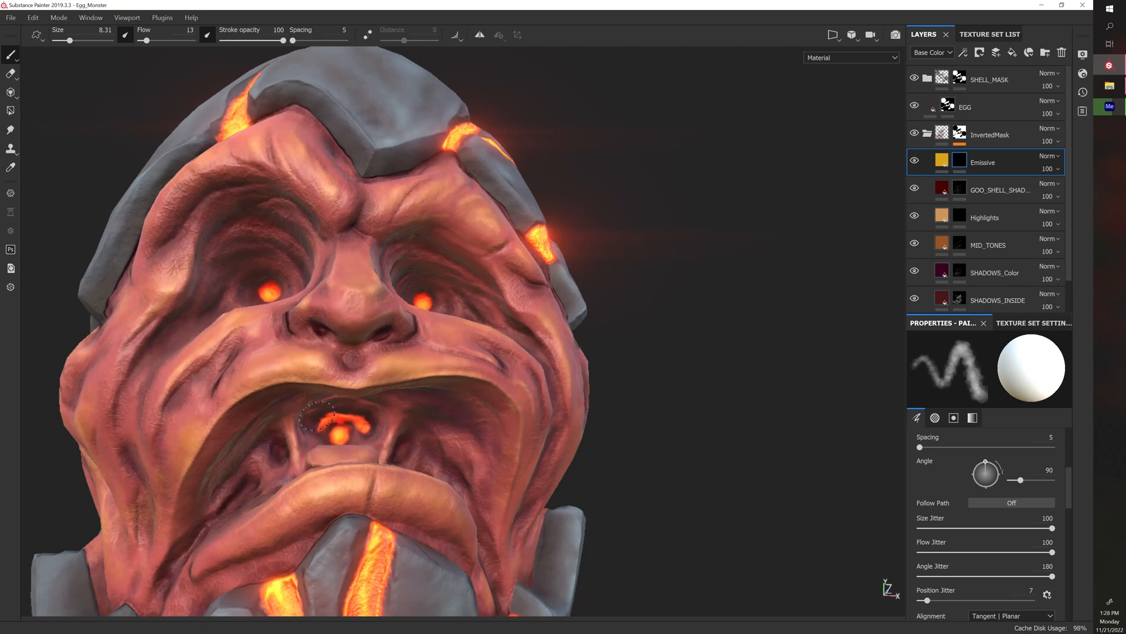
right_click_drag(304, 322, 311, 322, "ctrl")
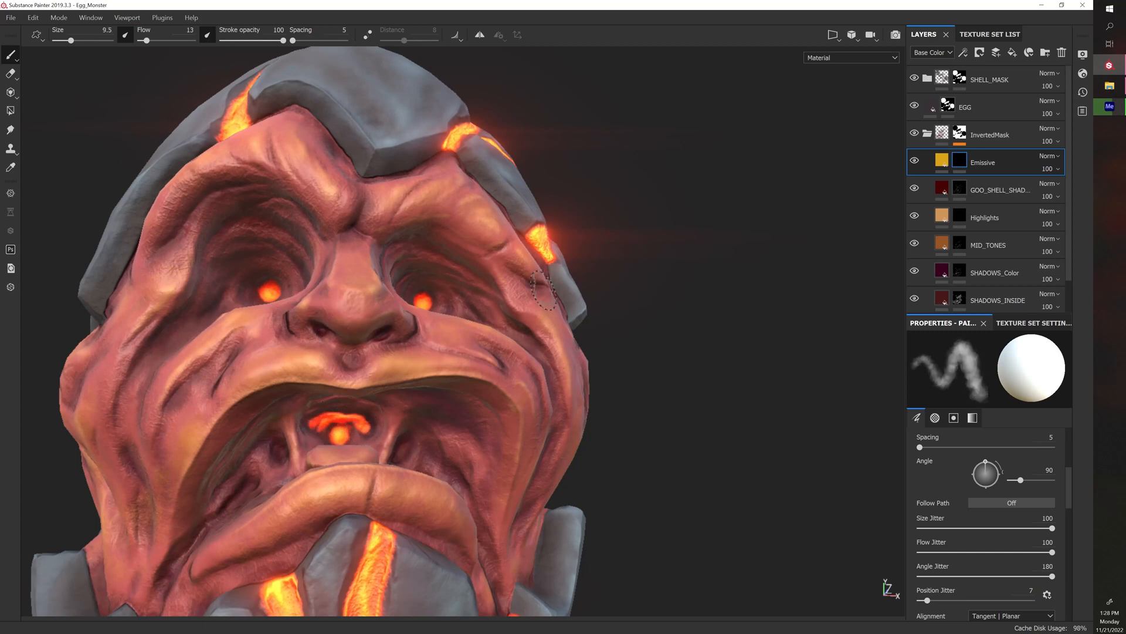
Reduce the brush size to 6.17, touch up the left-hand eye's glow and add a small dab beside the right-hand pupil
left_click_drag(650, 303, 654, 329, "alt")
right_click_drag(306, 290, 258, 292, "ctrl")
left_click_drag(255, 290, 269, 286)
left_click_drag(664, 343, 655, 384, "alt")
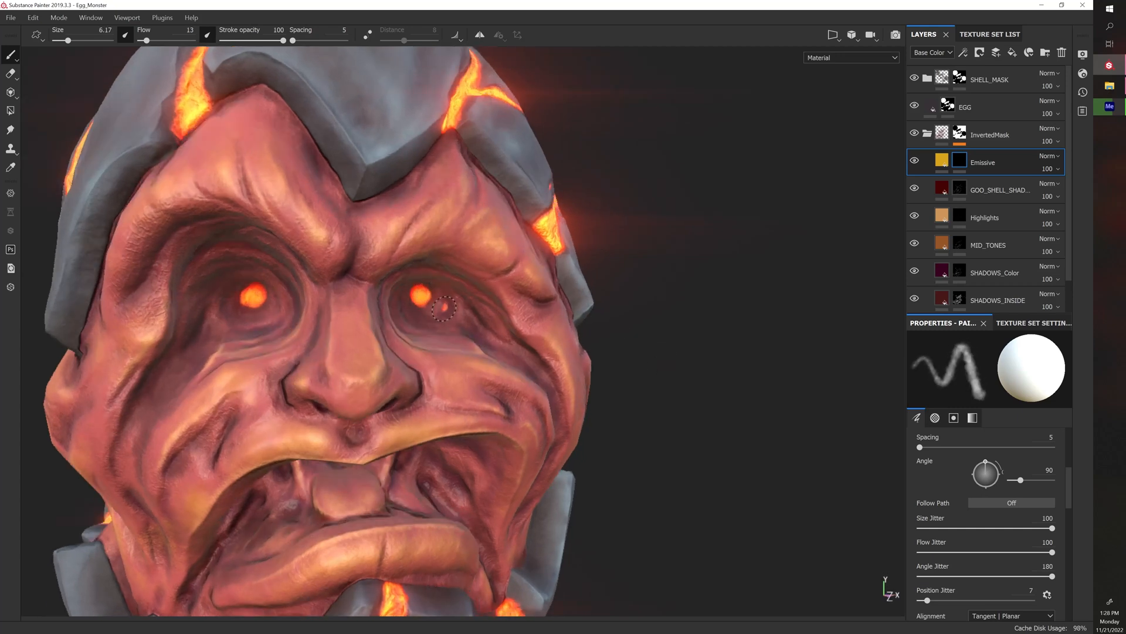
Try a short glowing stroke down the tip of the nose, and undo it
left_click_drag(626, 311, 490, 297, "alt")
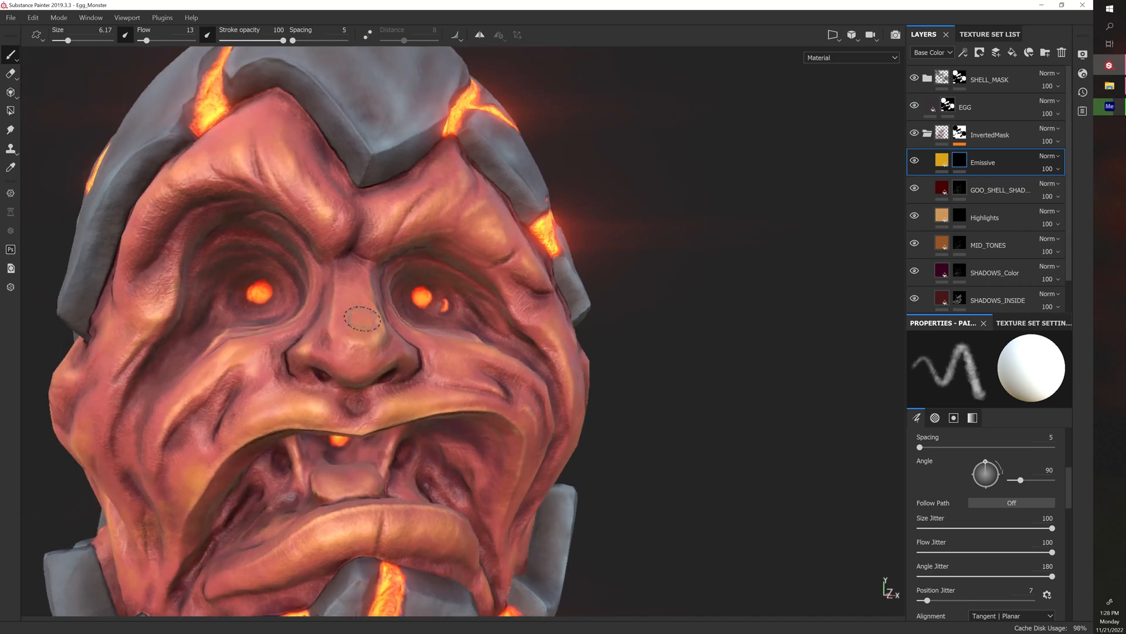
left_click_drag(360, 322, 350, 347)
right_click_drag(426, 398, 440, 400, "alt")
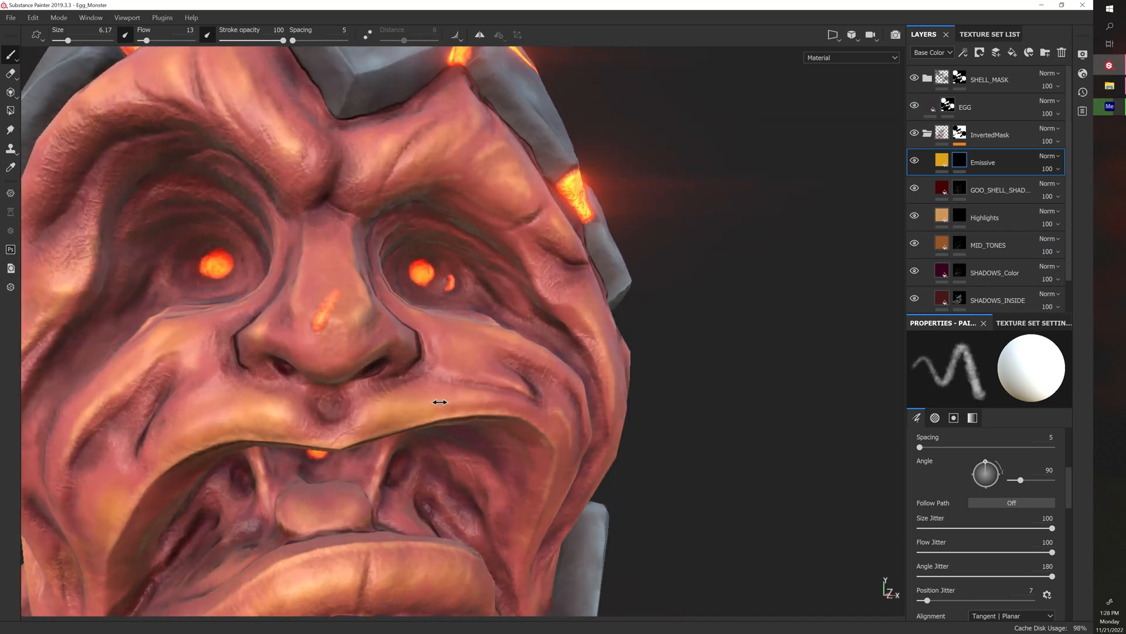
key("ctrl+z")
Set the brush size to 9.5 and paint a curved glowing stroke across the top of the left-hand eye
left_click_drag(449, 374, 467, 406, "alt")
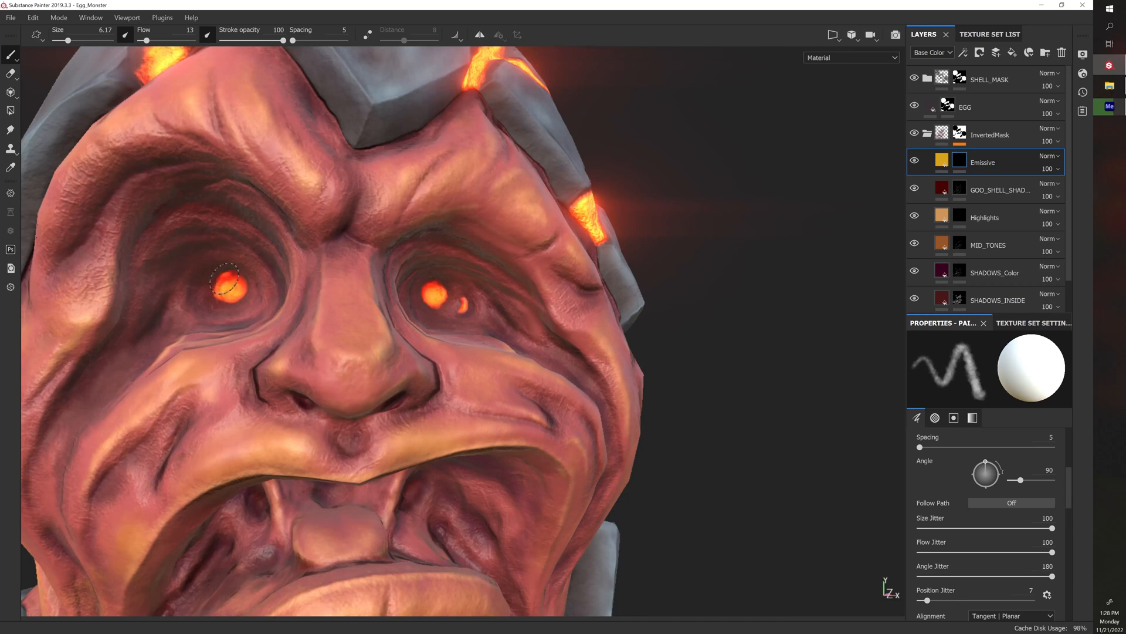
right_click_drag(227, 277, 242, 276, "ctrl")
mouse_move(199, 286)
left_mouse_down()
mouse_move(227, 275)
mouse_move(251, 294)
left_mouse_up()
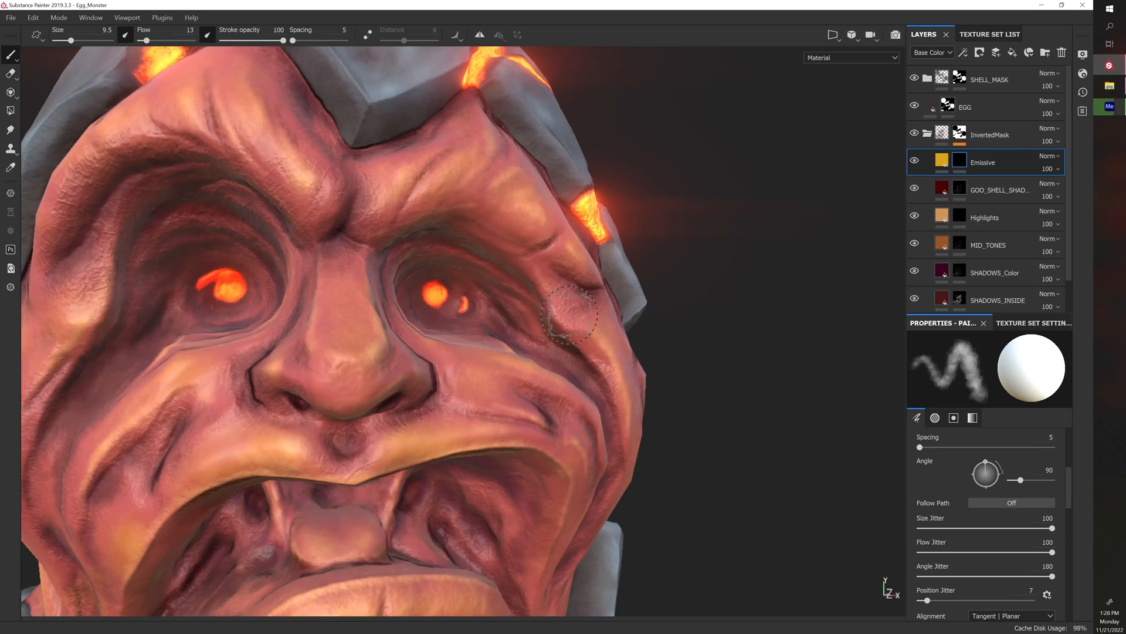
Reselect the Emissive layer's mask and try long swirling glow strokes around the left-hand eye socket
left_click(942, 160)
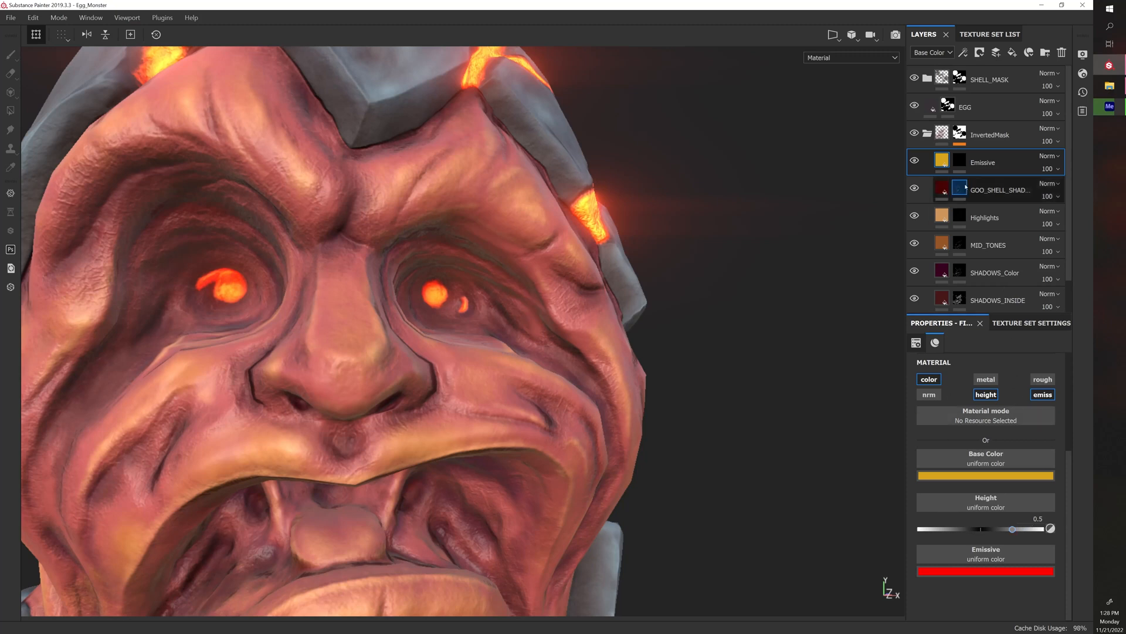
left_click(962, 160)
key("1")
right_click(965, 158)
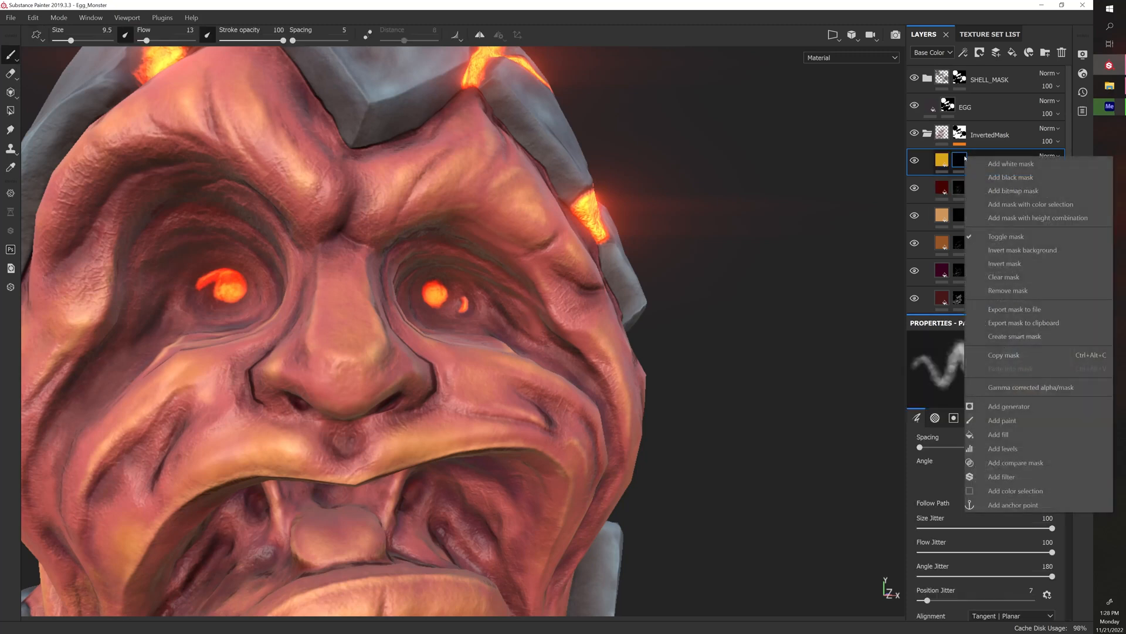
left_click(817, 236)
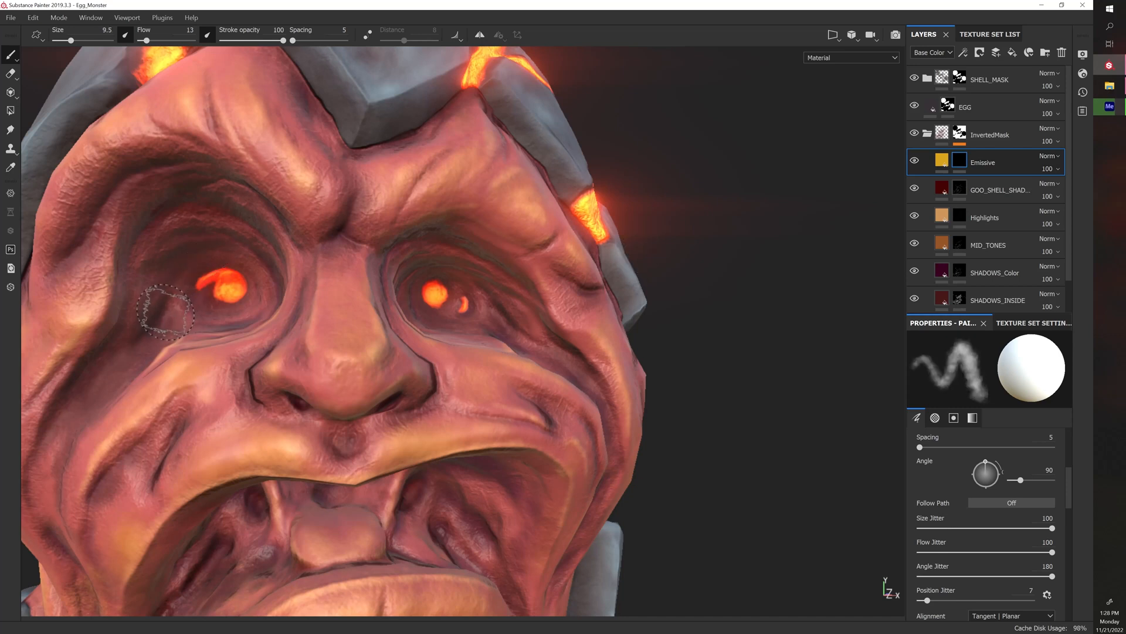
left_click_drag(167, 303, 161, 322)
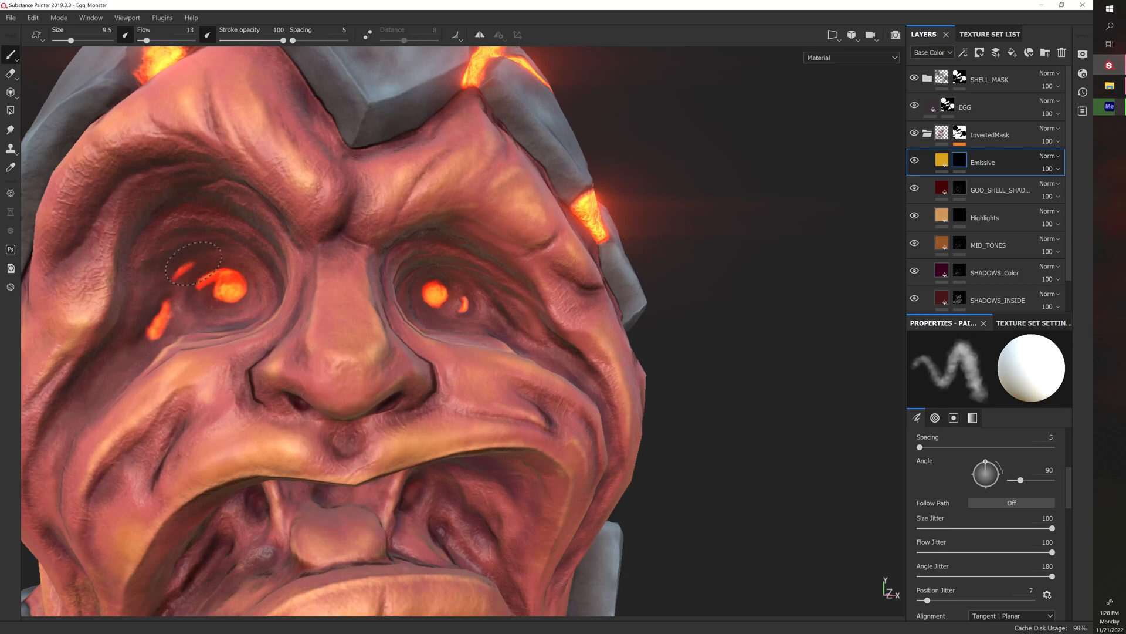
mouse_move(175, 276)
left_mouse_down()
mouse_move(232, 258)
mouse_move(201, 239)
mouse_move(182, 265)
mouse_move(217, 260)
mouse_move(235, 286)
mouse_move(288, 313)
mouse_move(231, 272)
mouse_move(216, 246)
mouse_move(164, 287)
mouse_move(185, 253)
mouse_move(176, 201)
mouse_move(238, 224)
mouse_move(263, 263)
mouse_move(254, 291)
mouse_move(218, 279)
left_mouse_up()
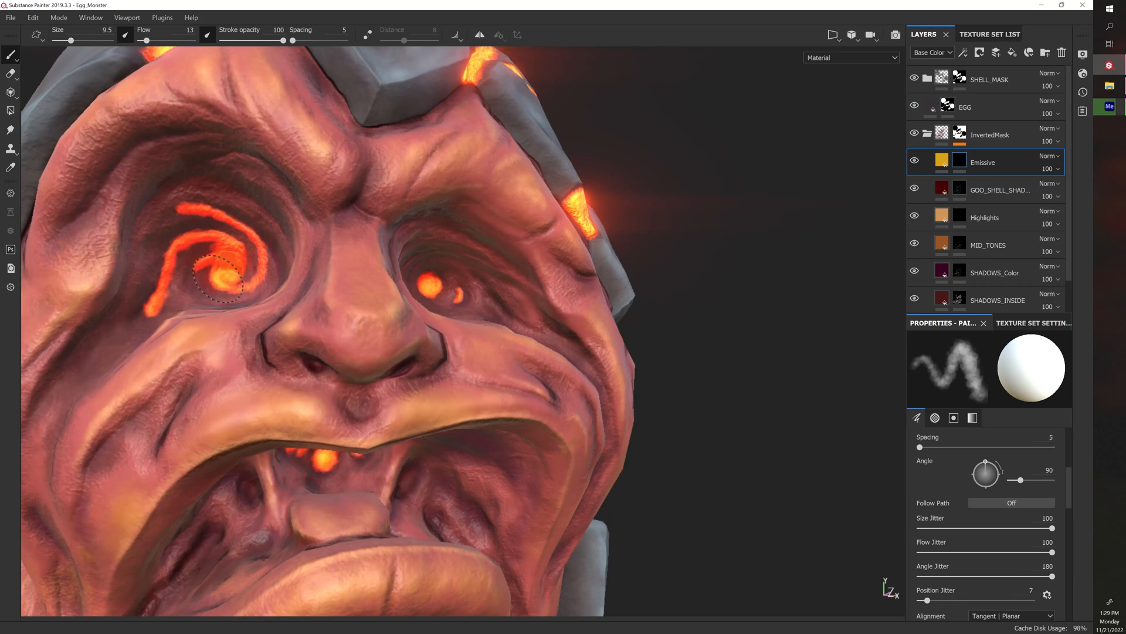
Undo the swirling glow strokes around the left-hand eye
scroll(352, 252, "down", 7)
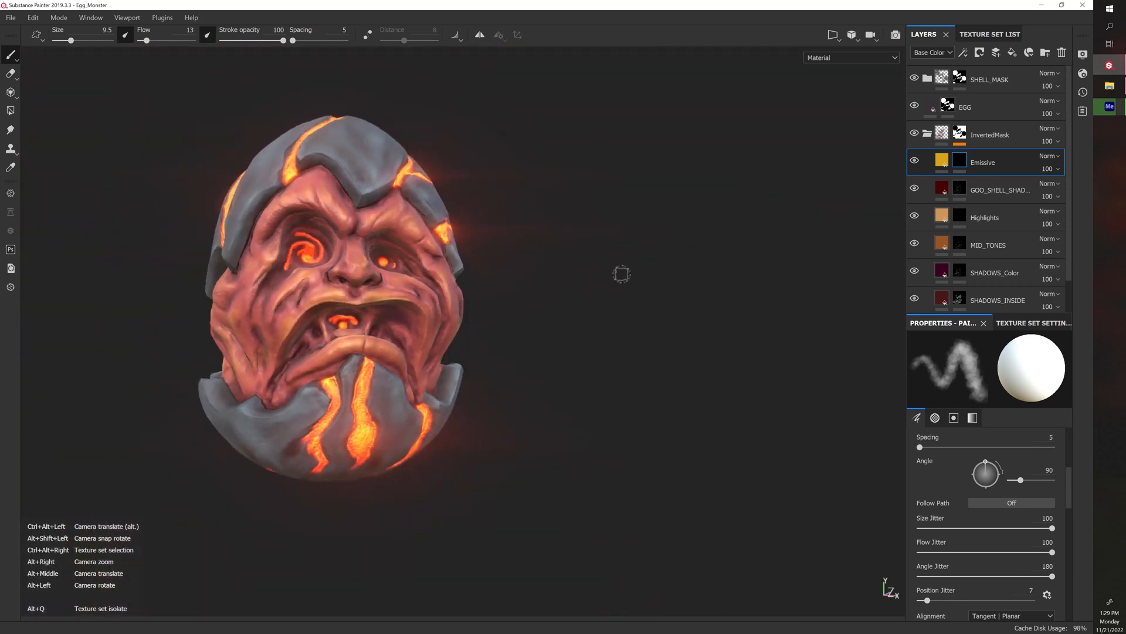
left_click_drag(621, 273, 583, 320, "alt")
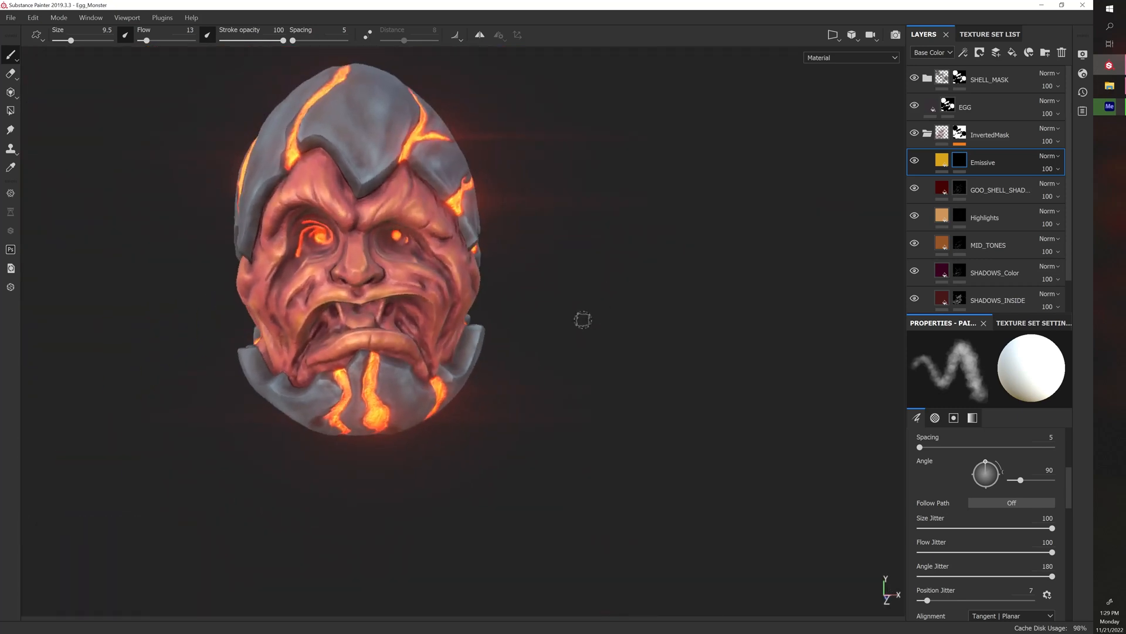
scroll(583, 320, "up", 6)
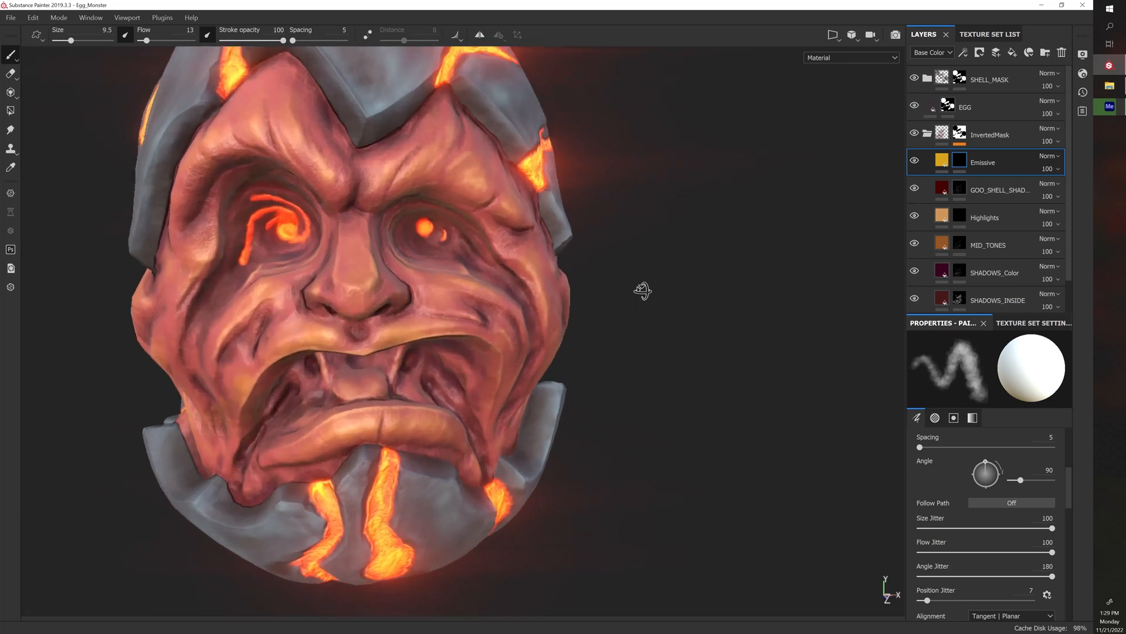
scroll(658, 273, "up", 1)
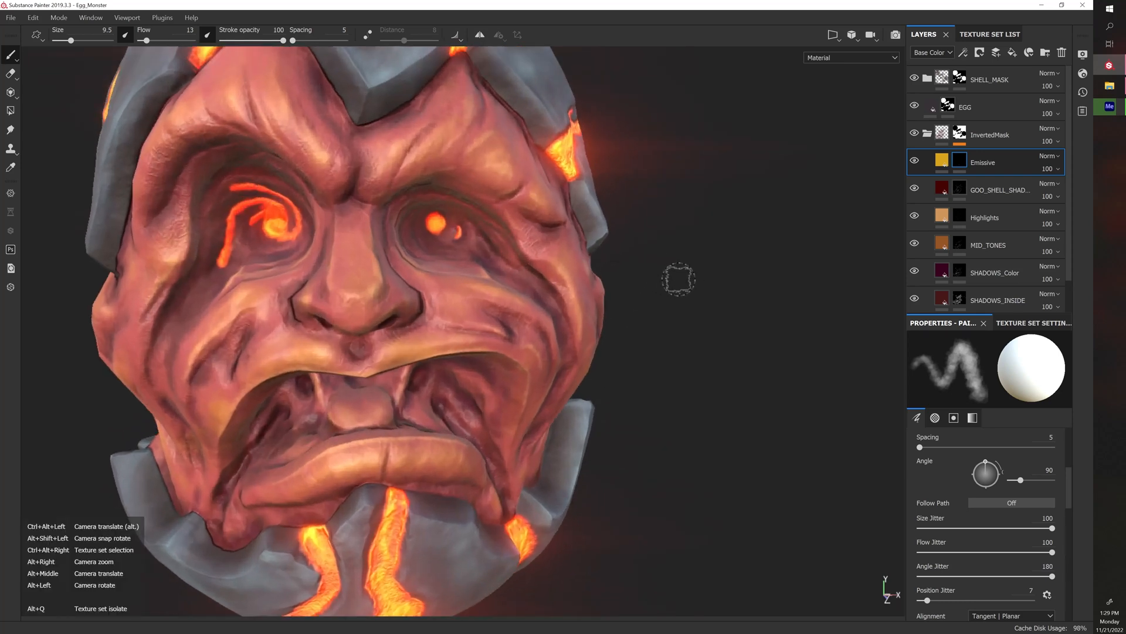
left_click_drag(679, 277, 684, 258, "alt")
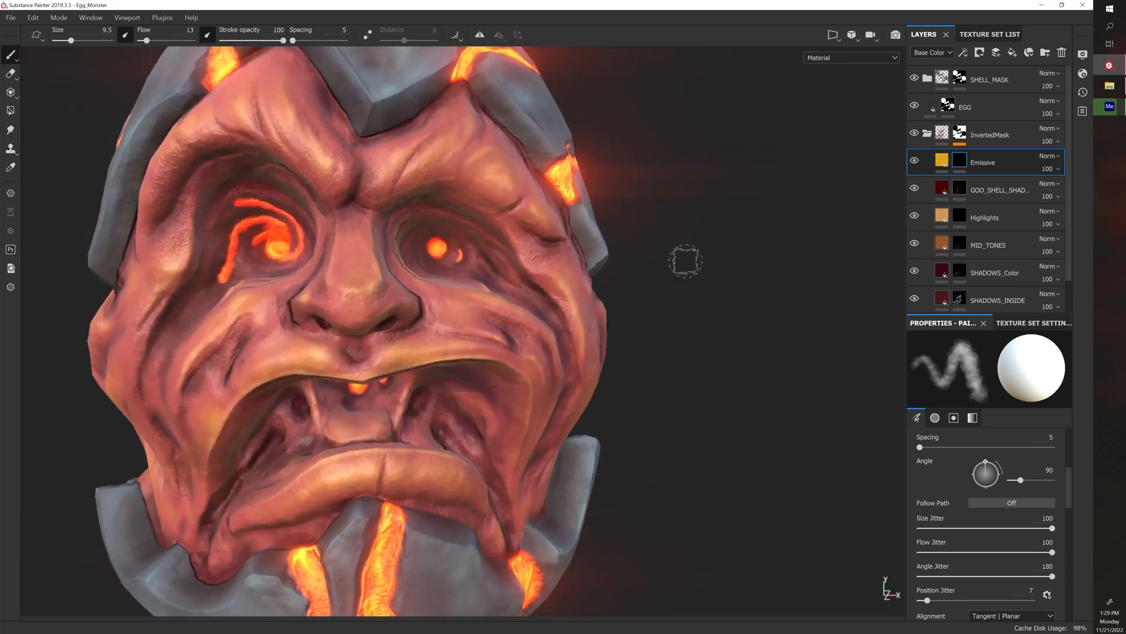
key("ctrl+z")
key("ctrl+z")
key("ctrl+z")
key("ctrl+z")
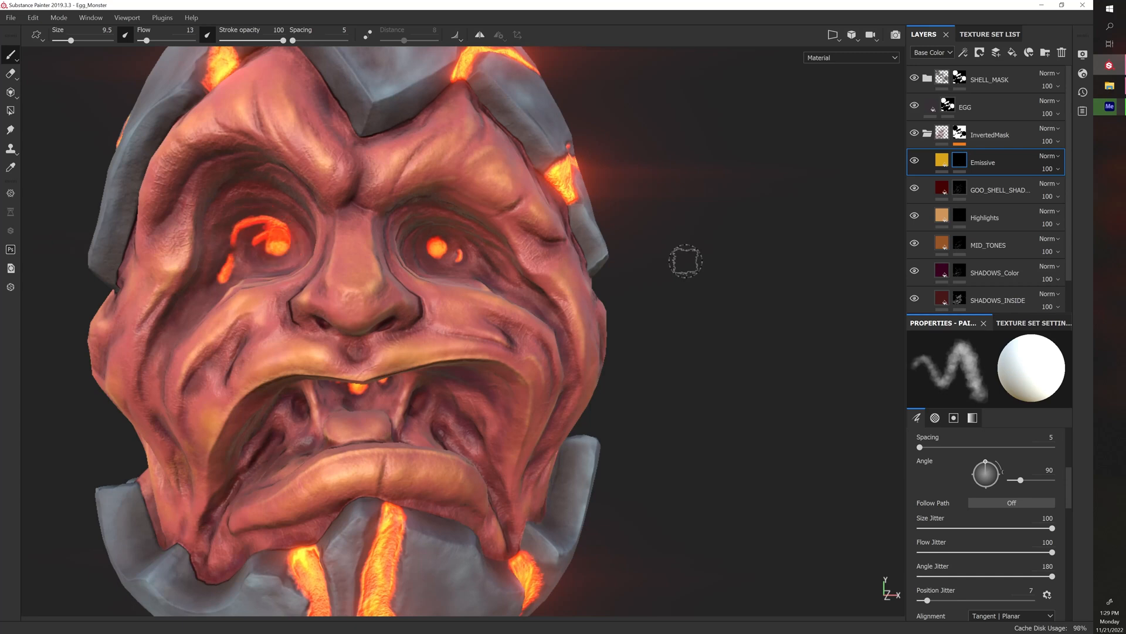
Paint the left-hand eye's glow into a fuller, rounded shape covering the eyeball
scroll(625, 261, "up", 2)
left_click_drag(625, 259, 643, 273, "alt")
mouse_move(236, 229)
left_mouse_down()
mouse_move(226, 252)
mouse_move(268, 232)
left_mouse_up()
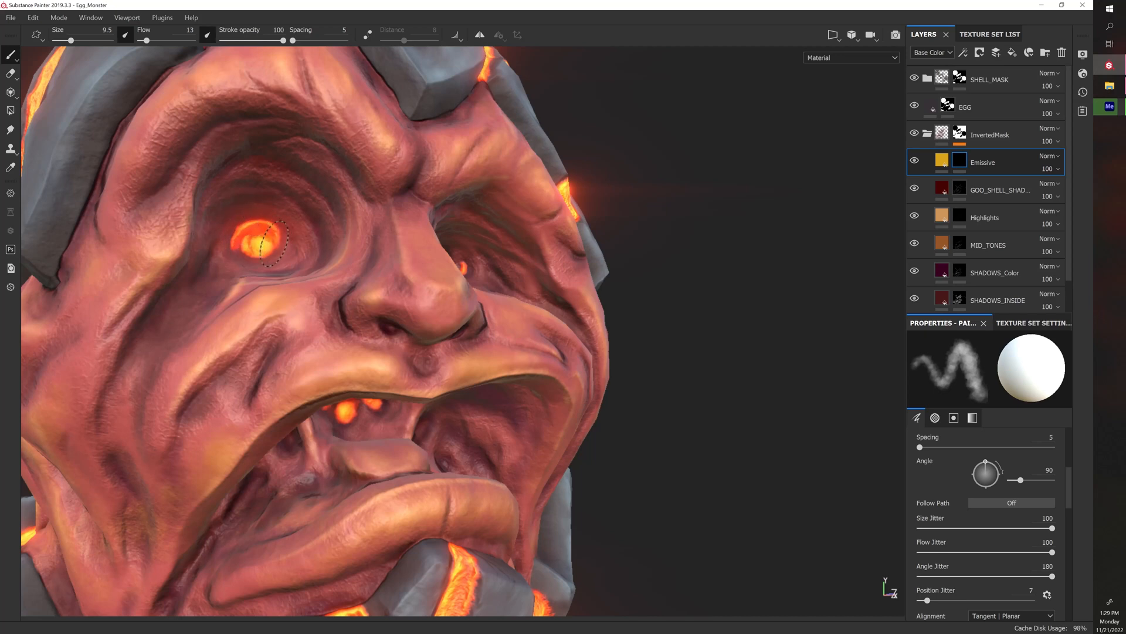
left_click_drag(274, 242, 277, 244, "alt")
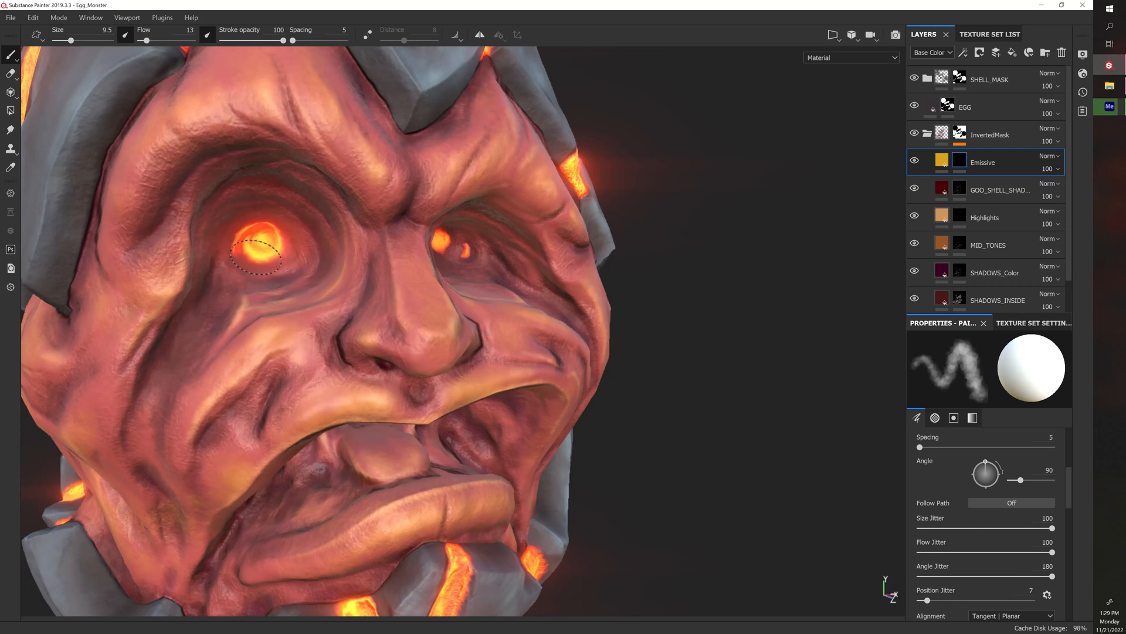
left_click_drag(256, 256, 233, 254, "alt")
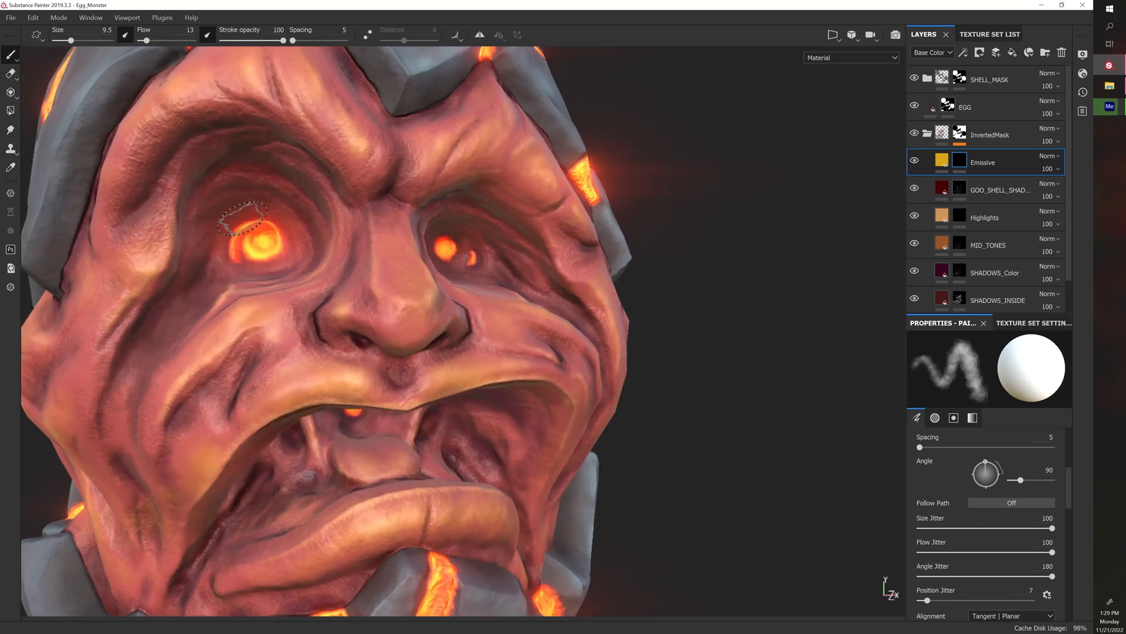
Paint glowing strokes around the right-hand pupil, merging it with the small side dab into one round glowing eye
left_click_drag(429, 256, 391, 271, "alt")
right_click_drag(353, 305, 494, 318, "alt")
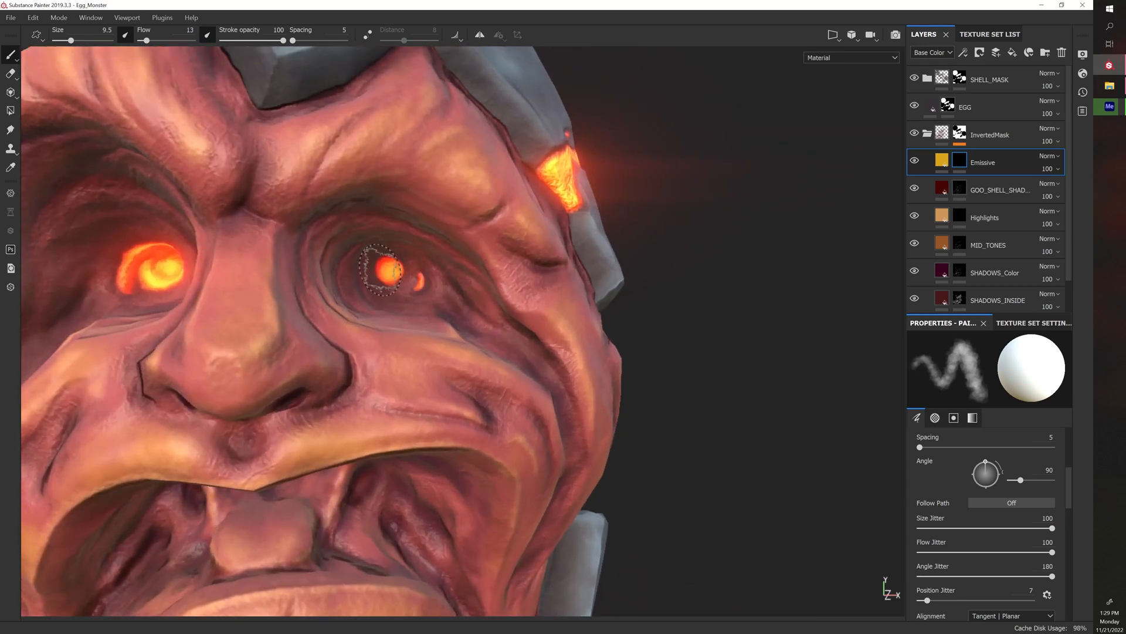
mouse_move(375, 273)
left_mouse_down()
mouse_move(383, 216)
mouse_move(392, 259)
left_mouse_up()
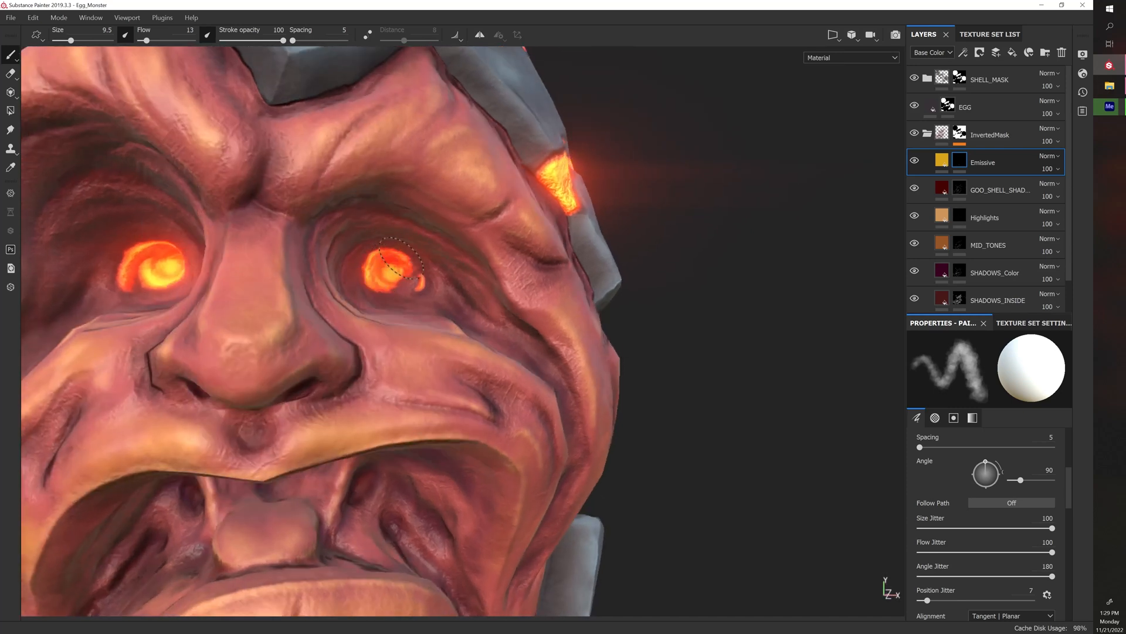
mouse_move(407, 264)
left_mouse_down()
mouse_move(415, 302)
mouse_move(392, 264)
mouse_move(375, 264)
mouse_move(374, 284)
mouse_move(367, 274)
mouse_move(395, 249)
left_mouse_up()
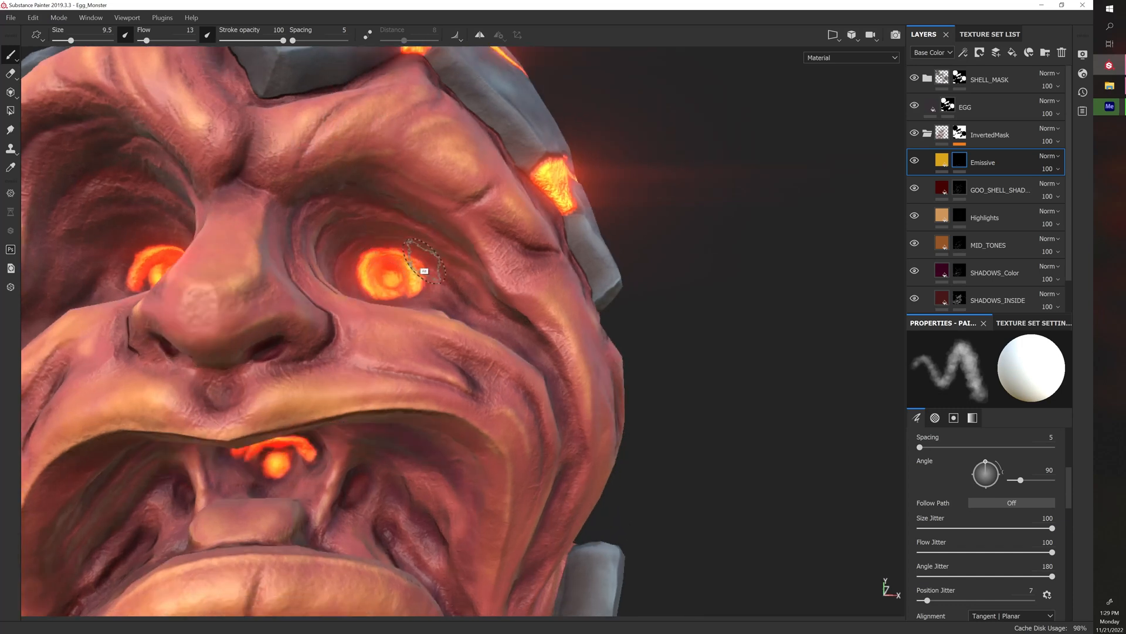
Touch up the glow along the upper and outer edge of the left-hand eye
left_click_drag(418, 271, 428, 227, "alt")
left_click_drag(163, 236, 176, 224, "alt")
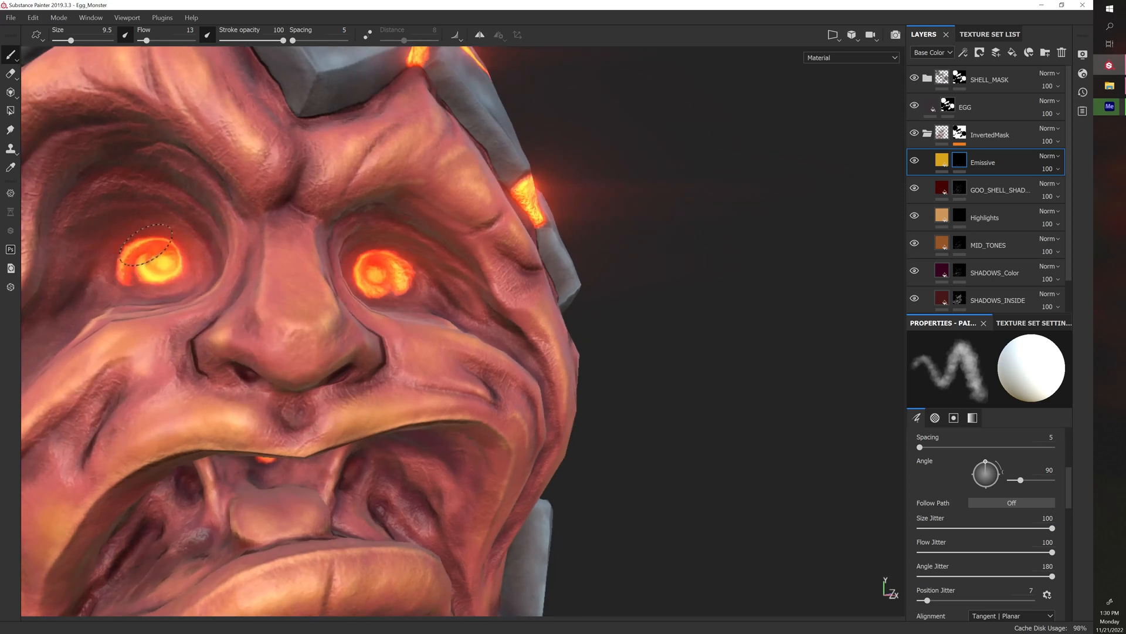
mouse_move(138, 258)
left_mouse_down("alt")
mouse_move(183, 226)
mouse_move(171, 257)
mouse_move(194, 276)
left_mouse_up("alt")
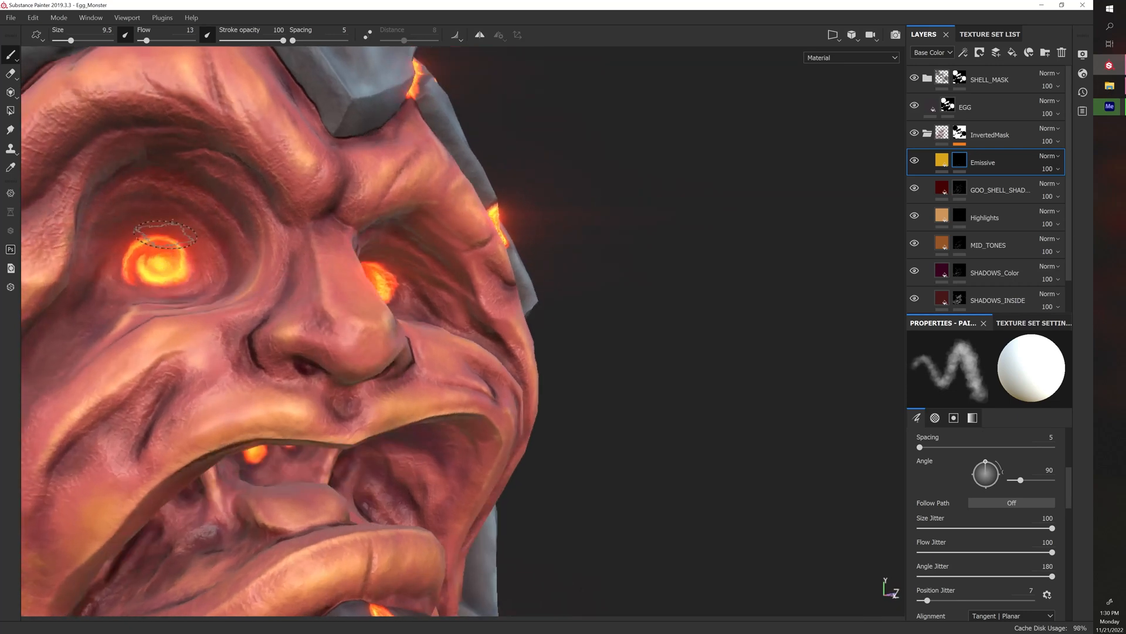
Set the brush's grayscale value to 0 and trim the edges of the glow in both eyes
scroll(354, 333, "down", 5)
mouse_move(540, 332)
left_mouse_down("alt")
mouse_move(443, 357)
mouse_move(477, 315)
left_mouse_up("alt")
scroll(467, 328, "up", 5)
scroll(926, 475, "down", 10)
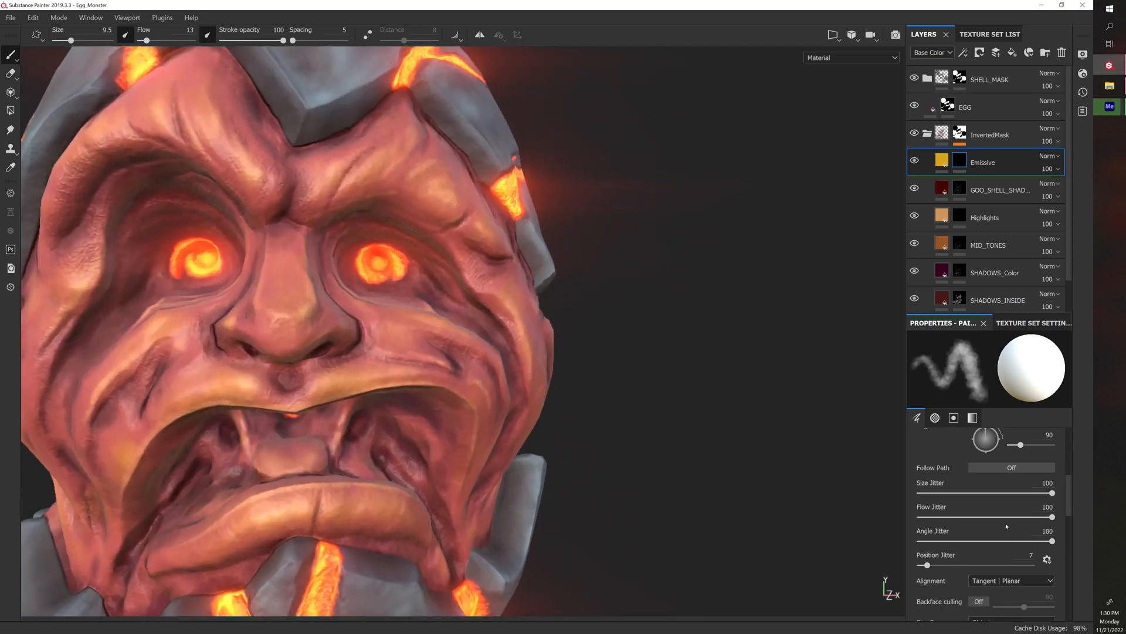
left_click_drag(922, 484, 890, 468)
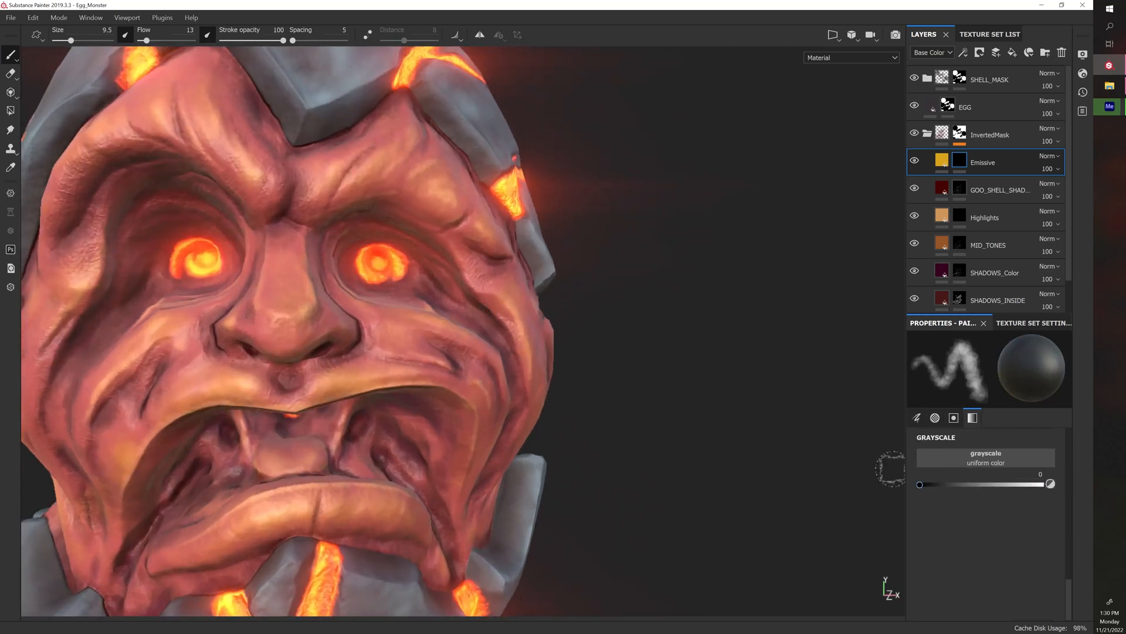
left_click_drag(399, 246, 392, 240, "alt")
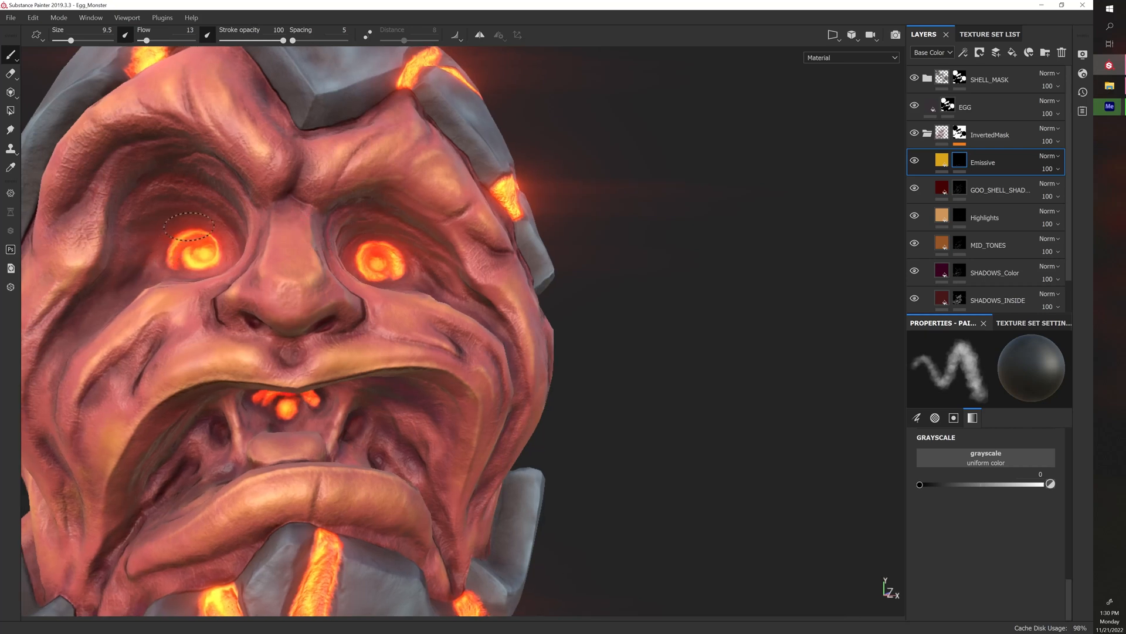
left_click_drag(221, 258, 269, 248, "alt")
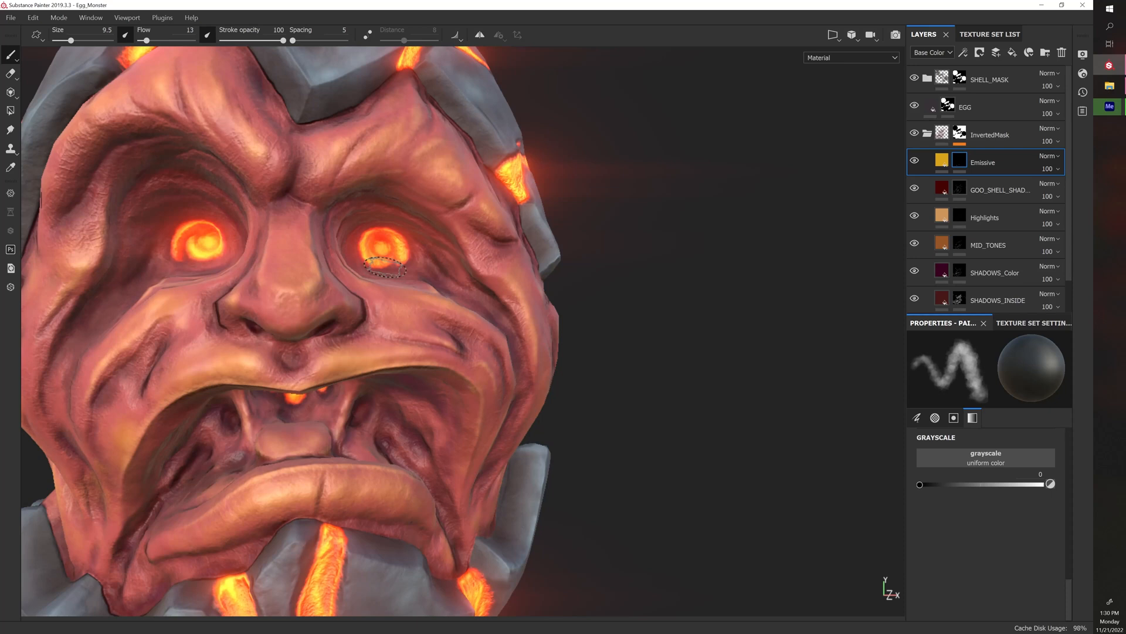
Set the brush's grayscale value to 1 and, with brush size 10.77, fill the back of the throat with glow
right_click_drag(385, 267, 598, 279, "alt")
left_click_drag(598, 280, 586, 283, "alt")
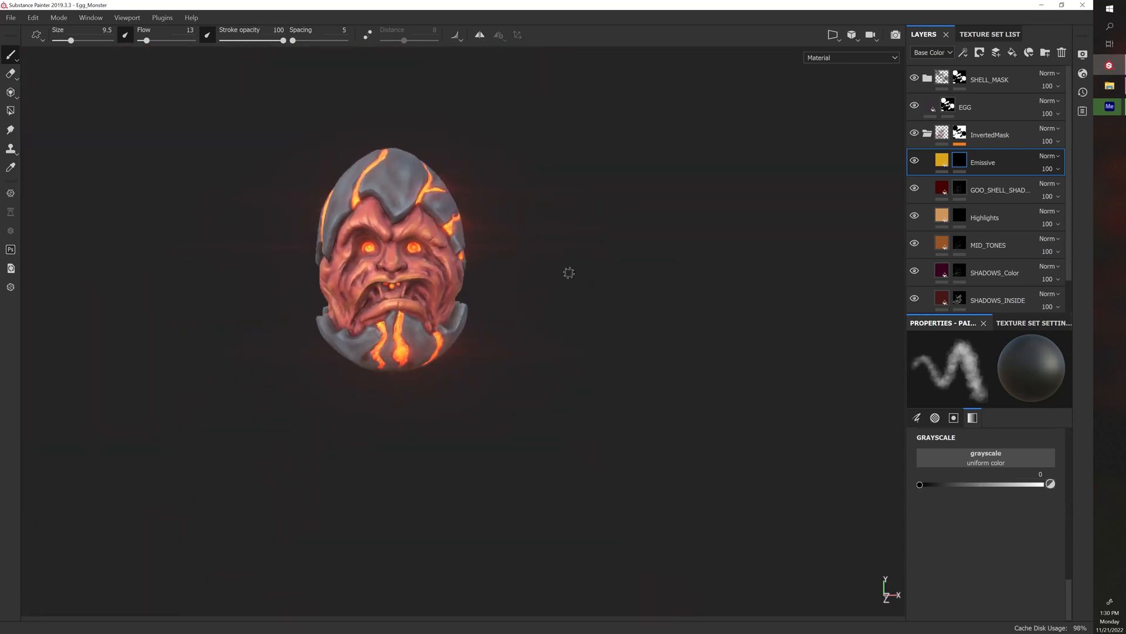
scroll(566, 267, "up", 6)
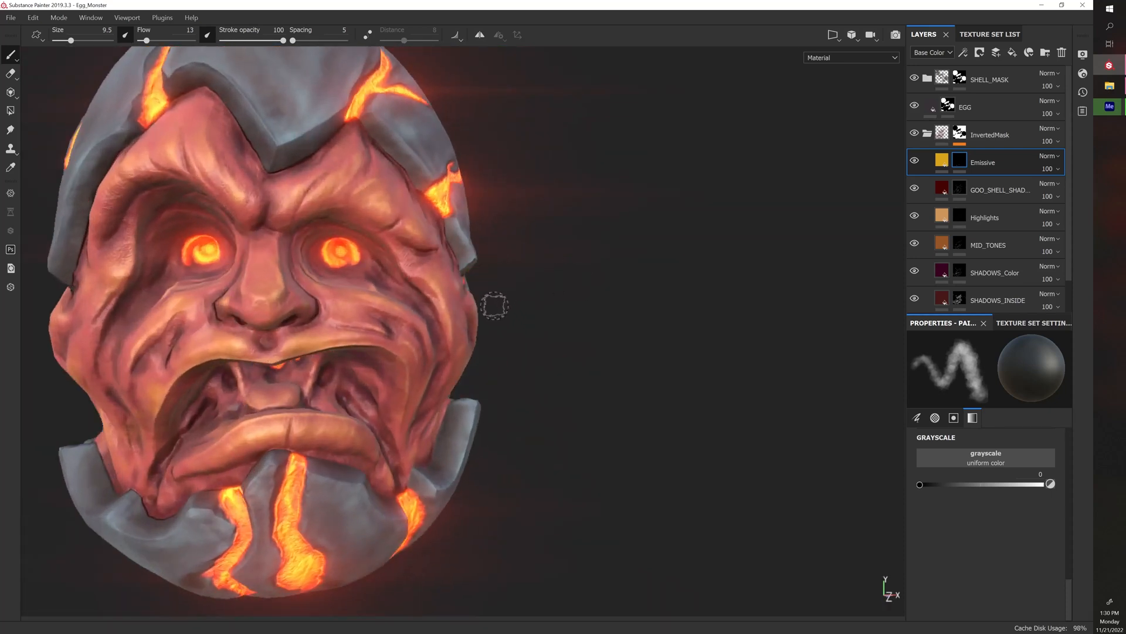
left_click_drag(920, 485, 1044, 484)
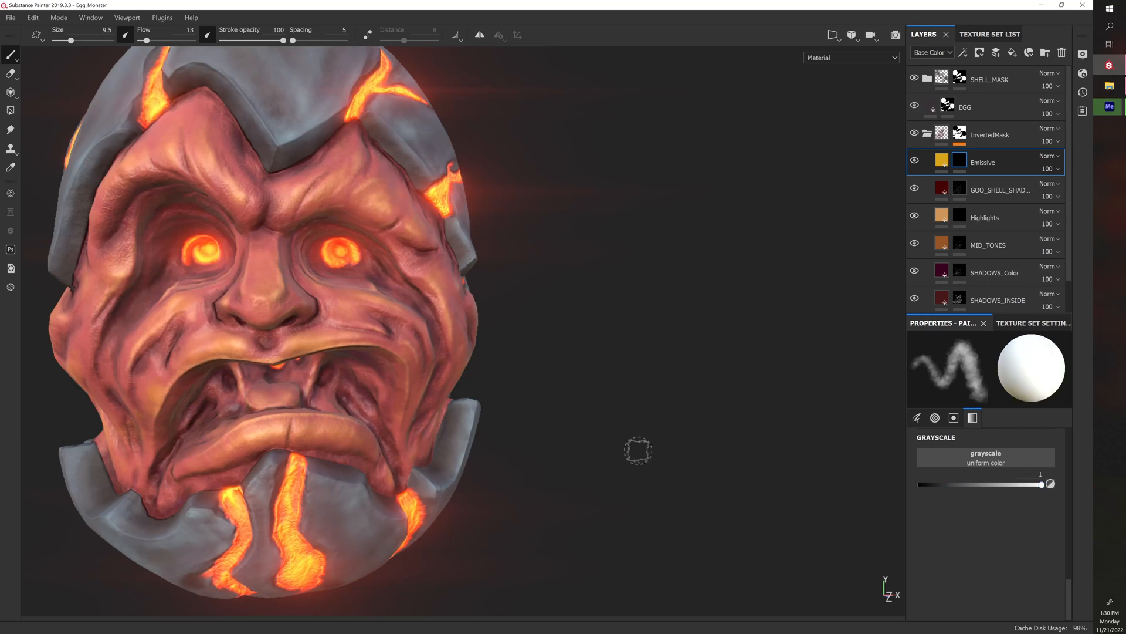
right_click_drag(638, 451, 626, 425, "alt")
left_click_drag(626, 424, 663, 407, "alt")
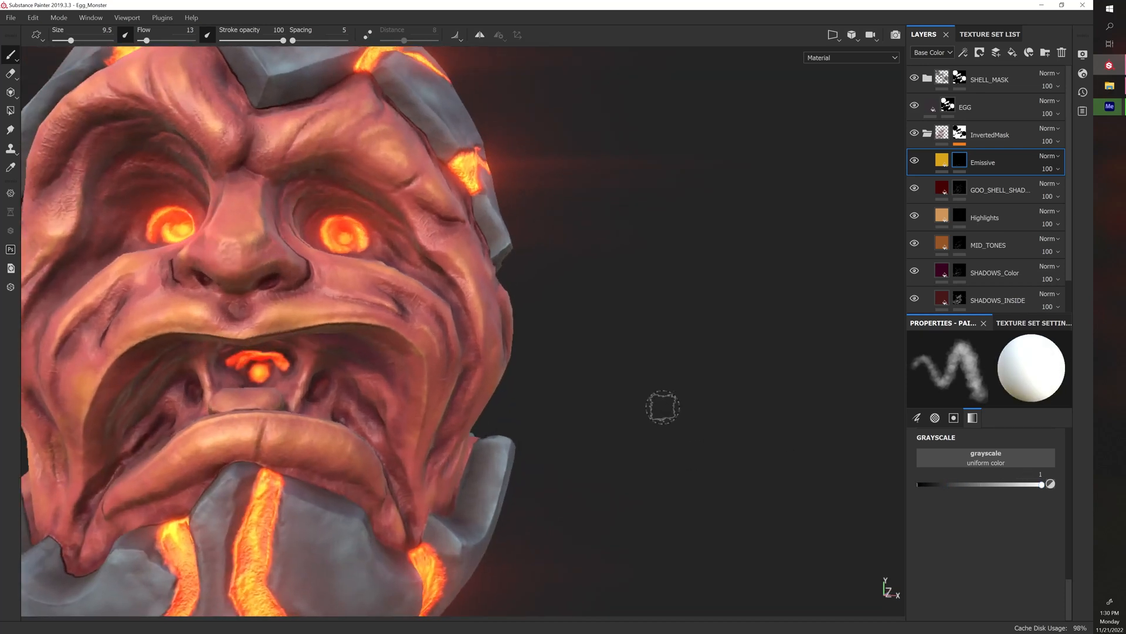
right_click_drag(240, 372, 244, 372, "ctrl")
mouse_move(249, 367)
left_mouse_down()
mouse_move(240, 367)
mouse_move(265, 368)
mouse_move(272, 405)
mouse_move(262, 380)
left_mouse_up()
left_click_drag(262, 380, 263, 355, "alt")
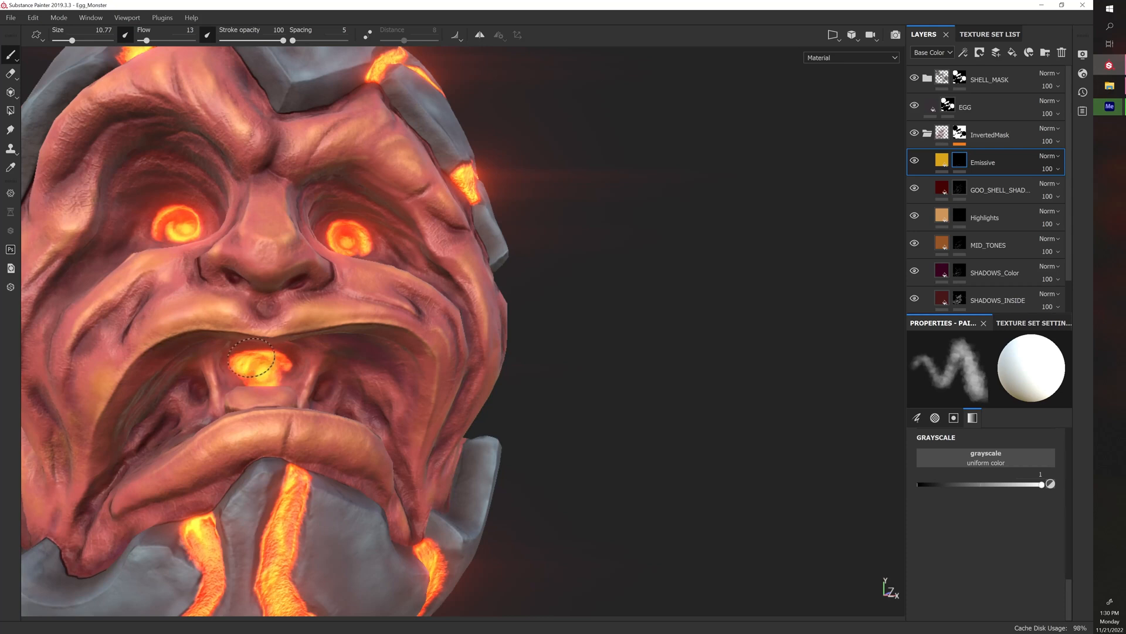
Reduce the brush size to 6.17 and paint a glowing dab inside each nostril
left_click_drag(302, 372, 292, 311, "alt")
key("bracketleft")
key("bracketleft")
key("bracketleft")
key("bracketleft")
left_click(290, 251)
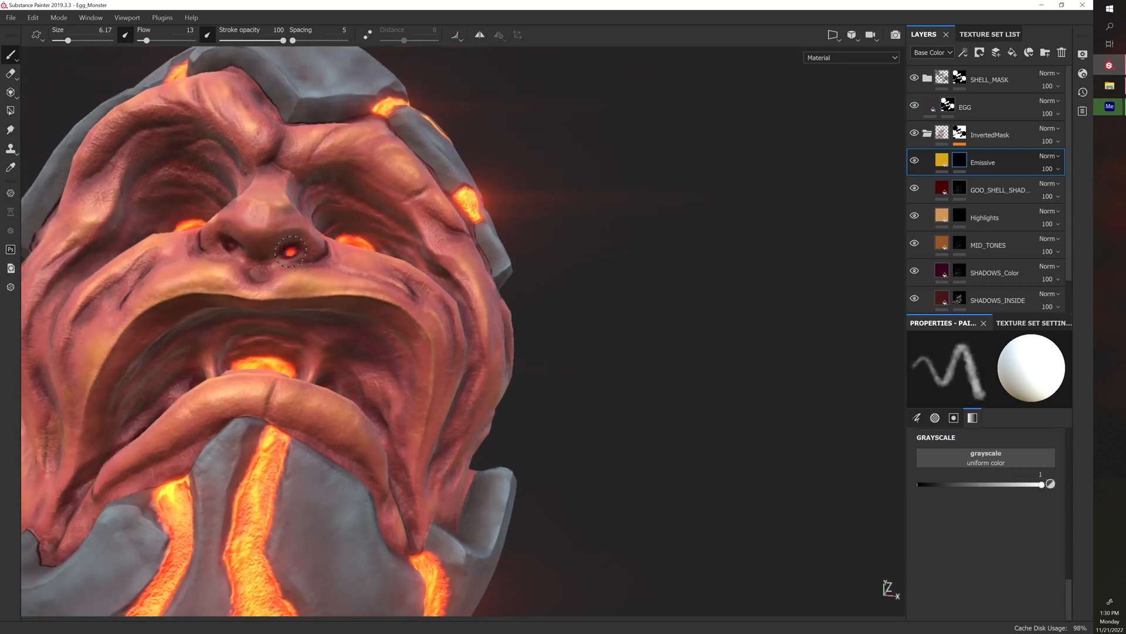
left_click_drag(290, 252, 340, 209, "alt")
left_click(235, 234)
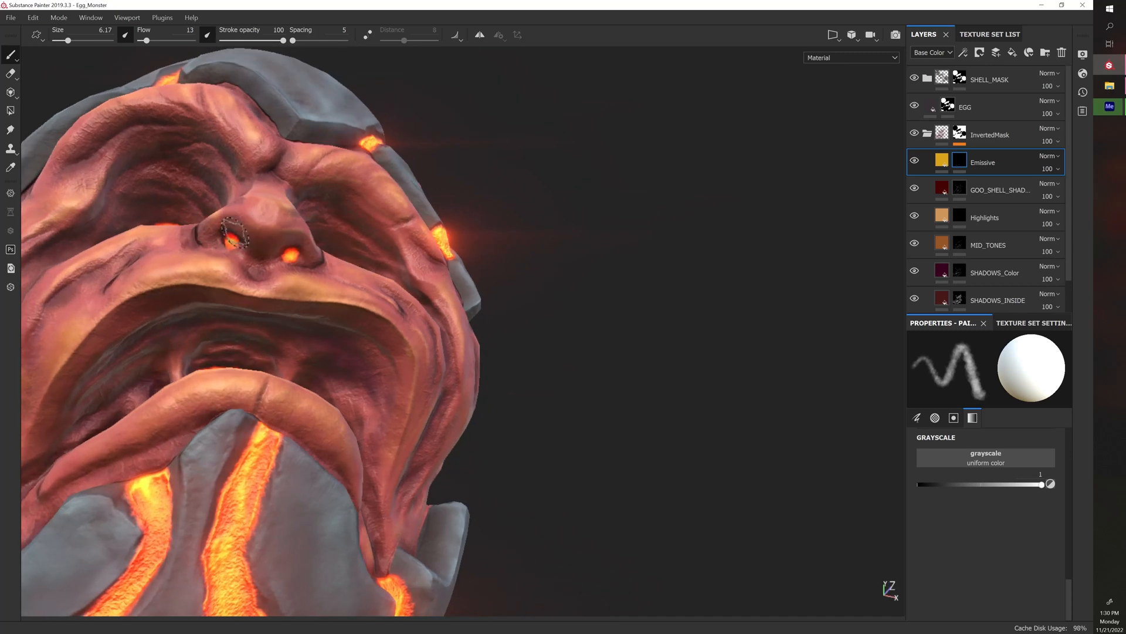
Set the brush size to 8.31 and paint a small glowing dab in the mouth hollow on each side of the throat
scroll(235, 233, "down", 5)
left_click_drag(486, 234, 458, 324, "alt")
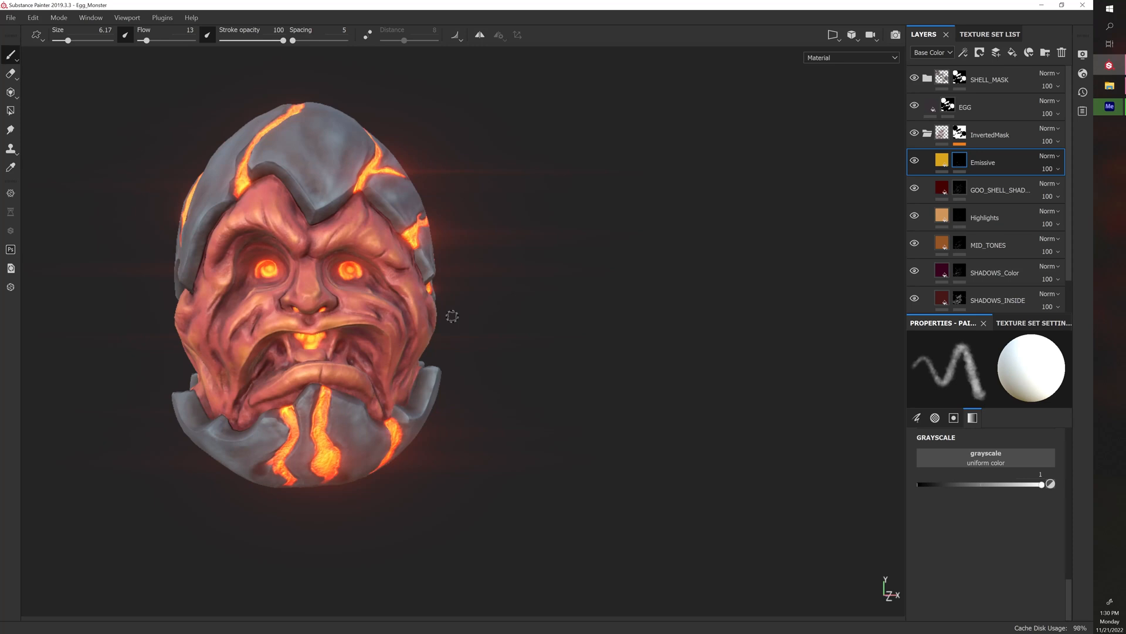
scroll(451, 316, "up", 4)
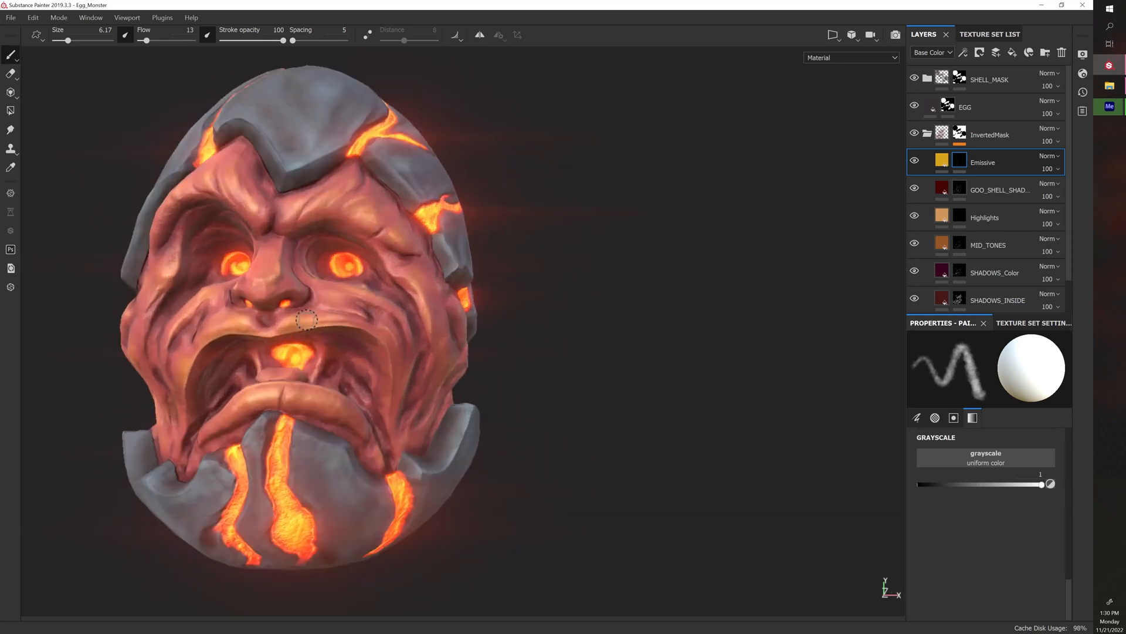
scroll(306, 320, "up", 2)
key("bracketright")
key("bracketright")
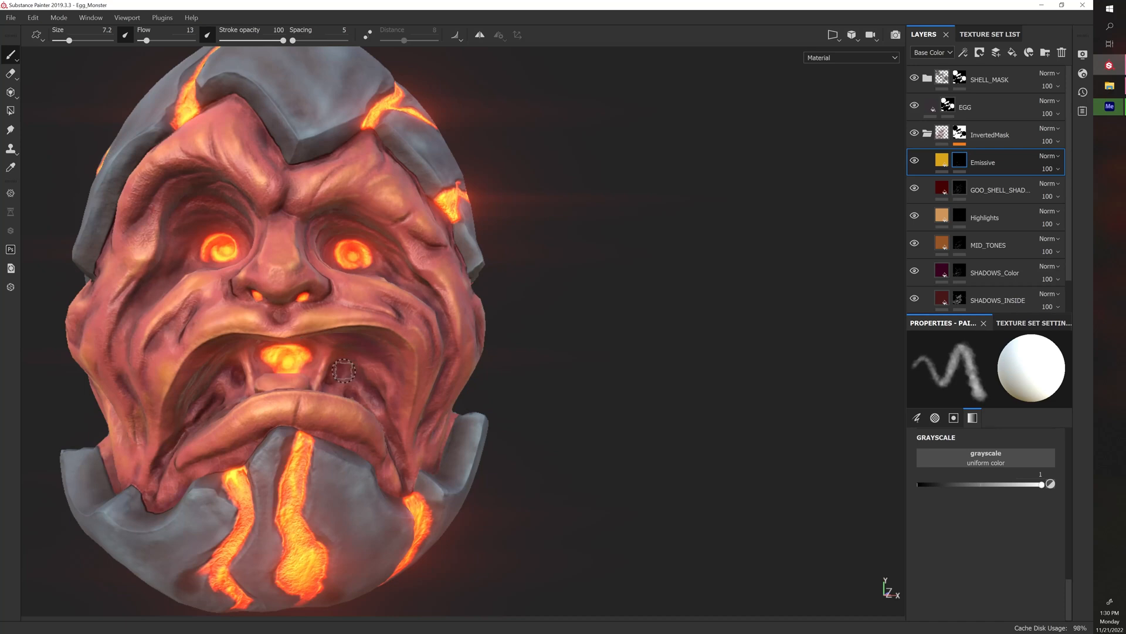
left_click_drag(334, 377, 335, 370)
left_click_drag(509, 350, 561, 309, "alt")
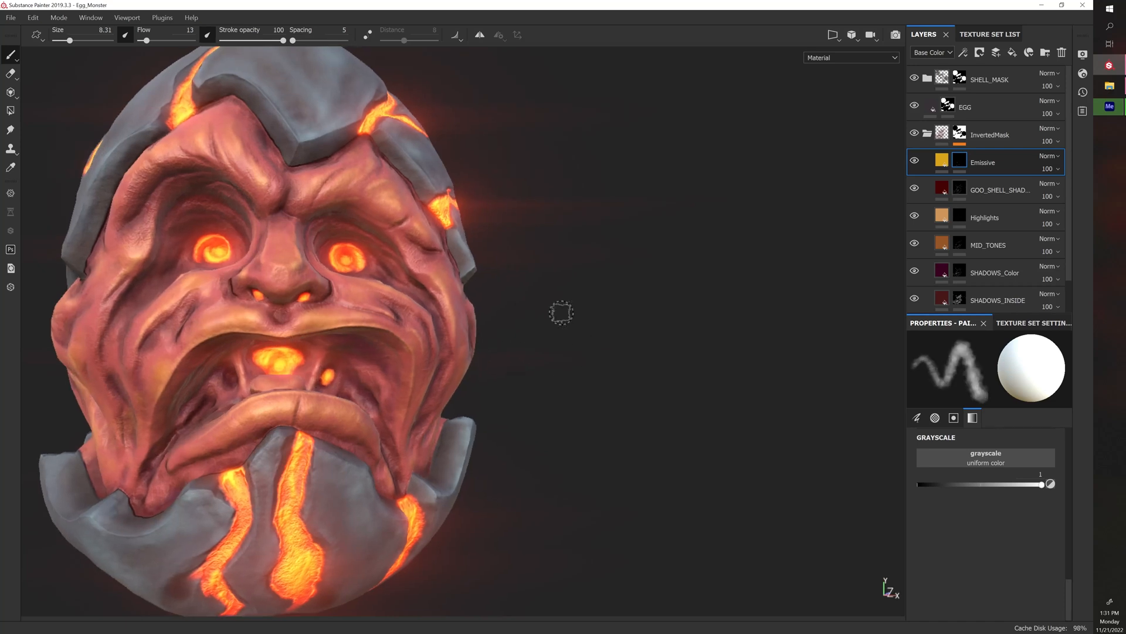
left_click_drag(552, 373, 425, 385, "alt")
key("ctrl+z")
mouse_move(336, 382)
left_mouse_down()
mouse_move(603, 334)
mouse_move(463, 313)
left_mouse_up()
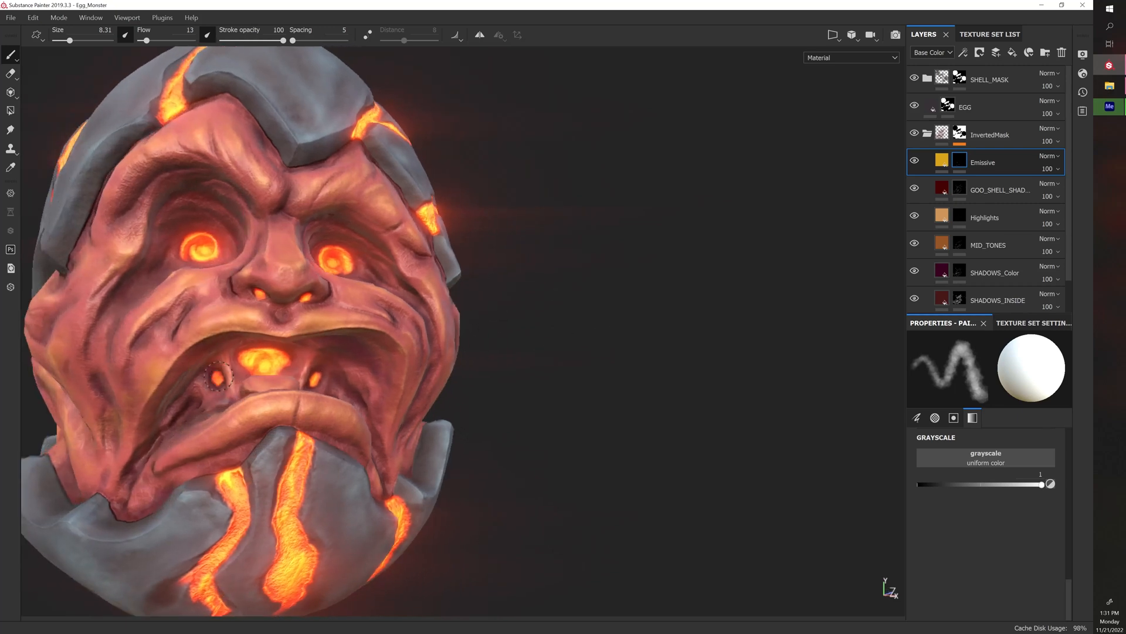
Paint a glowing streak from the mouth corner on the monster's left side down to the lava crack in the lower shell
mouse_move(550, 425)
left_mouse_down("alt")
mouse_move(424, 397)
mouse_move(448, 372)
left_mouse_up("alt")
left_click_drag(375, 384, 374, 383)
mouse_move(525, 375)
left_mouse_down("alt")
mouse_move(394, 398)
mouse_move(417, 432)
left_mouse_up("alt")
left_click_drag(567, 445, 540, 437, "alt")
left_click_drag(433, 449, 449, 508)
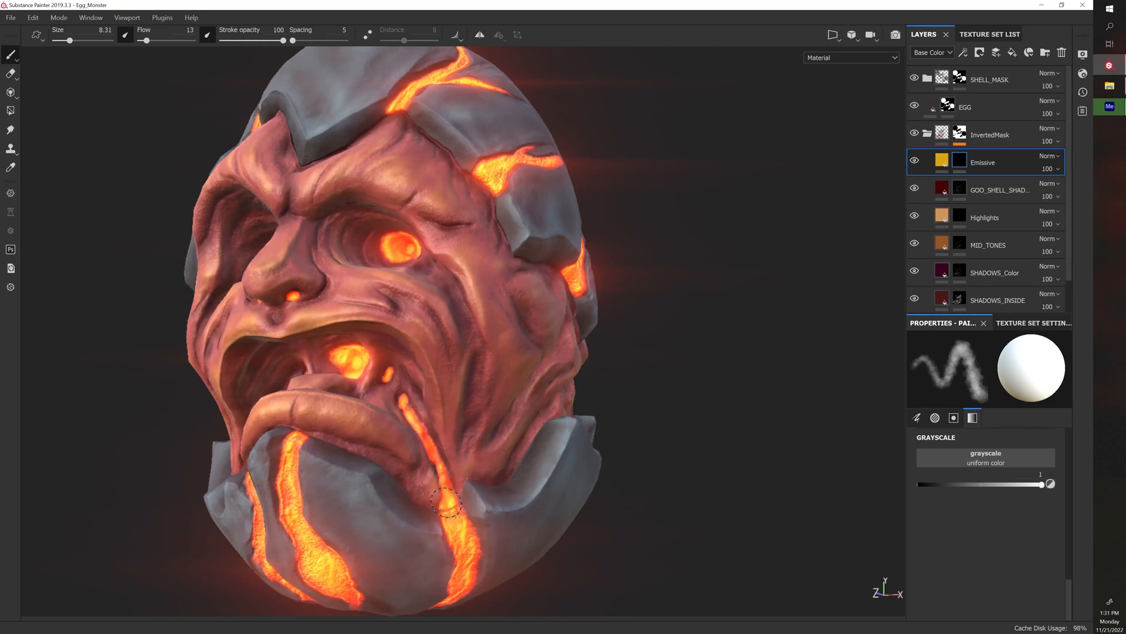
Paint a short glowing streak inside the mouth corner on the monster's right side
left_click_drag(541, 447, 730, 445, "alt")
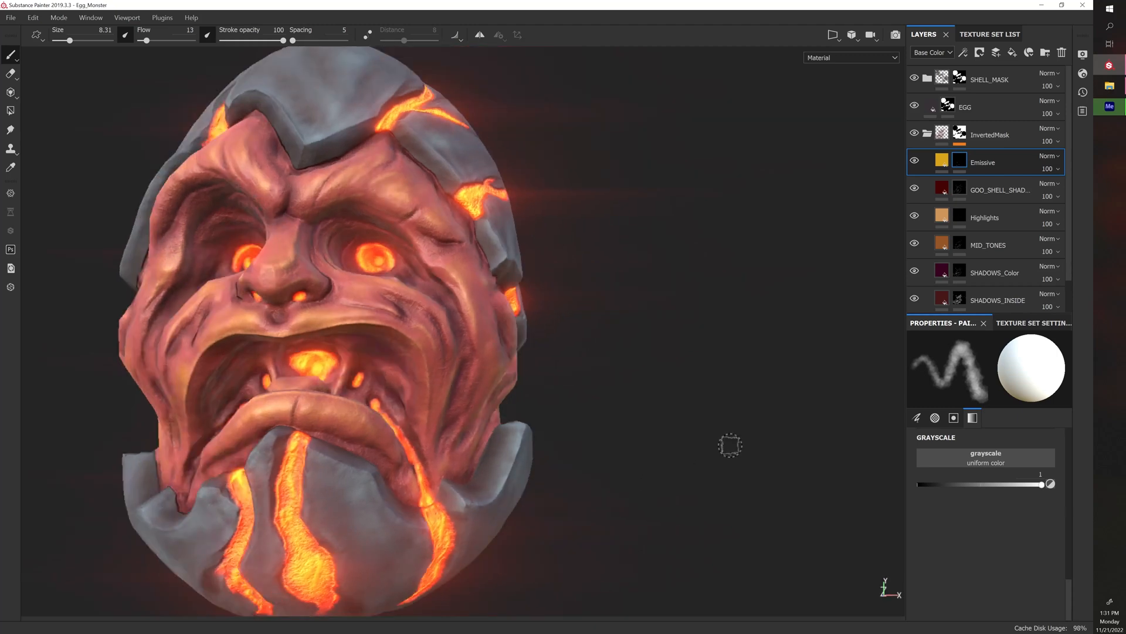
right_click_drag(731, 446, 508, 420, "alt")
left_click_drag(508, 420, 566, 441, "alt")
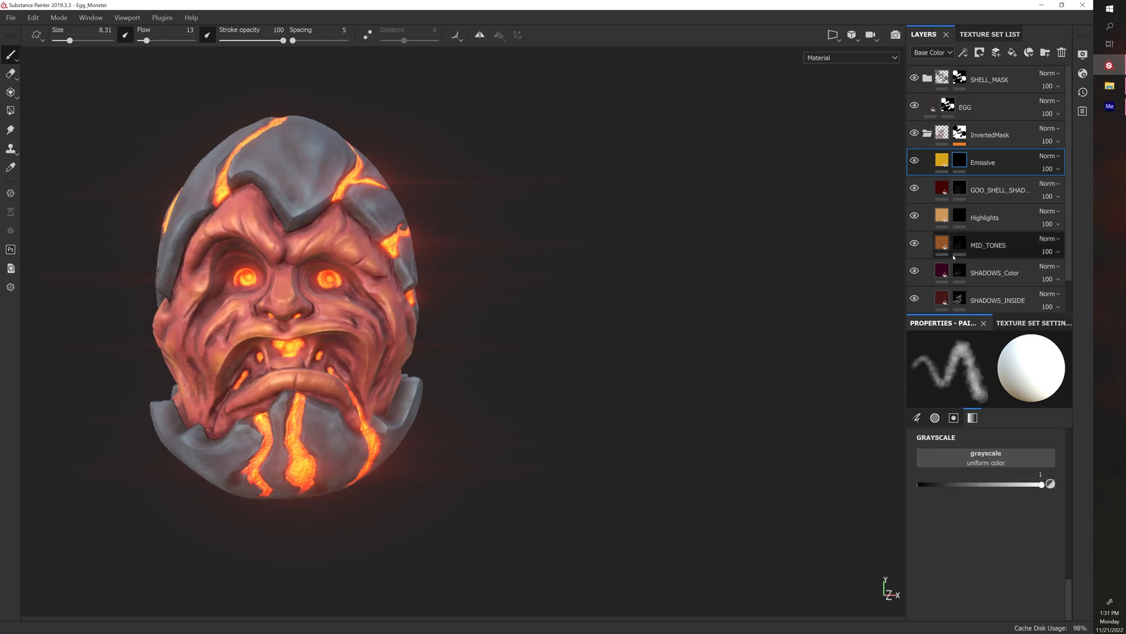
Move the Emissive layer out of the InvertedMask folder to the top of the layer stack and collapse that folder
left_click_drag(994, 176, 1012, 75)
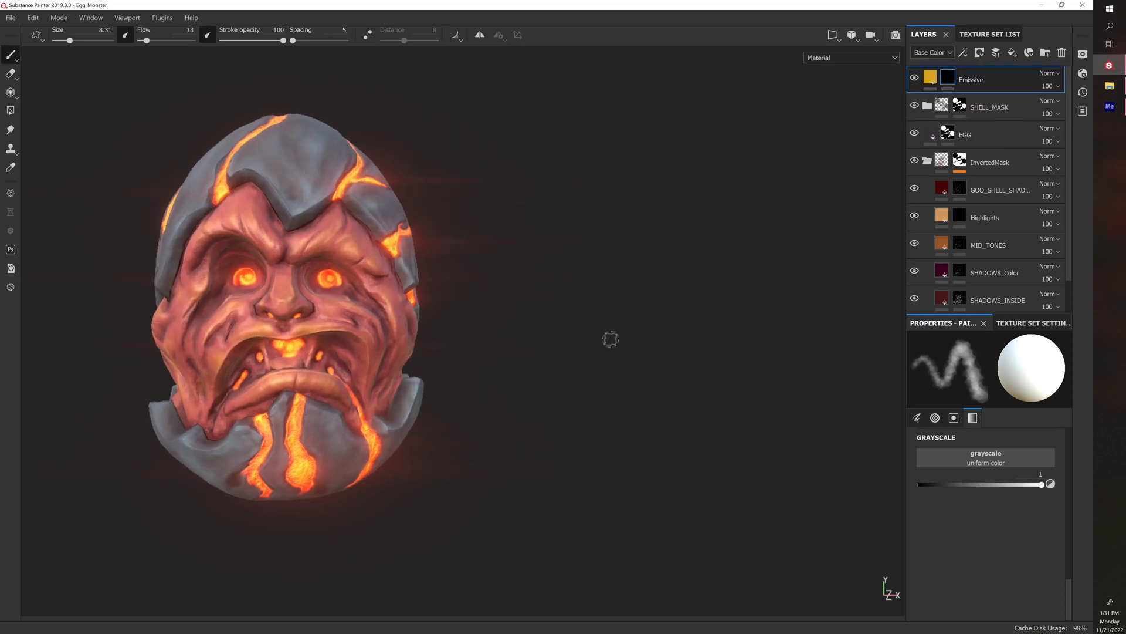
scroll(604, 340, "up", 3)
mouse_move(672, 420)
left_mouse_down("alt")
mouse_move(694, 407)
mouse_move(678, 393)
left_mouse_up("alt")
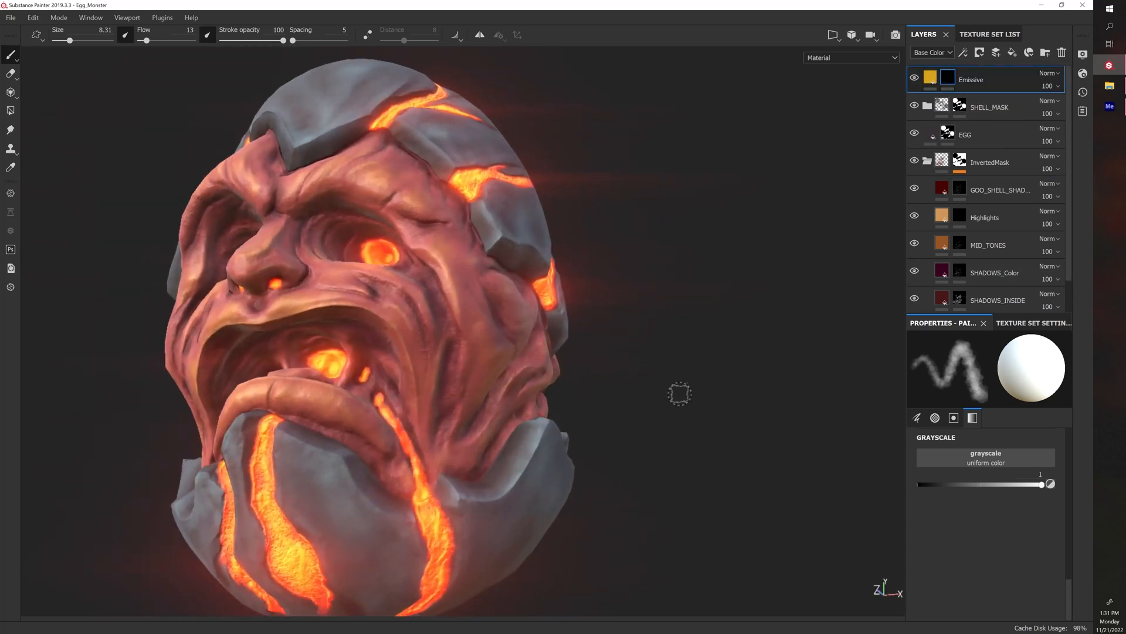
left_click_drag(642, 436, 692, 459, "alt")
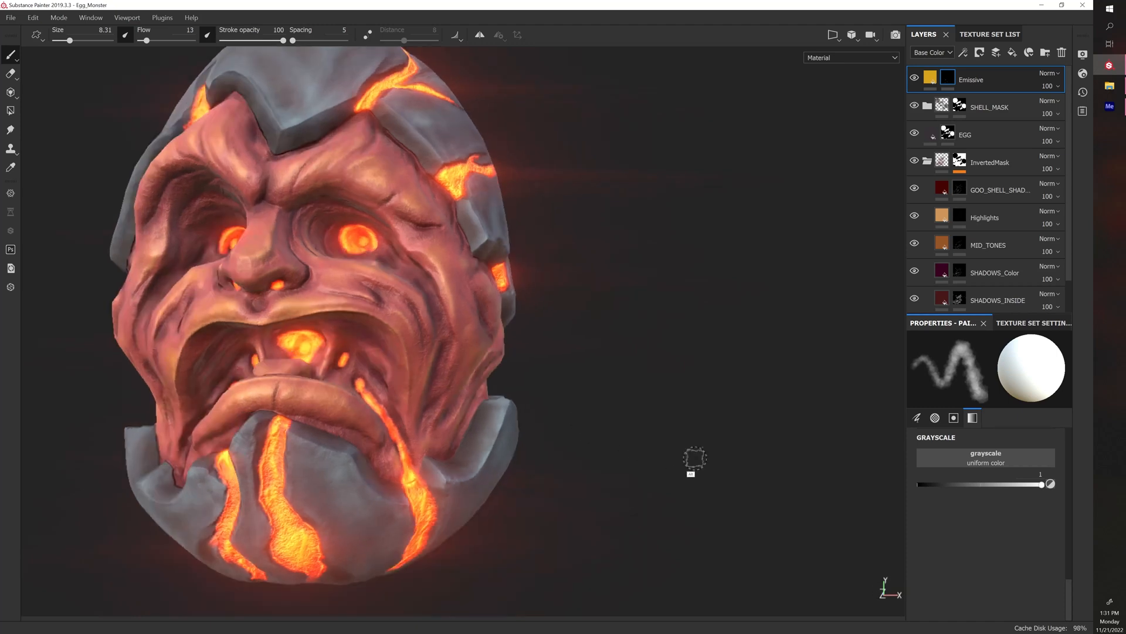
mouse_move(521, 425)
left_mouse_down("alt")
mouse_move(611, 430)
mouse_move(596, 392)
left_mouse_up("alt")
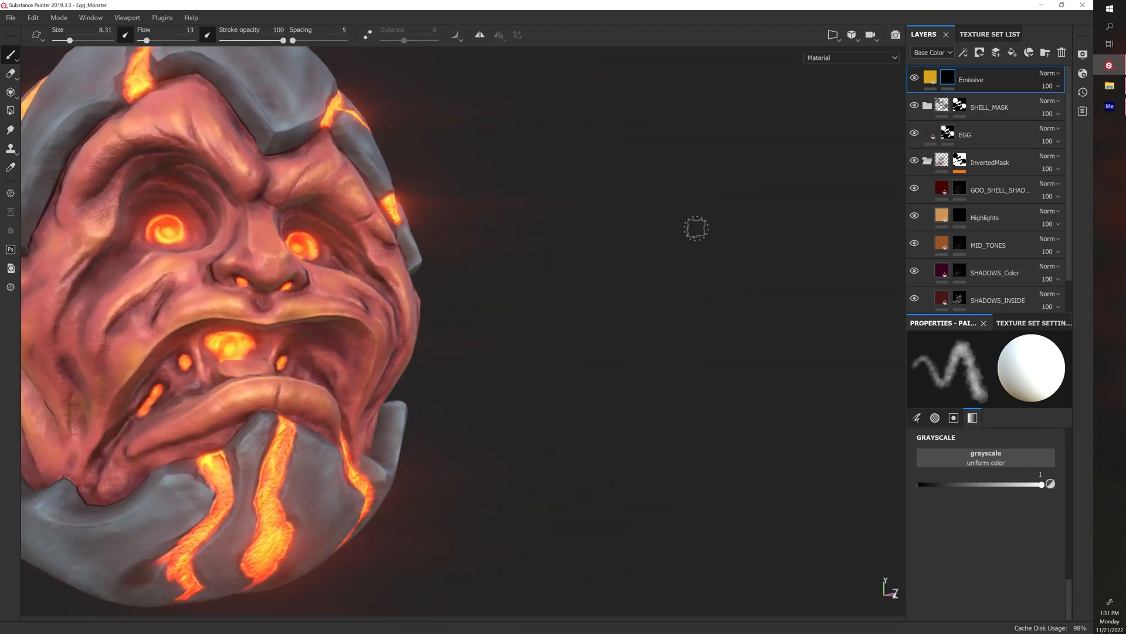
left_click(927, 108)
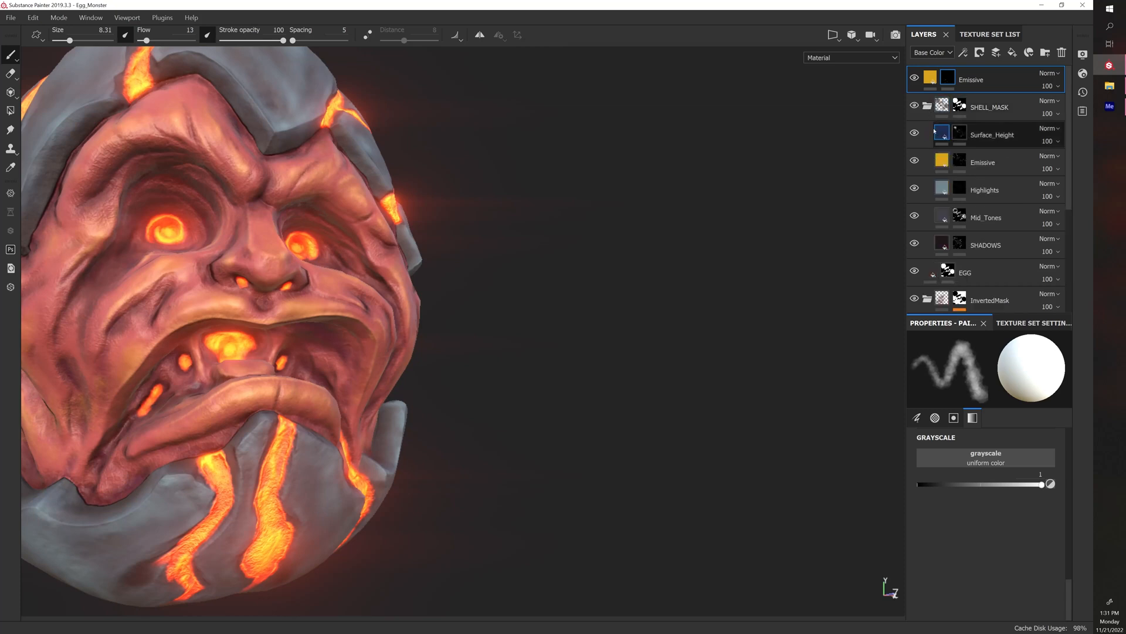
left_click(927, 107)
left_click(927, 162)
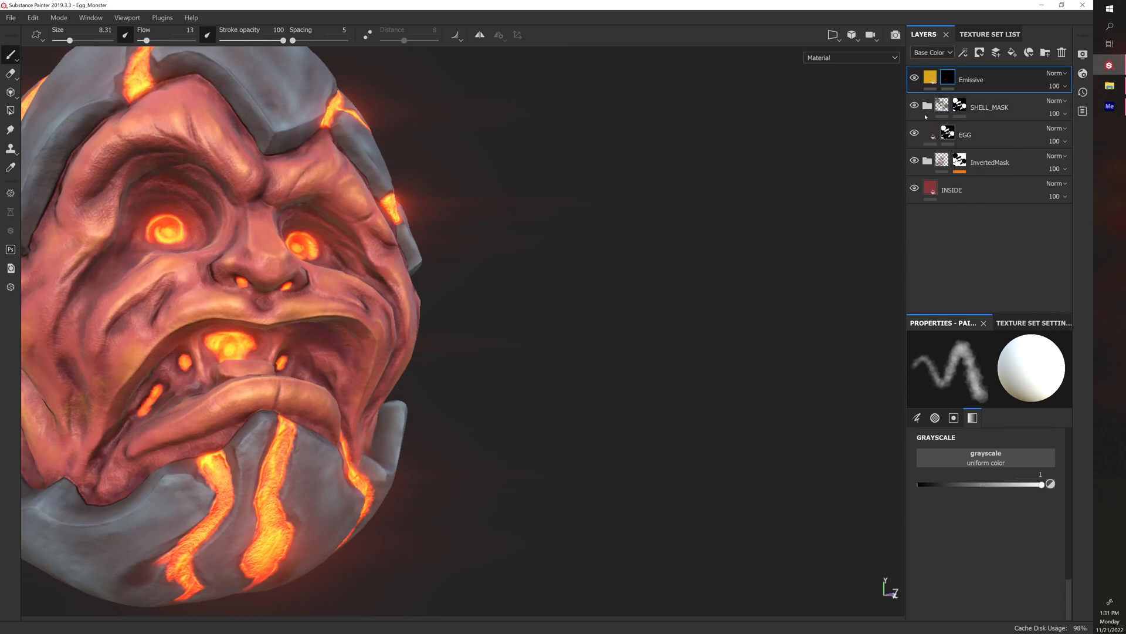
Extend the glowing streak on the monster's right side from the mouth corner to the shell edge, reducing the brush size to 6.17
left_click_drag(633, 155, 631, 215, "alt")
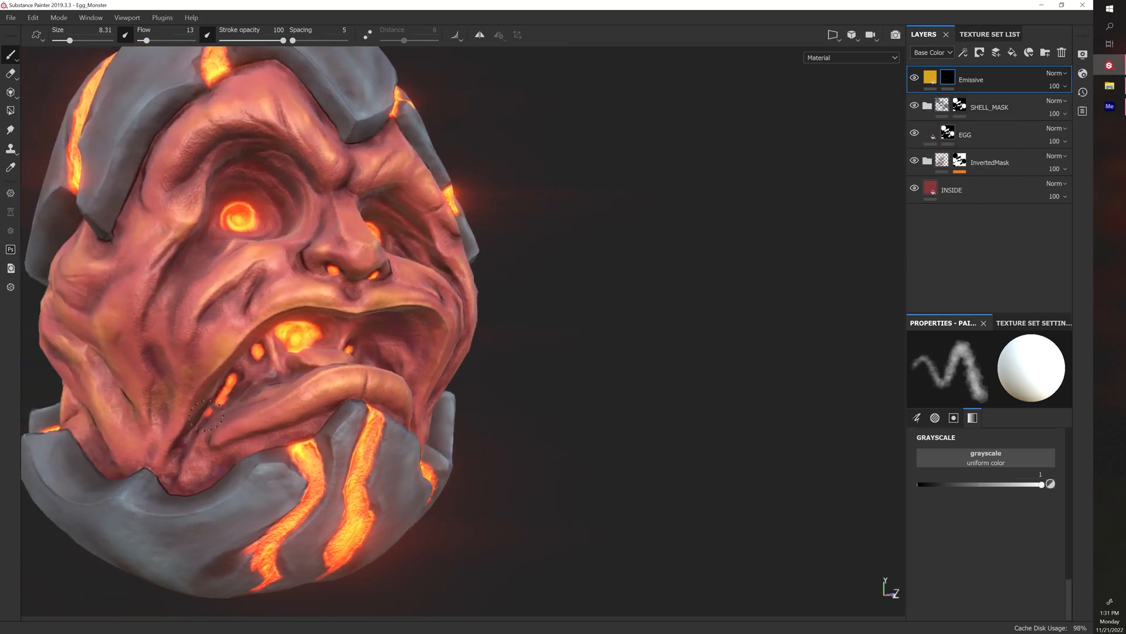
mouse_move(207, 404)
left_mouse_down()
mouse_move(197, 427)
mouse_move(220, 435)
mouse_move(175, 462)
mouse_move(191, 497)
left_mouse_up()
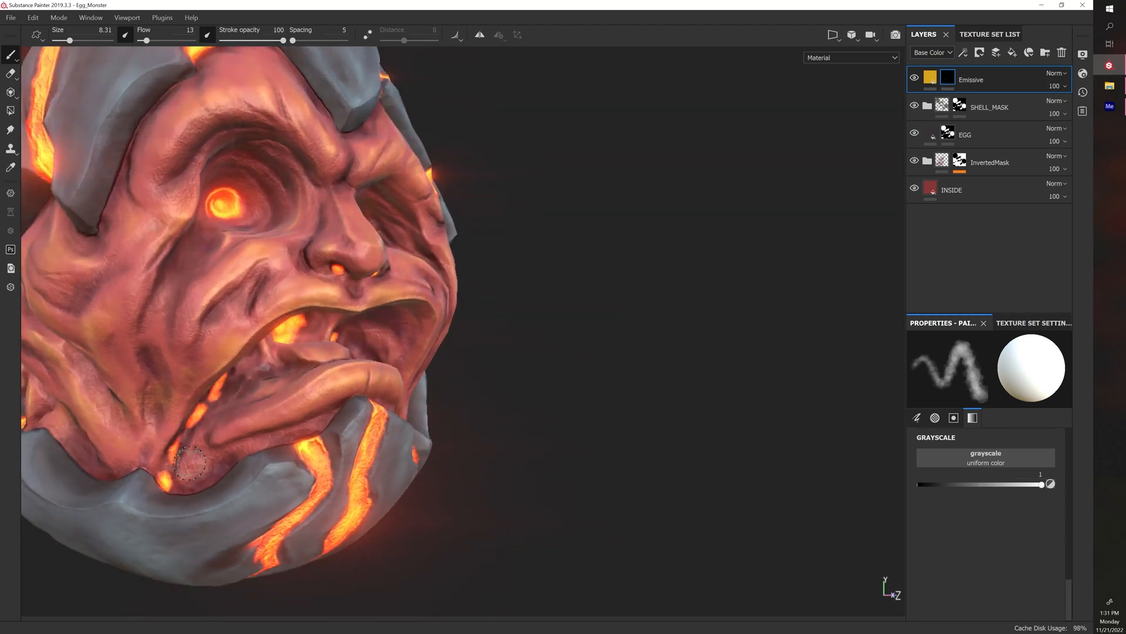
right_click_drag(179, 484, 161, 481, "ctrl")
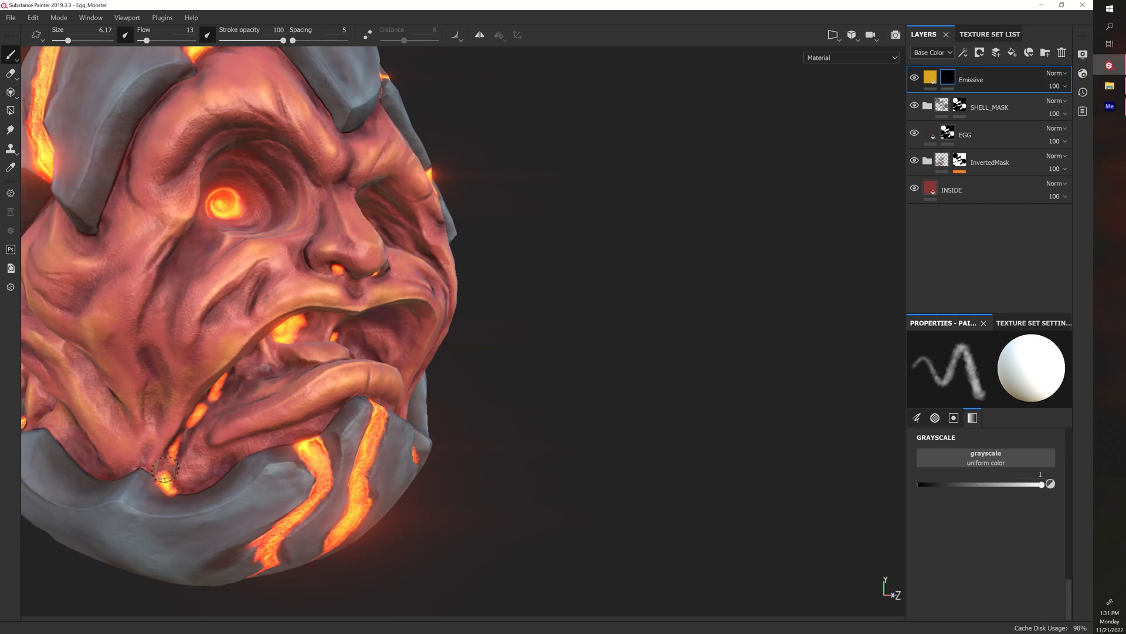
left_click_drag(165, 473, 206, 413, "alt")
mouse_move(243, 374)
left_mouse_down("alt")
mouse_move(261, 317)
mouse_move(305, 339)
mouse_move(322, 324)
mouse_move(293, 335)
mouse_move(303, 344)
mouse_move(378, 306)
mouse_move(335, 274)
mouse_move(351, 258)
left_mouse_up("alt")
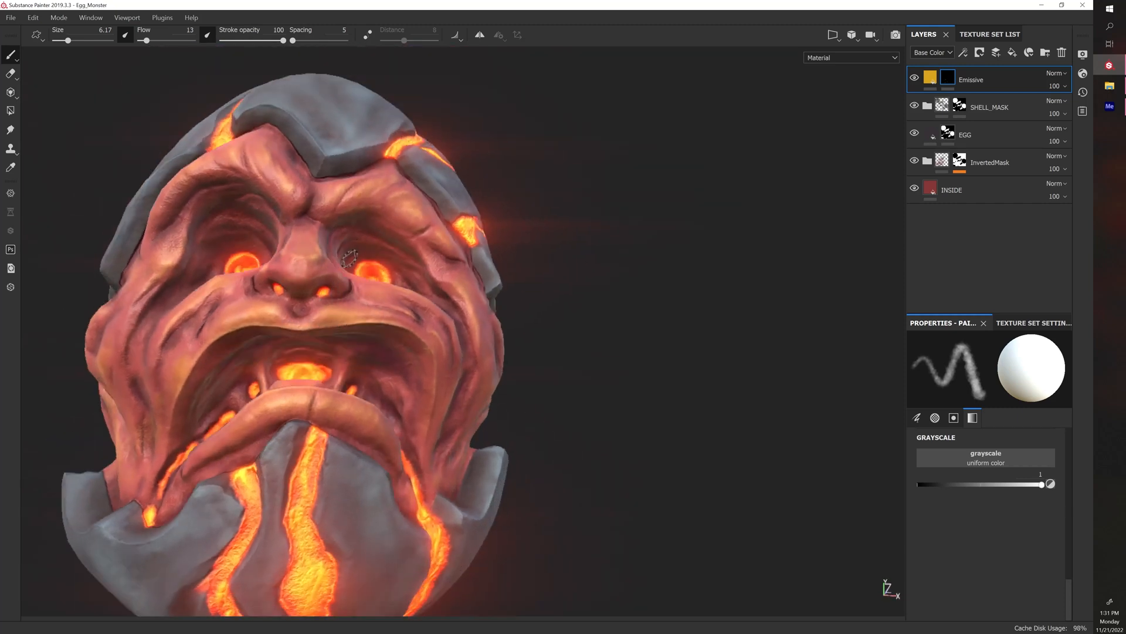
Reduce the brush size to 4.35 and touch up the glow inside the nostrils
key("bracketleft")
key("bracketleft")
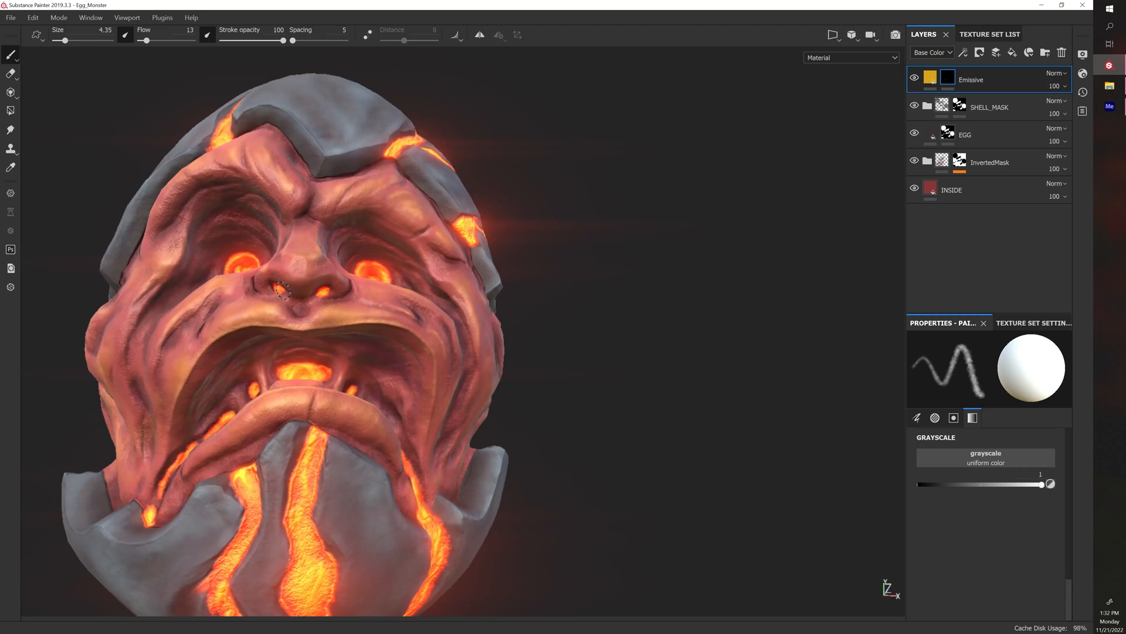
left_click_drag(333, 305, 401, 346, "alt")
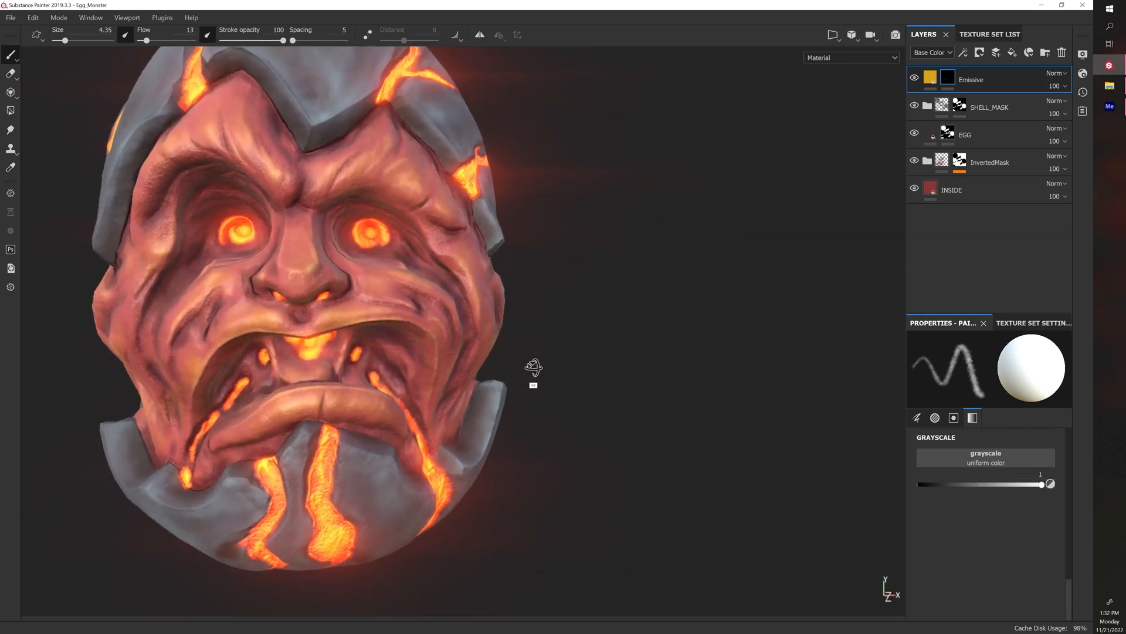
Refine the glowing streak on the monster's right side, from its upper end in the mouth to the shell edge
left_click_drag(514, 377, 258, 392, "alt")
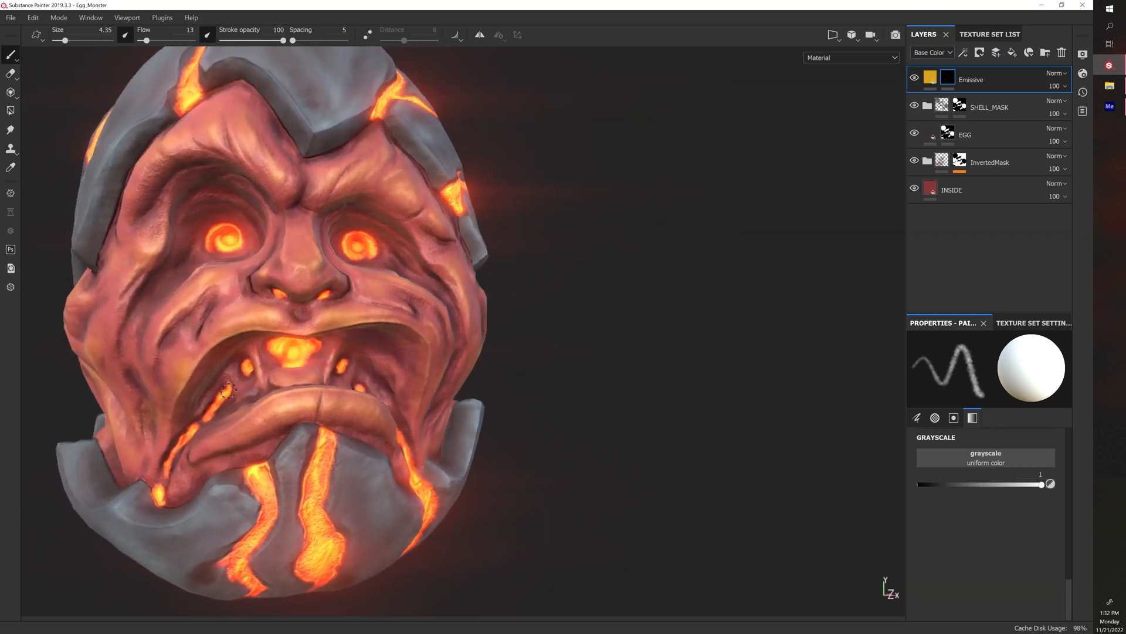
left_click_drag(236, 371, 207, 406, "alt")
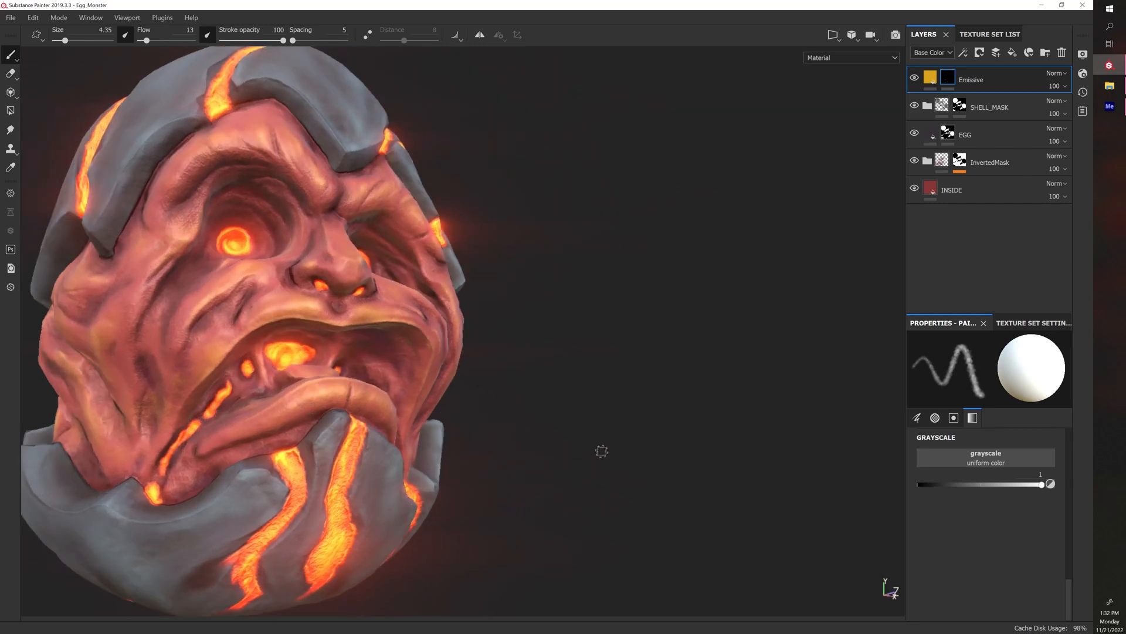
left_click_drag(601, 450, 677, 441, "alt")
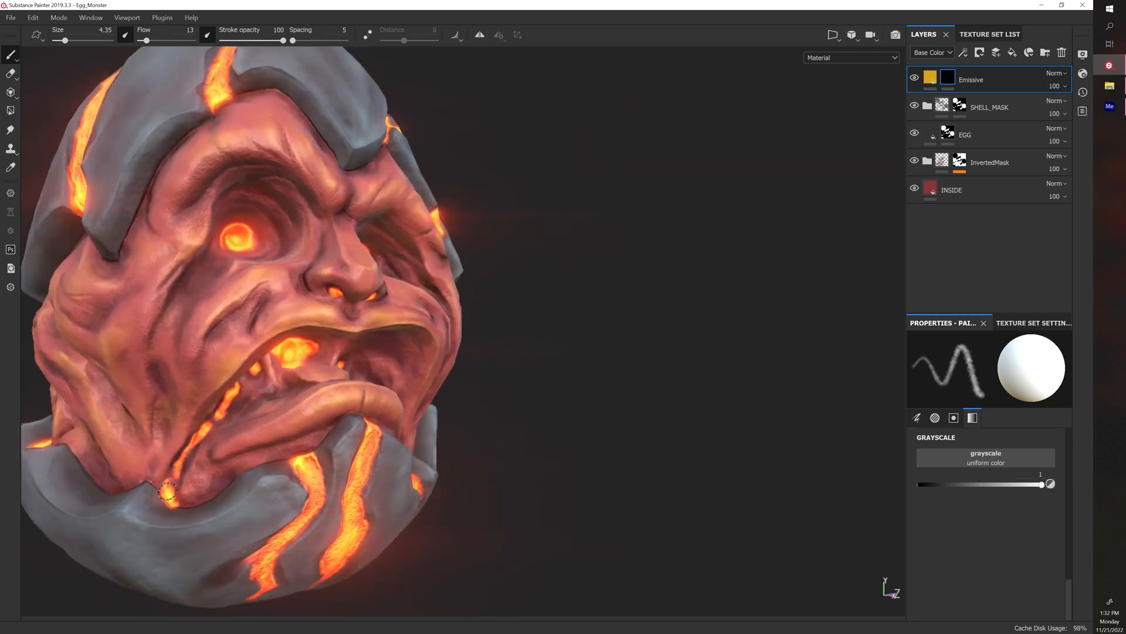
left_click_drag(483, 453, 586, 463, "alt")
Increase the brush size to 6.17 and thicken the upper part of the glowing streak on the monster's left side
left_click_drag(432, 449, 611, 411, "alt")
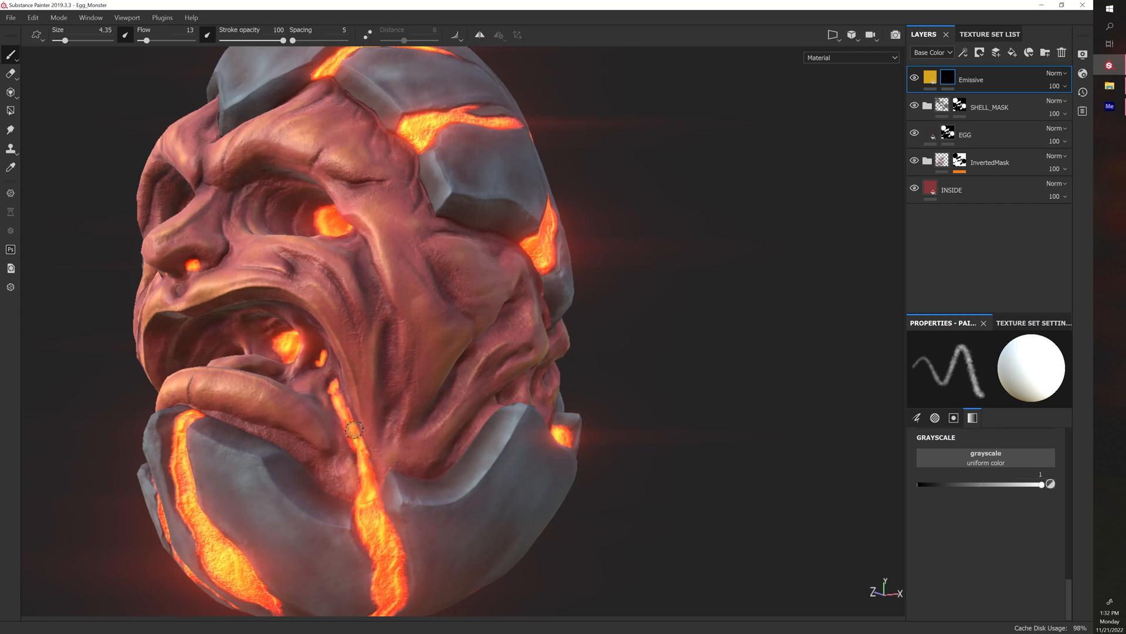
key("bracketright")
key("bracketright")
left_click_drag(569, 339, 590, 349, "alt")
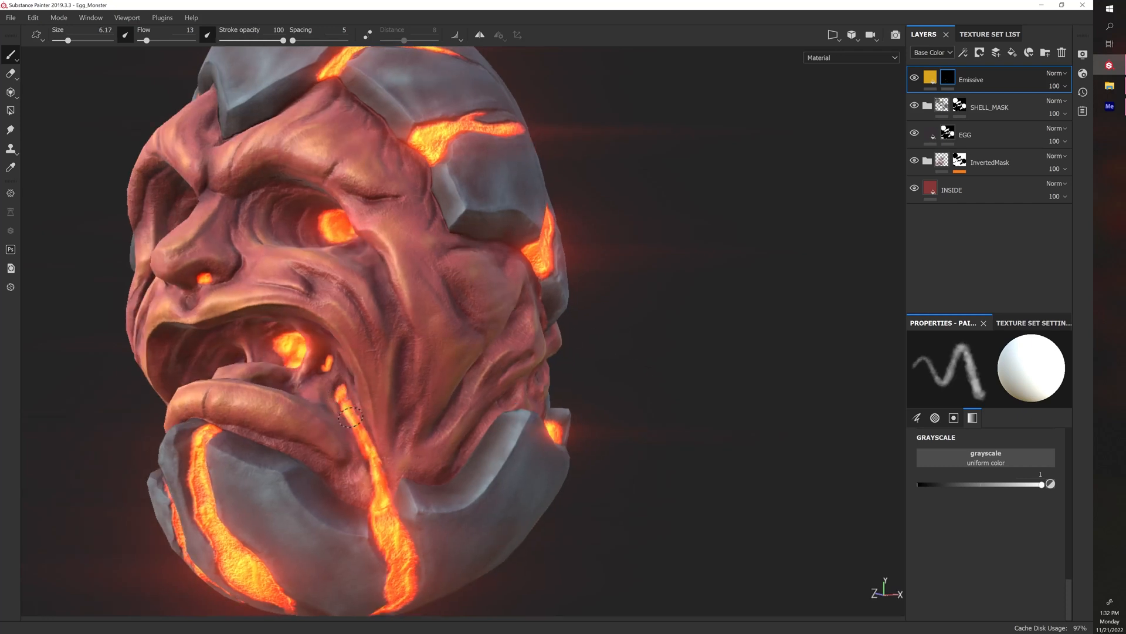
left_click_drag(529, 400, 663, 378, "alt")
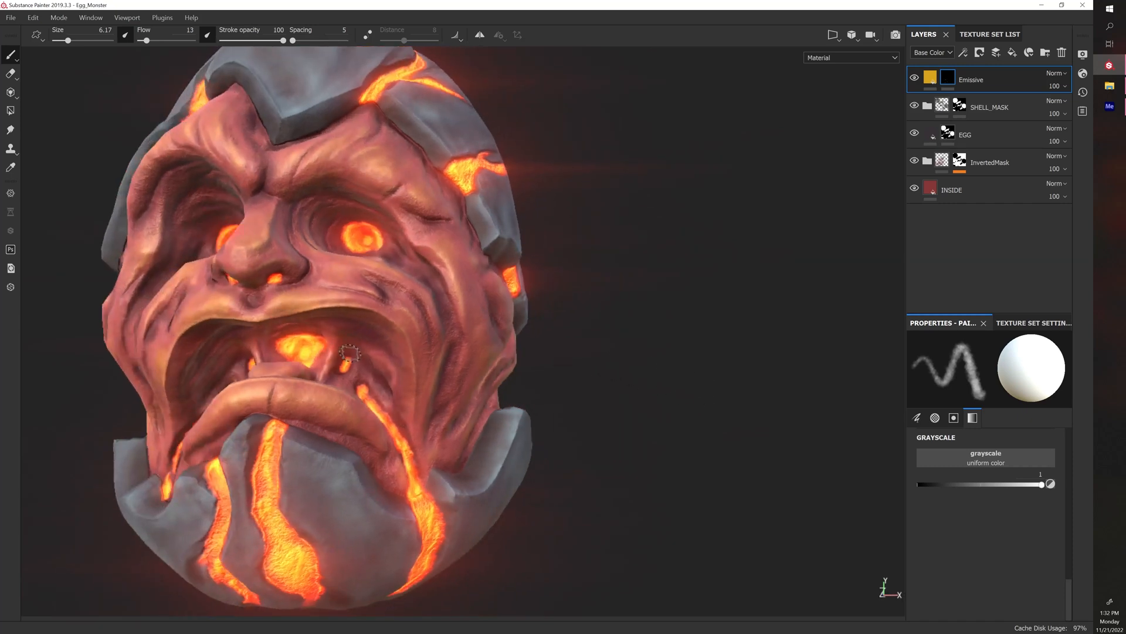
Reduce the brush size to 4.35 and reshape the glowing dab in the mouth hollow on the monster's left side of the throat
key("bracketleft")
key("bracketleft")
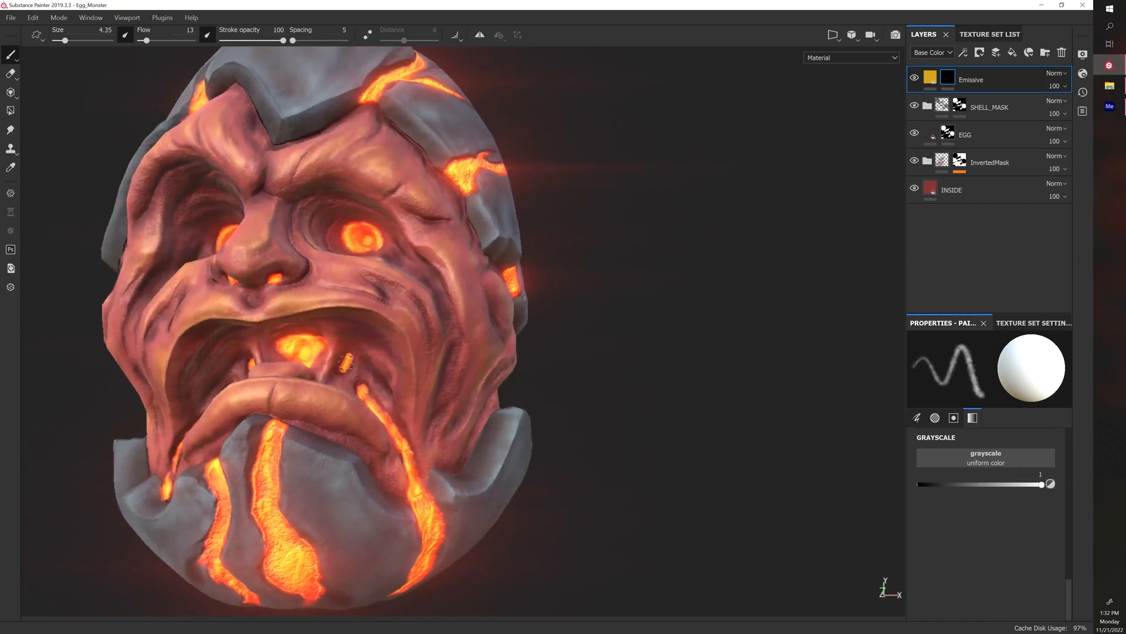
left_click_drag(345, 365, 563, 291, "alt")
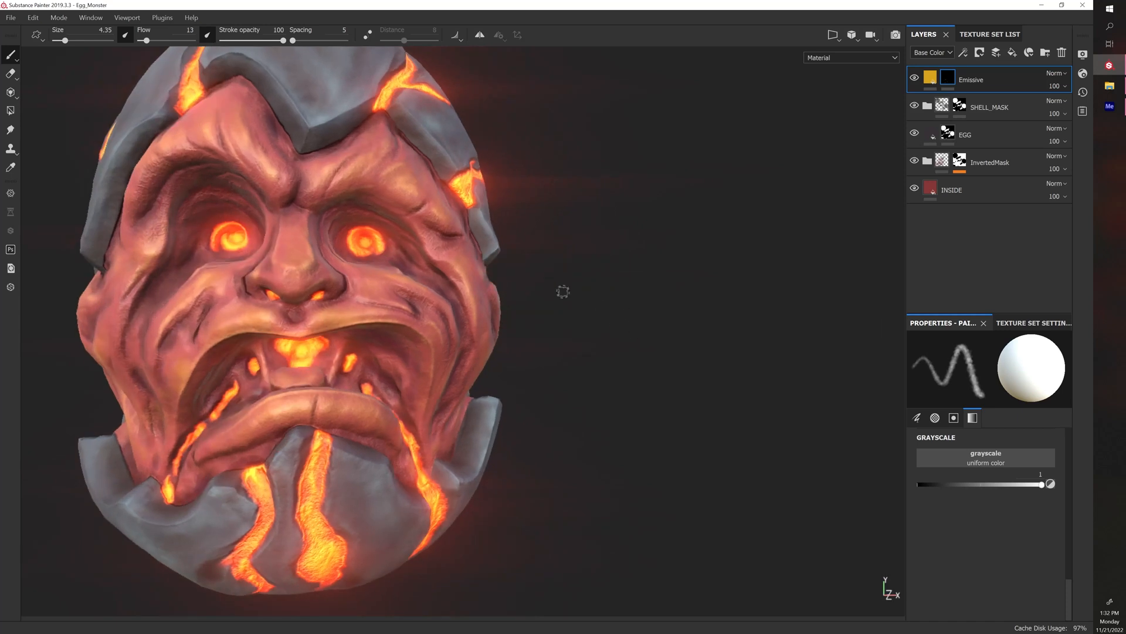
Reduce the brush size to 3.56 and touch up the glow in both eyes and nostrils
mouse_move(558, 244)
left_mouse_down("alt")
mouse_move(524, 240)
mouse_move(544, 286)
left_mouse_up("alt")
key("bracketleft")
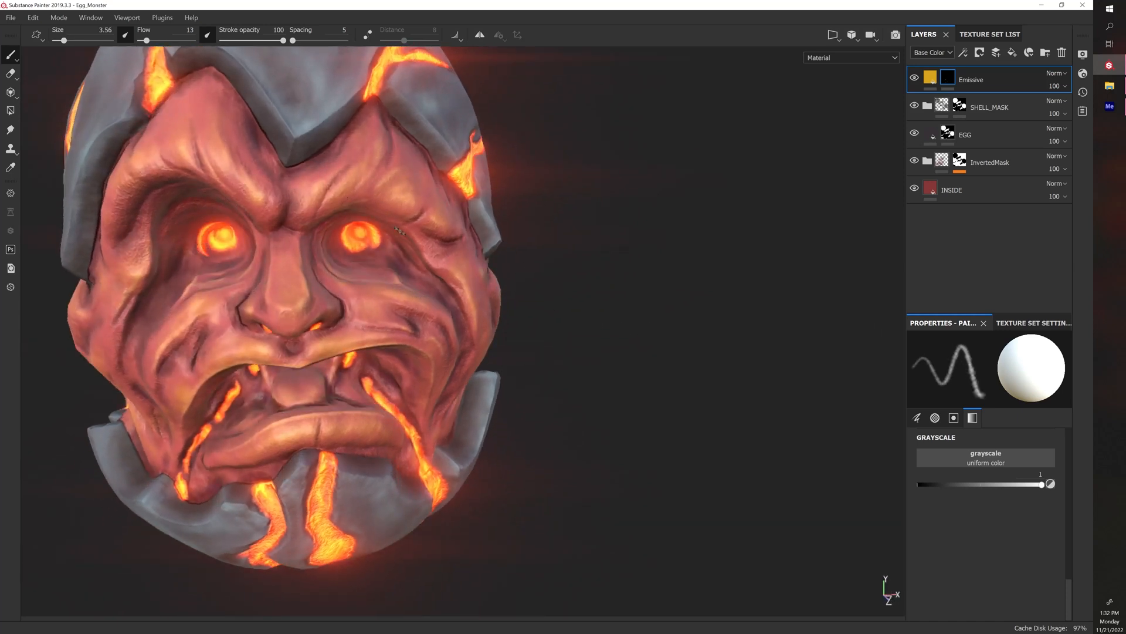
left_click_drag(368, 249, 367, 233, "alt")
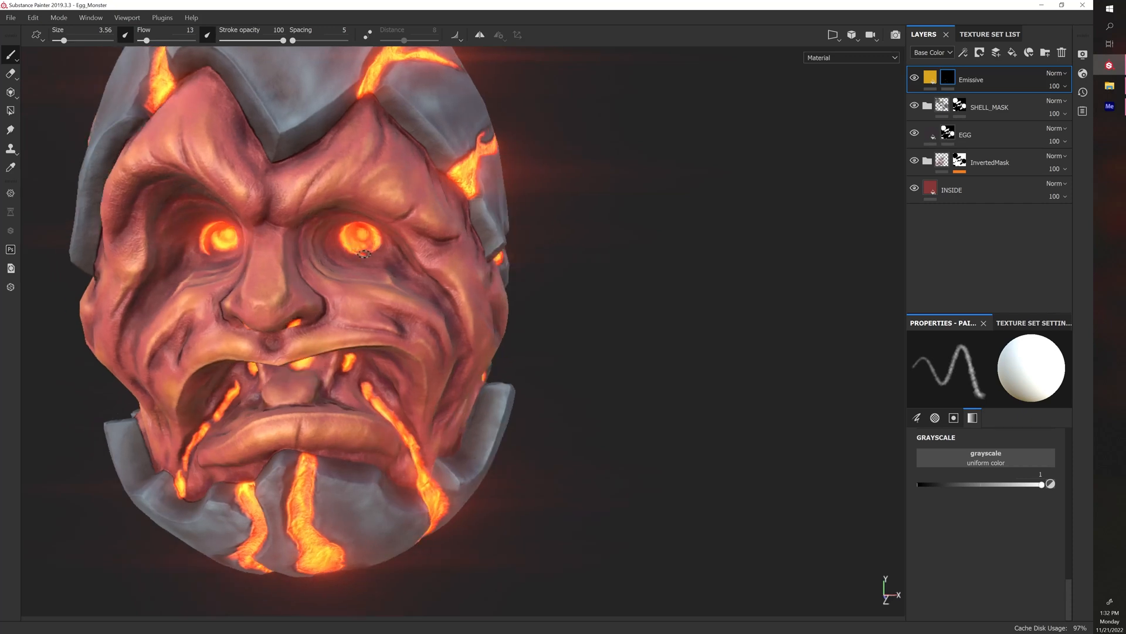
left_click_drag(562, 237, 652, 273, "alt")
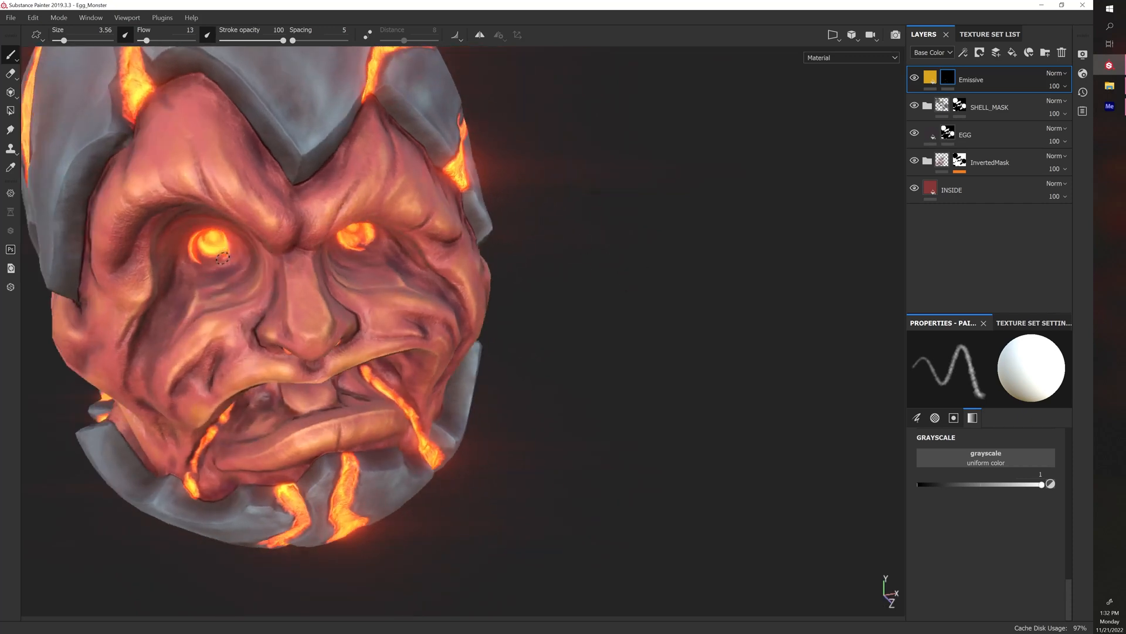
left_click_drag(517, 262, 578, 190, "alt")
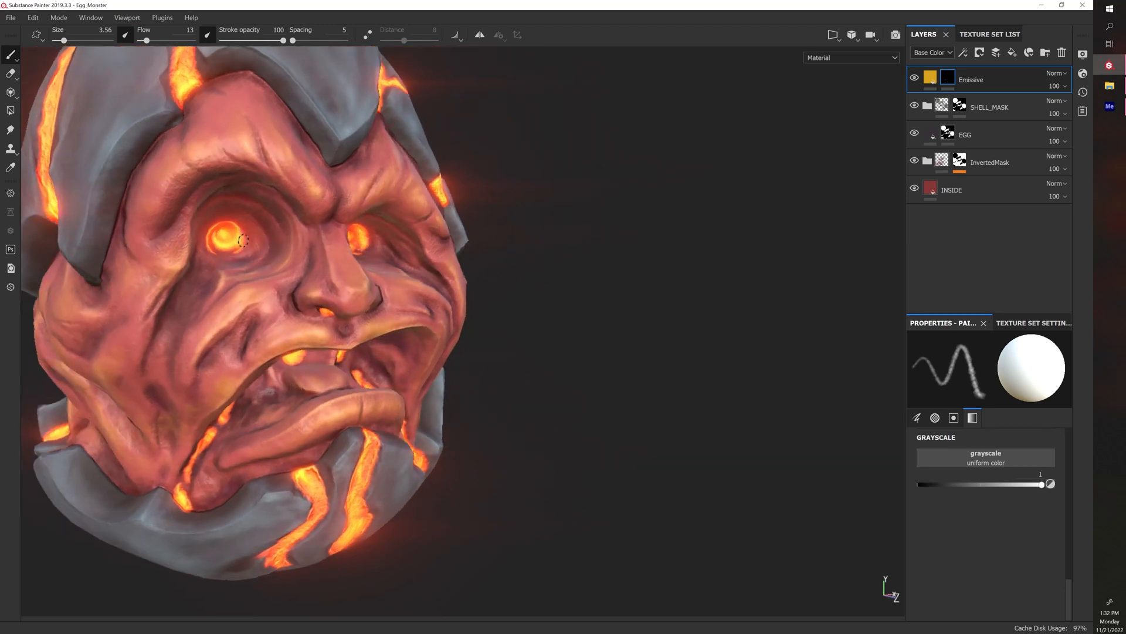
left_click_drag(593, 284, 563, 193, "alt")
left_click_drag(479, 265, 354, 262, "alt")
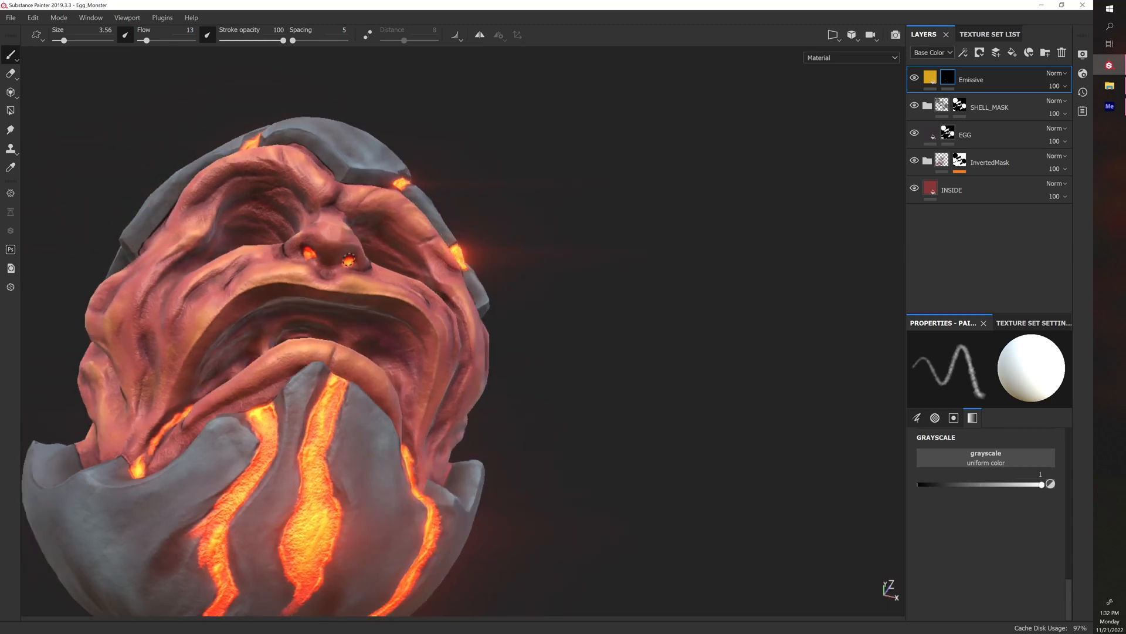
Extend the glow at the top of the chin's right-hand shell crack along the edge where the shell meets the lower lip
left_click_drag(438, 285, 579, 437, "alt")
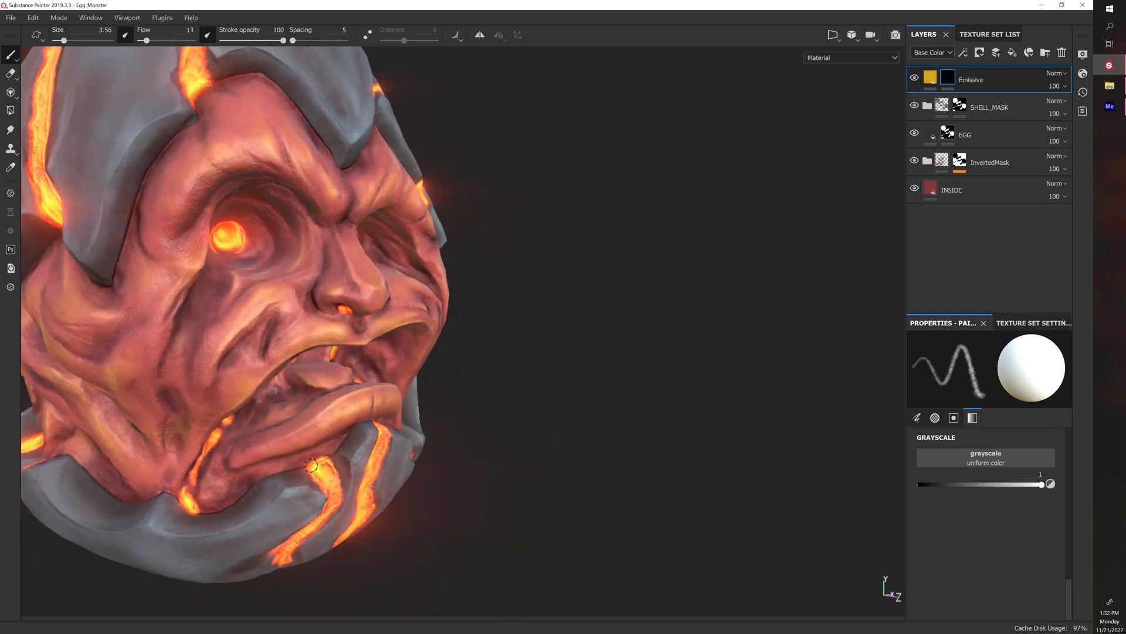
left_click_drag(323, 459, 469, 376, "alt")
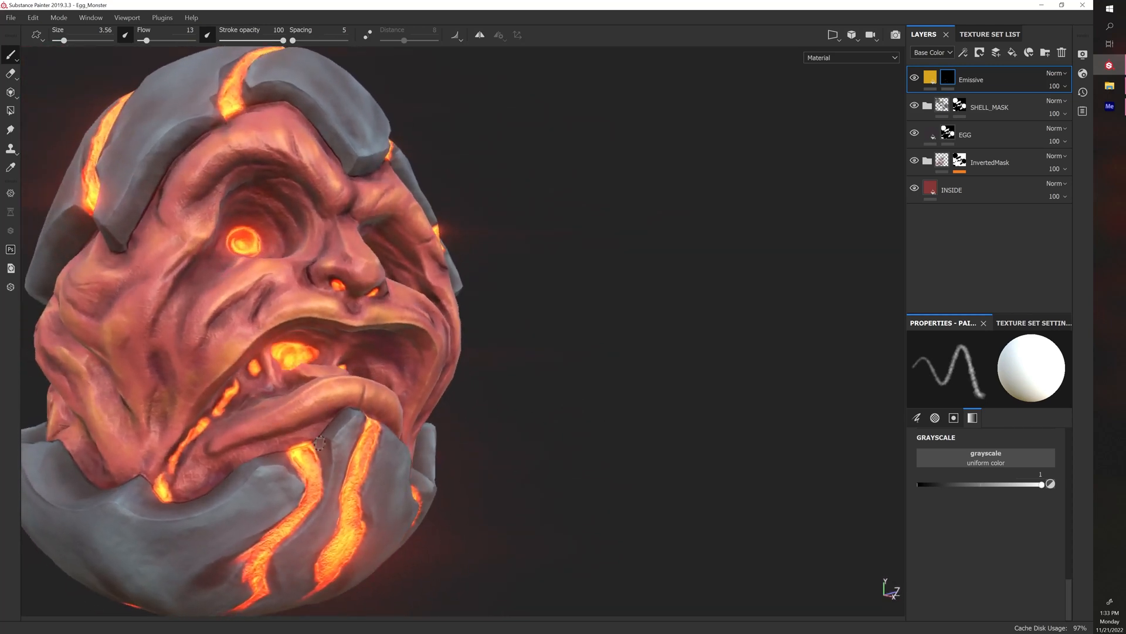
left_click_drag(281, 448, 314, 454, "alt")
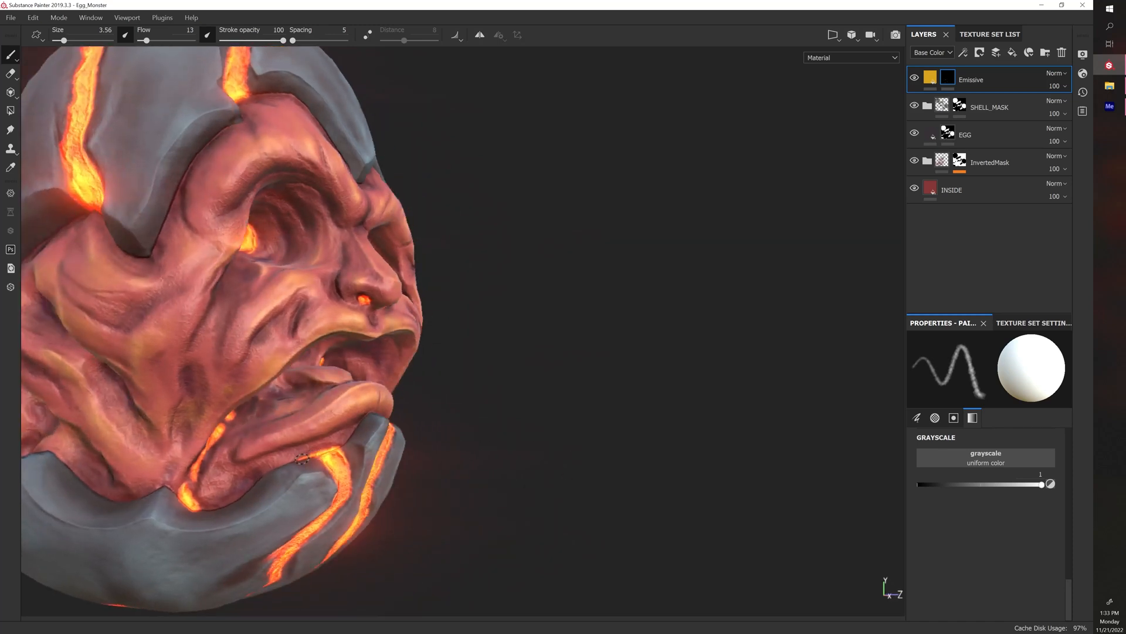
left_click_drag(346, 442, 423, 388, "alt")
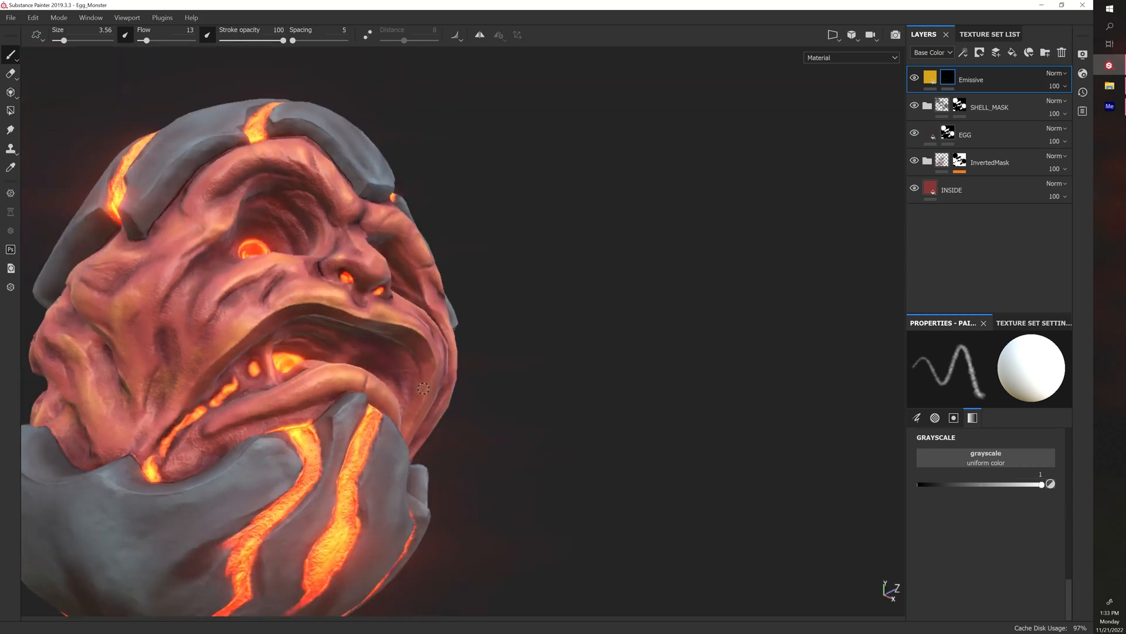
Examine the overall glow on the whole egg from a distance and from the front
right_click_drag(433, 384, 473, 335, "alt")
left_click_drag(473, 335, 517, 442, "alt")
right_click_drag(502, 323, 523, 283, "alt")
left_click_drag(523, 284, 533, 326, "alt")
right_click_drag(533, 327, 508, 371, "alt")
mouse_move(508, 371)
left_mouse_down("alt")
mouse_move(593, 377)
mouse_move(516, 378)
left_mouse_up("alt")
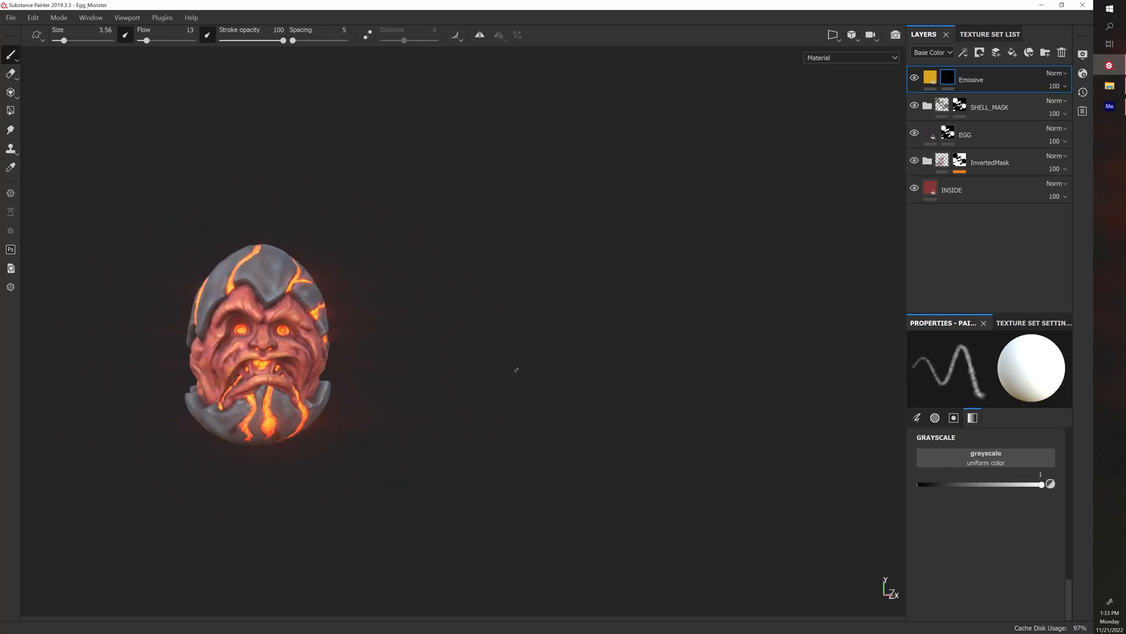
right_click_drag(516, 378, 528, 323, "alt")
middle_click_drag(528, 323, 492, 360, "alt")
left_click_drag(485, 388, 505, 406, "alt")
middle_click_drag(505, 406, 524, 390, "alt")
Enlarge the brush to 8.31 and paint a glowing streak along the crease from the monster's right eye down the cheek
key("bracketright")
key("bracketright")
key("bracketright")
key("bracketright")
key("bracketright")
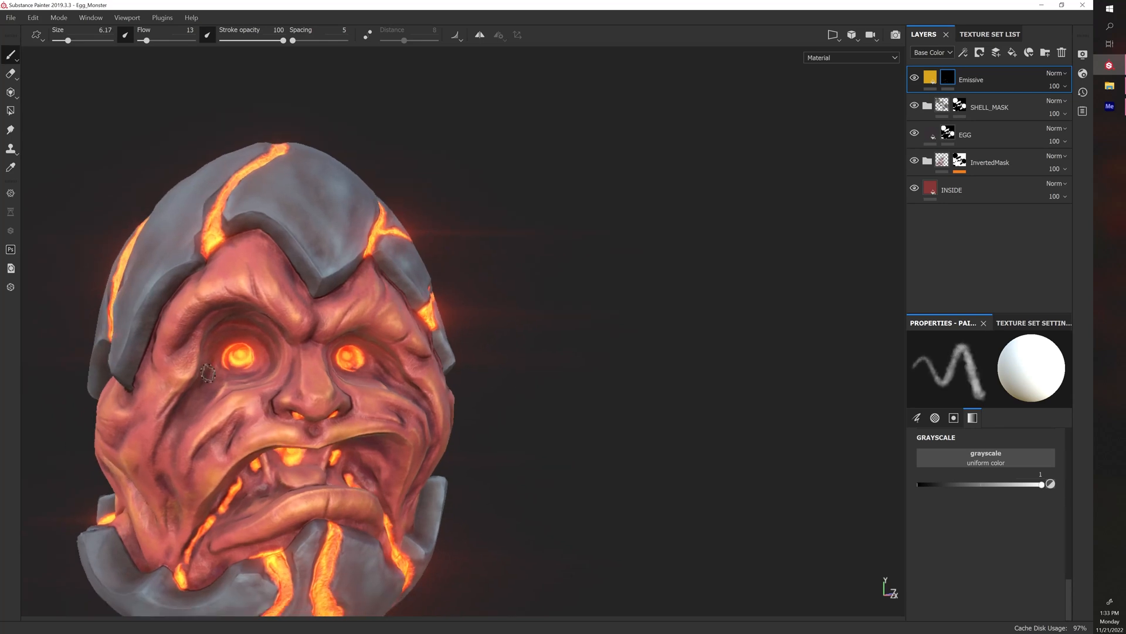
left_click_drag(489, 432, 523, 440, "alt")
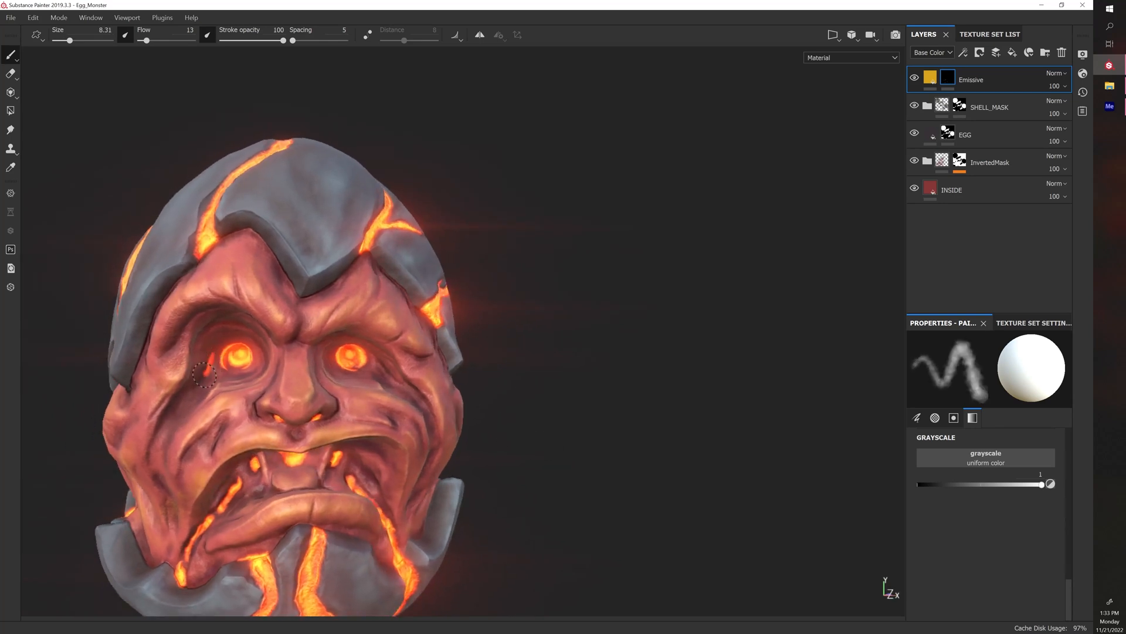
left_click_drag(178, 405, 235, 358, "alt")
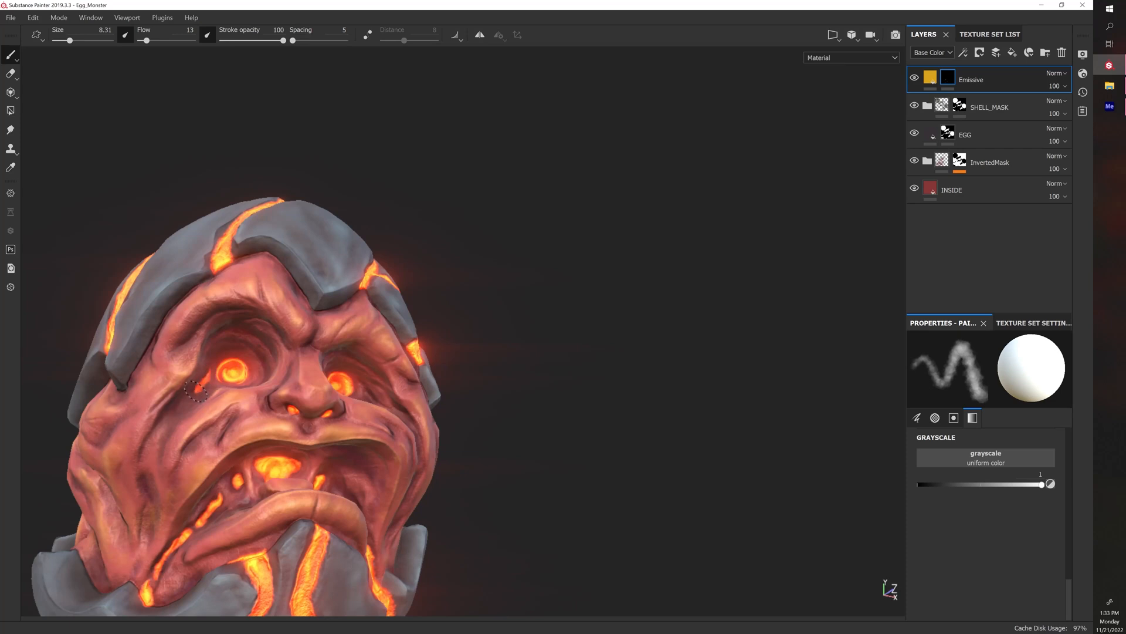
left_click_drag(197, 390, 209, 358, "alt")
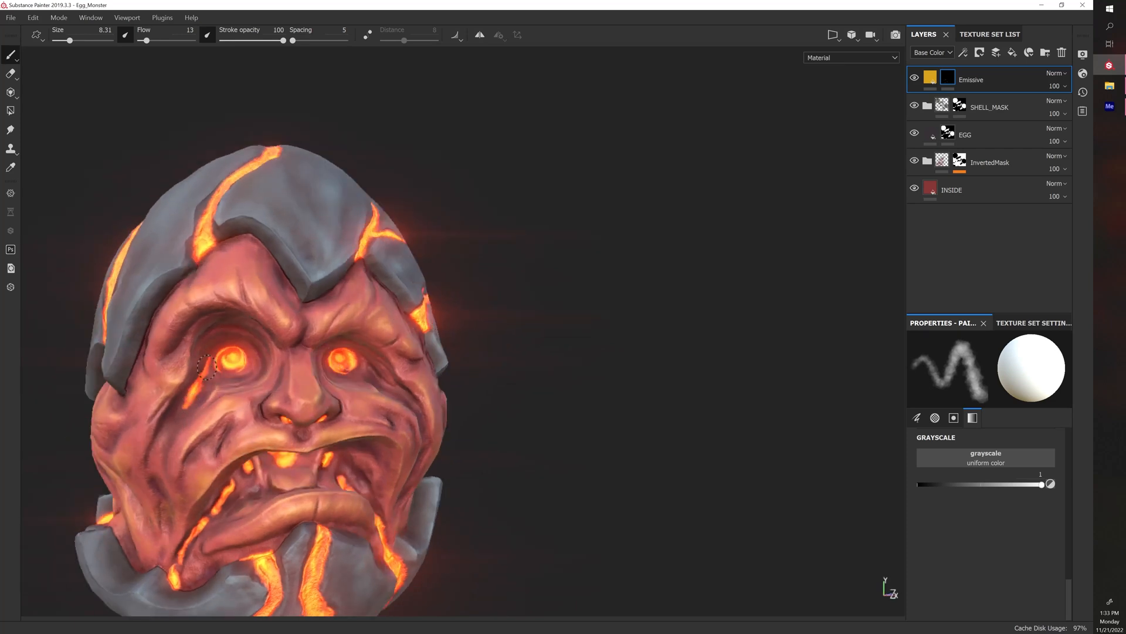
left_click_drag(185, 405, 194, 399, "alt")
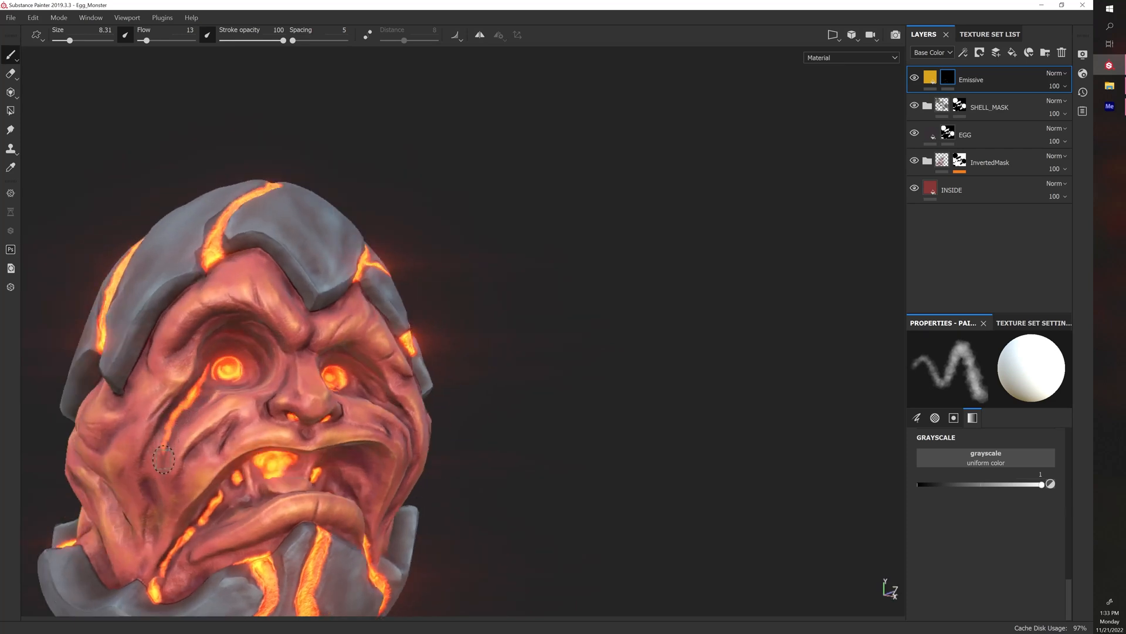
left_click_drag(164, 459, 171, 427)
left_click_drag(248, 386, 270, 405, "alt")
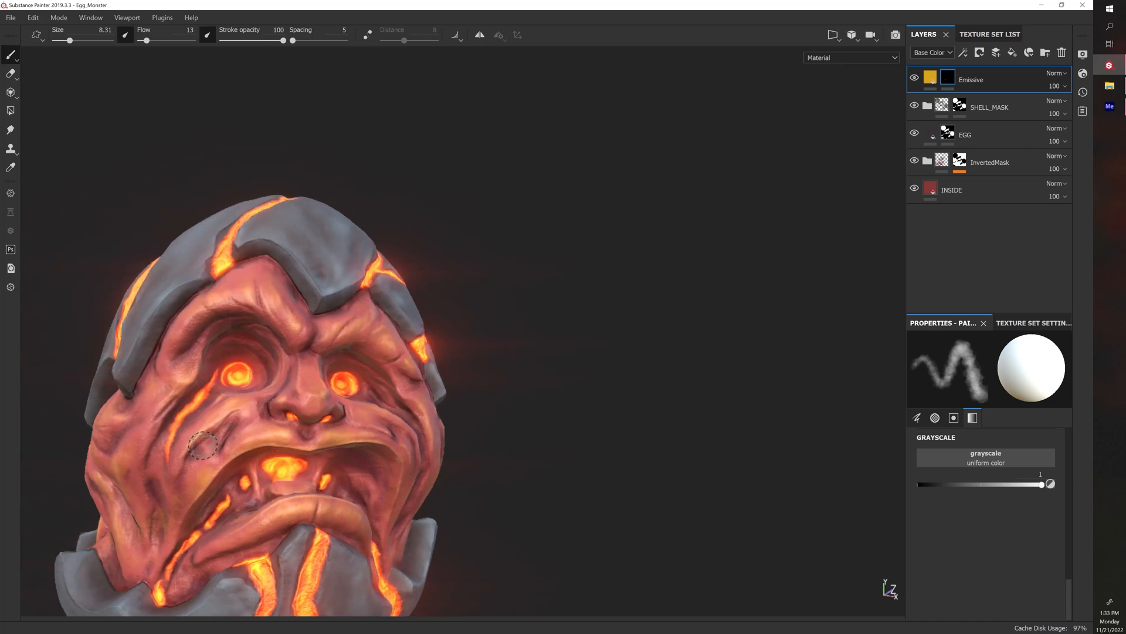
Paint a matching glowing streak down the cheek crease beside the monster's left eye
left_click_drag(593, 467, 586, 453, "alt")
mouse_move(431, 387)
left_mouse_down()
mouse_move(413, 382)
mouse_move(454, 436)
left_mouse_up()
left_click_drag(566, 385, 619, 345, "alt")
scroll(622, 344, "down", 5)
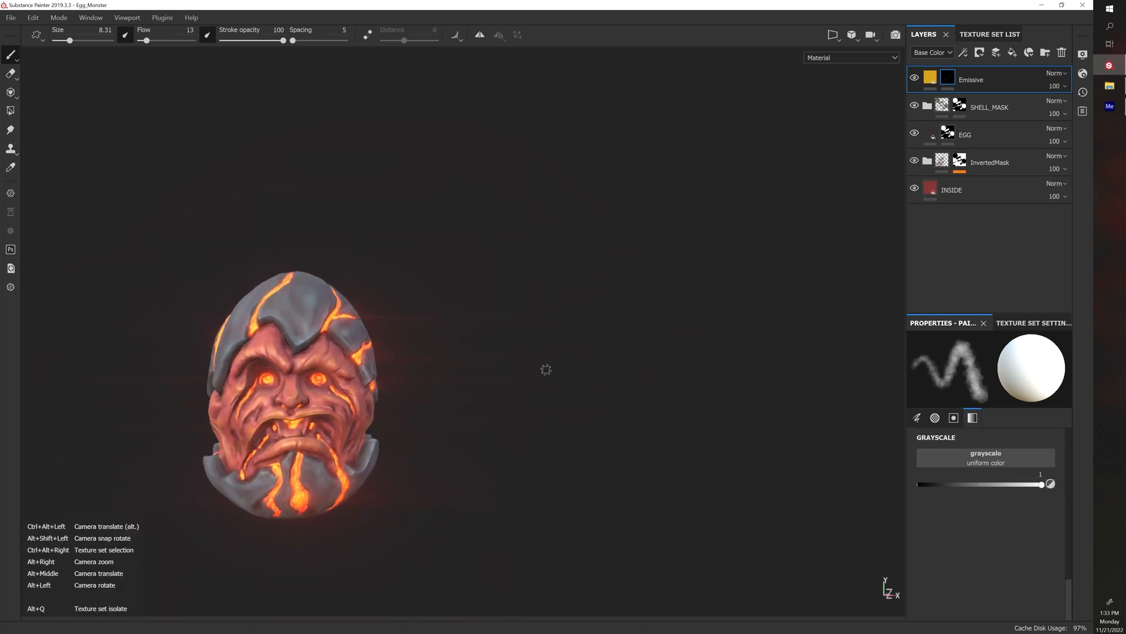
Enlarge the brush to 12.12 and paint a row of glowing spots in the diagonal cheek hollow on the head's left side
right_click_drag(548, 370, 501, 381, "alt")
left_click_drag(544, 386, 239, 377, "alt")
right_click_drag(239, 377, 597, 400, "alt")
left_click_drag(597, 400, 609, 402, "alt")
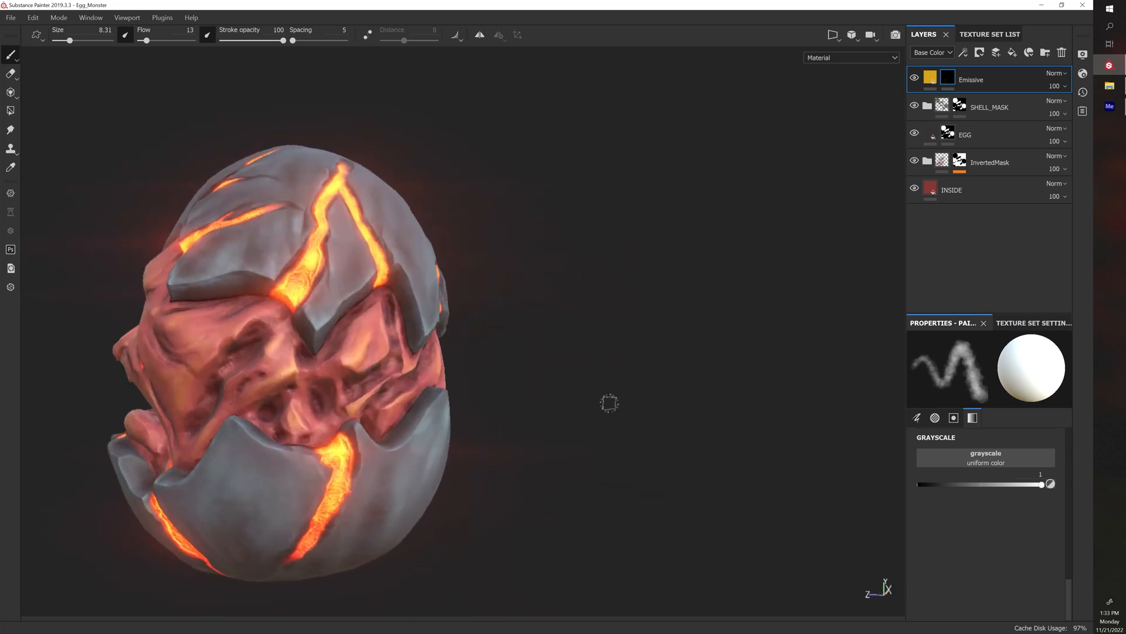
mouse_move(608, 402)
right_mouse_down("shift")
mouse_move(586, 405)
mouse_move(606, 415)
mouse_move(588, 416)
right_mouse_up("shift")
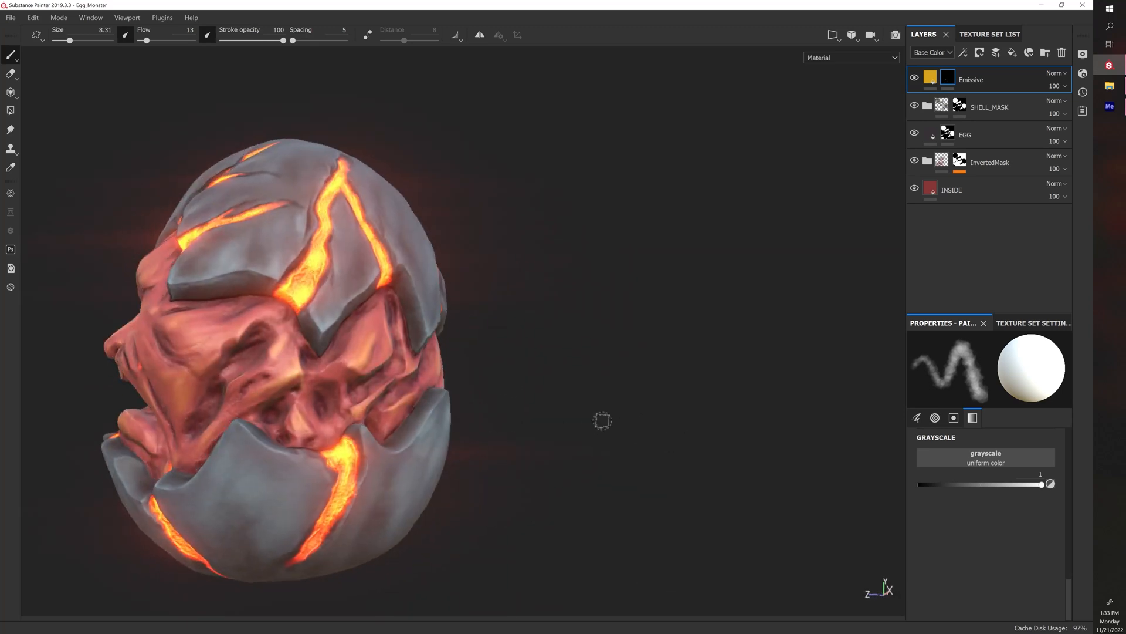
key("bracketright")
key("bracketright")
mouse_move(236, 356)
left_mouse_down()
mouse_move(245, 350)
mouse_move(216, 395)
left_mouse_up()
left_click_drag(493, 380, 508, 381, "alt")
left_click_drag(201, 432, 194, 437)
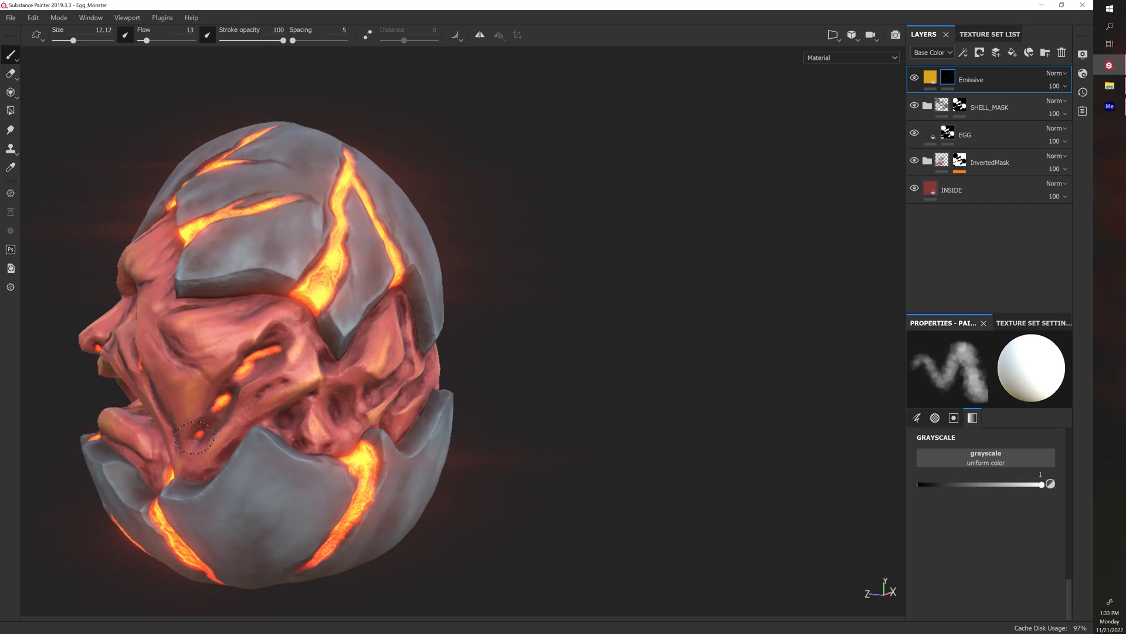
Paint glowing spots in the deep flesh hollows above the lower shell crack on the head's left side
left_click_drag(511, 418, 520, 418, "alt")
left_click_drag(278, 411, 275, 413)
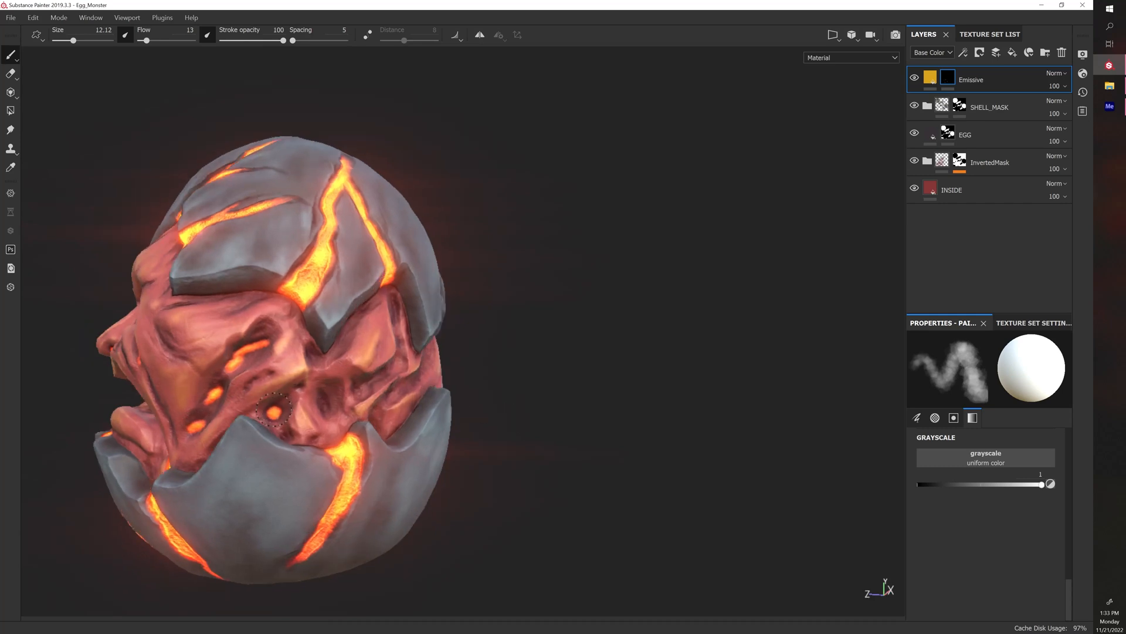
left_click_drag(511, 377, 521, 378, "alt")
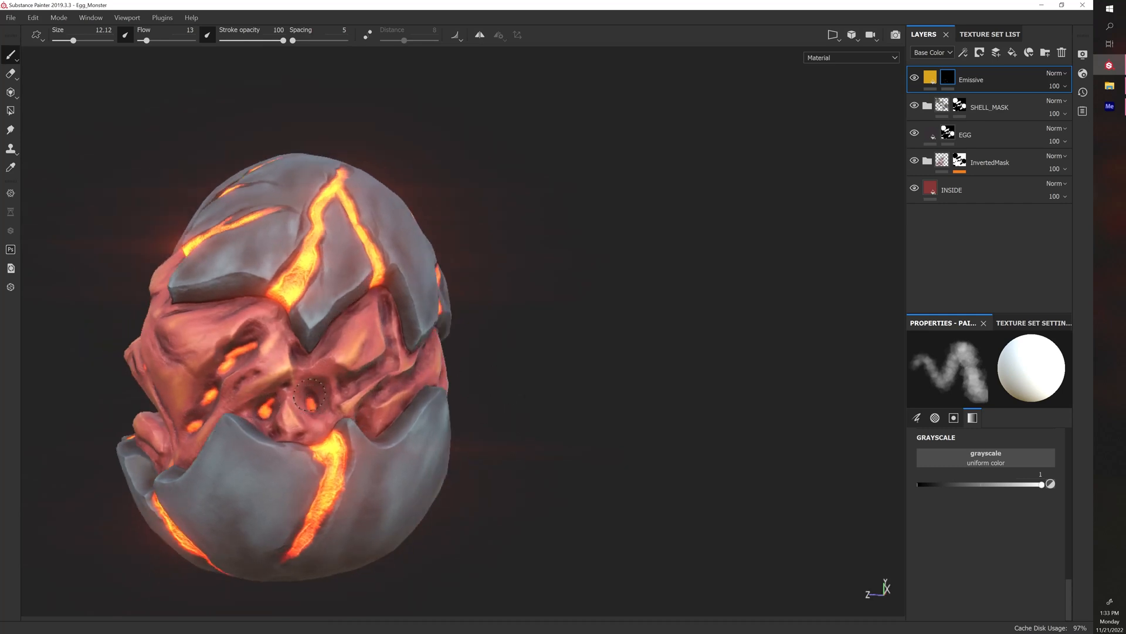
left_click_drag(322, 388, 323, 393)
left_click_drag(471, 354, 440, 360, "alt")
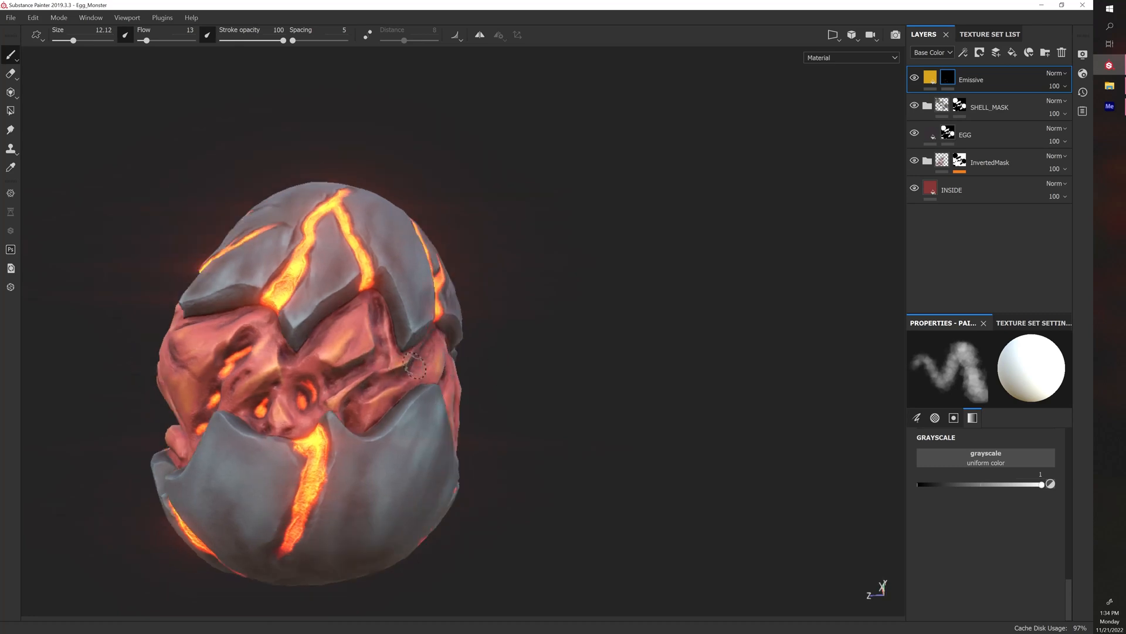
mouse_move(507, 379)
left_mouse_down("alt")
mouse_move(517, 376)
mouse_move(512, 404)
mouse_move(610, 407)
mouse_move(547, 408)
mouse_move(649, 440)
mouse_move(709, 433)
mouse_move(568, 414)
left_mouse_up("alt")
scroll(362, 403, "down", 1)
scroll(545, 408, "up", 3)
left_click_drag(470, 409, 455, 392, "alt")
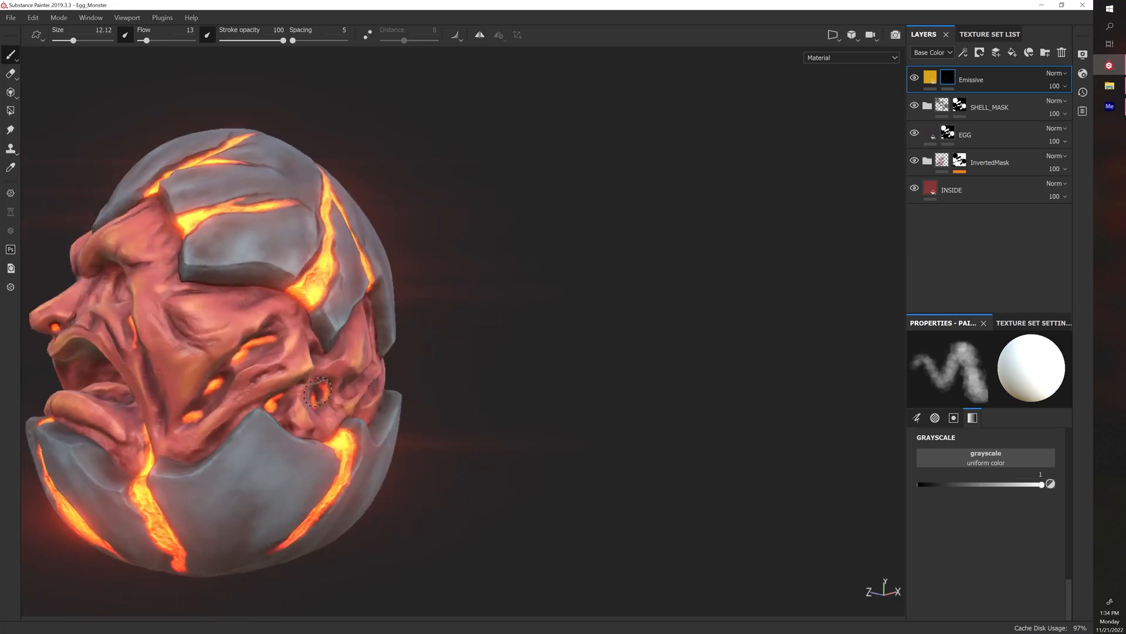
mouse_move(362, 427)
left_mouse_down("alt")
mouse_move(495, 422)
mouse_move(363, 441)
left_mouse_up("alt")
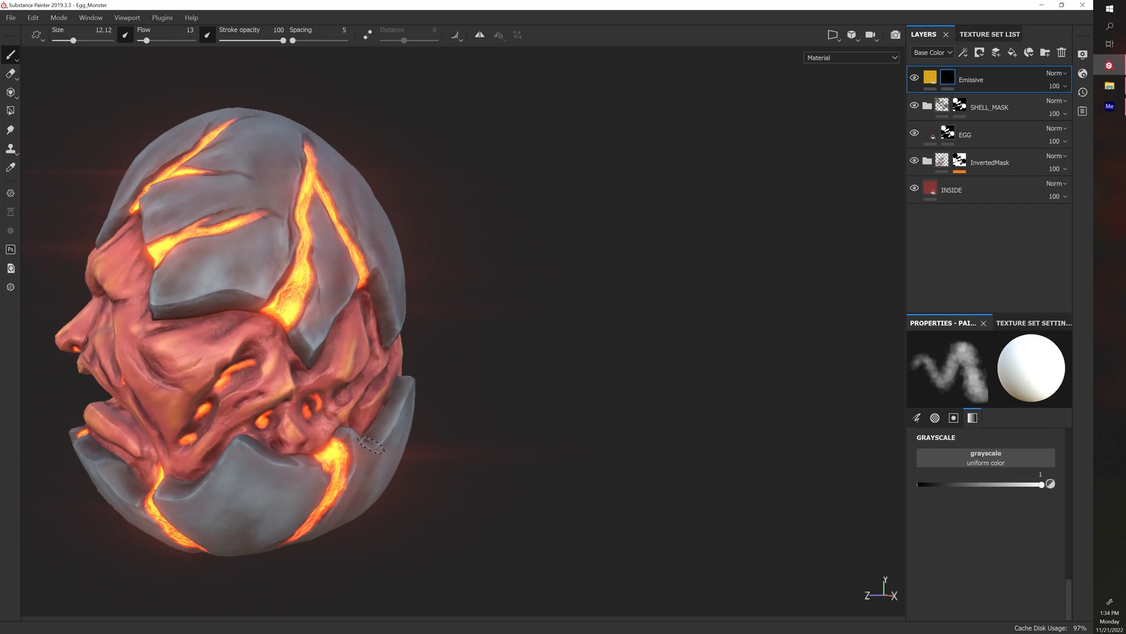
Reduce the brush size to 6.17 and extend the large upper crack's glow along the shell edge and onto the flesh below
scroll(443, 364, "up", 5)
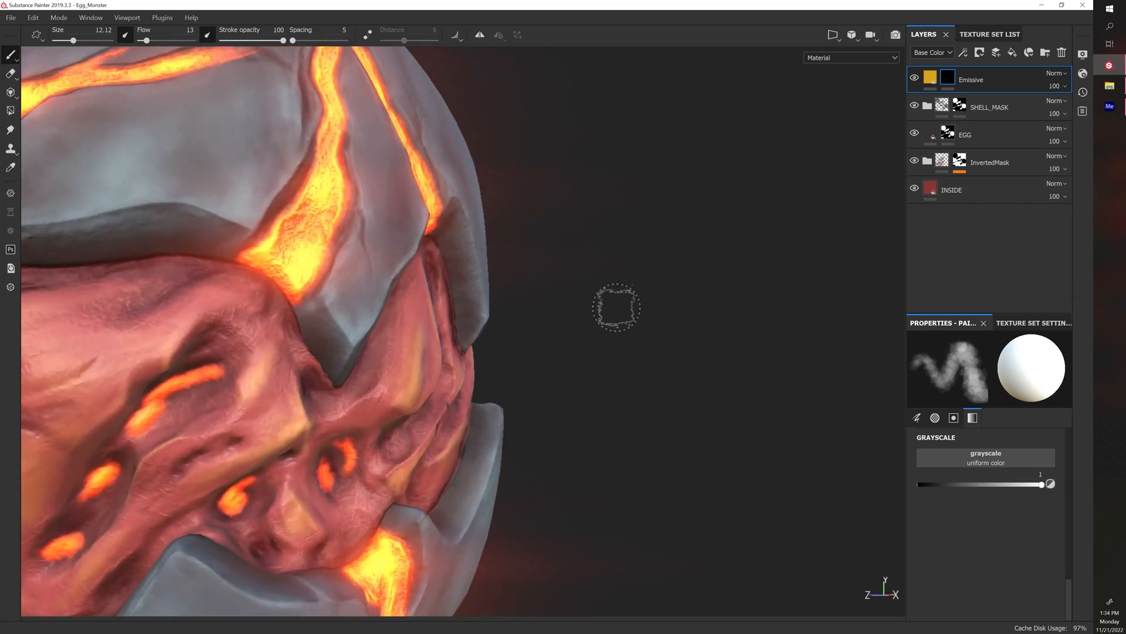
key("bracketleft")
key("bracketleft")
key("bracketleft")
key("bracketleft")
mouse_move(247, 268)
left_mouse_down()
mouse_move(210, 265)
mouse_move(227, 263)
left_mouse_up()
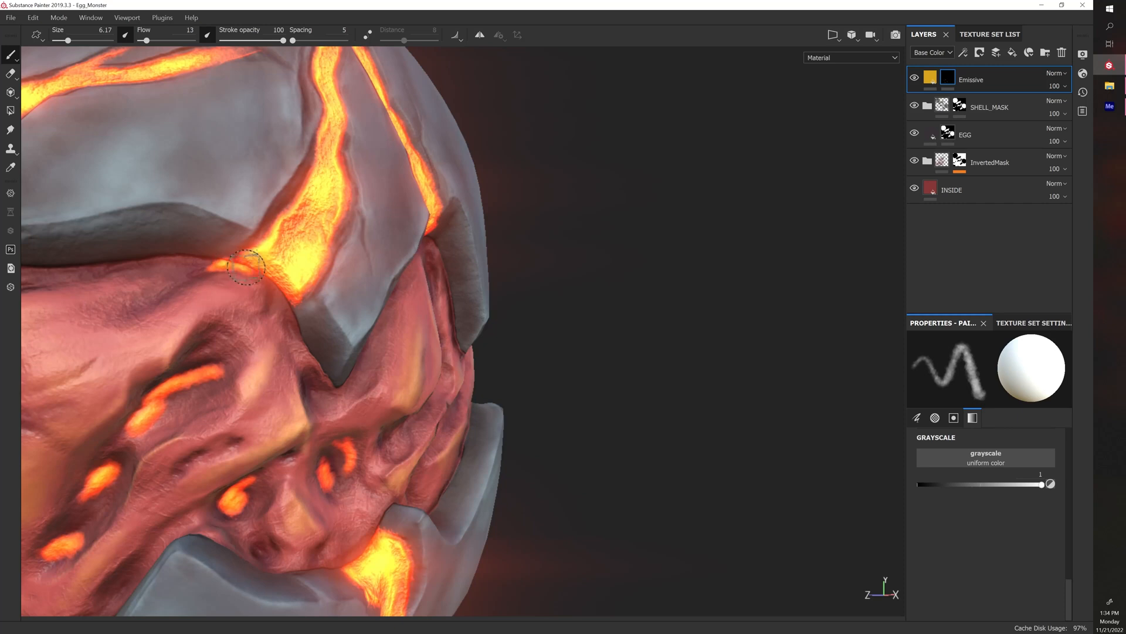
left_click_drag(324, 250, 295, 260, "alt")
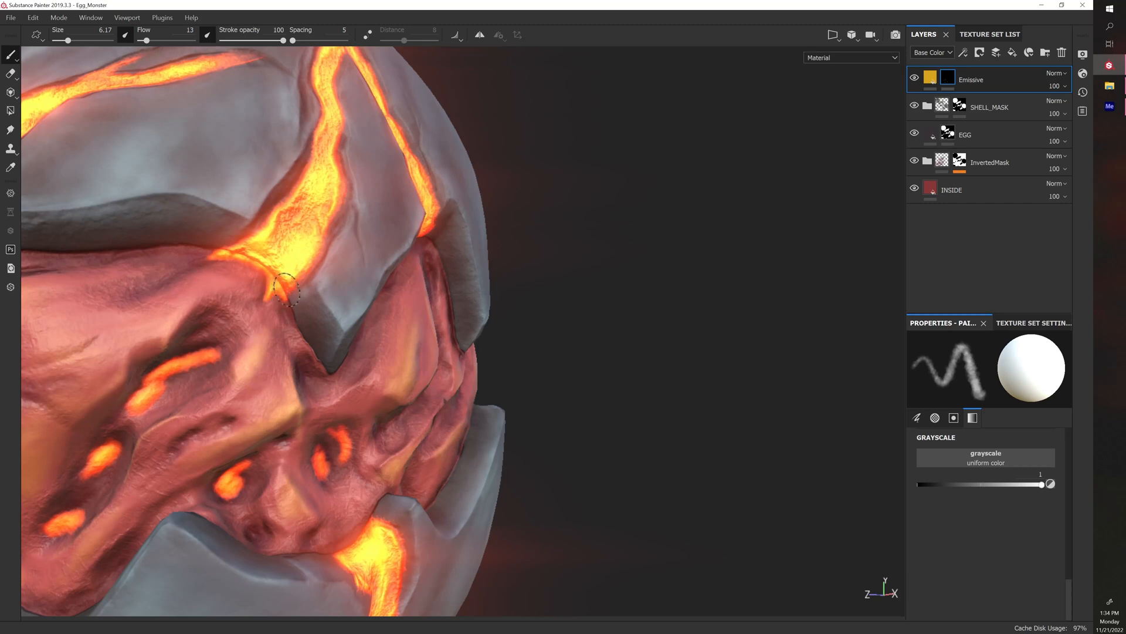
left_click_drag(281, 283, 295, 311)
Extend the glow from the base of the thinner upper crack branch onto the flesh directly beneath the shell
mouse_move(577, 345)
left_mouse_down("alt")
mouse_move(476, 321)
mouse_move(560, 366)
left_mouse_up("alt")
middle_click_drag(587, 302, 413, 311, "alt")
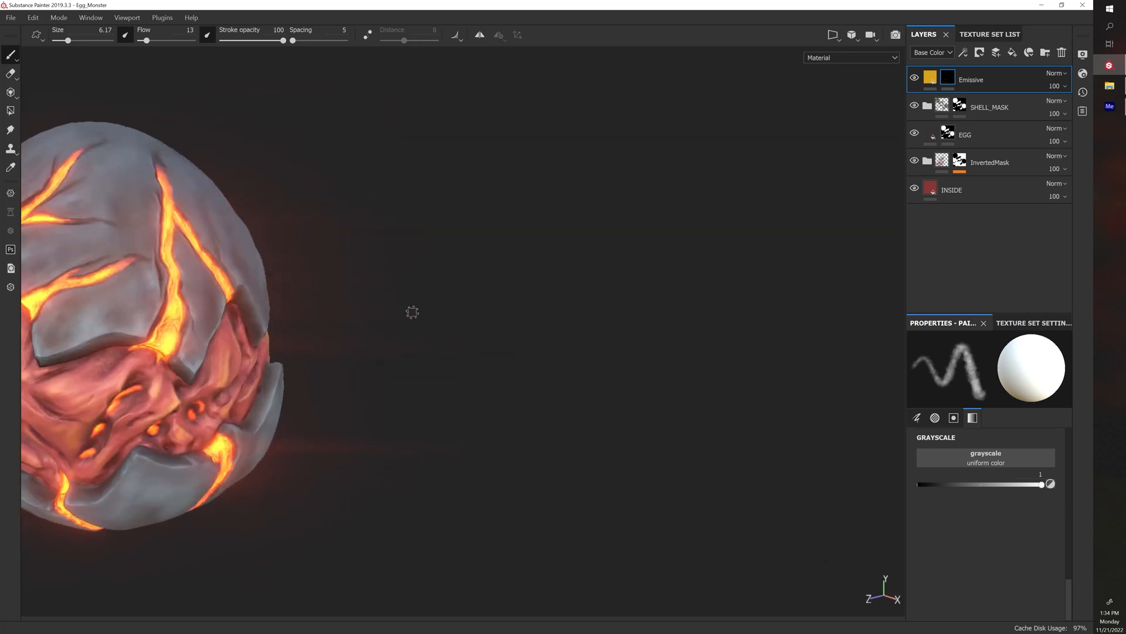
right_click_drag(412, 311, 434, 301, "alt")
left_click_drag(435, 301, 324, 254, "alt")
right_click_drag(324, 254, 339, 267, "alt")
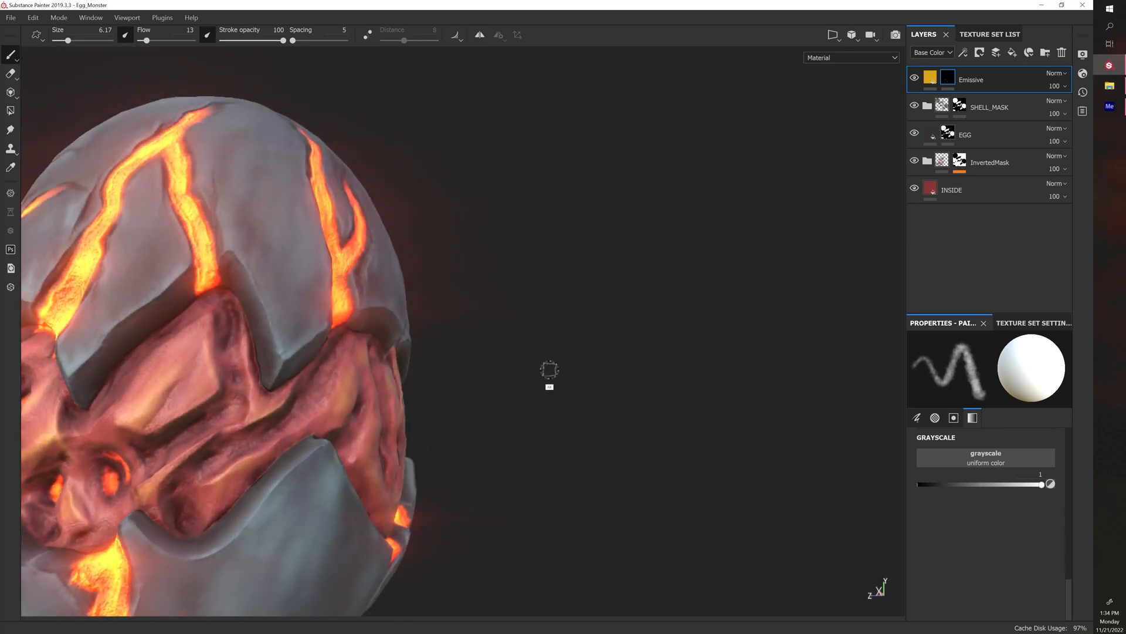
left_click_drag(548, 372, 522, 312, "alt")
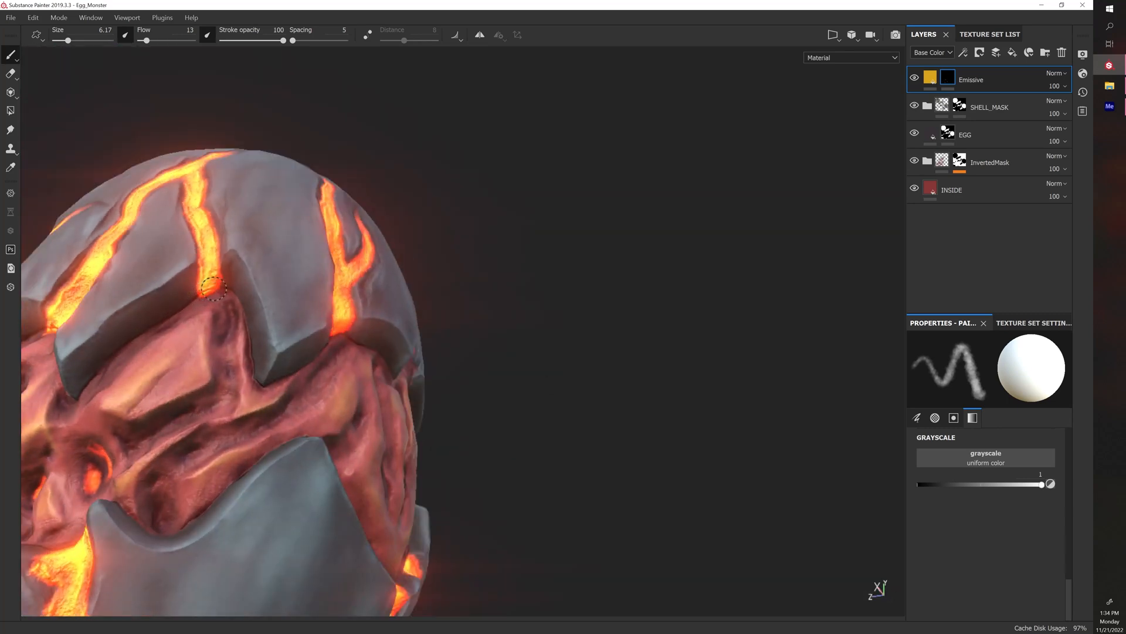
left_click_drag(471, 274, 454, 279, "alt")
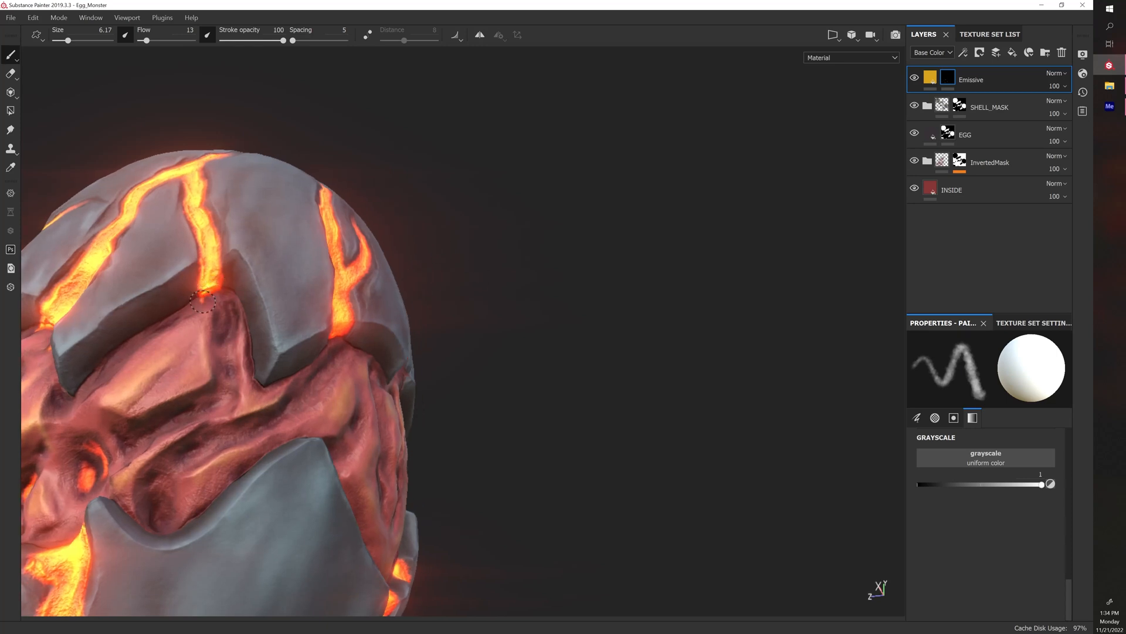
mouse_move(268, 271)
left_mouse_down("alt")
mouse_move(503, 252)
mouse_move(492, 251)
left_mouse_up("alt")
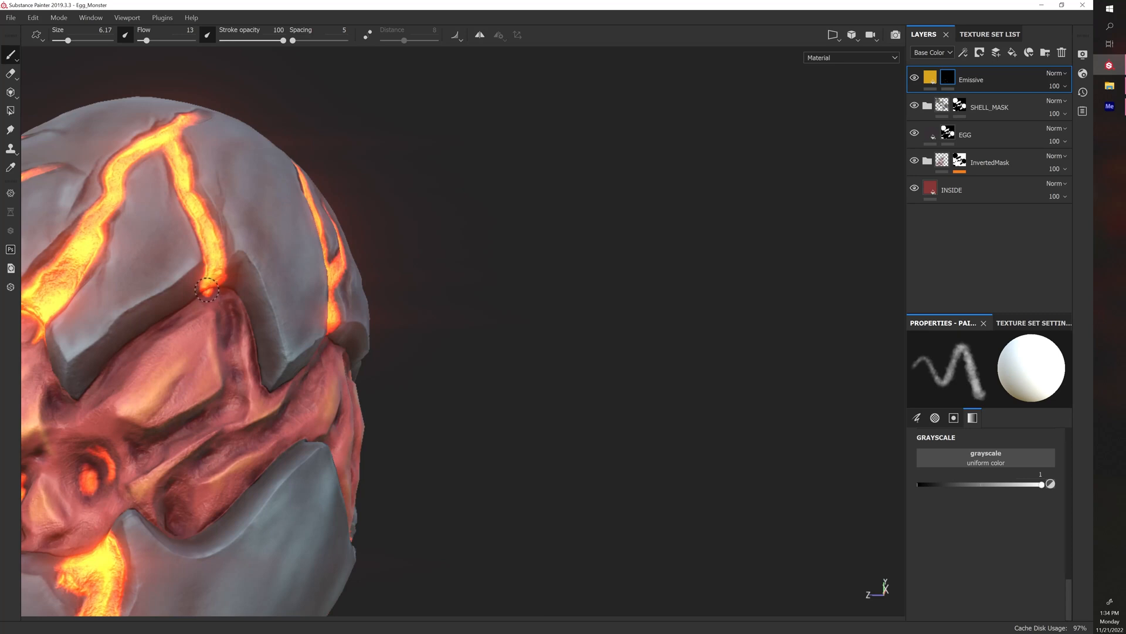
left_click_drag(214, 288, 343, 253, "alt")
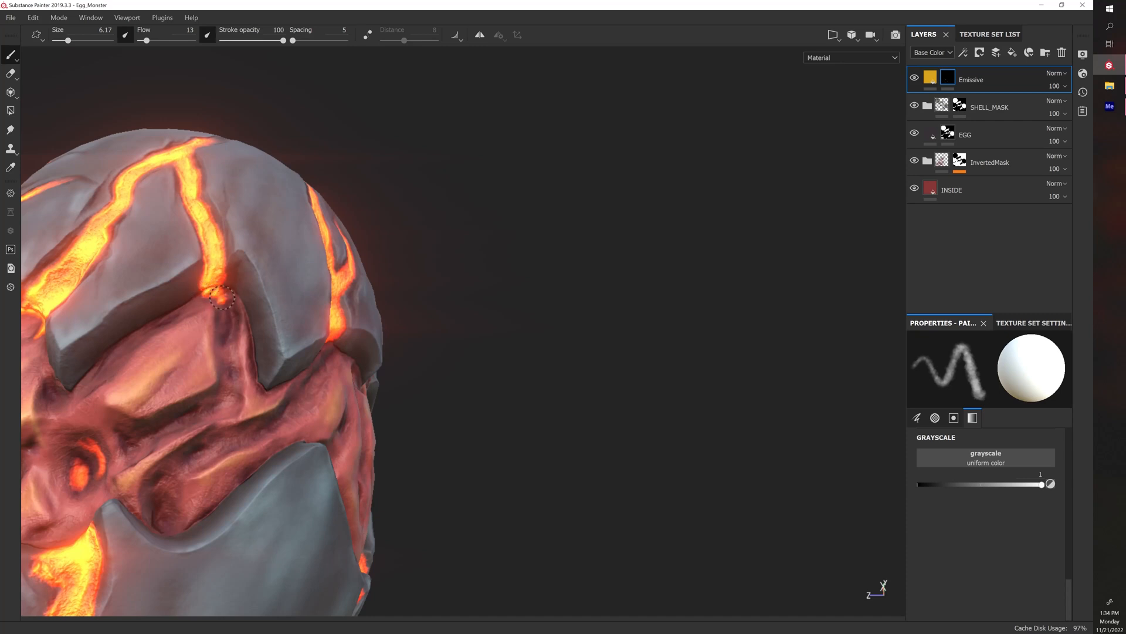
left_click_drag(396, 286, 503, 333, "alt")
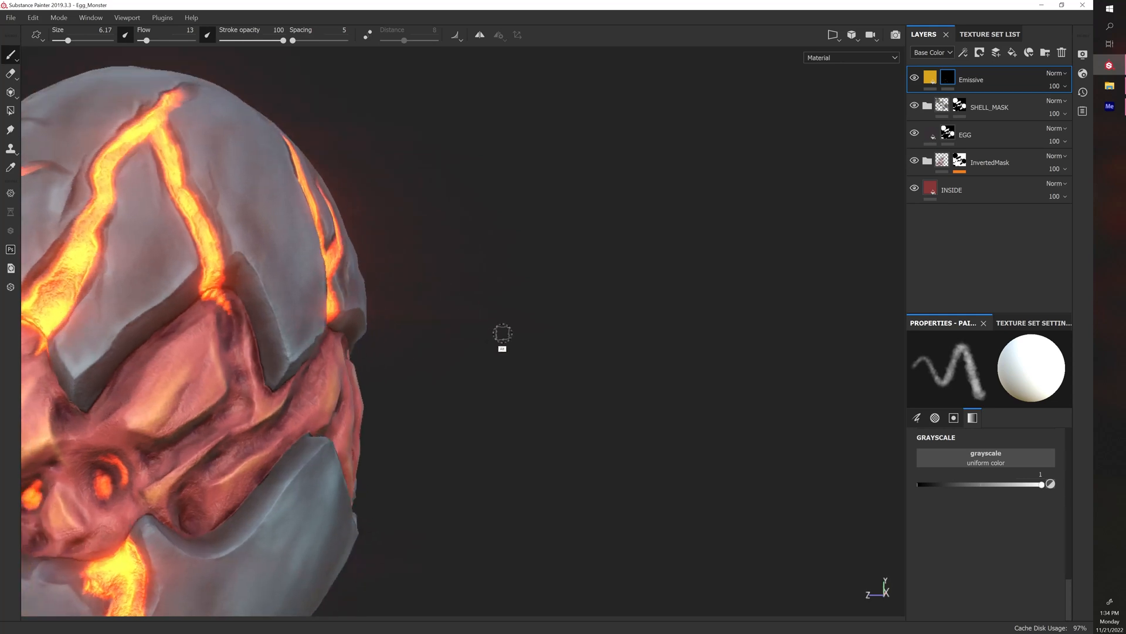
Try short glow dabs on the upper shell plates beside the large crack and undo them
mouse_move(135, 265)
left_mouse_down()
mouse_move(147, 257)
mouse_move(146, 279)
left_mouse_up()
key("ctrl+z")
left_click_drag(459, 372, 440, 334, "alt")
left_click_drag(284, 303, 530, 360, "alt")
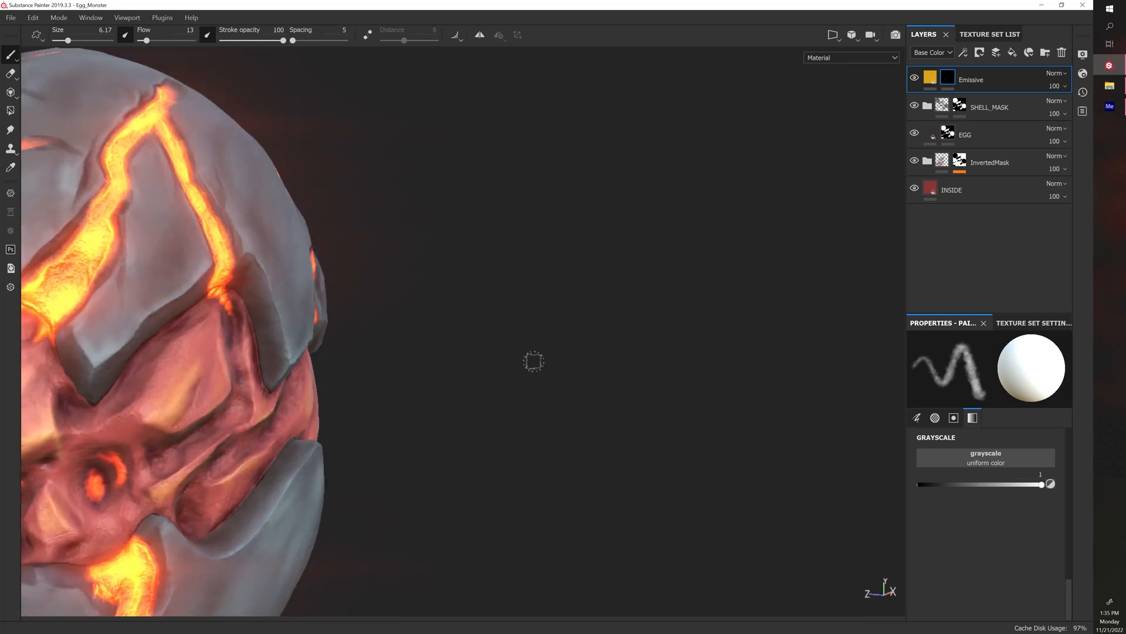
middle_click_drag(431, 354, 541, 364, "alt")
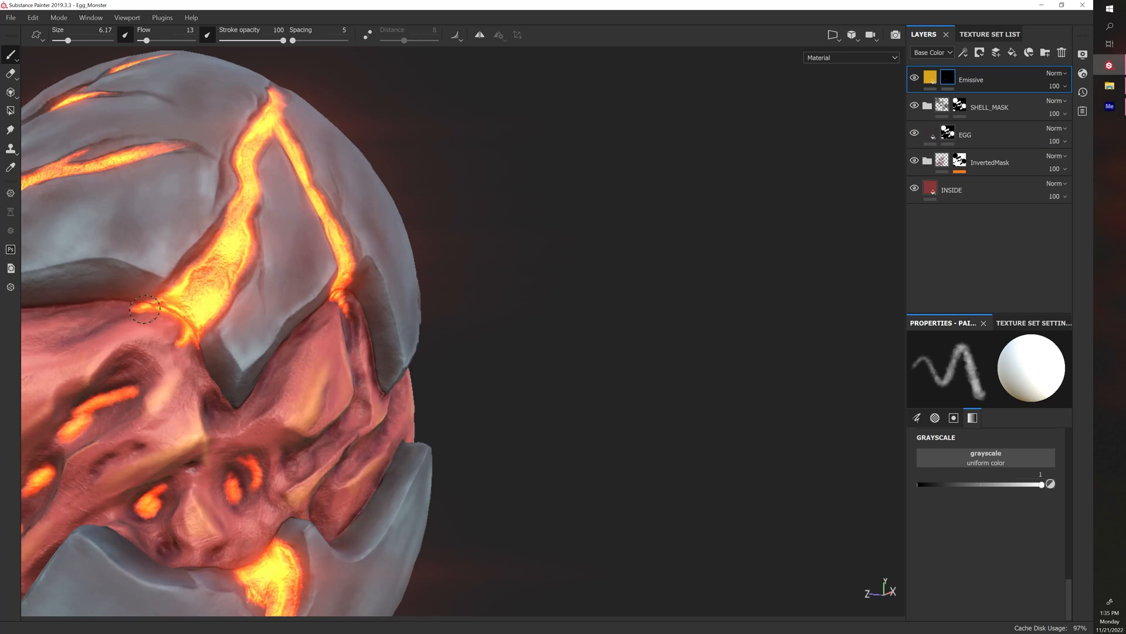
left_click_drag(202, 297, 515, 289, "alt")
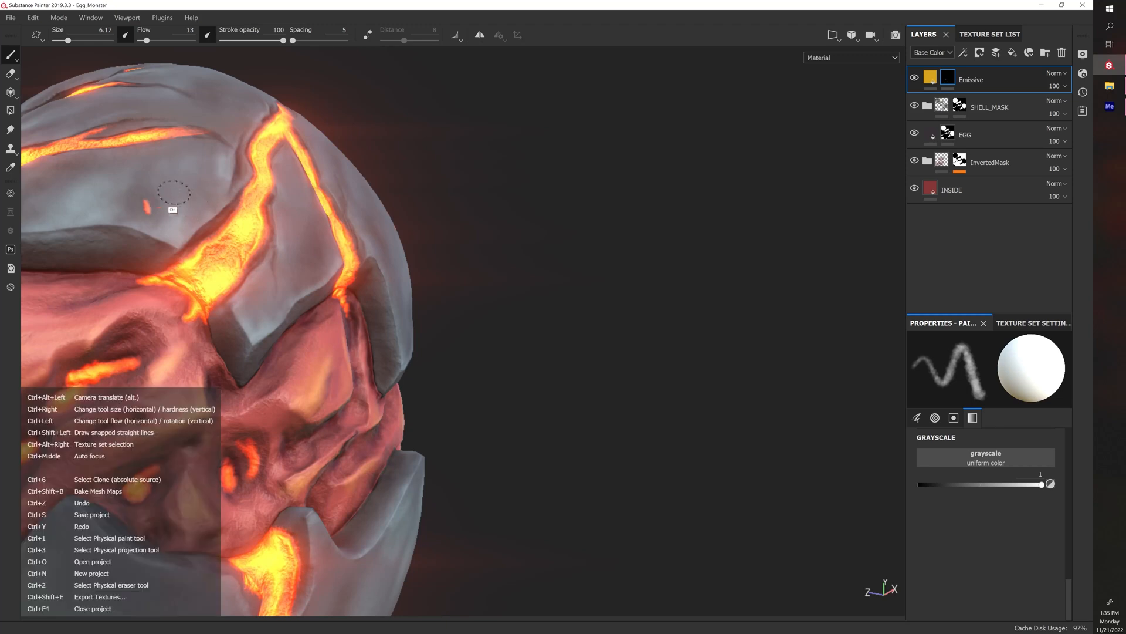
key("ctrl+z")
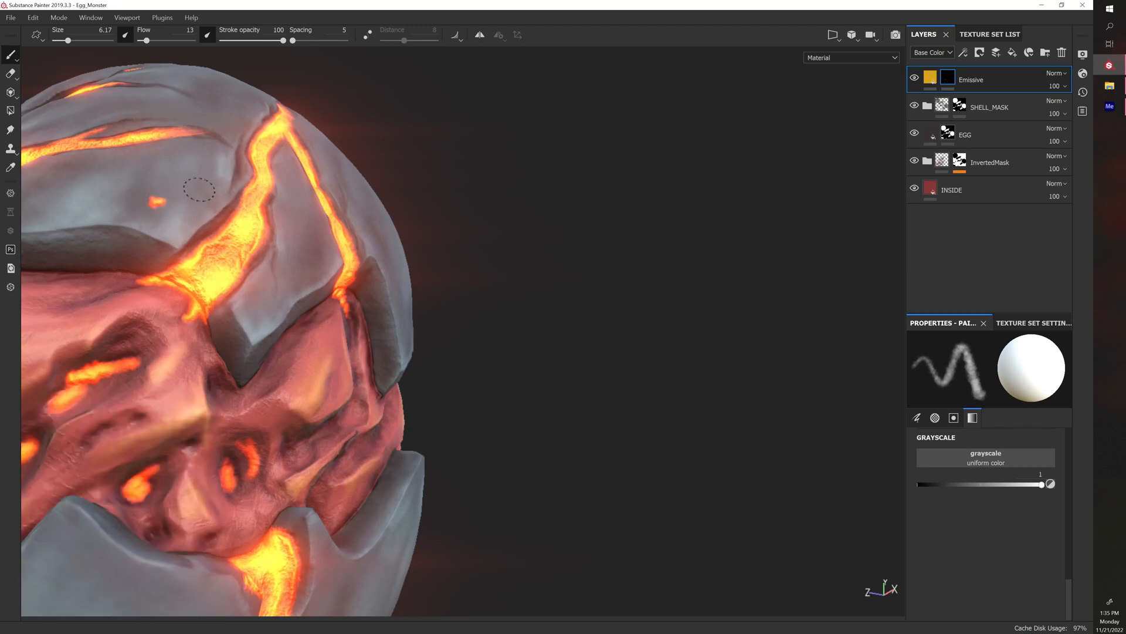
key("ctrl+z")
Intensify the long glowing streak in the diagonal cheek hollow on the head's left side
left_click_drag(483, 311, 483, 289, "alt")
left_click_drag(146, 345, 155, 334)
left_click_drag(469, 305, 478, 287, "alt")
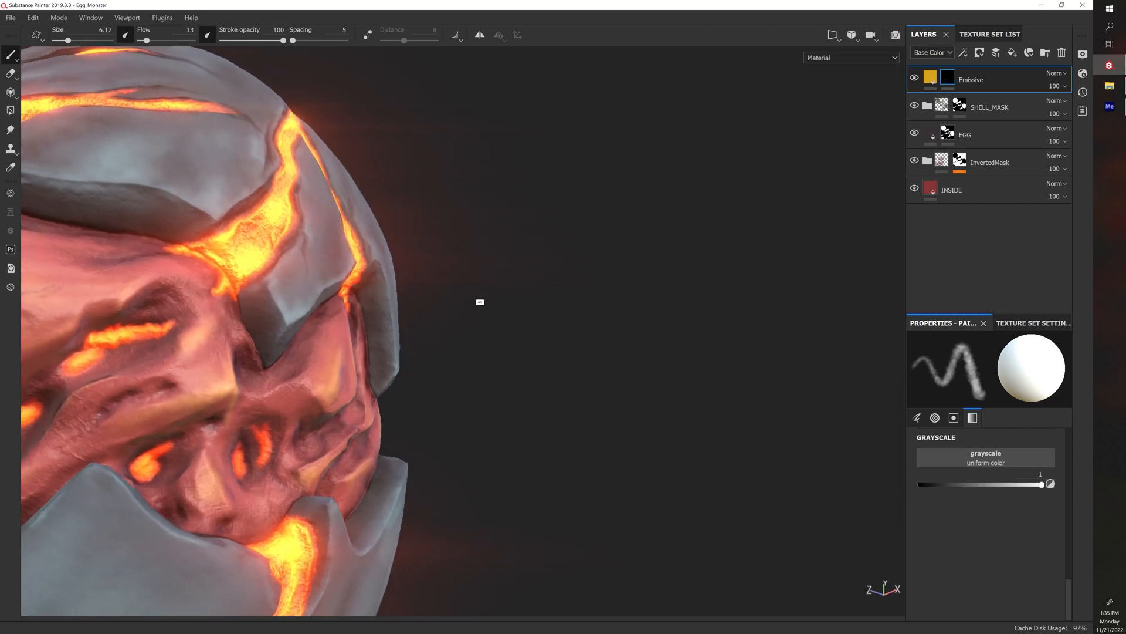
left_click_drag(73, 372, 86, 365)
Build up and brighten the glow in the paired flesh hollows above the lower shell crack
left_click_drag(461, 419, 460, 441, "alt")
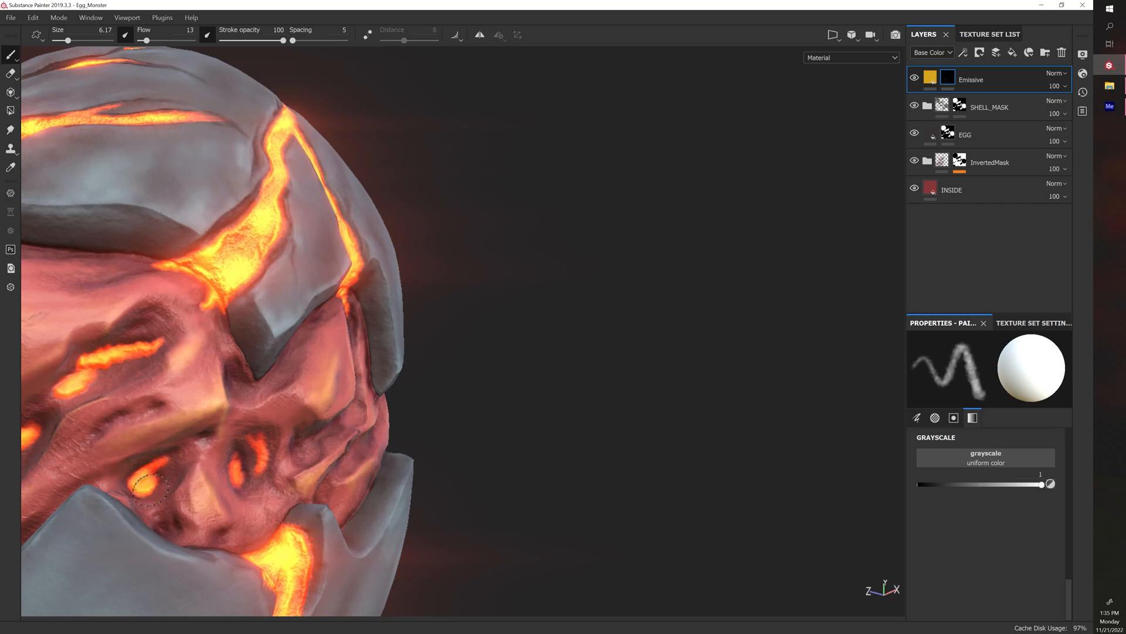
mouse_move(402, 434)
left_mouse_down("alt")
mouse_move(530, 440)
mouse_move(417, 445)
mouse_move(380, 425)
left_mouse_up("alt")
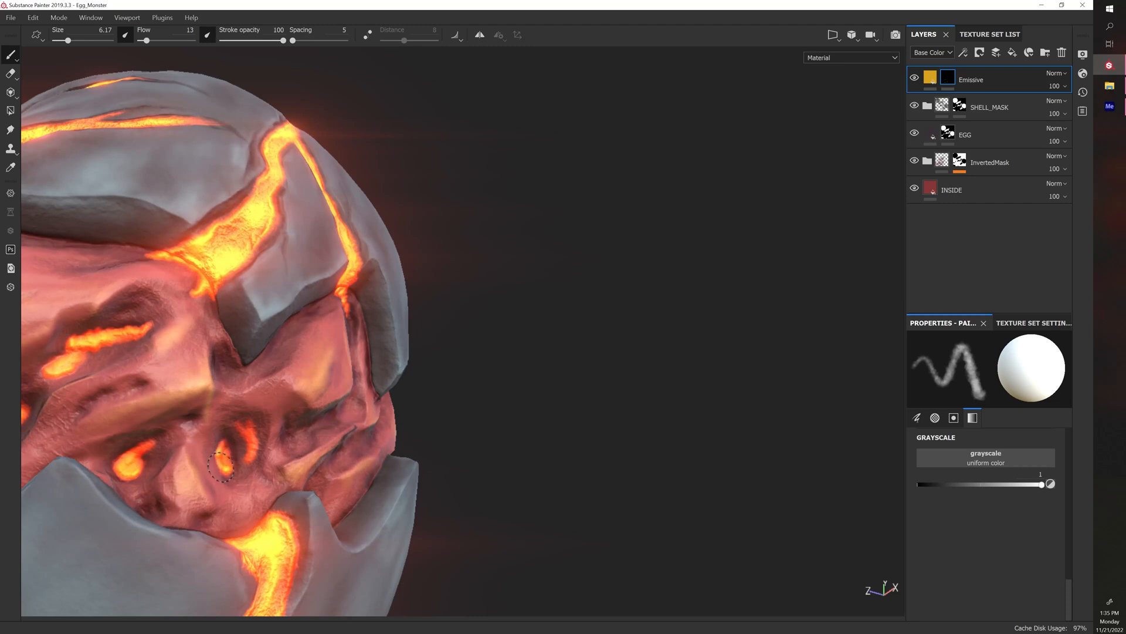
left_click_drag(221, 467, 231, 466)
left_click_drag(378, 444, 363, 414, "alt")
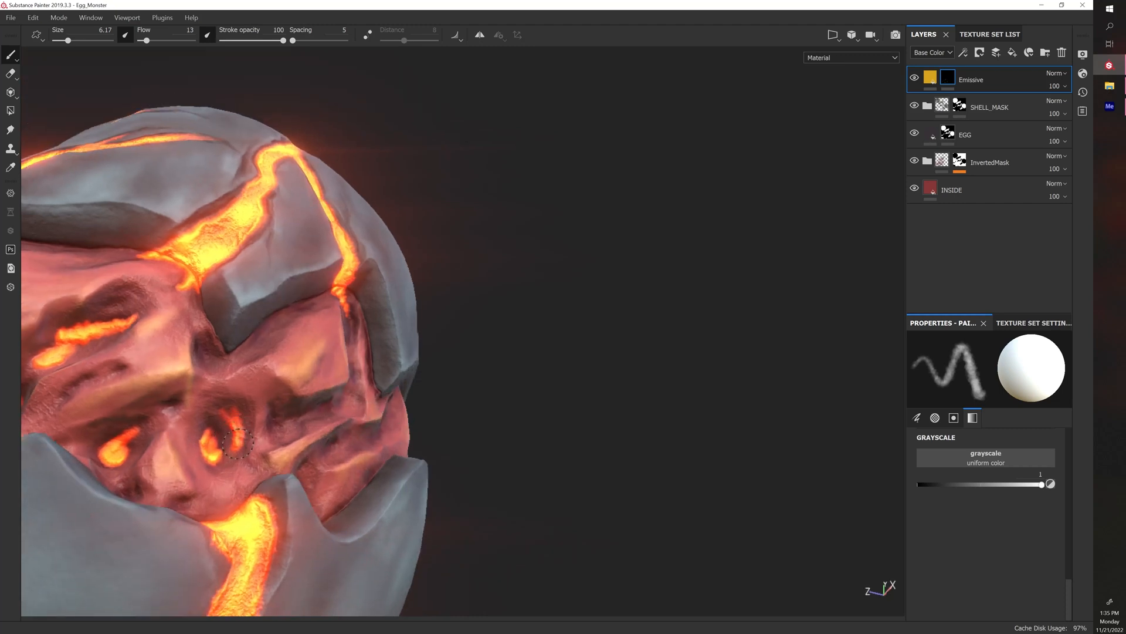
left_click_drag(335, 402, 352, 302, "alt")
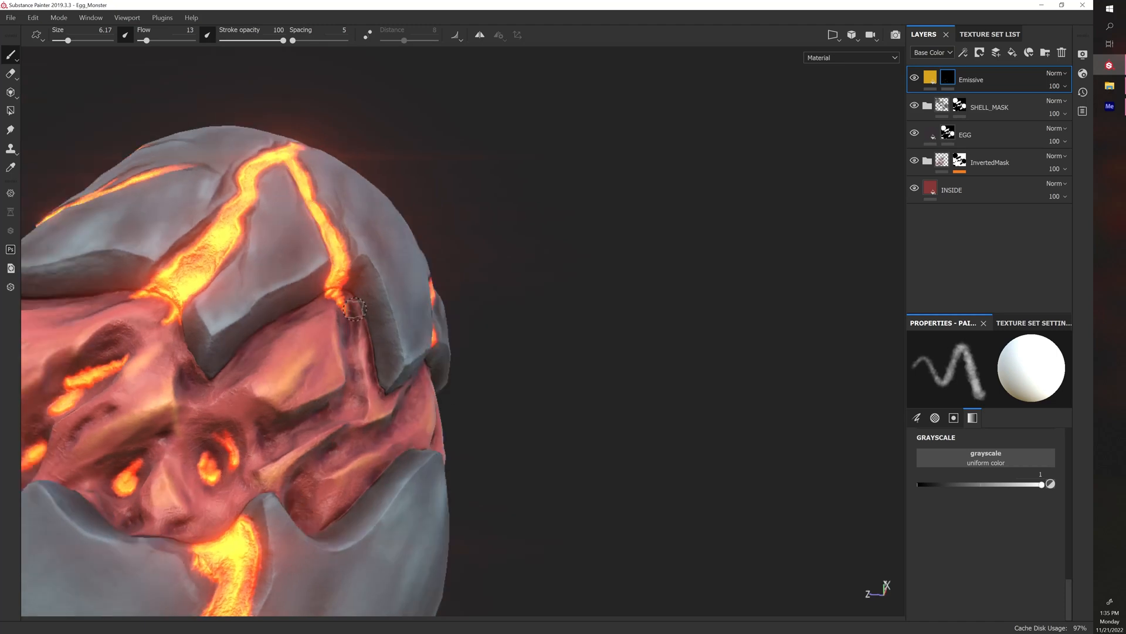
left_click_drag(468, 442, 280, 408, "alt")
right_click_drag(280, 409, 254, 366, "alt")
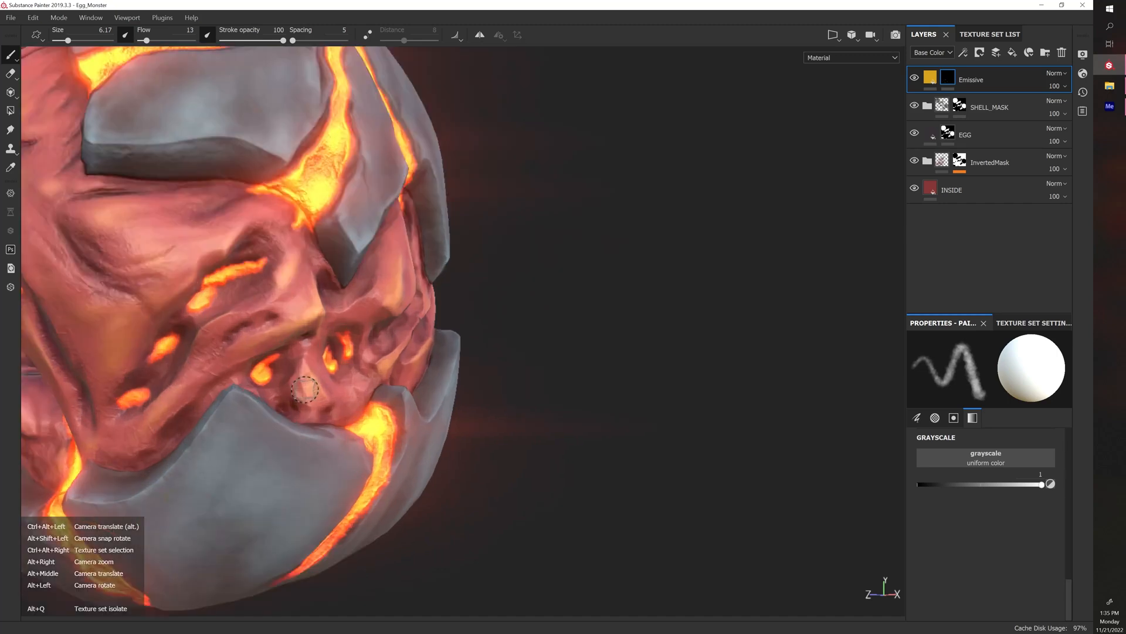
Brighten the small glowing patches in the cheek hollows on the head's left side, above the lower shell
middle_click_drag(254, 366, 332, 385, "alt")
left_click_drag(332, 385, 473, 364, "alt")
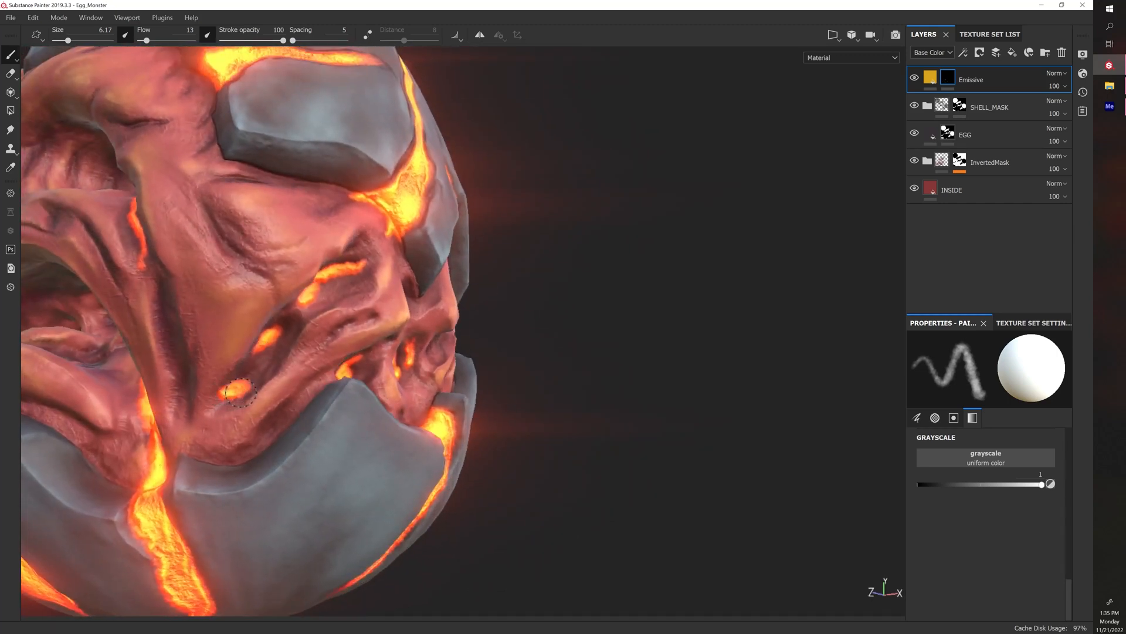
left_click_drag(512, 354, 484, 350, "alt")
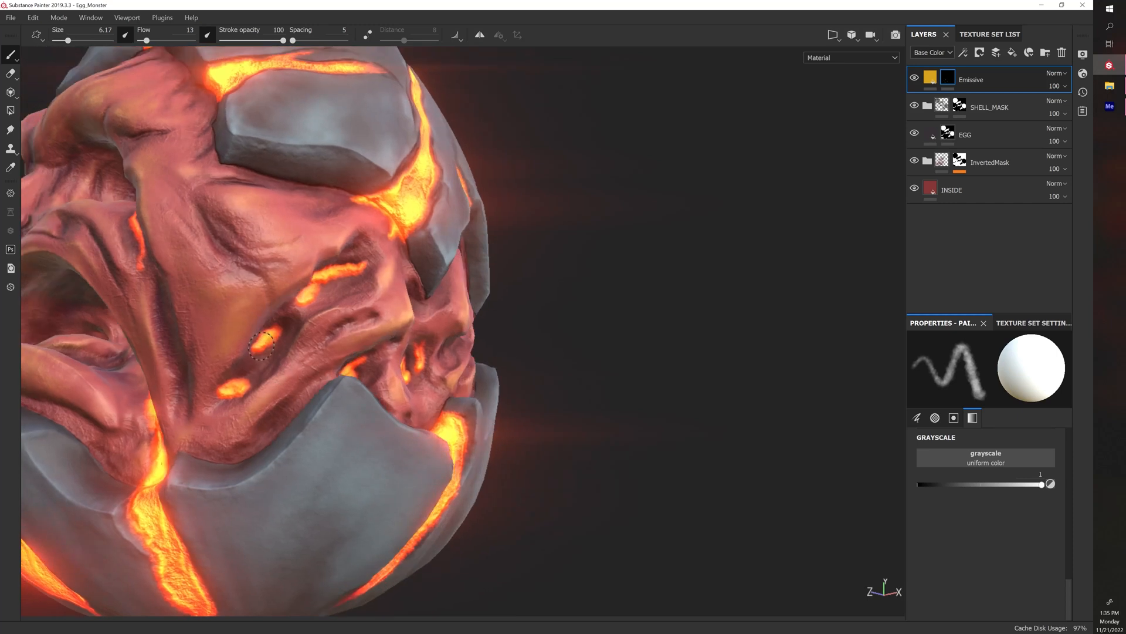
left_click_drag(262, 346, 274, 338)
Fill out the glowing crease beneath the monster's left eye and round out the glow in that eye
mouse_move(348, 321)
left_mouse_down("alt")
mouse_move(303, 300)
mouse_move(377, 263)
mouse_move(472, 286)
left_mouse_up("alt")
scroll(375, 263, "down", 3)
middle_click_drag(472, 286, 551, 339, "alt")
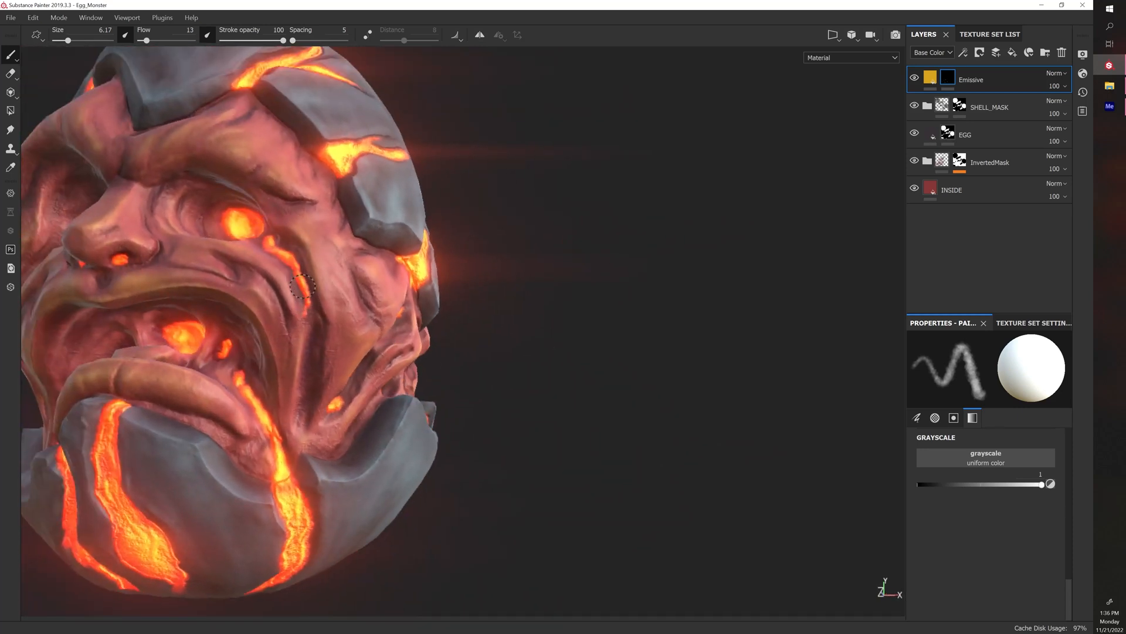
left_click_drag(291, 256, 439, 234, "alt")
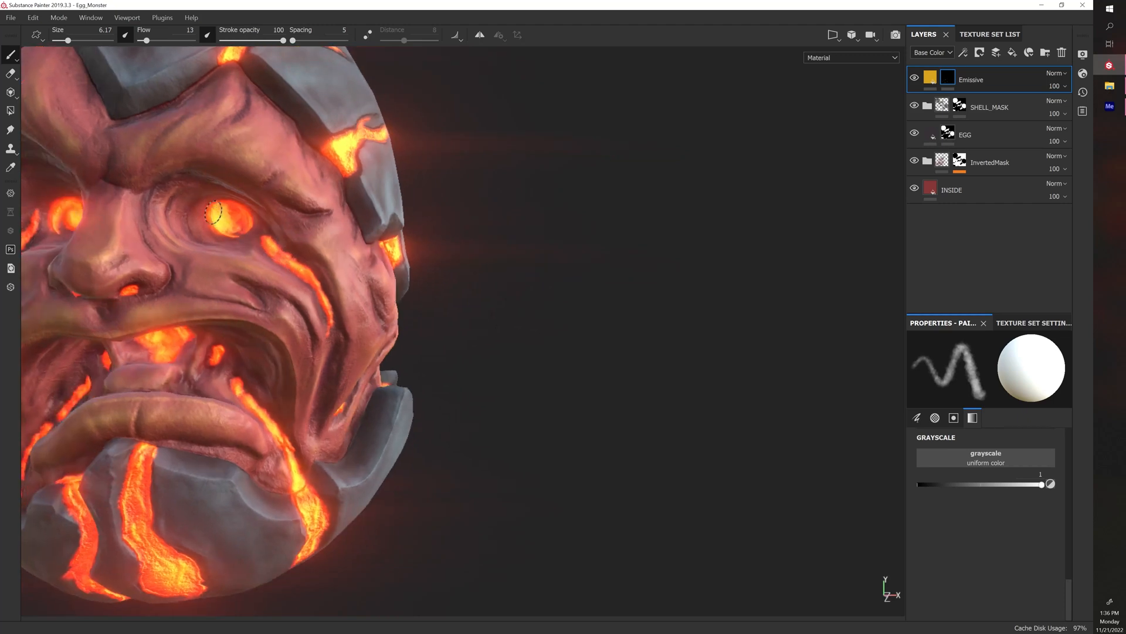
left_click_drag(444, 276, 461, 245, "alt")
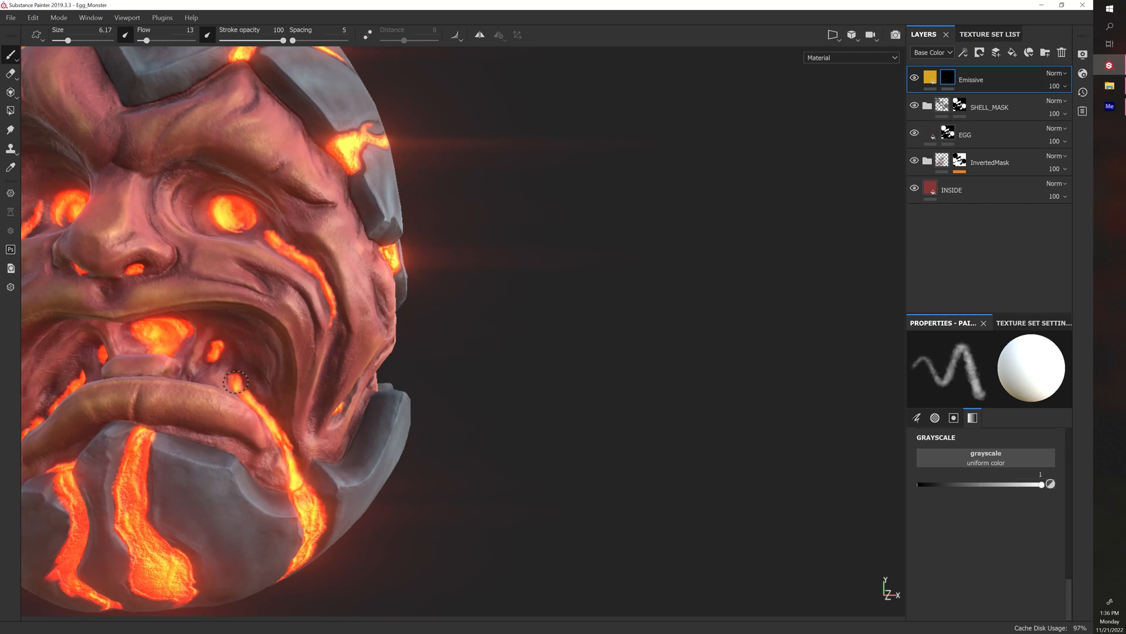
Extend the glow at the top of the chin cracks along the shell edge beneath the lower lip
mouse_move(236, 382)
left_mouse_down("alt")
mouse_move(479, 334)
mouse_move(448, 467)
mouse_move(446, 440)
left_mouse_up("alt")
left_click_drag(171, 488, 203, 487)
left_click_drag(428, 483, 496, 487, "alt")
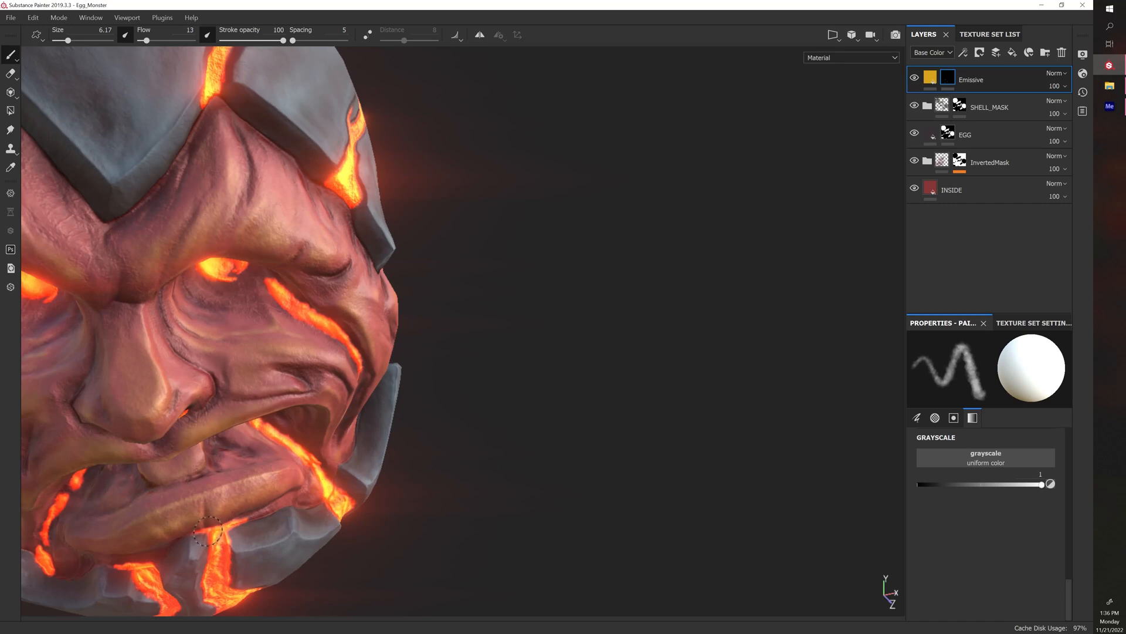
left_click_drag(345, 515, 522, 452, "alt")
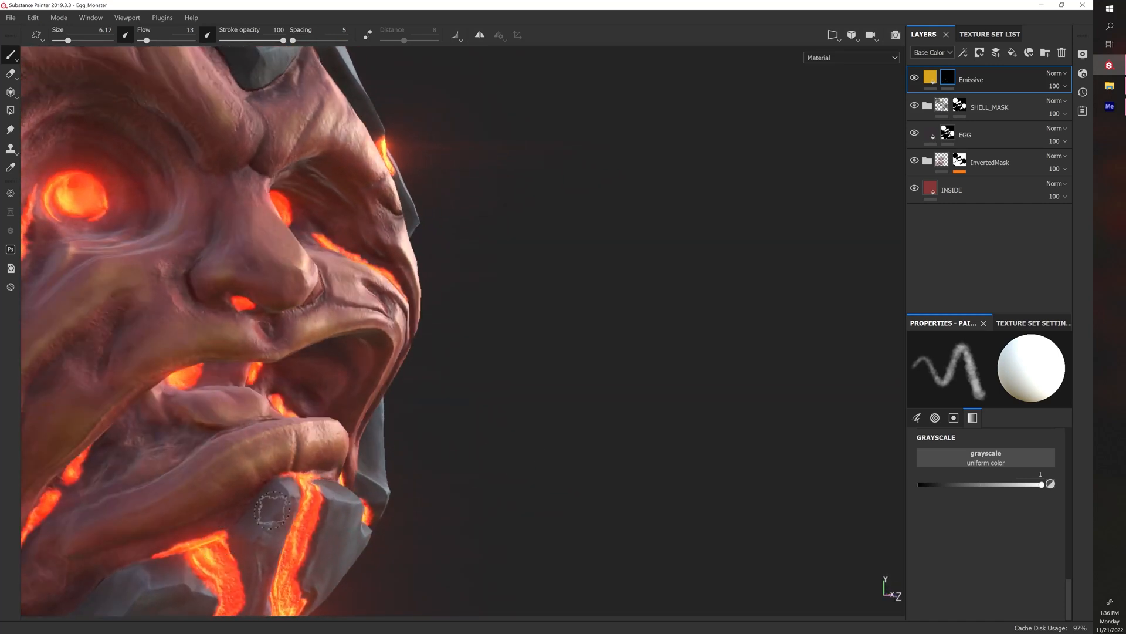
Build up the glow at the back of the open mouth and in the small hollows beside it
left_click_drag(269, 510, 464, 428, "alt")
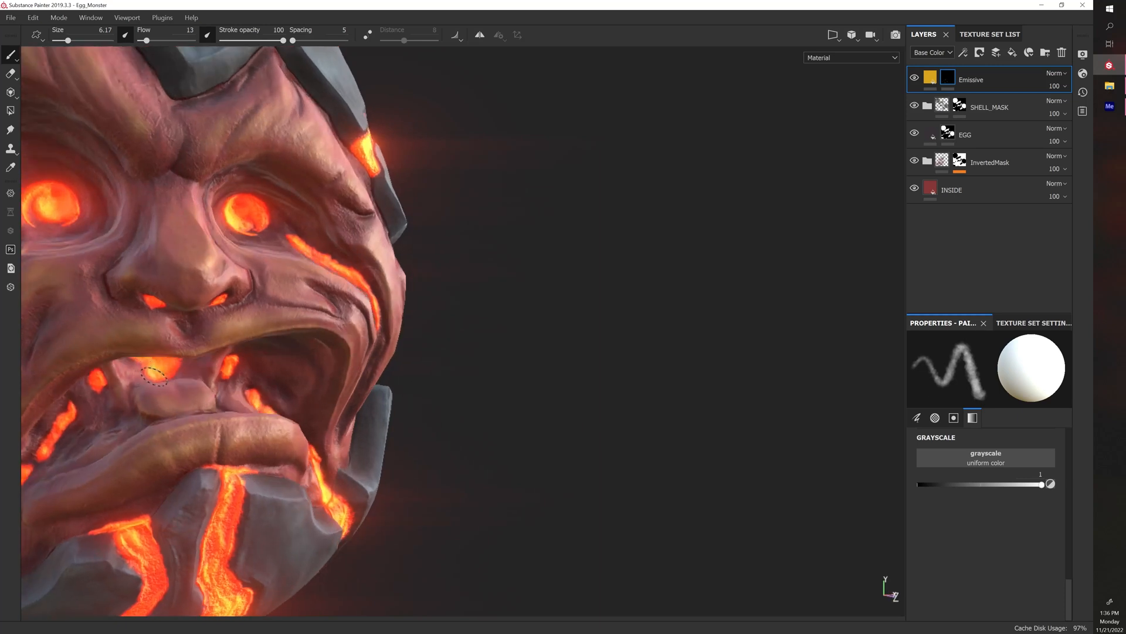
left_click_drag(404, 336, 323, 337, "alt")
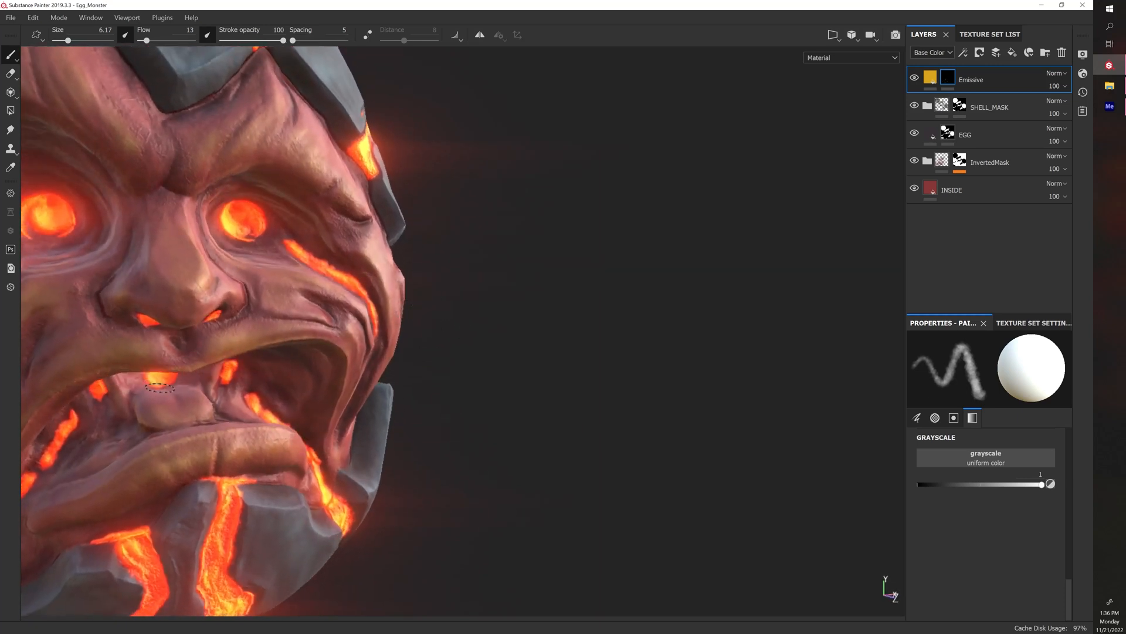
left_click_drag(330, 378, 344, 347, "alt")
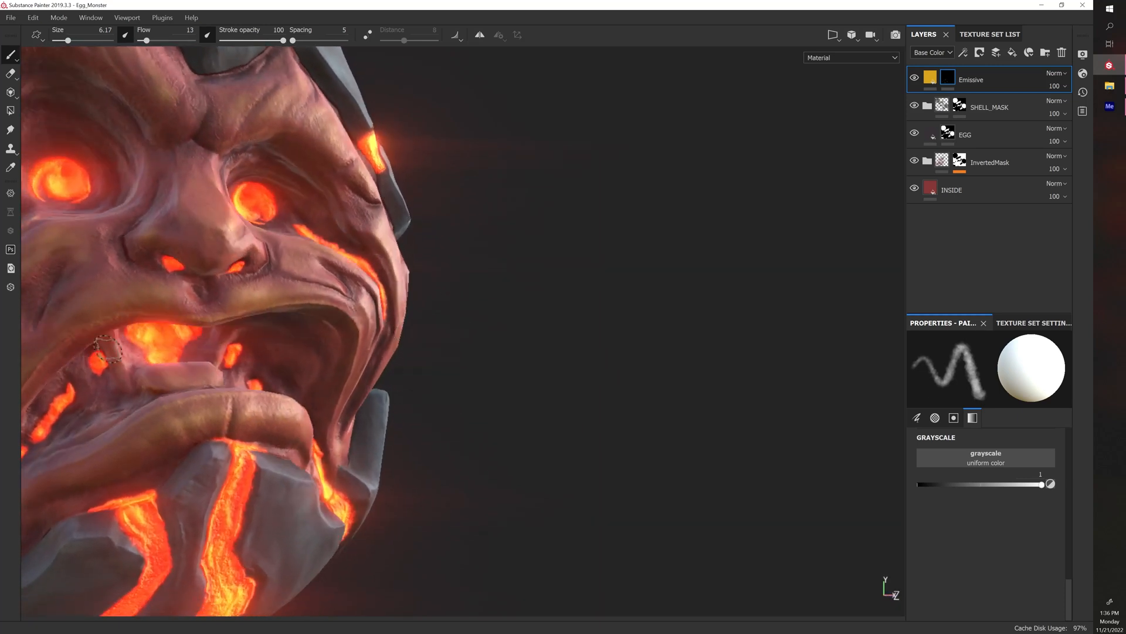
left_click_drag(473, 292, 438, 329, "alt")
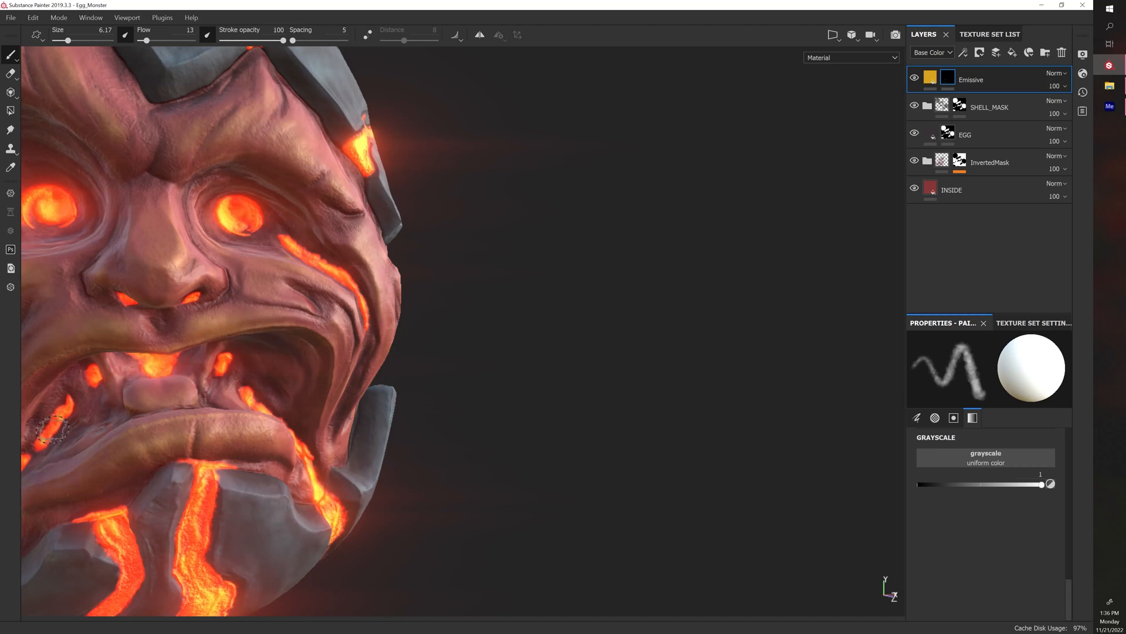
Strengthen the glowing streaks beneath the monster's right eye and along the right corner of the mouth
left_click_drag(563, 434, 610, 435, "alt")
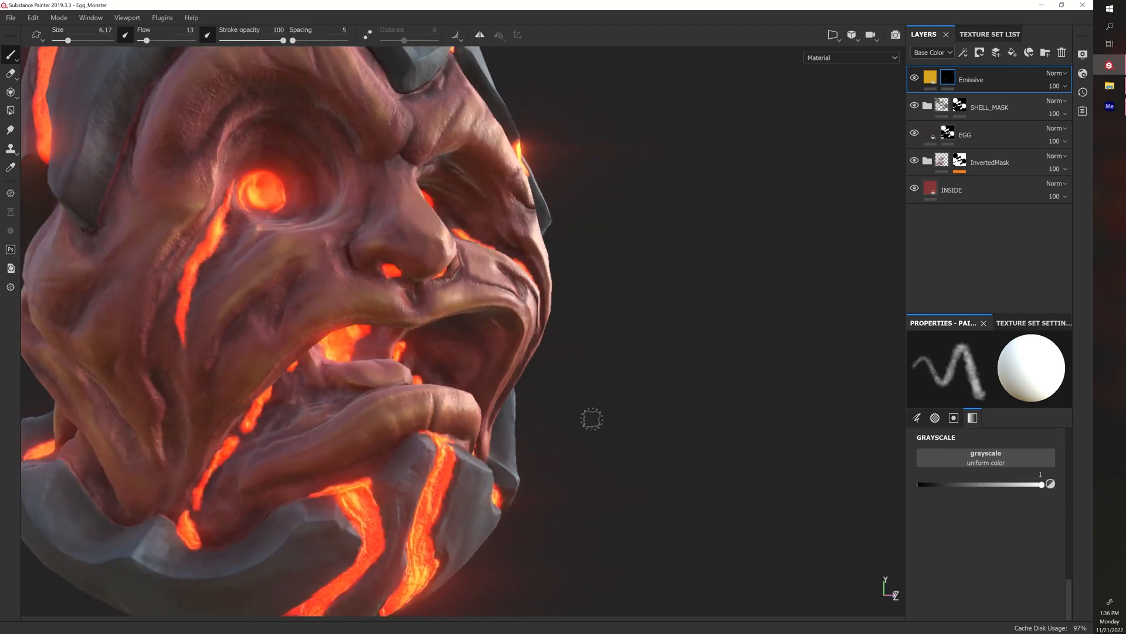
right_click_drag(638, 412, 608, 405, "shift")
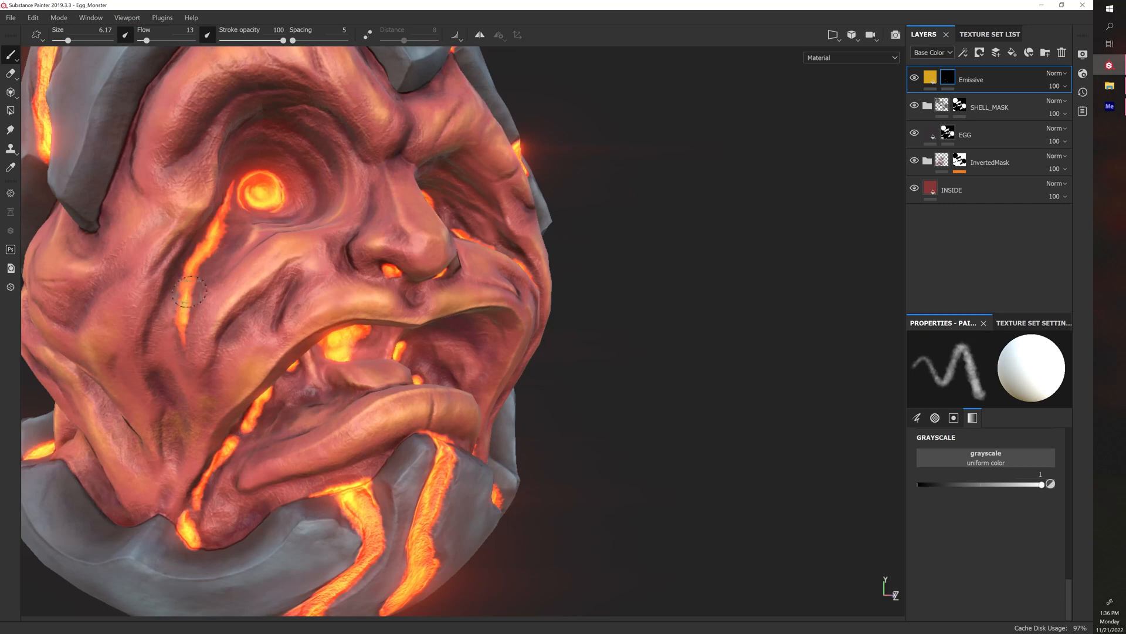
left_click_drag(585, 354, 591, 344, "alt")
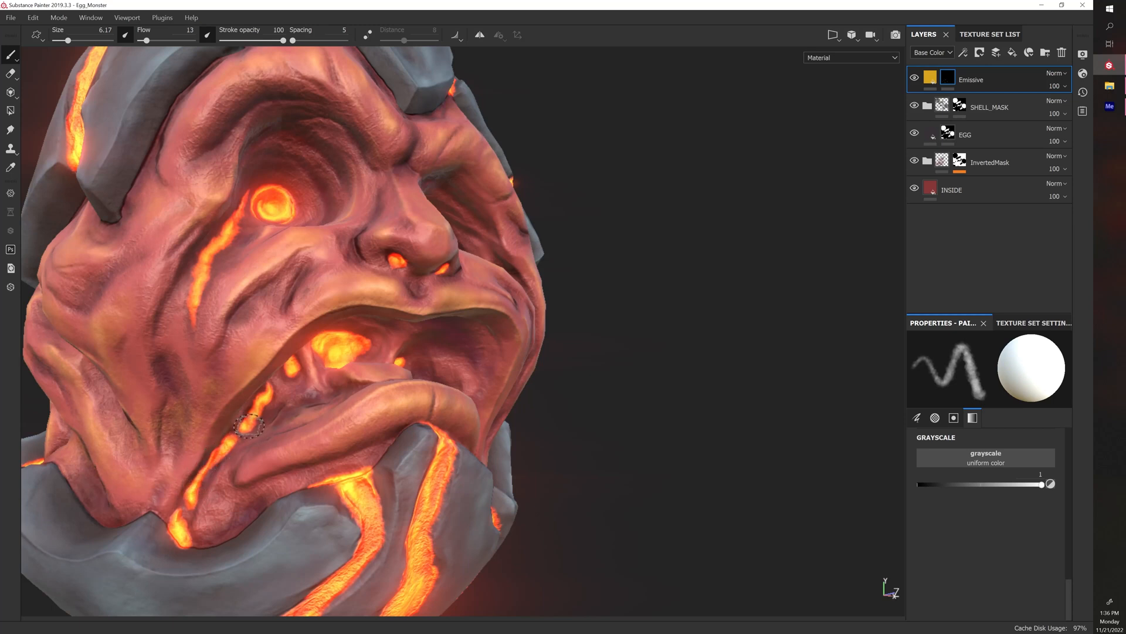
mouse_move(601, 451)
left_mouse_down("alt")
mouse_move(569, 422)
mouse_move(571, 460)
mouse_move(580, 447)
left_mouse_up("alt")
Check the glow on the whole head from the front and save the project
scroll(590, 455, "down", 5)
right_click_drag(585, 448, 608, 457, "shift")
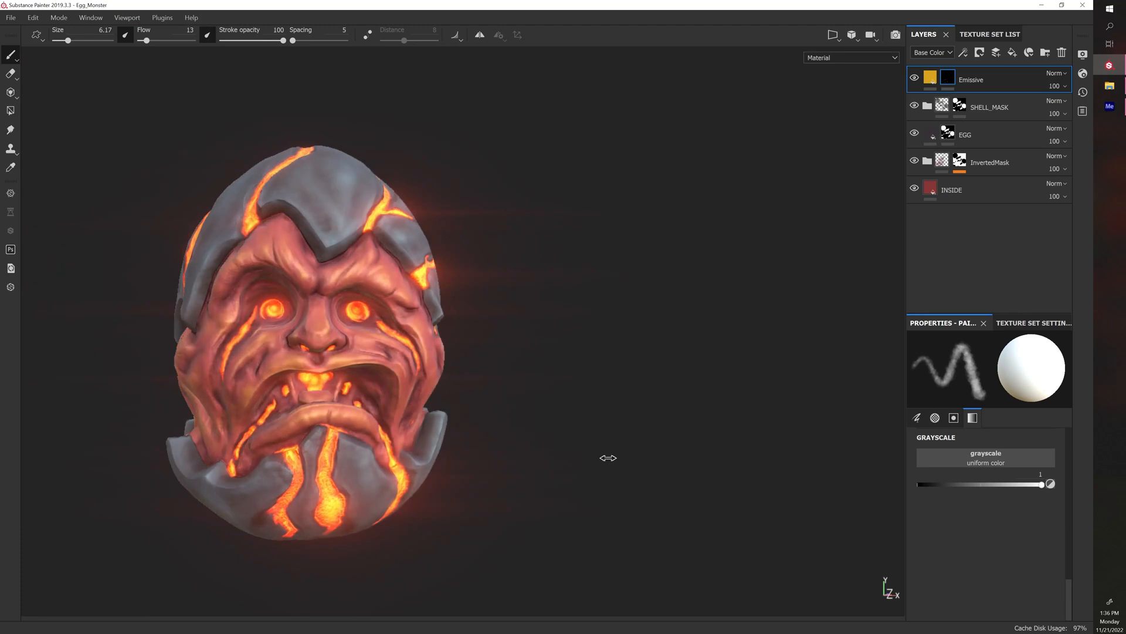
scroll(563, 446, "down", 4)
left_click_drag(562, 445, 549, 443, "alt")
key("ctrl+s")
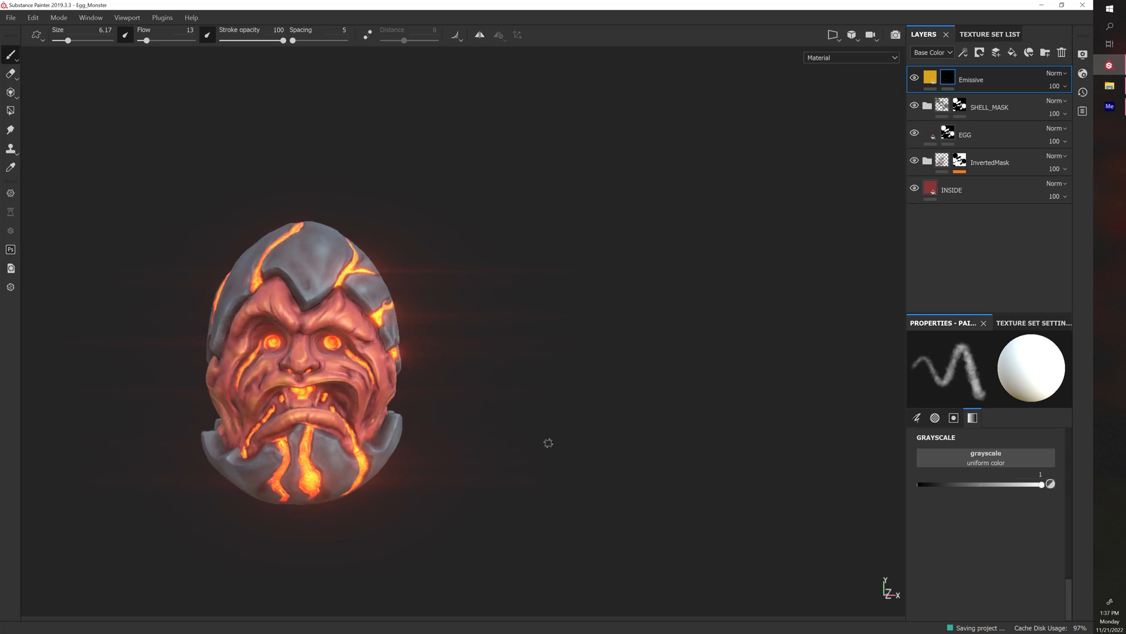
Paint a forked glow from the base of the shell crack above the left brow onto the flesh beneath
right_click_drag(548, 443, 693, 411, "alt")
right_click_drag(374, 296, 235, 361, "alt")
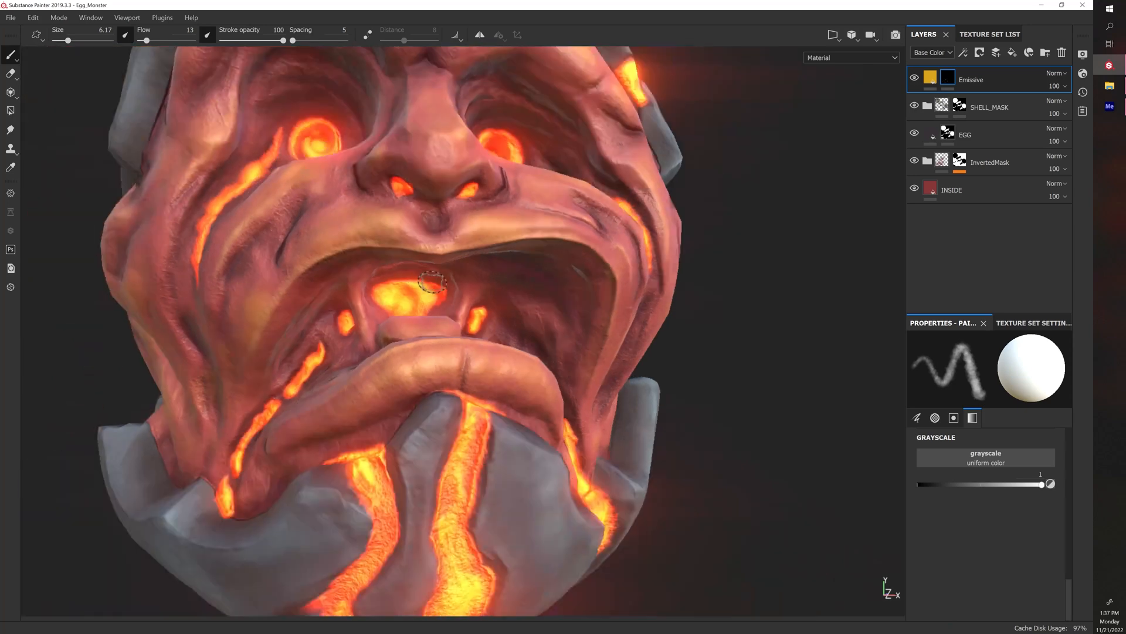
middle_click_drag(399, 275, 252, 478, "alt")
middle_click_drag(414, 335, 241, 411, "alt")
middle_click_drag(427, 282, 494, 322, "alt")
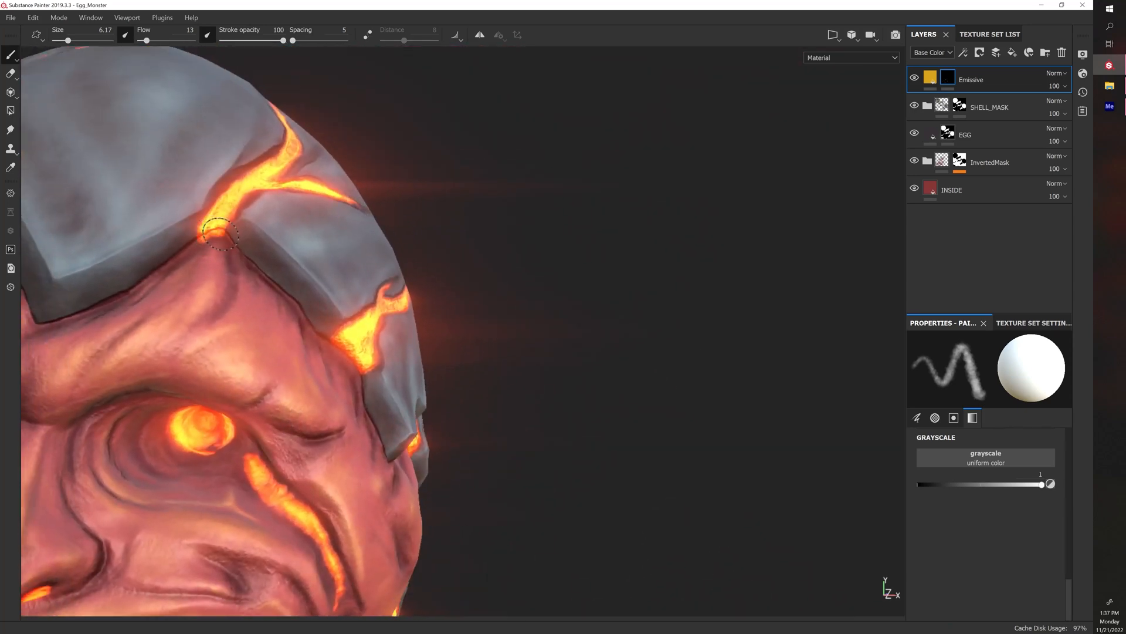
mouse_move(224, 233)
left_mouse_down()
mouse_move(237, 280)
mouse_move(237, 255)
mouse_move(298, 246)
left_mouse_up()
left_click_drag(205, 240, 183, 266)
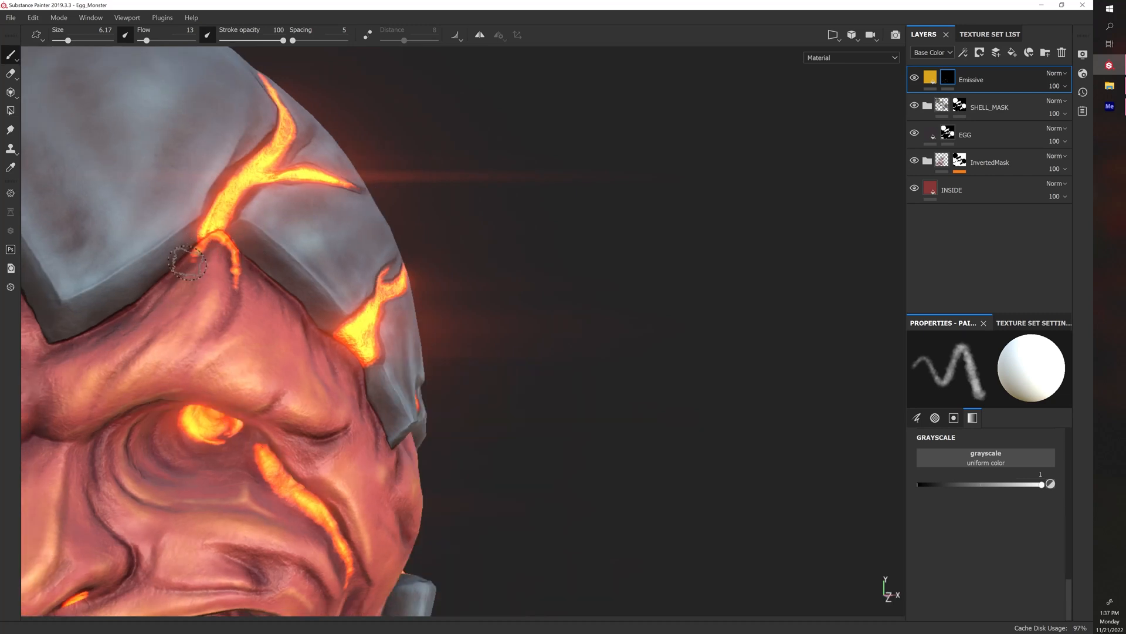
Touch up the forked glow above the left brow so it joins the shell crack, checking it on the whole head
scroll(271, 249, "down", 1)
scroll(270, 249, "down", 5)
scroll(400, 265, "up", 4)
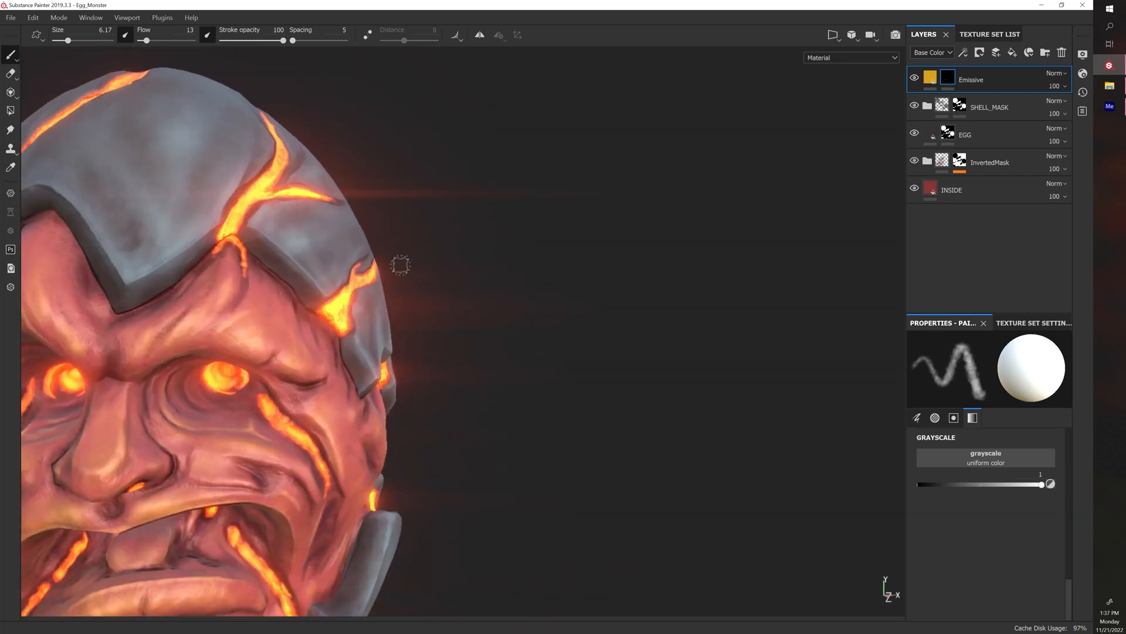
mouse_move(401, 265)
left_mouse_down("alt")
mouse_move(478, 340)
mouse_move(239, 279)
left_mouse_up("alt")
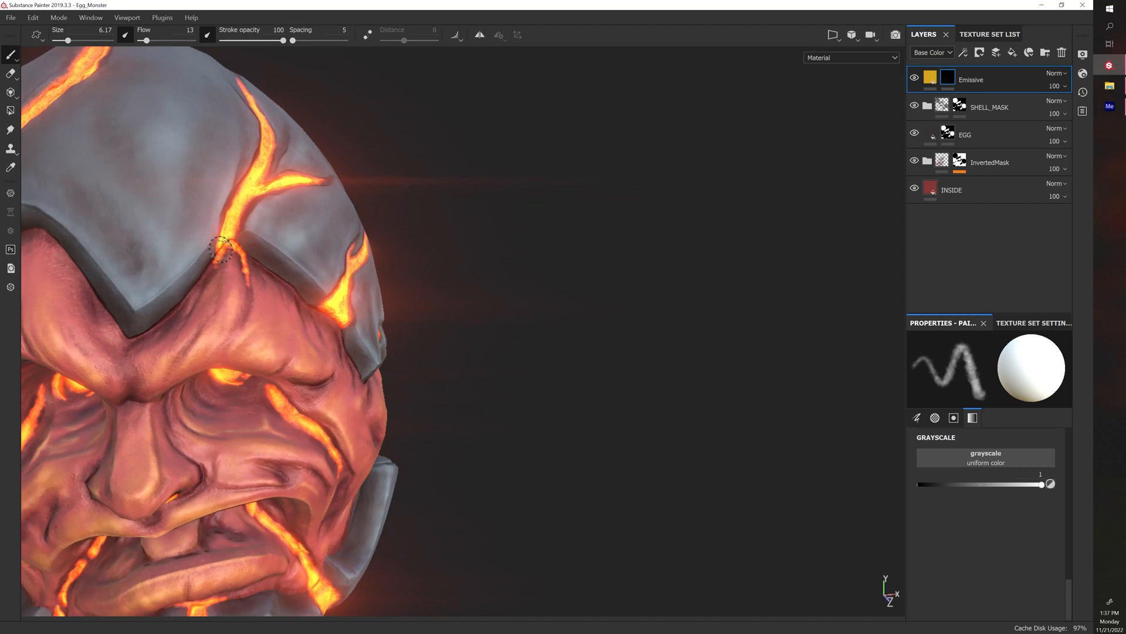
mouse_move(315, 283)
left_mouse_down("alt")
mouse_move(457, 261)
mouse_move(458, 274)
left_mouse_up("alt")
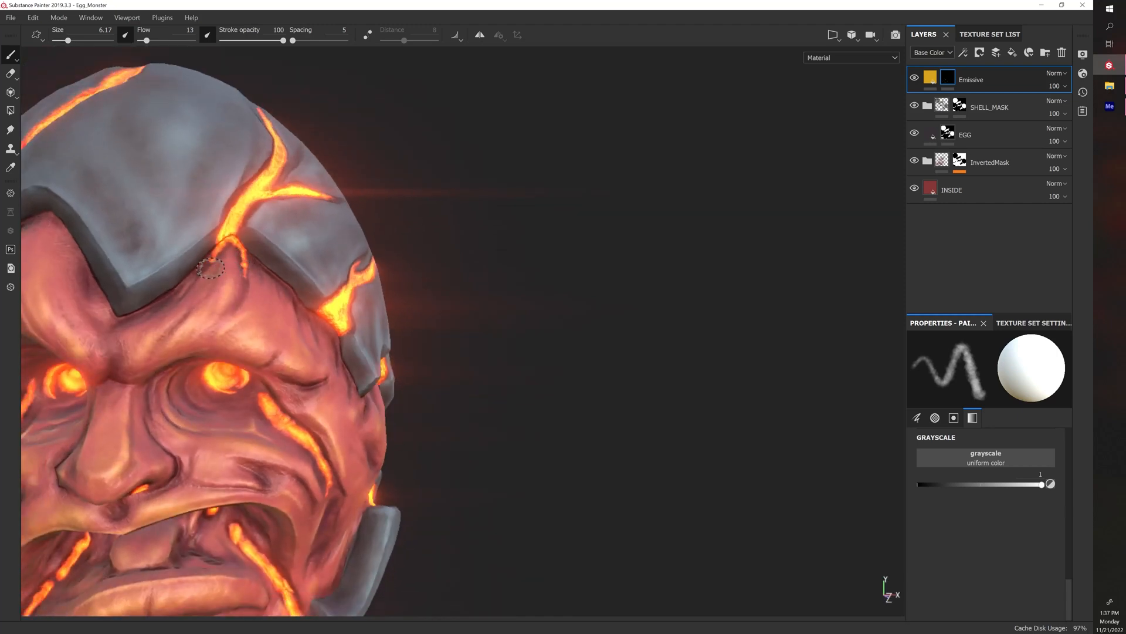
scroll(428, 294, "down", 1)
scroll(476, 300, "down", 5)
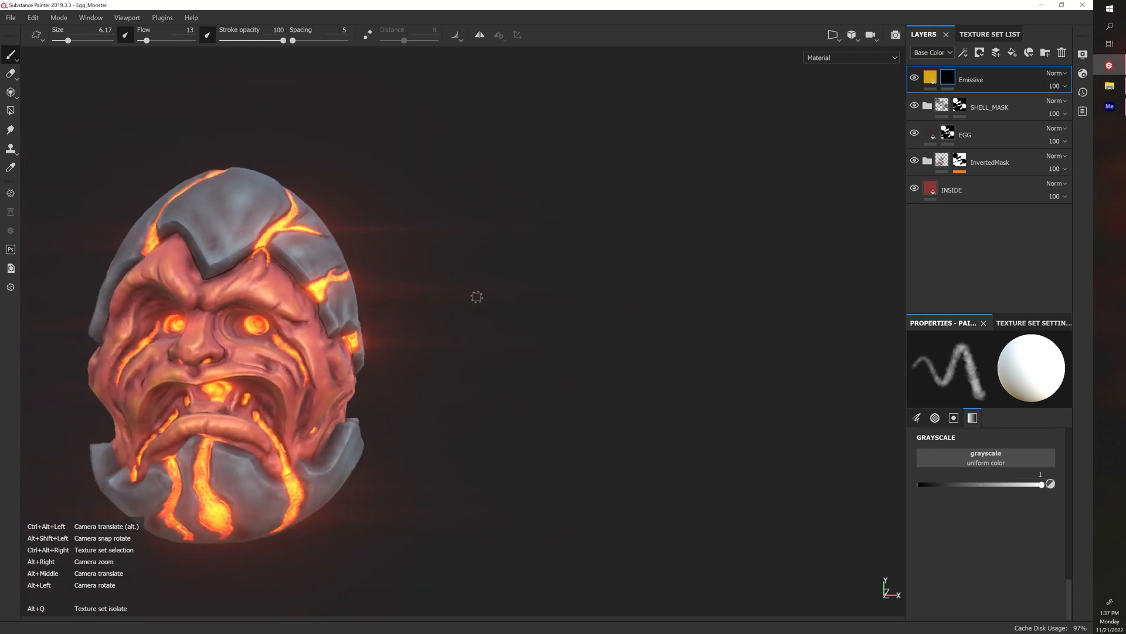
Extend the glow from the base of the left temple crack down the flesh beside the shell plate
mouse_move(475, 297)
left_mouse_down("alt")
mouse_move(444, 313)
mouse_move(493, 324)
mouse_move(395, 317)
mouse_move(455, 326)
mouse_move(554, 279)
mouse_move(571, 334)
mouse_move(513, 323)
left_mouse_up("alt")
scroll(505, 330, "up", 5)
left_click_drag(320, 317, 327, 364)
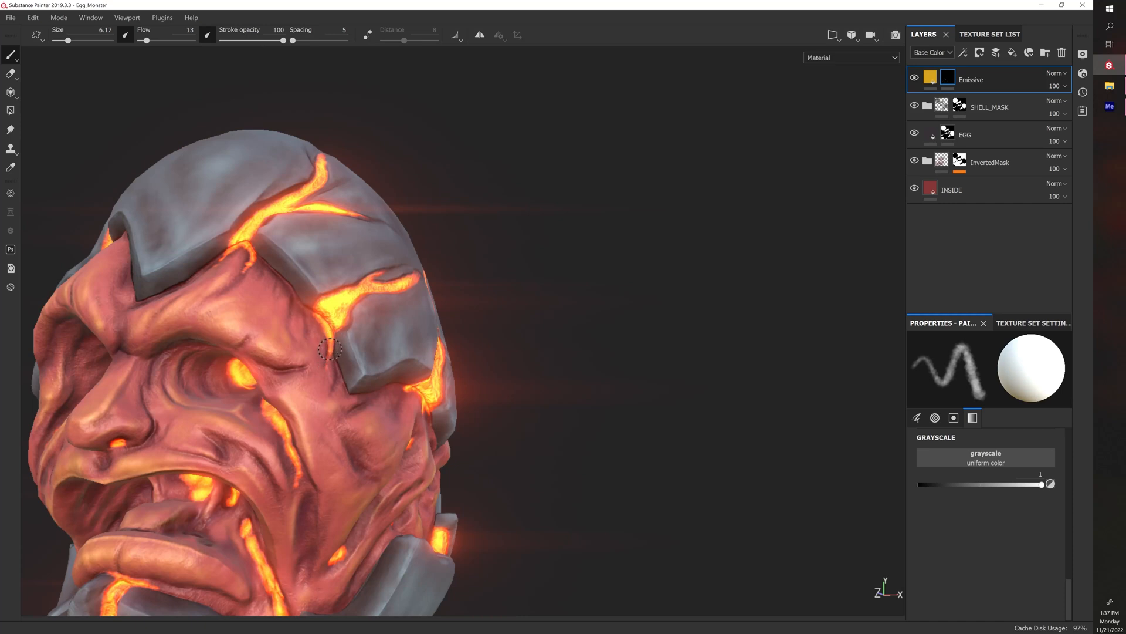
right_click_drag(335, 316, 434, 326, "alt")
left_click_drag(455, 328, 515, 332, "alt")
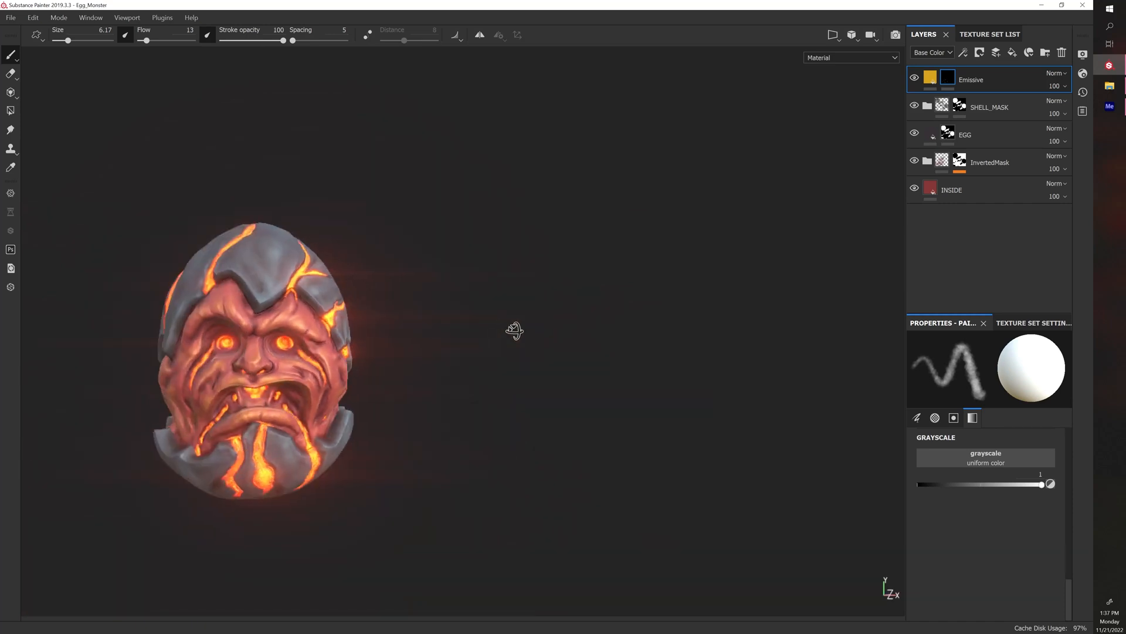
Extend the glow from the base of the crack above the right brow onto the forehead flesh beneath the shell
right_click_drag(442, 311, 418, 302, "alt")
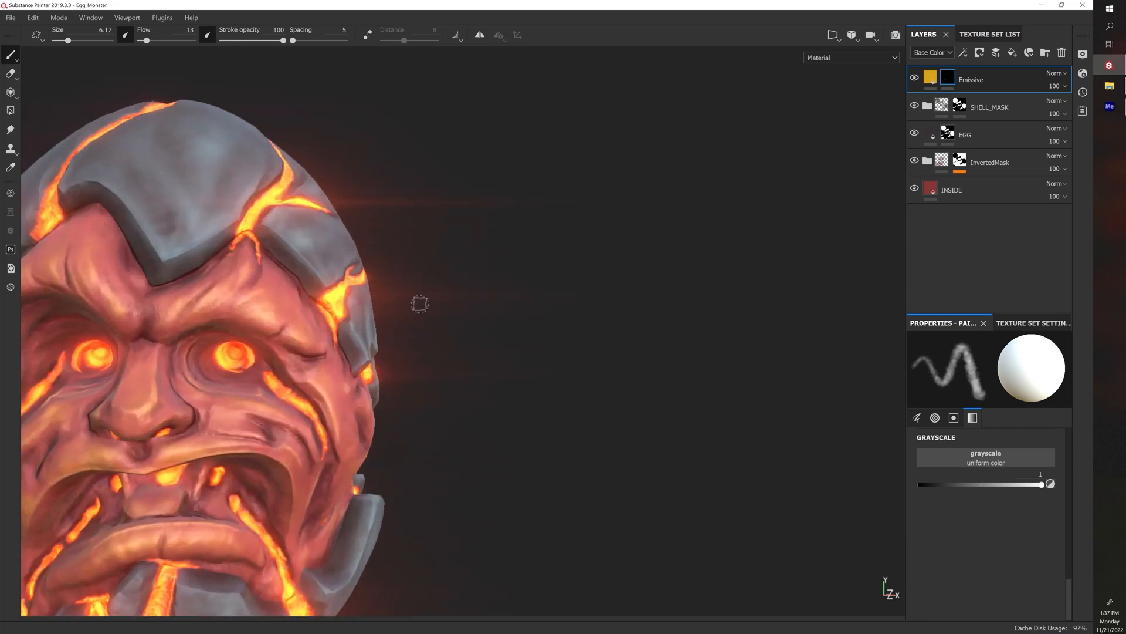
right_click_drag(245, 239, 298, 198, "alt")
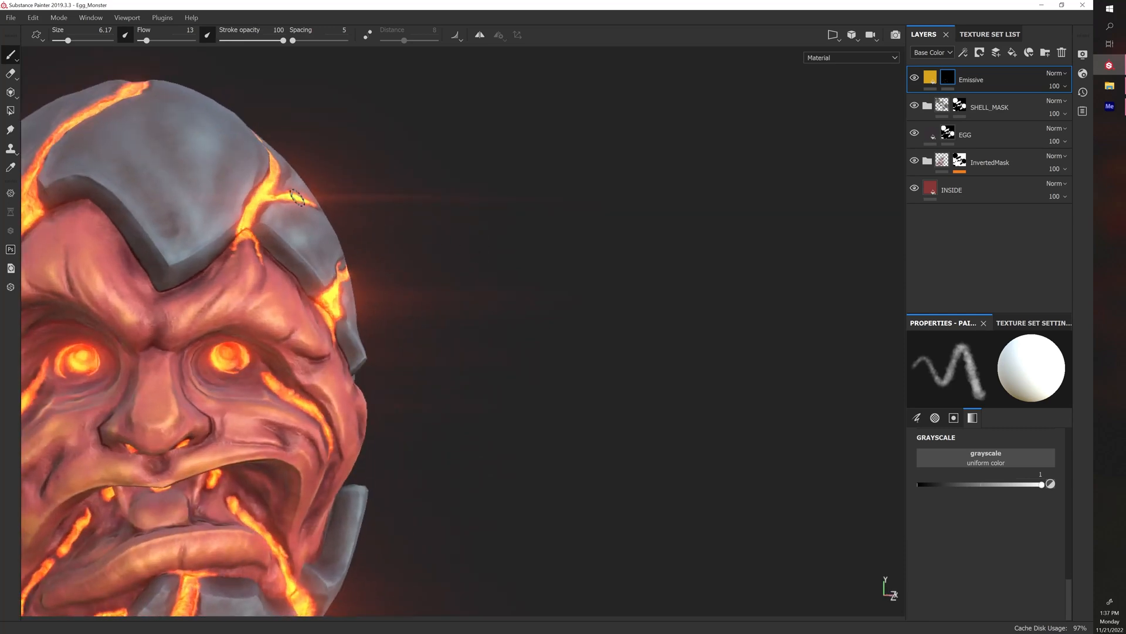
mouse_move(298, 198)
left_mouse_down("alt")
mouse_move(332, 292)
mouse_move(601, 342)
left_mouse_up("alt")
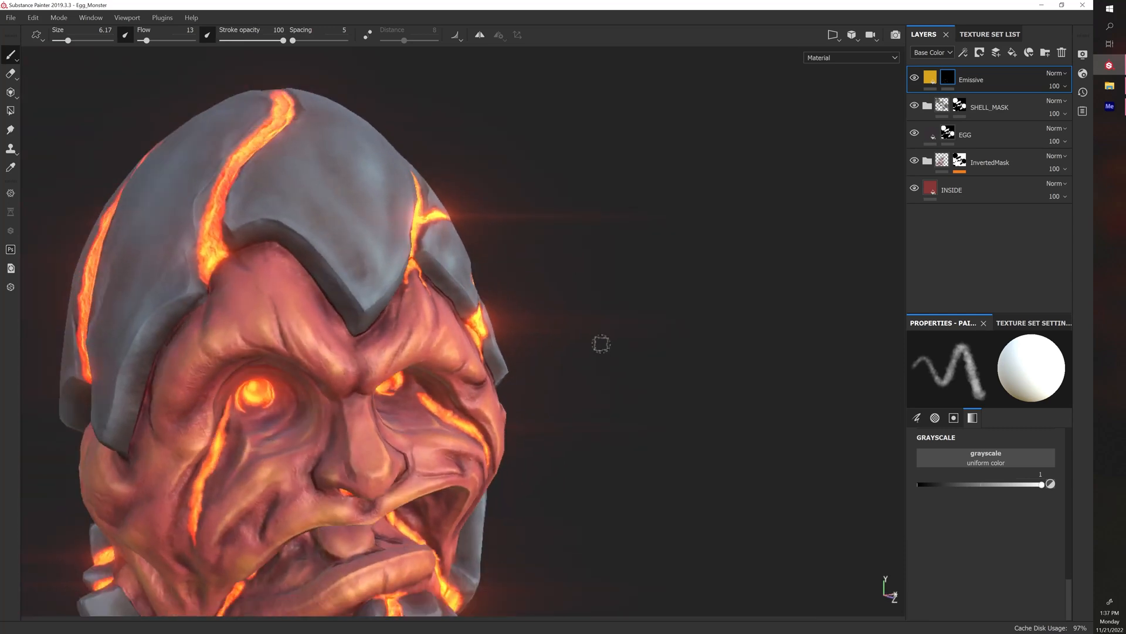
left_click_drag(432, 179, 440, 211, "alt")
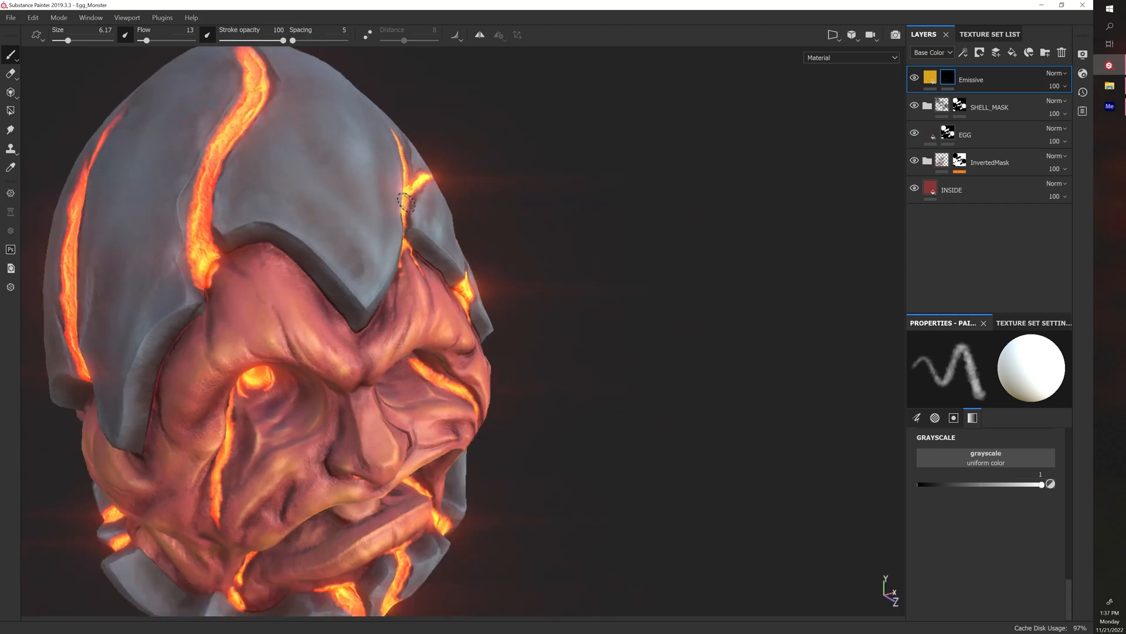
mouse_move(206, 267)
left_mouse_down()
mouse_move(217, 264)
mouse_move(207, 290)
mouse_move(258, 239)
left_mouse_up()
mouse_move(206, 293)
left_mouse_down()
mouse_move(266, 339)
mouse_move(269, 323)
left_mouse_up()
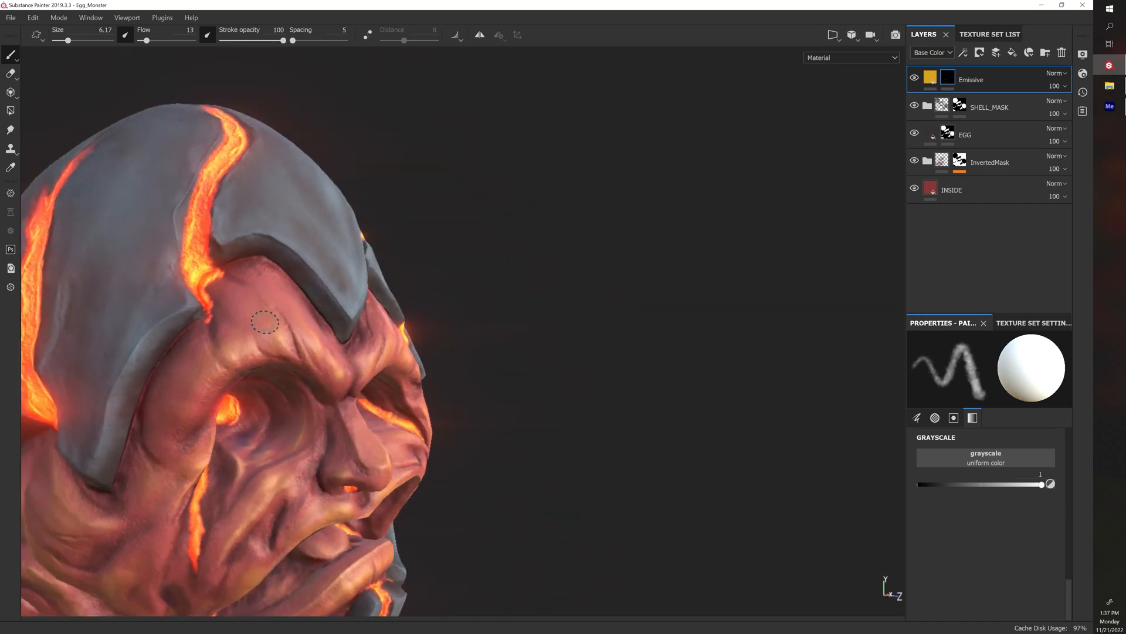
Start a glow on the flesh directly beneath the base of the tall crack on the head's right side
scroll(270, 322, "down", 5)
left_click_drag(498, 311, 397, 299, "alt")
scroll(412, 292, "up", 3)
scroll(396, 299, "down", 4)
left_click_drag(184, 312, 329, 346, "alt")
scroll(301, 352, "up", 5)
middle_click_drag(212, 356, 383, 351, "alt")
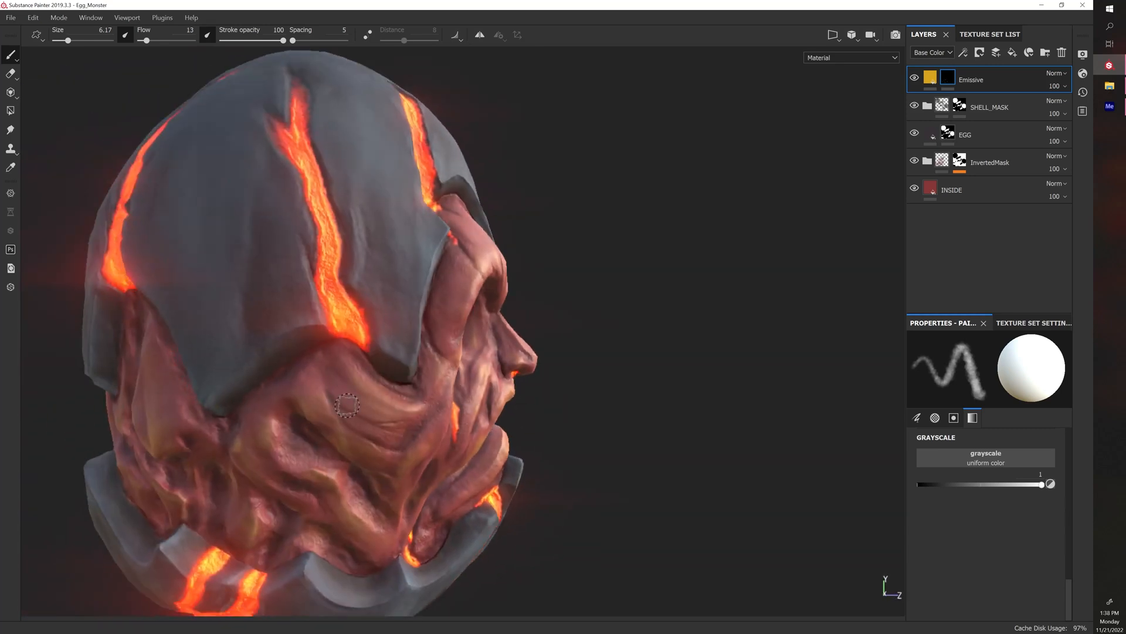
left_click_drag(348, 406, 357, 347, "alt")
right_click_drag(356, 348, 299, 338, "shift")
left_click_drag(299, 339, 313, 305, "alt")
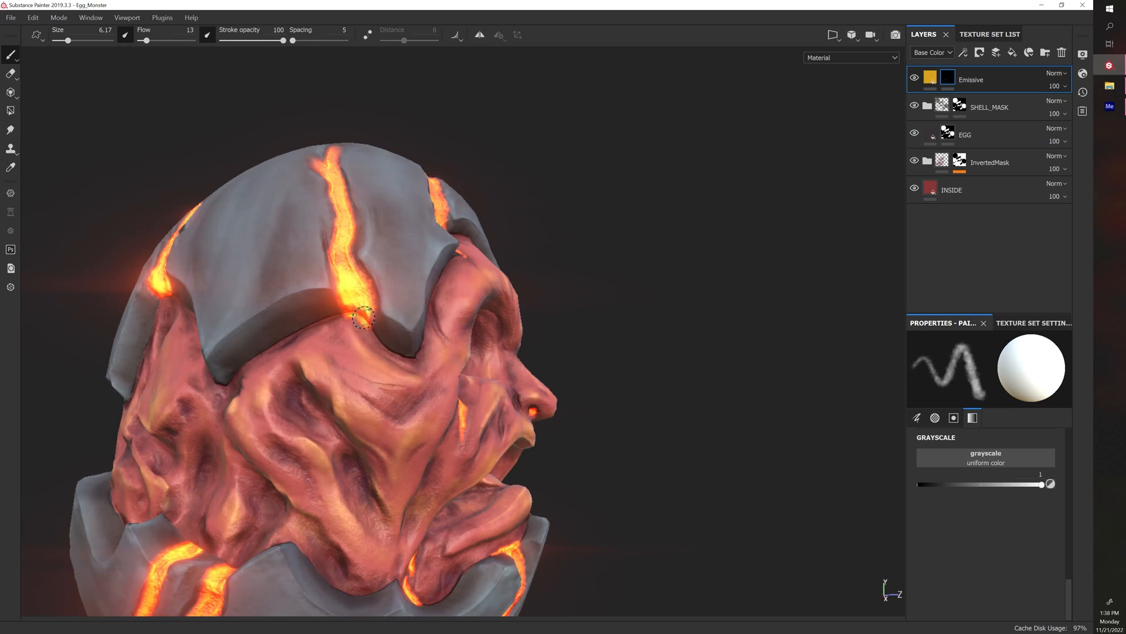
Lengthen the glow beneath the right side's tall crack along the flesh fold and widen it under the shell edge
left_click_drag(386, 327, 515, 327, "alt")
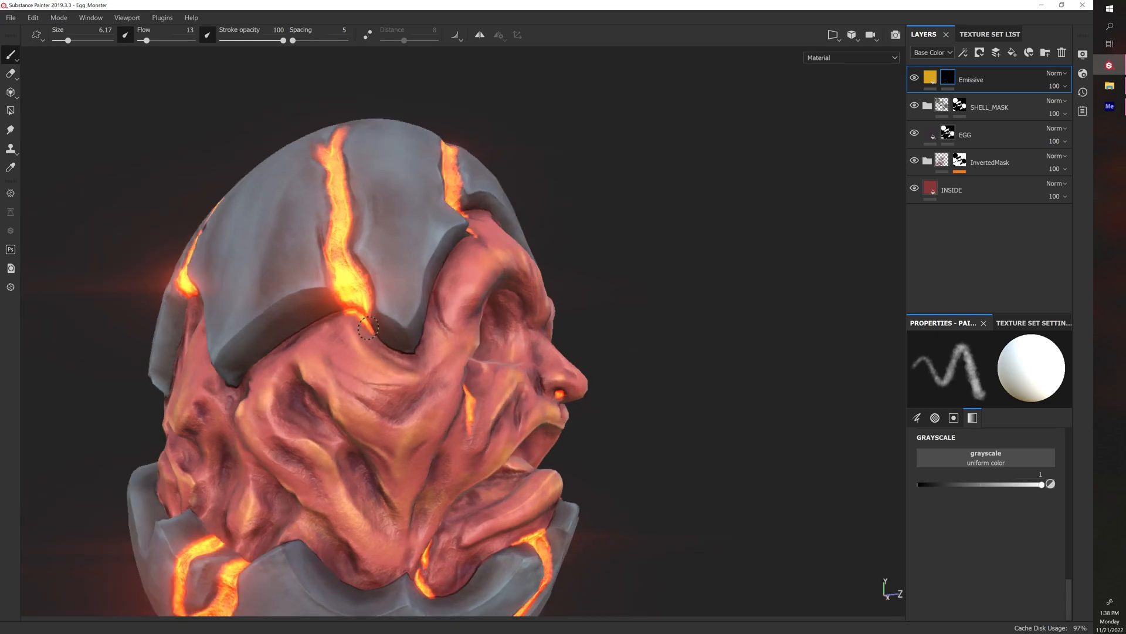
left_click_drag(375, 335, 416, 289, "alt")
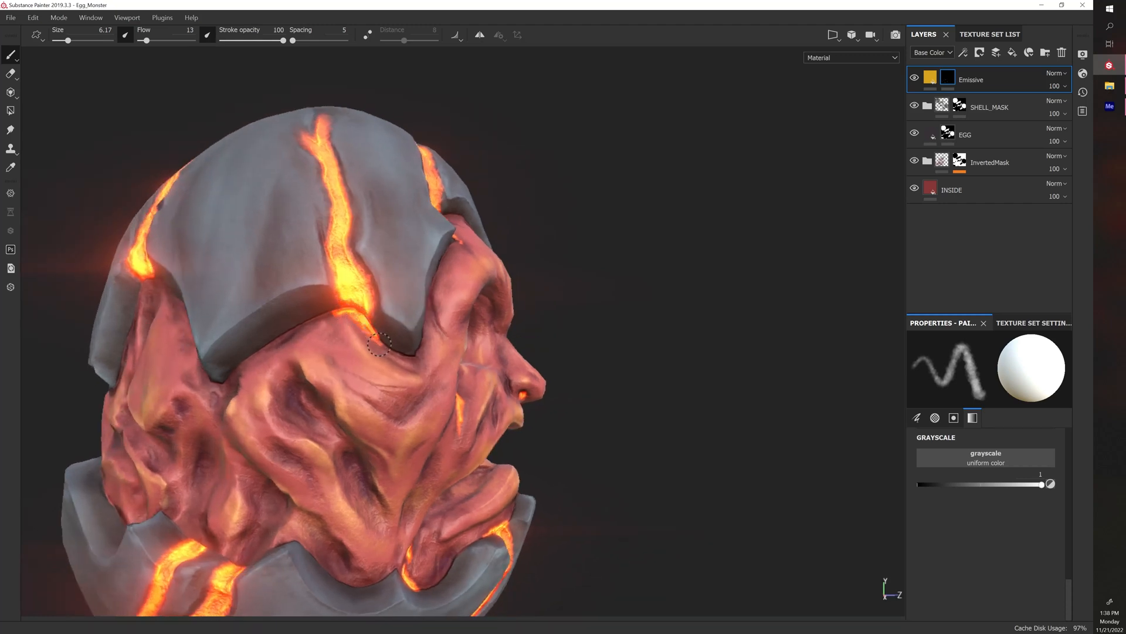
left_click_drag(376, 340, 433, 487, "alt")
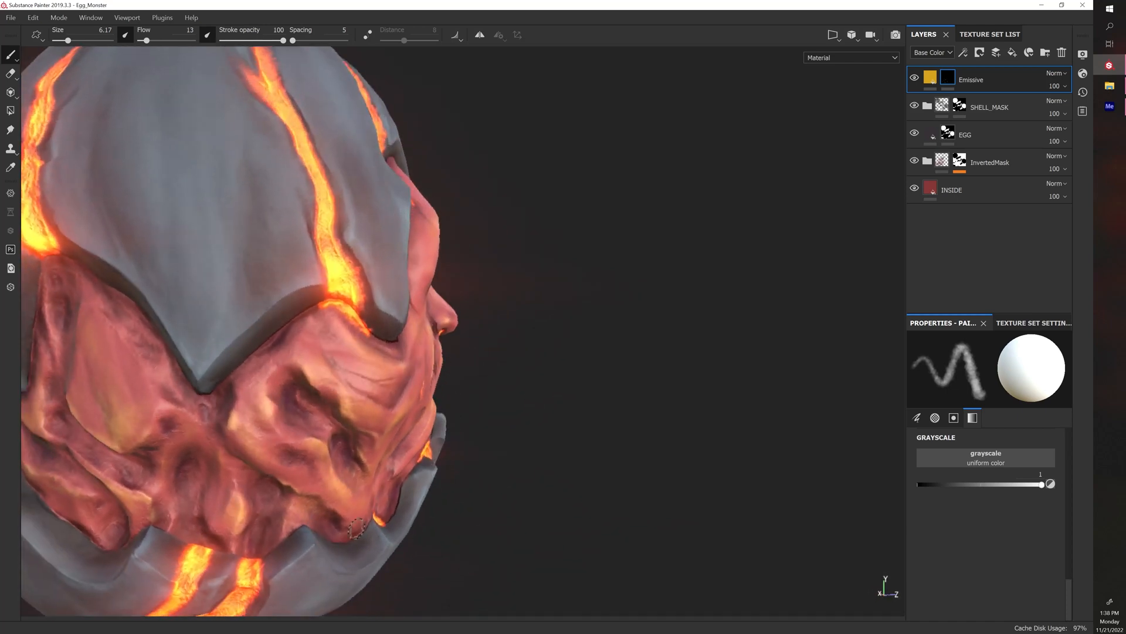
Extend the glow from the tops of the two lower-shell cracks on the head's right side up onto the flesh
left_click_drag(497, 520, 390, 522, "alt")
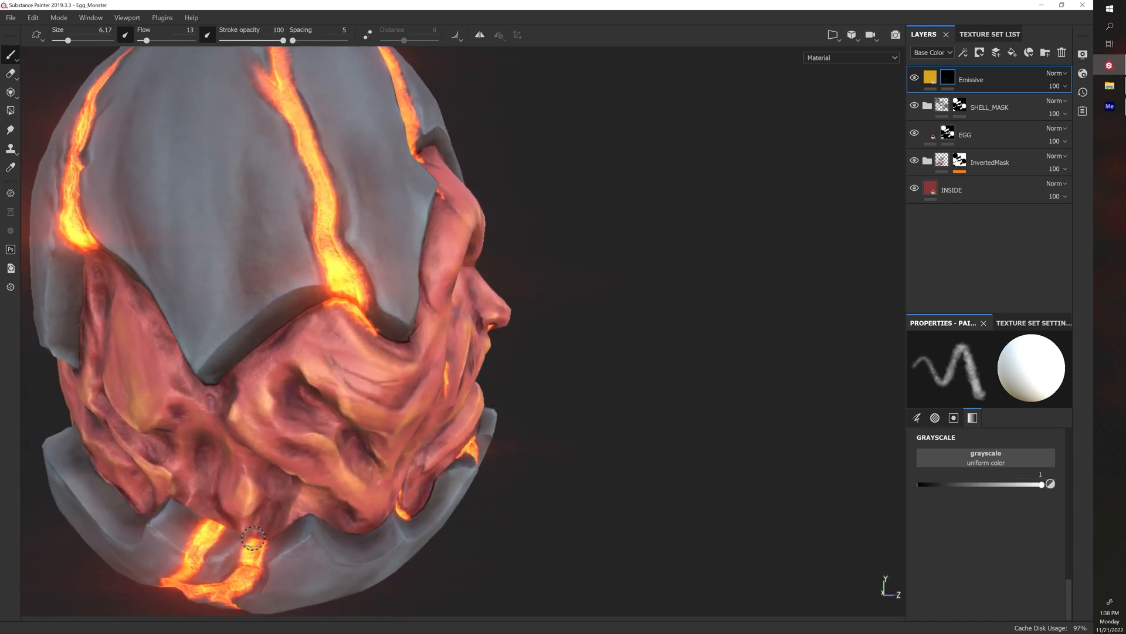
mouse_move(263, 541)
left_mouse_down()
mouse_move(269, 512)
mouse_move(265, 529)
mouse_move(214, 521)
mouse_move(213, 481)
left_mouse_up()
left_click_drag(215, 526, 204, 505)
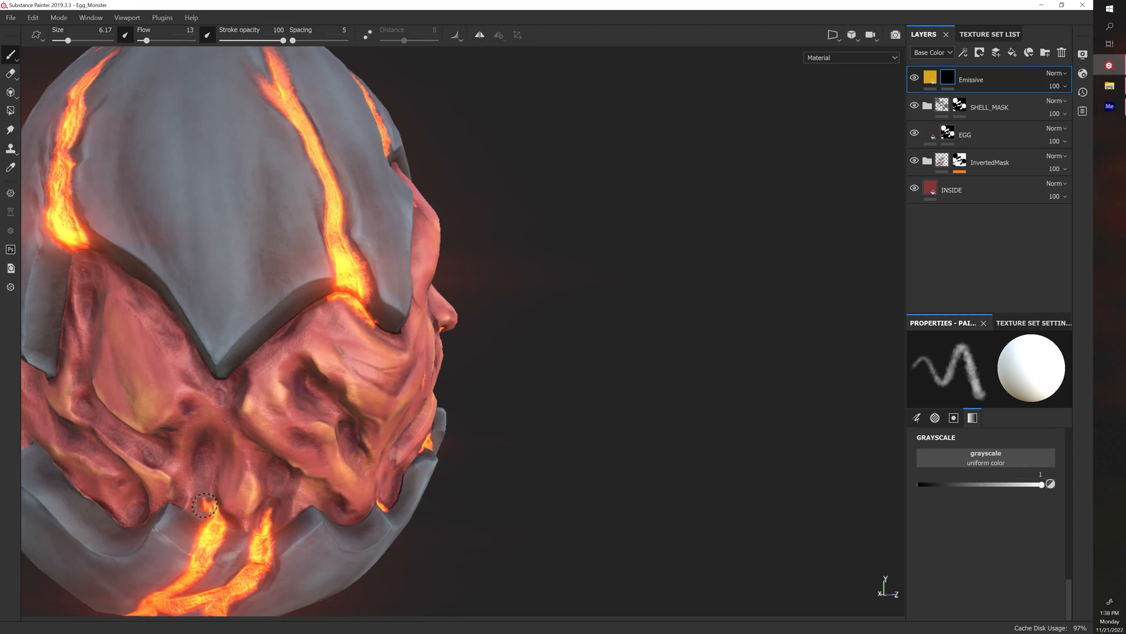
Paint a short glow streak in the flesh crease above the two lower-shell cracks on the right side
left_click(197, 461)
left_click_drag(202, 453, 211, 523)
right_click_drag(210, 480, 183, 494, "alt")
left_click_drag(250, 519, 273, 510, "alt")
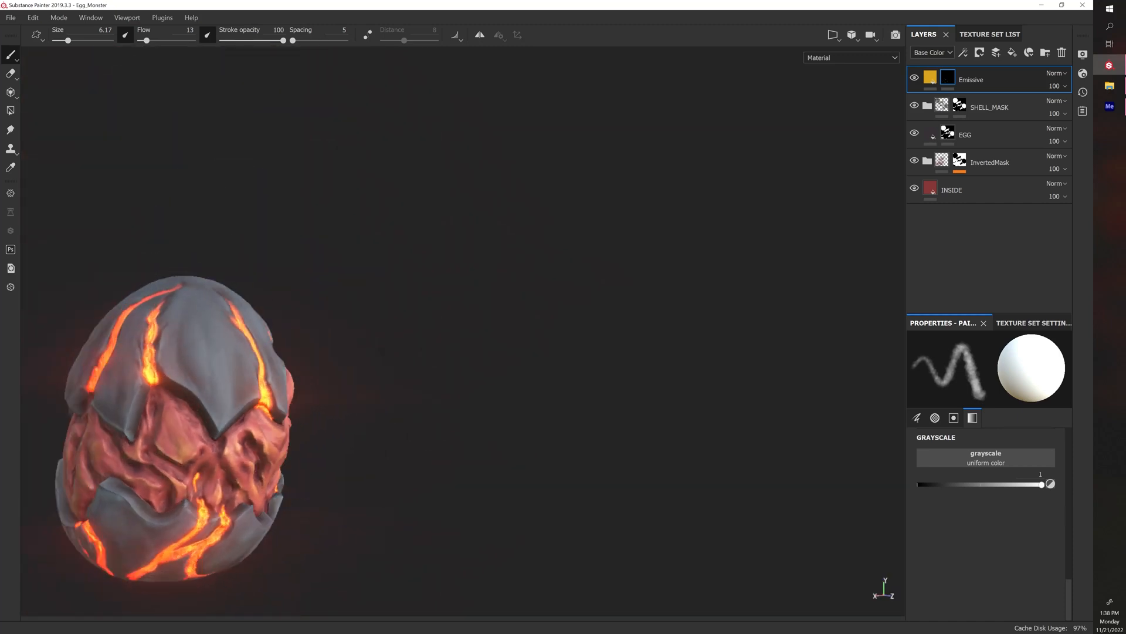
Spill glow from the base of the rear upper crack on the head's right side, adding a spot on the flesh below
left_click_drag(341, 485, 236, 455, "alt")
right_click_drag(236, 455, 170, 435, "alt")
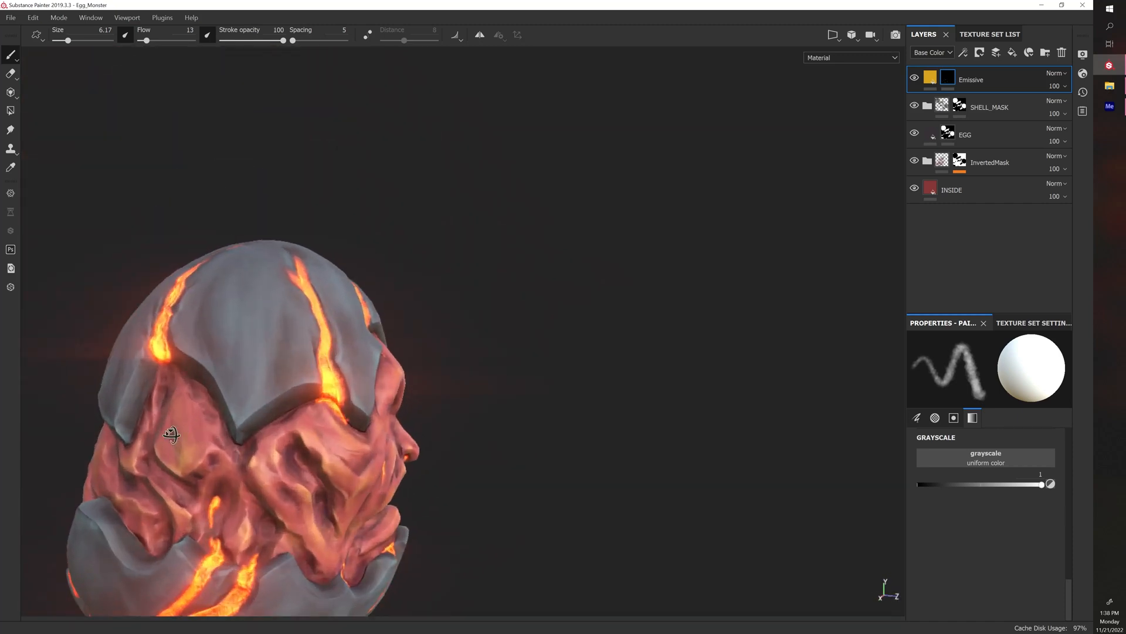
left_click_drag(171, 435, 467, 439, "alt")
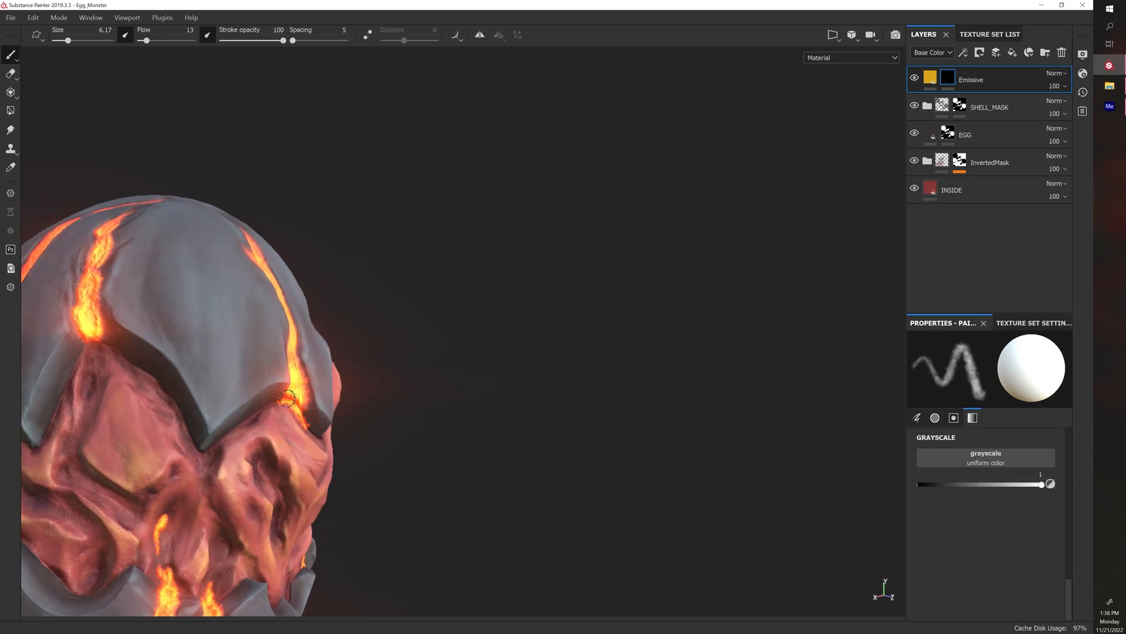
left_click_drag(298, 402, 344, 335, "alt")
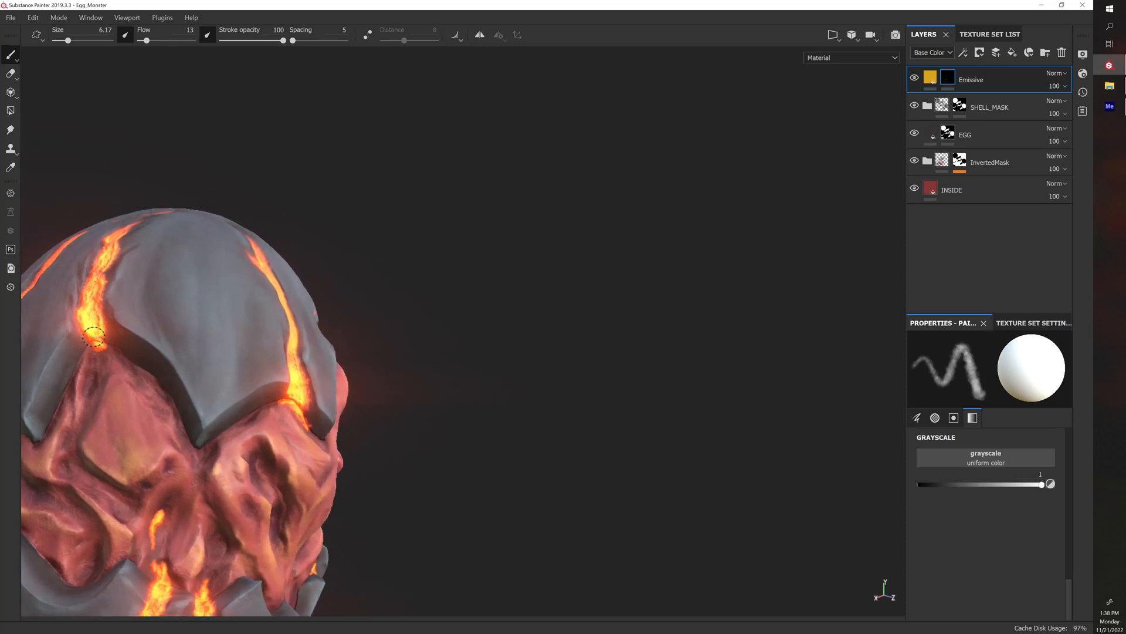
left_click_drag(101, 352, 87, 390)
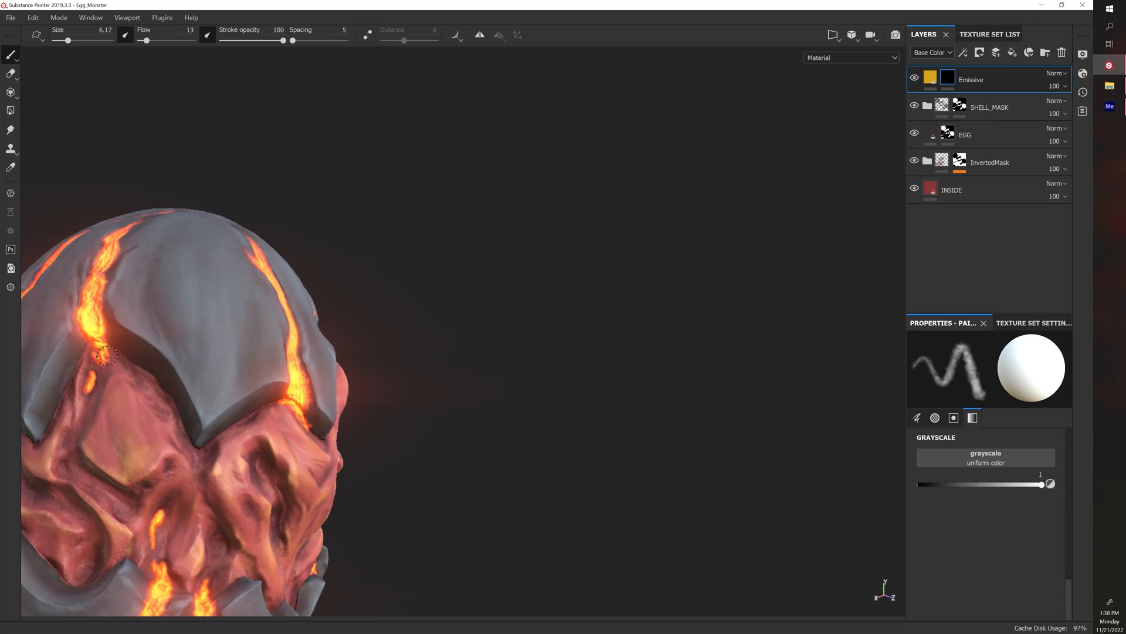
Extend the glow from the base of the single upper crack at the back of the head onto the flesh
right_click_drag(98, 335, 100, 428, "alt")
left_click_drag(99, 428, 112, 424, "alt")
middle_click_drag(111, 424, 180, 414, "alt")
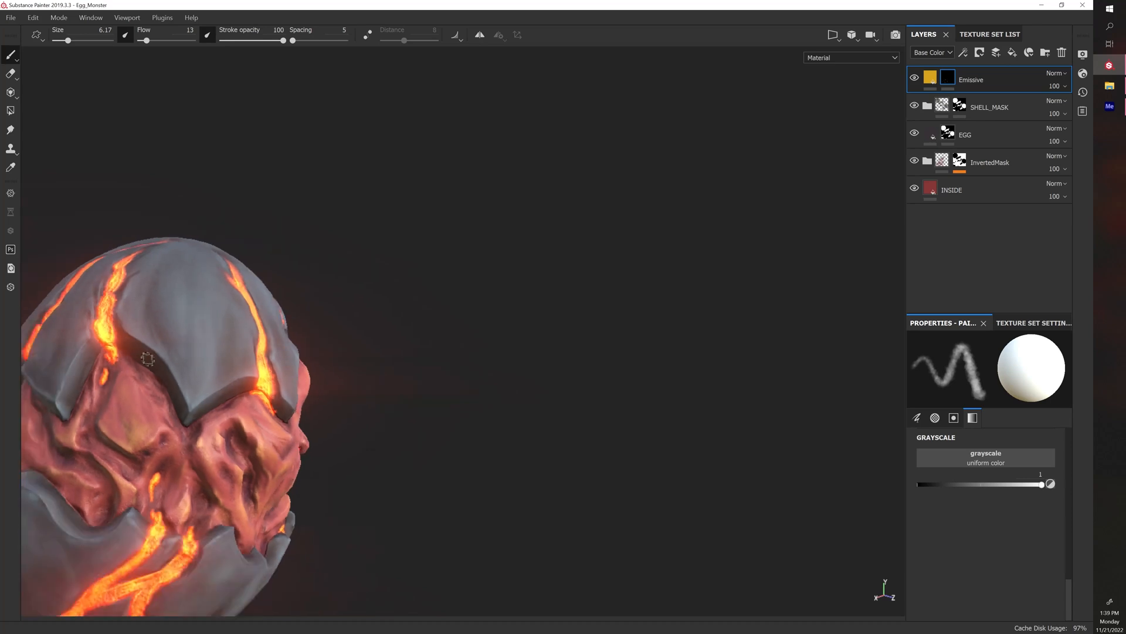
right_click_drag(180, 414, 345, 396, "alt")
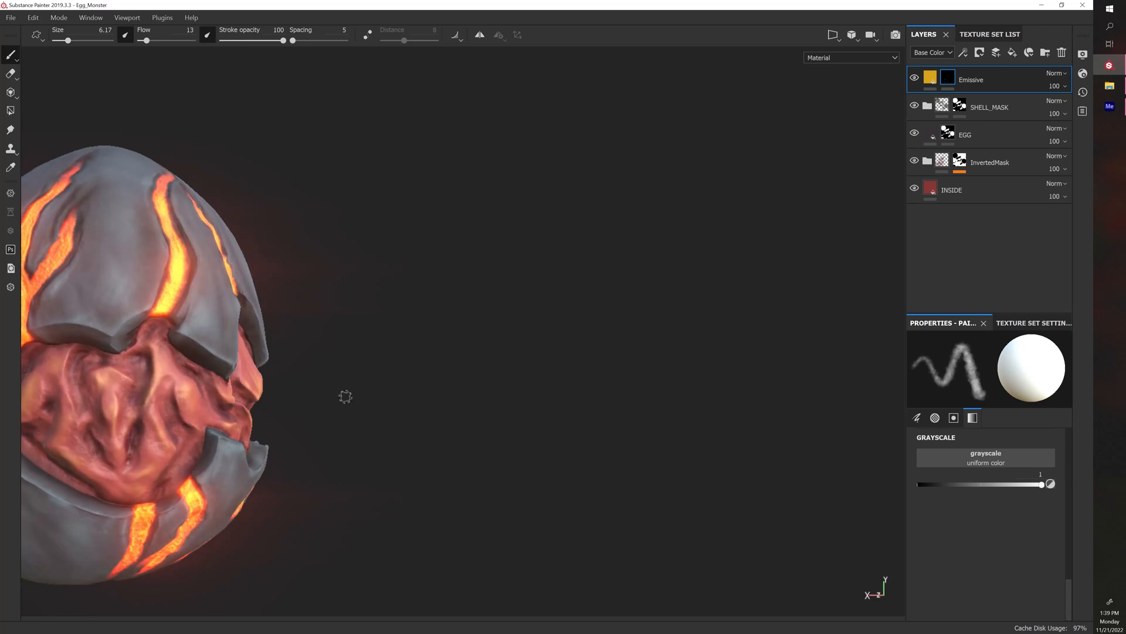
left_click_drag(346, 396, 409, 326, "alt")
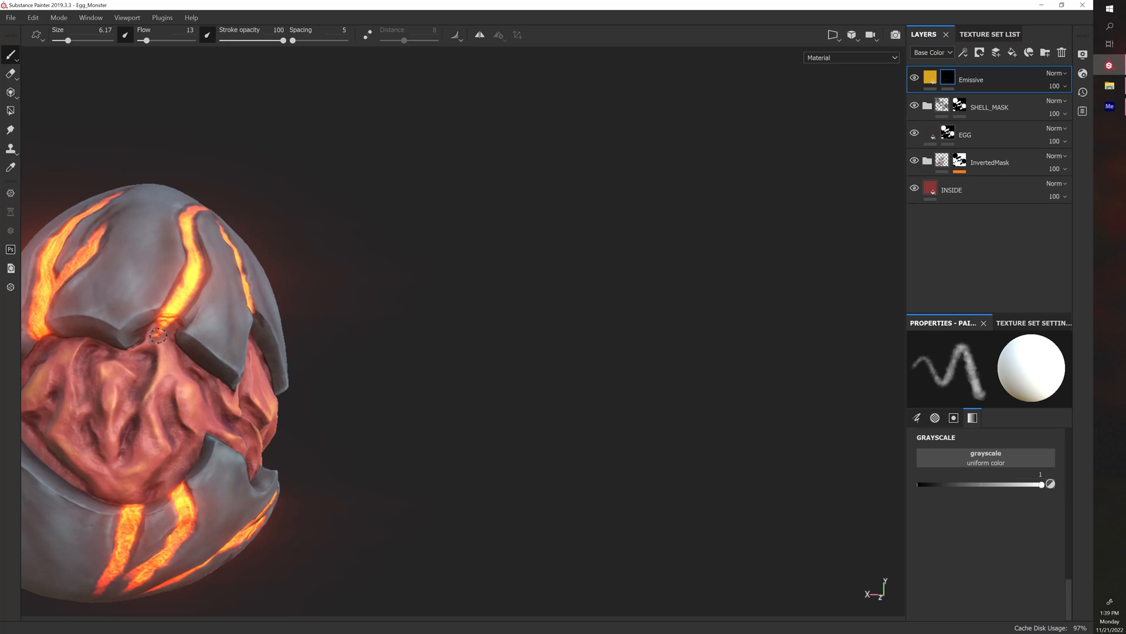
Extend the tops of the two adjacent lower-shell cracks at the back upward with glow on the flesh
left_click_drag(375, 389, 465, 475, "alt")
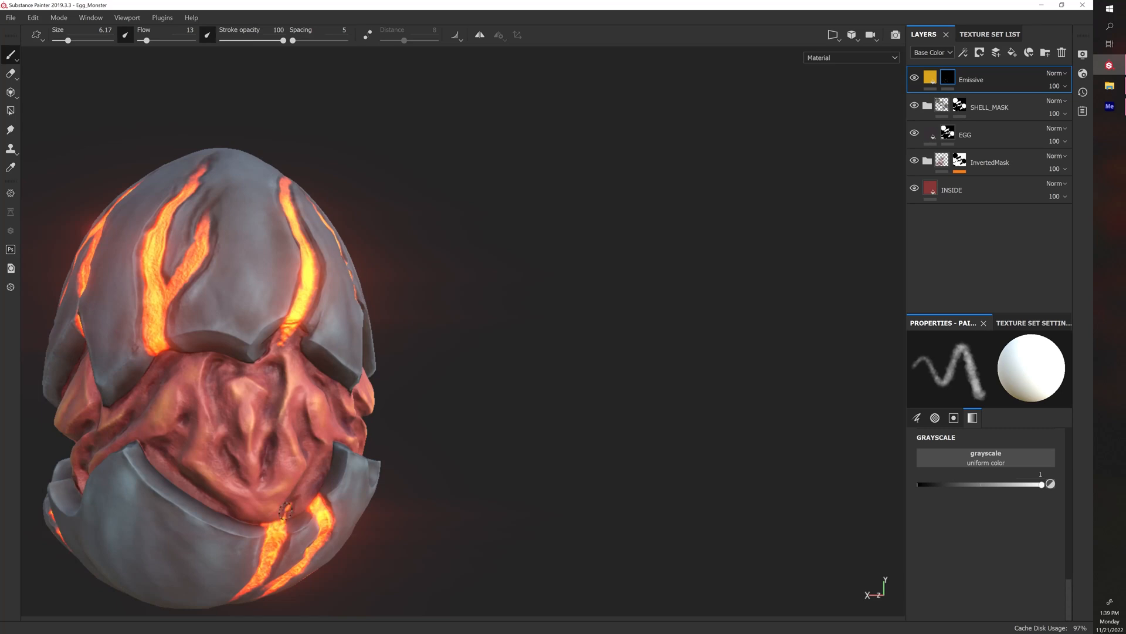
left_click_drag(315, 503, 309, 505, "alt")
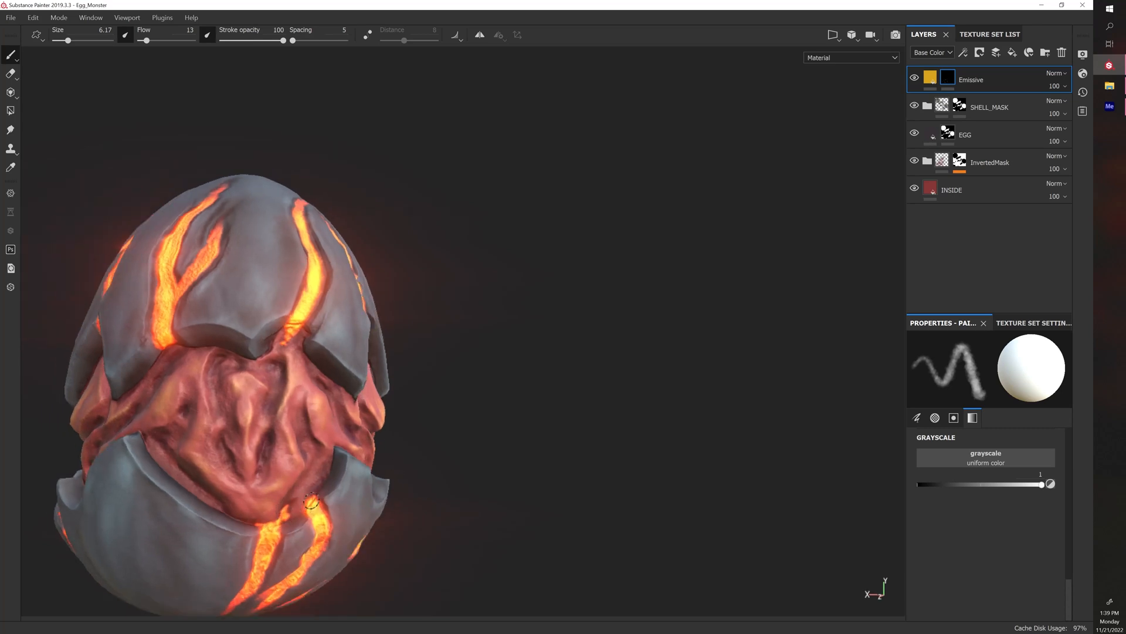
mouse_move(383, 469)
left_mouse_down("alt")
mouse_move(395, 421)
mouse_move(444, 467)
left_mouse_up("alt")
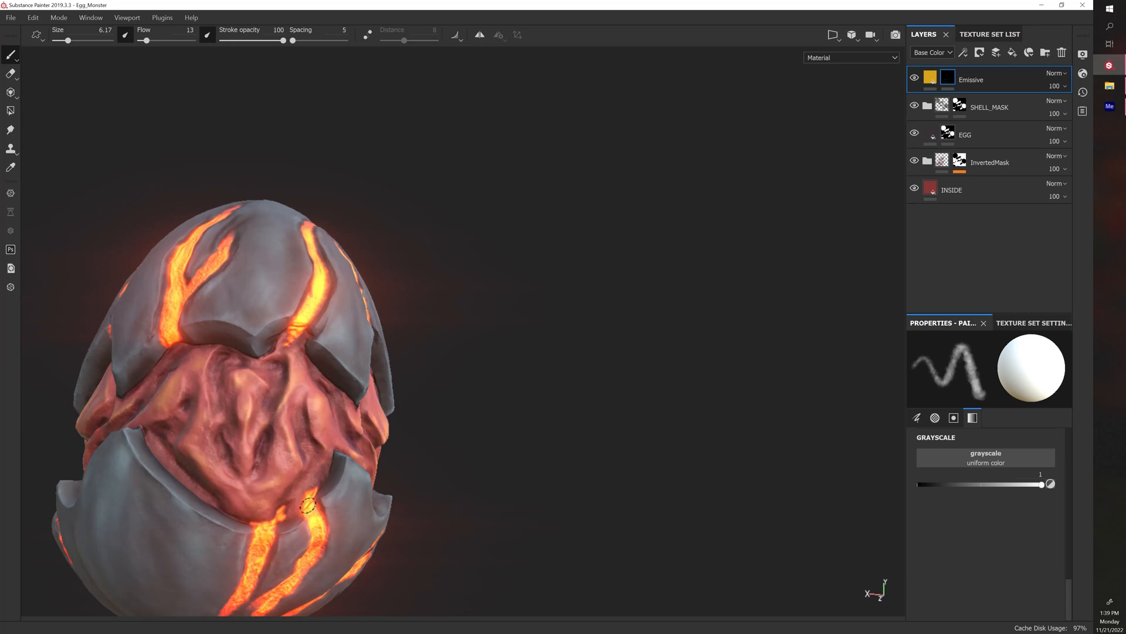
mouse_move(308, 505)
left_mouse_down("alt")
mouse_move(430, 423)
mouse_move(327, 477)
left_mouse_up("alt")
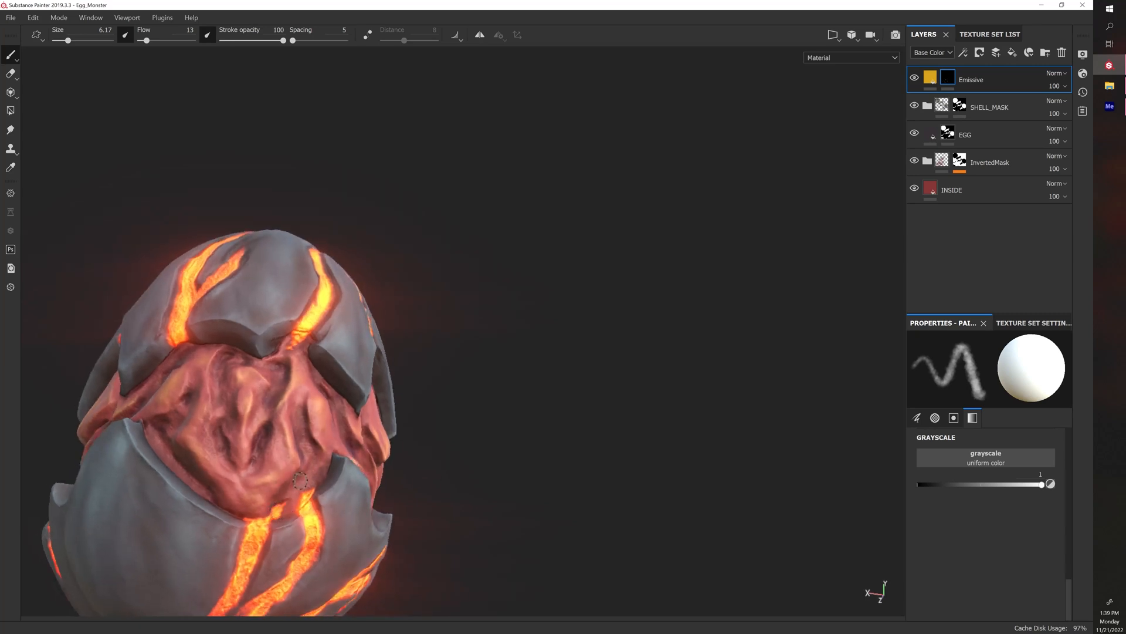
right_click_drag(299, 481, 352, 480, "alt")
Extend the glow from the base of the forked crack at the back of the head onto the flesh
left_click_drag(352, 480, 402, 479, "alt")
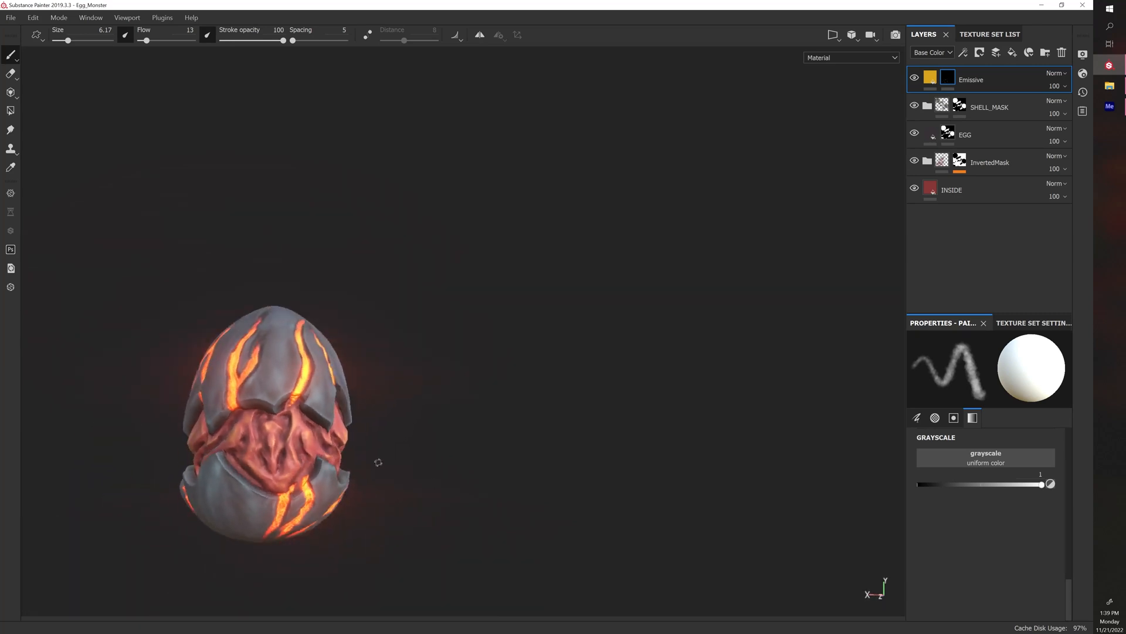
right_click_drag(378, 449, 393, 439, "alt")
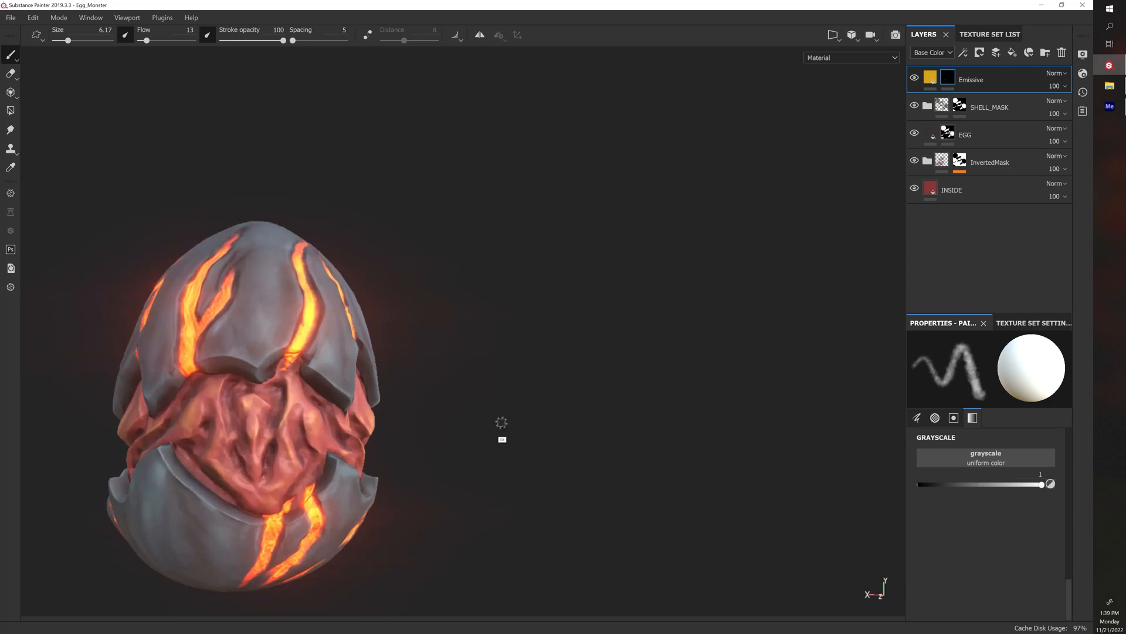
left_click_drag(502, 422, 550, 396, "alt")
mouse_move(401, 355)
left_mouse_down("alt")
mouse_move(203, 366)
mouse_move(478, 398)
left_mouse_up("alt")
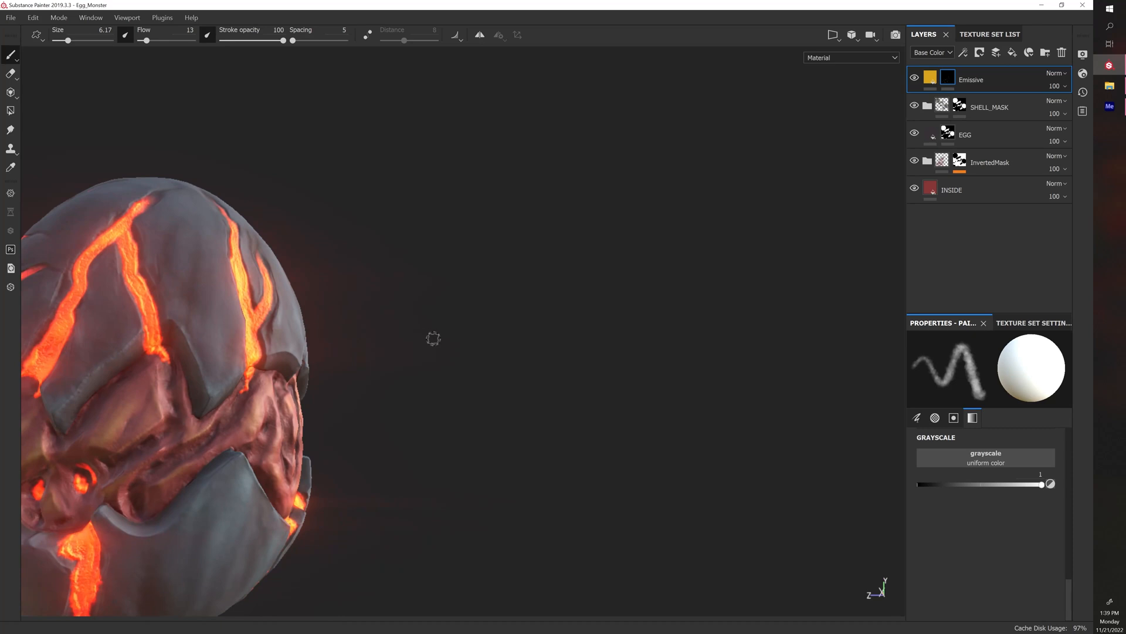
Examine the painted glow on the whole egg monster from the front and sides under different lighting angles
left_click_drag(434, 339, 418, 376, "alt")
scroll(376, 421, "up", 2)
scroll(362, 431, "down", 6)
left_click_drag(345, 431, 635, 433, "alt")
left_click_drag(485, 424, 537, 425, "alt")
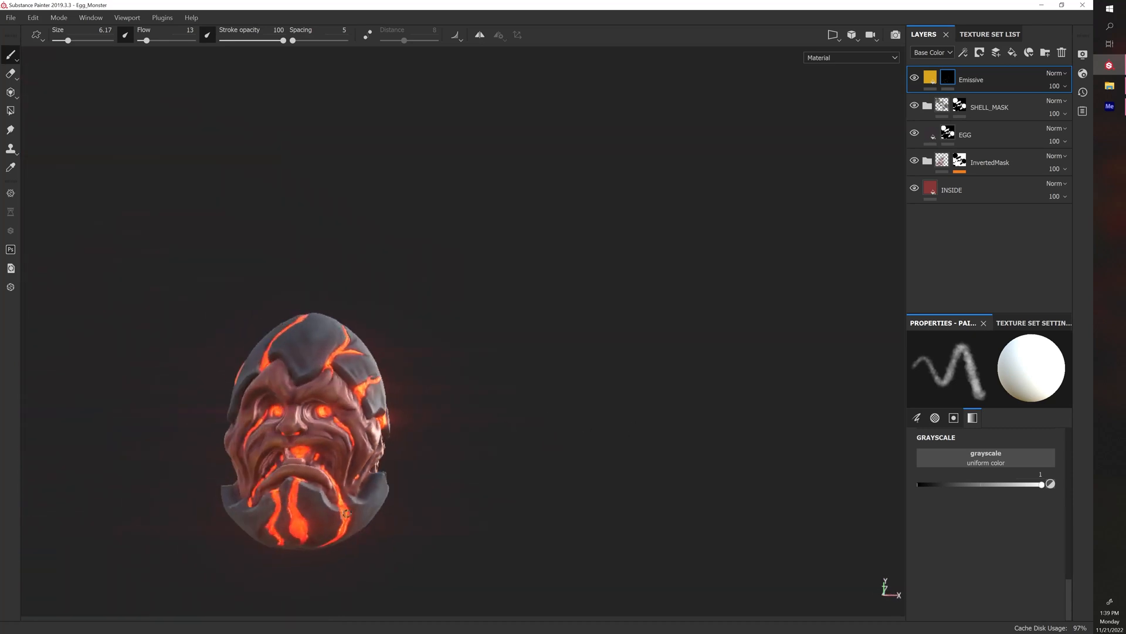
left_click_drag(346, 518, 555, 492, "alt")
right_click_drag(519, 493, 473, 490, "shift")
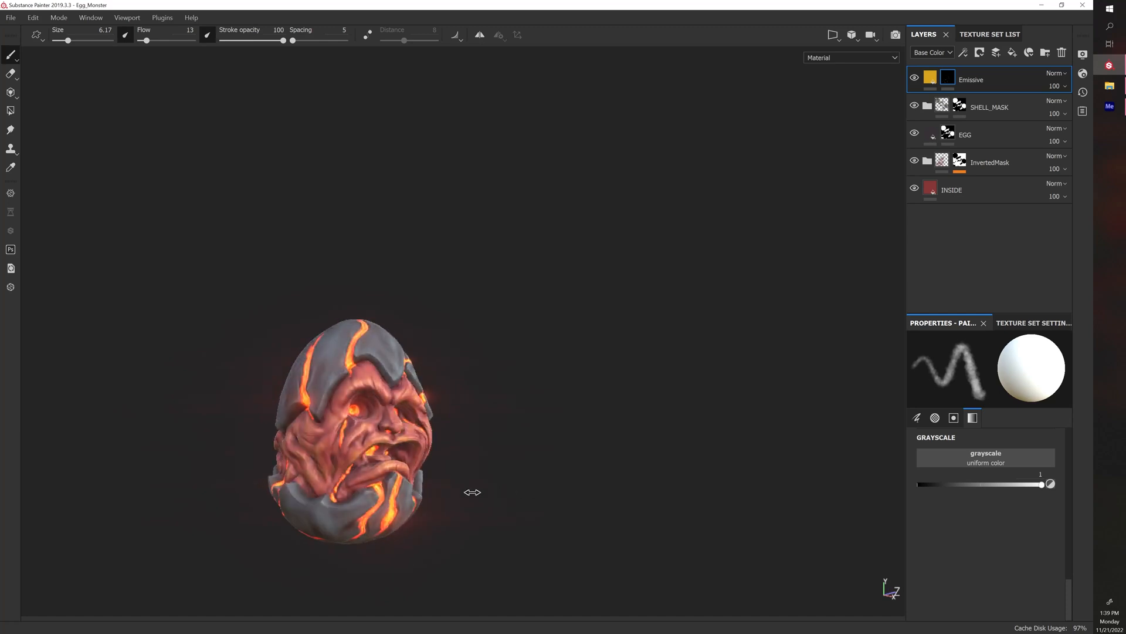
left_click_drag(525, 482, 411, 469, "alt")
right_click_drag(412, 468, 460, 471, "alt")
left_click_drag(545, 486, 282, 459, "alt")
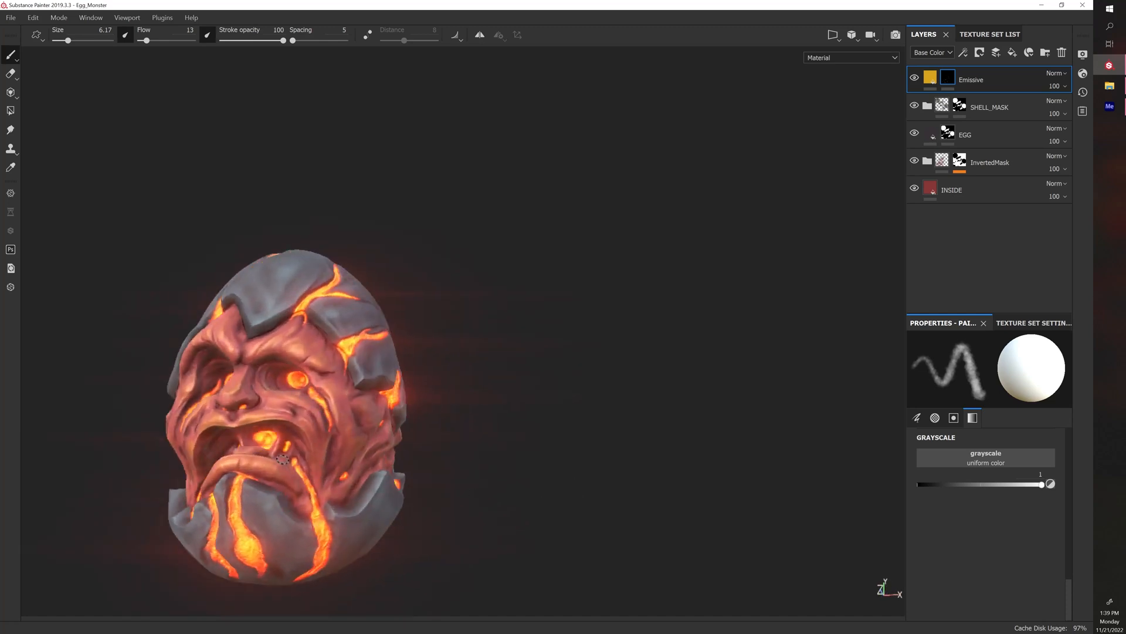
right_click_drag(434, 488, 392, 492, "alt")
left_click_drag(392, 493, 518, 478, "alt")
right_click_drag(518, 478, 524, 423, "shift")
left_click_drag(524, 423, 537, 427, "alt")
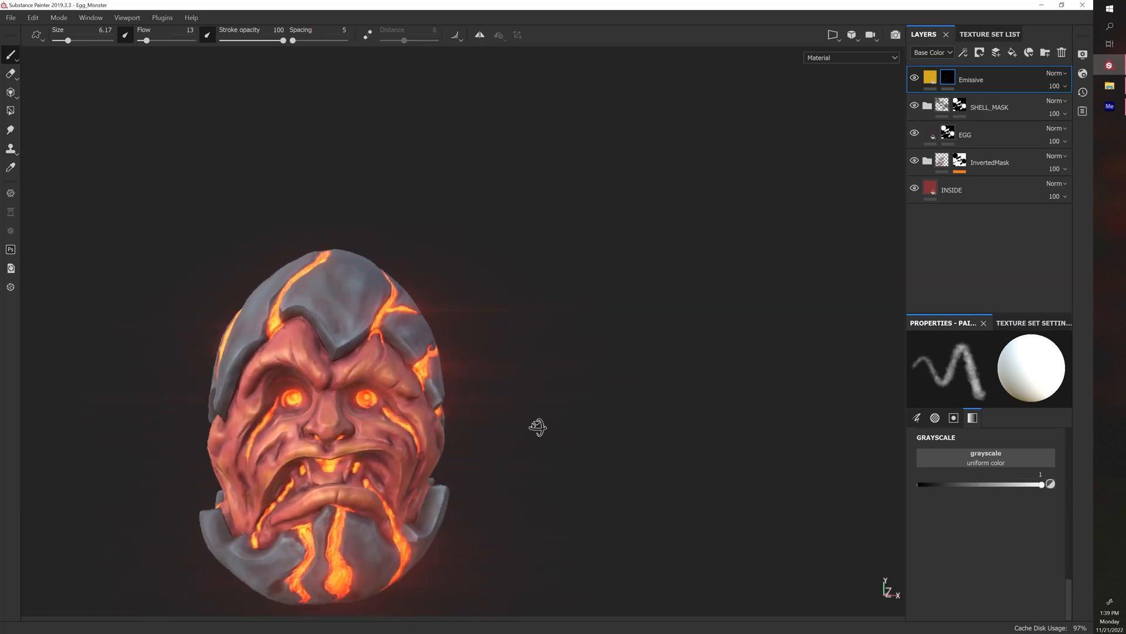
Save the project
key("ctrl+s")
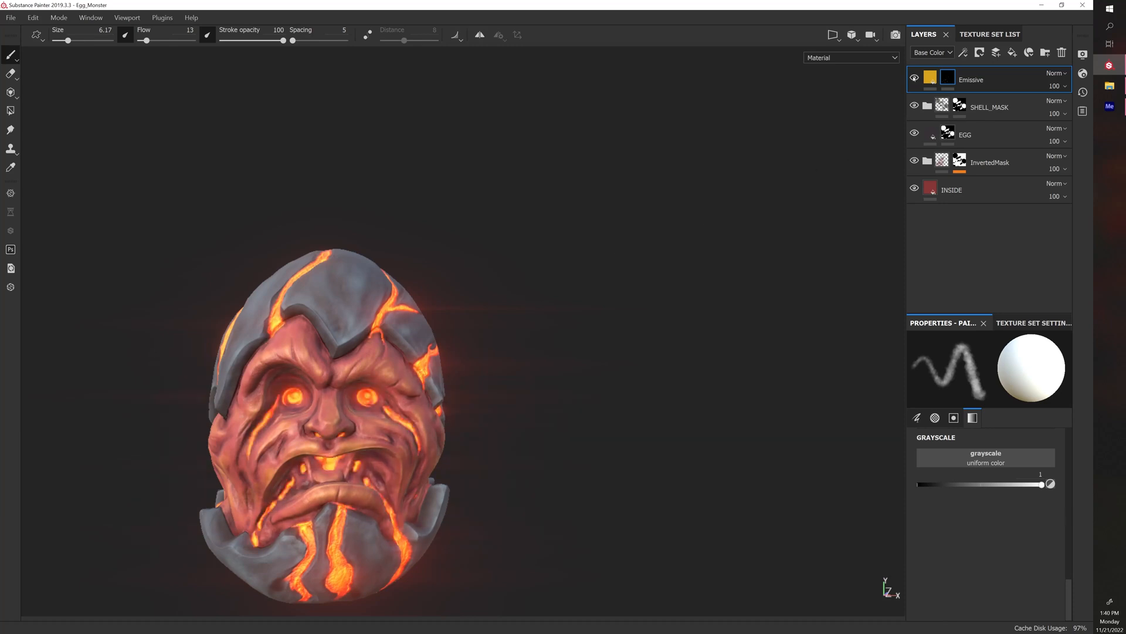
Paint and enlarge glow spots in the folds and hollows of the left cheek above the lower shell
scroll(728, 235, "up", 5)
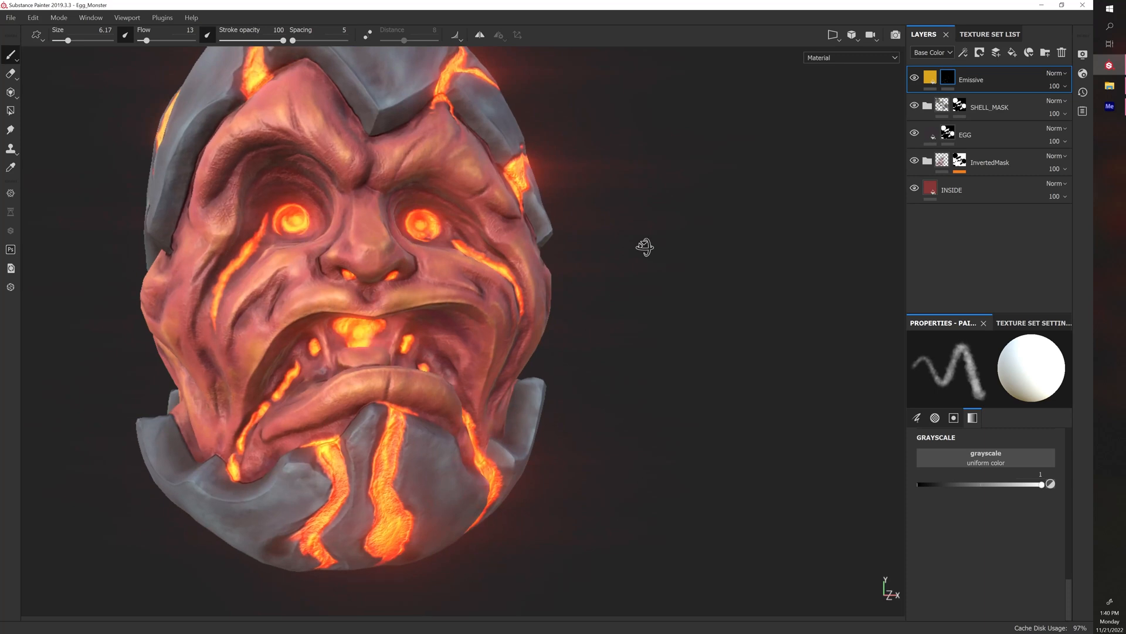
mouse_move(645, 247)
left_mouse_down("alt")
mouse_move(580, 245)
mouse_move(667, 245)
mouse_move(475, 228)
left_mouse_up("alt")
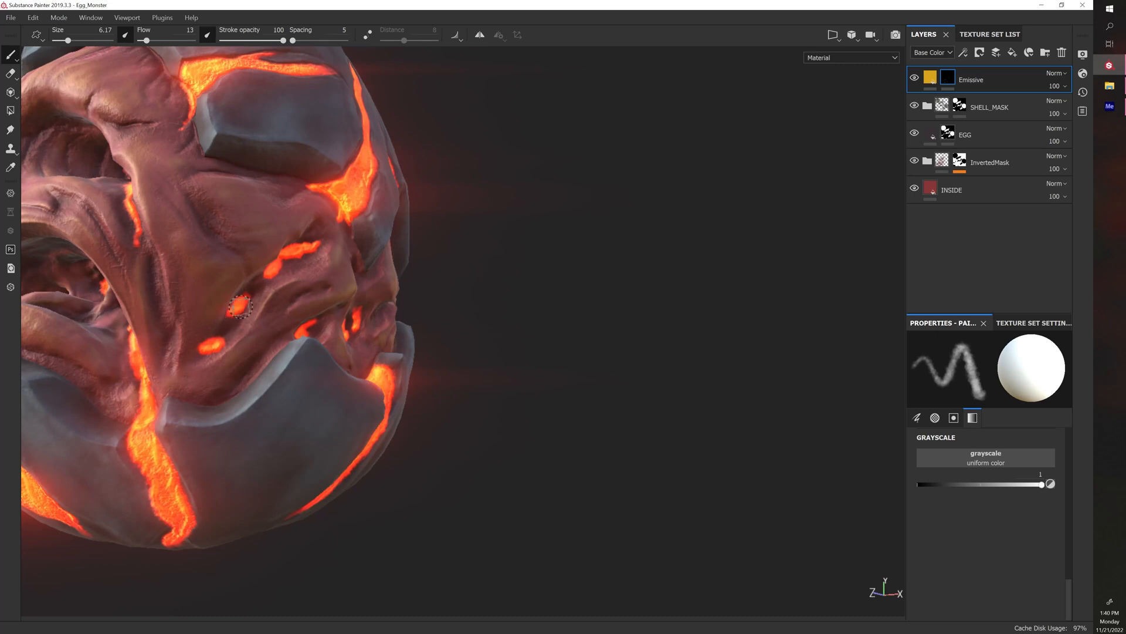
left_click_drag(238, 311, 537, 386, "alt")
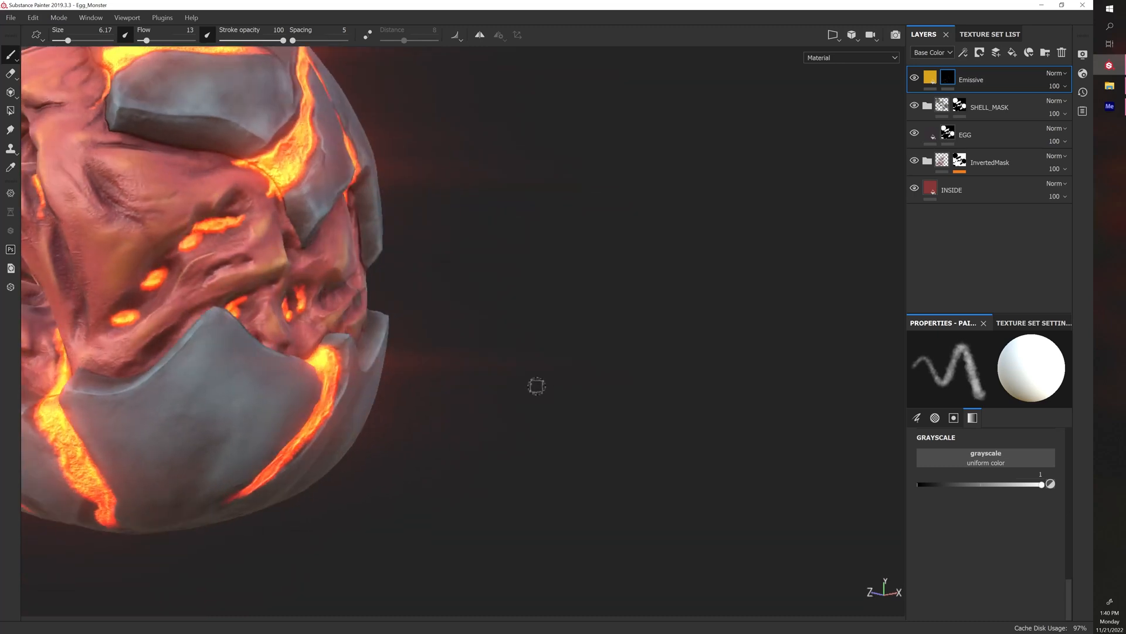
left_click_drag(157, 272, 169, 268)
left_click_drag(130, 311, 136, 307)
Enlarge the glow in the left side's small flesh hollows and widen the top of the lower-shell crack beneath them
left_click_drag(288, 220, 280, 272, "alt")
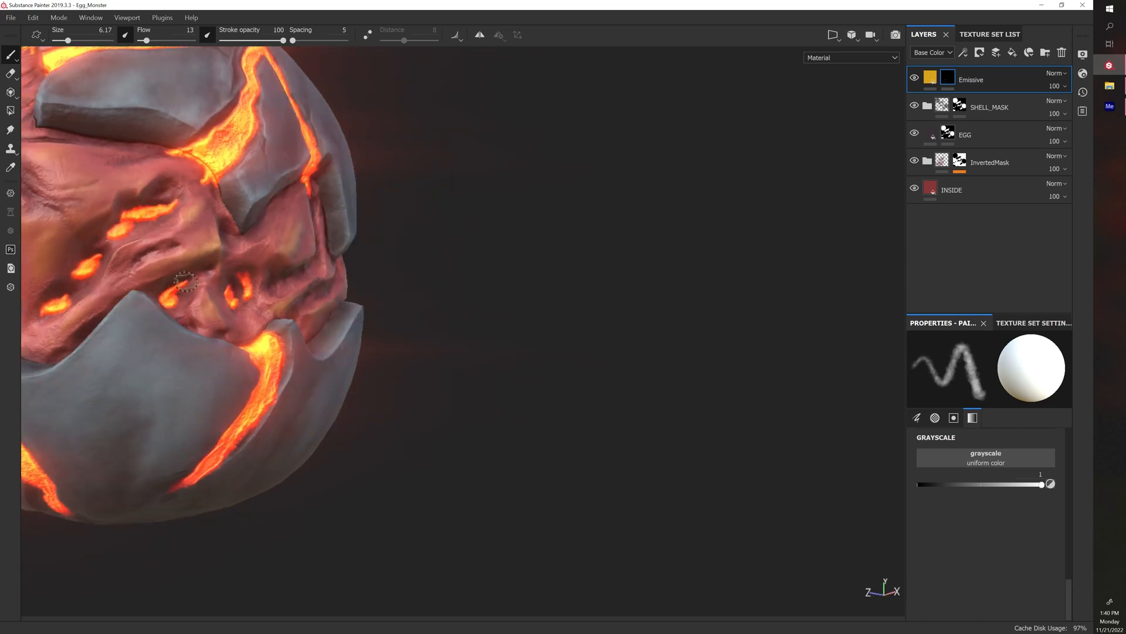
left_click_drag(362, 254, 339, 259, "alt")
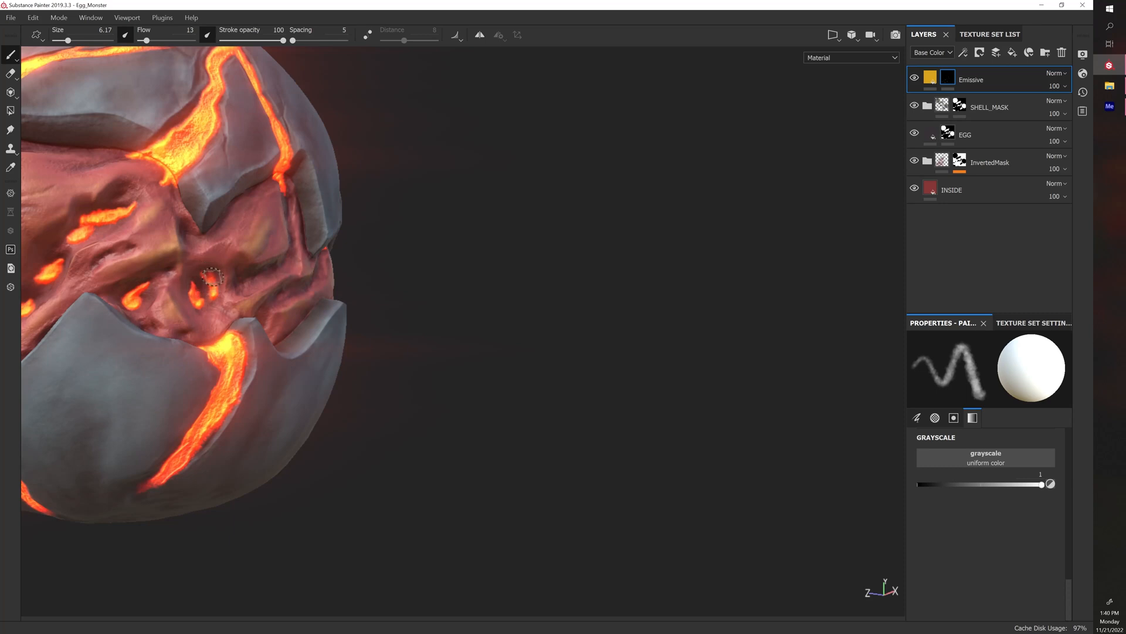
mouse_move(450, 231)
left_mouse_down("alt")
mouse_move(425, 219)
mouse_move(388, 228)
left_mouse_up("alt")
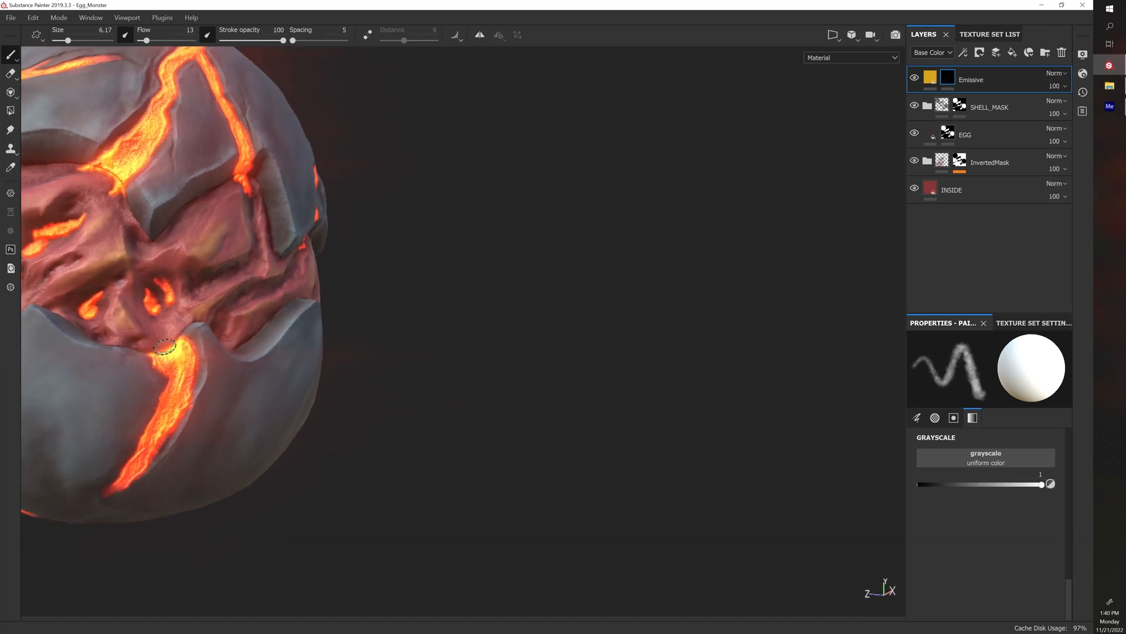
left_click_drag(352, 284, 356, 311, "alt")
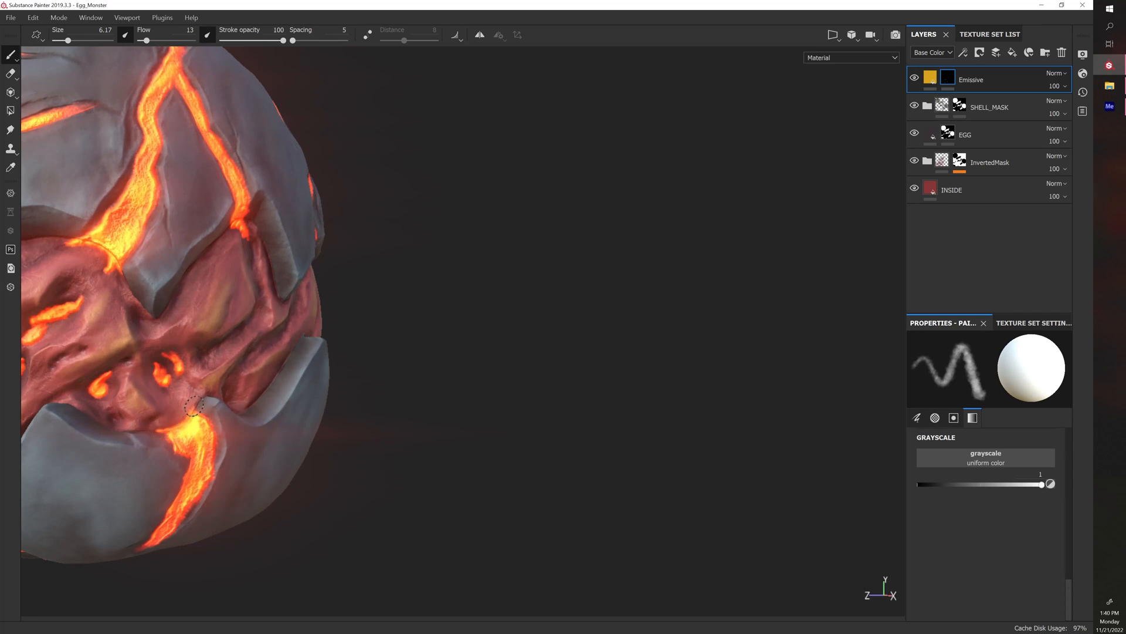
left_click_drag(422, 409, 366, 376, "alt")
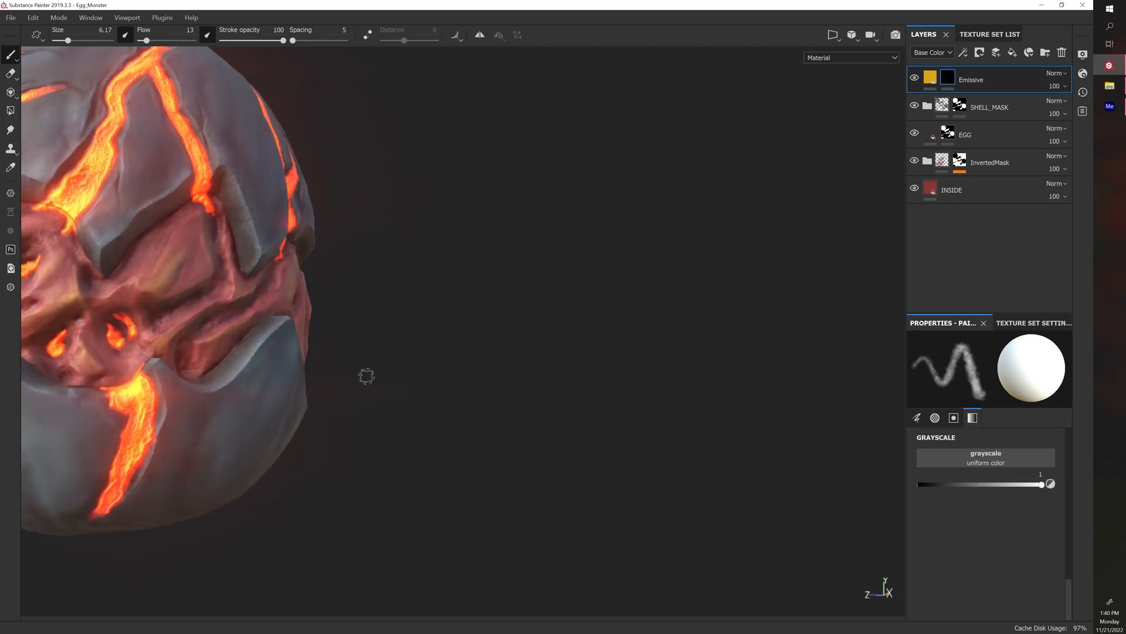
Increase the brush size to 9.5 and paint glow spots in two flesh hollows at the back of the head
right_click_drag(509, 383, 490, 379, "alt")
left_click_drag(491, 379, 441, 380, "alt")
right_click_drag(442, 380, 548, 356, "alt")
left_click_drag(534, 357, 466, 387, "alt")
scroll(519, 393, "down", 2)
scroll(517, 393, "up", 4)
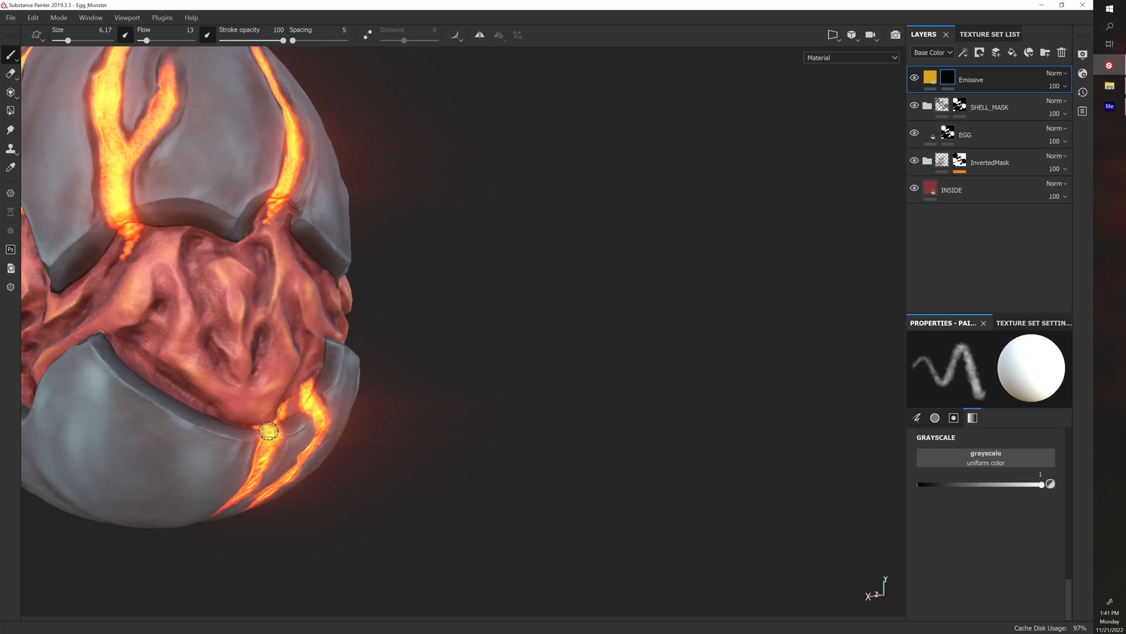
key("bracketright")
key("bracketright")
key("bracketright")
left_click_drag(131, 344, 136, 352)
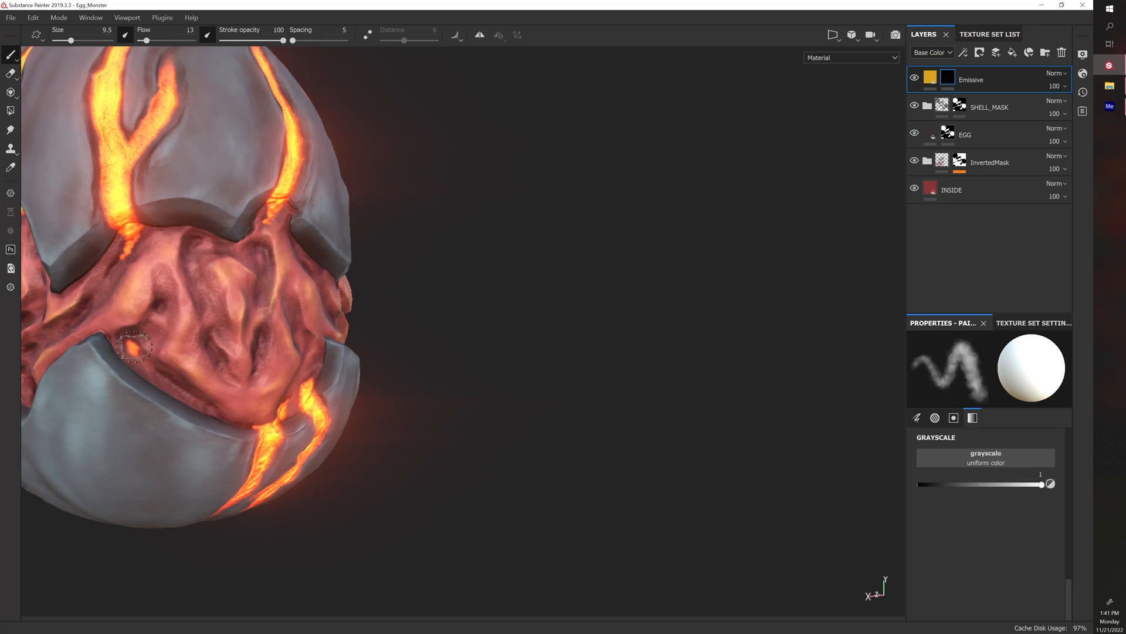
left_click_drag(159, 303, 168, 312)
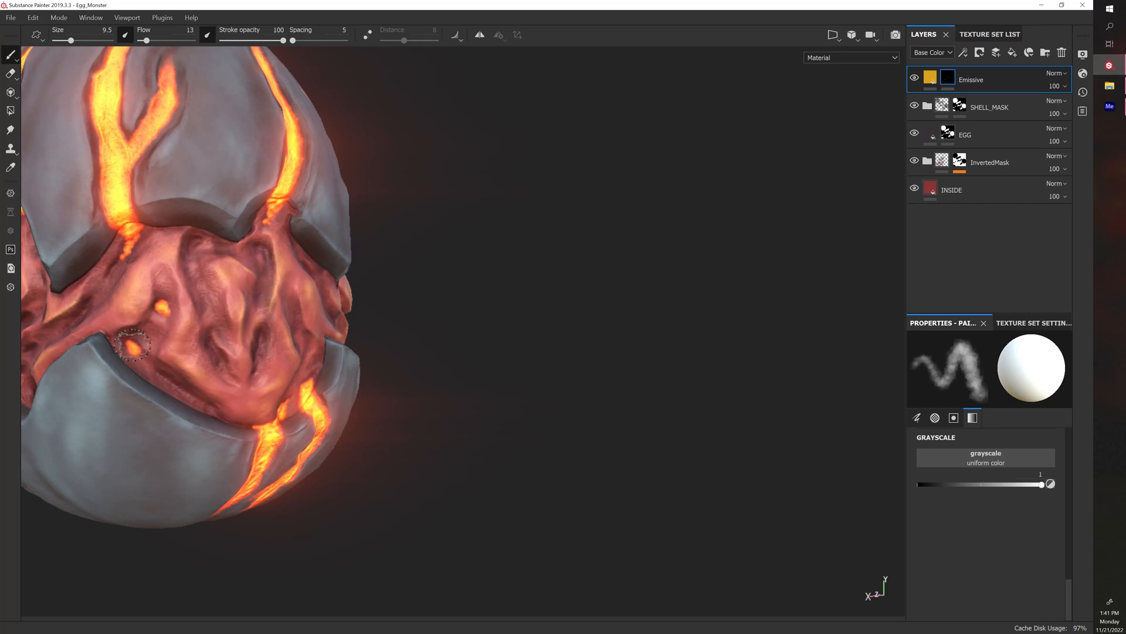
Extend the lower glow spot at the back into a strip along the lower shell's rim toward the cracks
left_click_drag(294, 285, 278, 270, "alt")
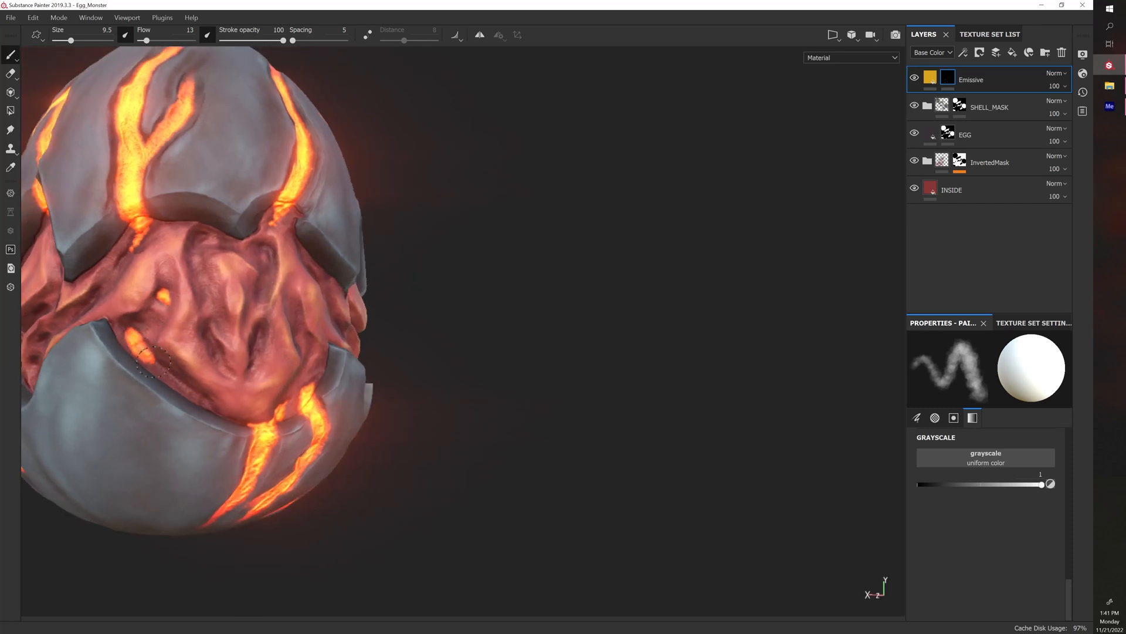
left_click_drag(153, 362, 192, 390)
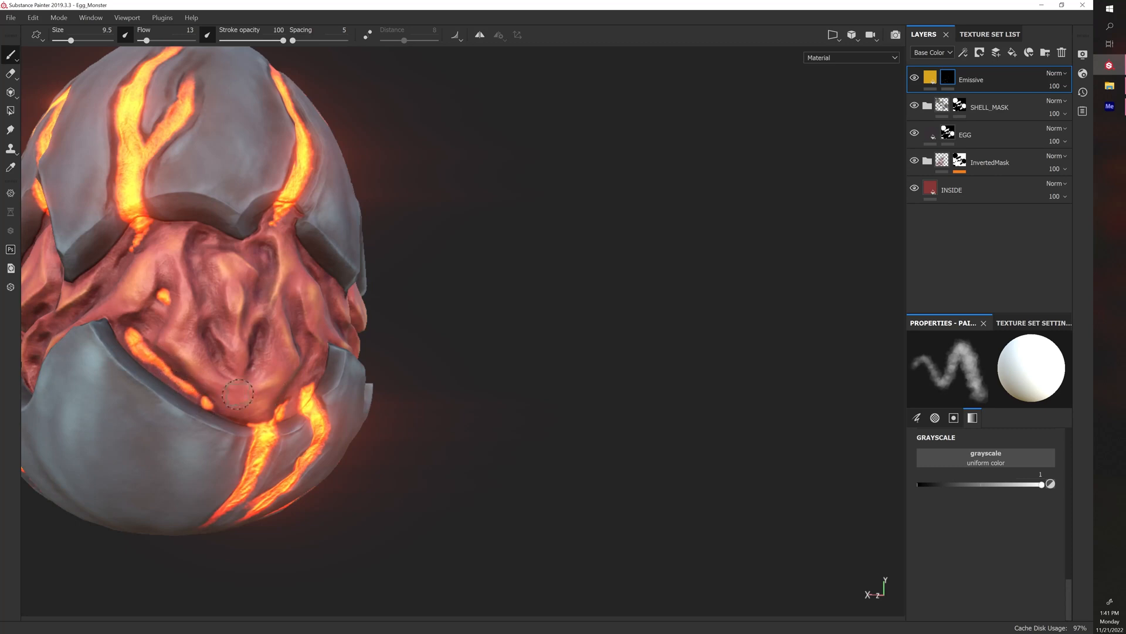
Reduce the brush size to 4.35 and paint a thin glow line joining the rim strip at the back to the lower-shell cracks
key("bracketleft")
key("bracketleft")
key("bracketleft")
key("bracketleft")
key("bracketleft")
key("bracketleft")
key("bracketleft")
key("bracketleft")
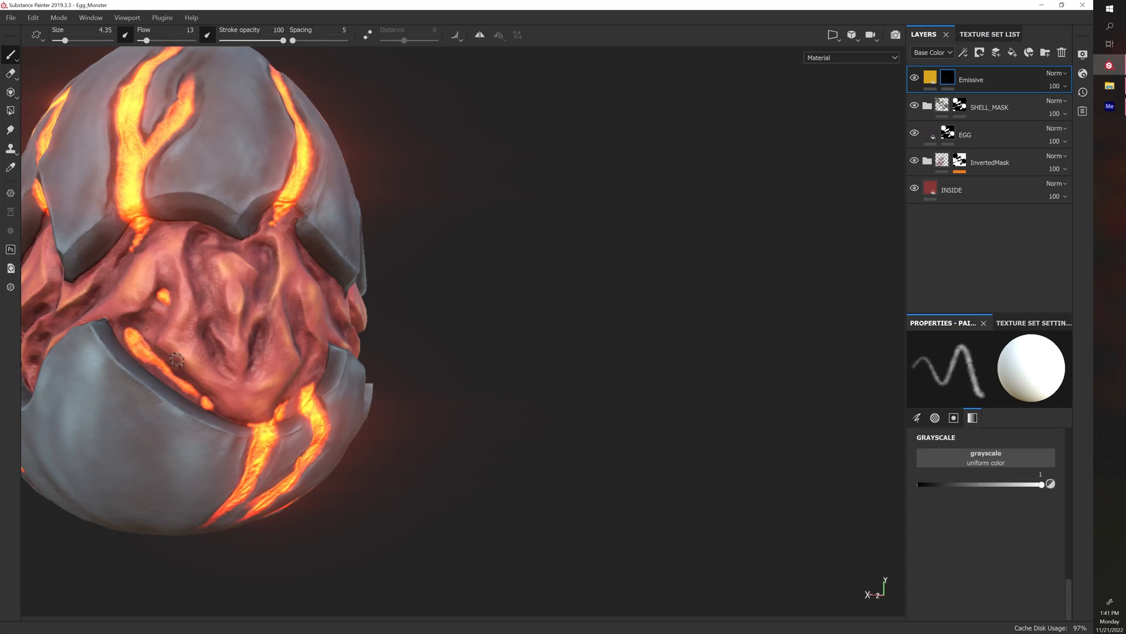
left_click_drag(176, 359, 348, 323, "alt")
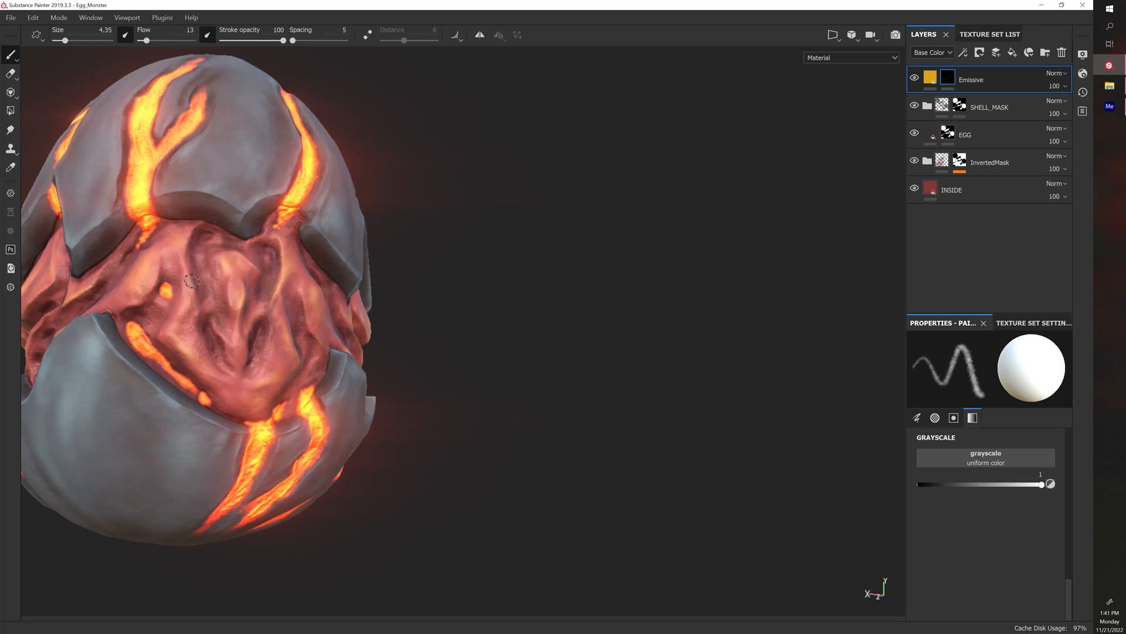
left_click_drag(192, 281, 378, 272, "alt")
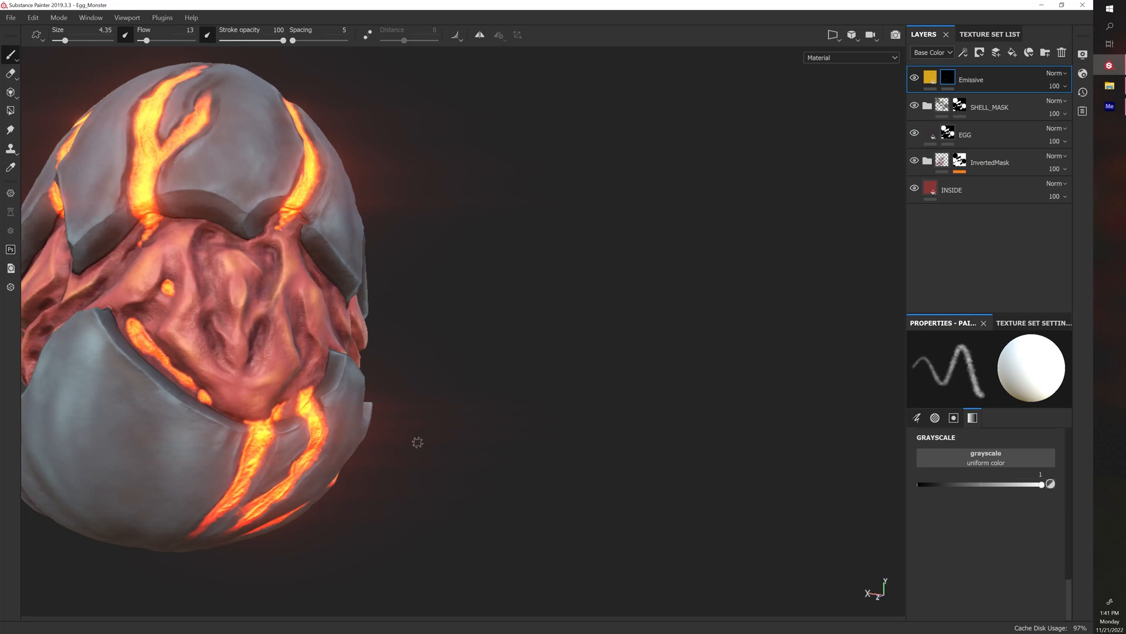
right_click_drag(418, 442, 518, 452, "alt")
left_click_drag(518, 452, 496, 462, "alt")
left_click_drag(167, 431, 176, 440)
left_click_drag(420, 539, 424, 518, "alt")
left_click_drag(181, 449, 226, 456)
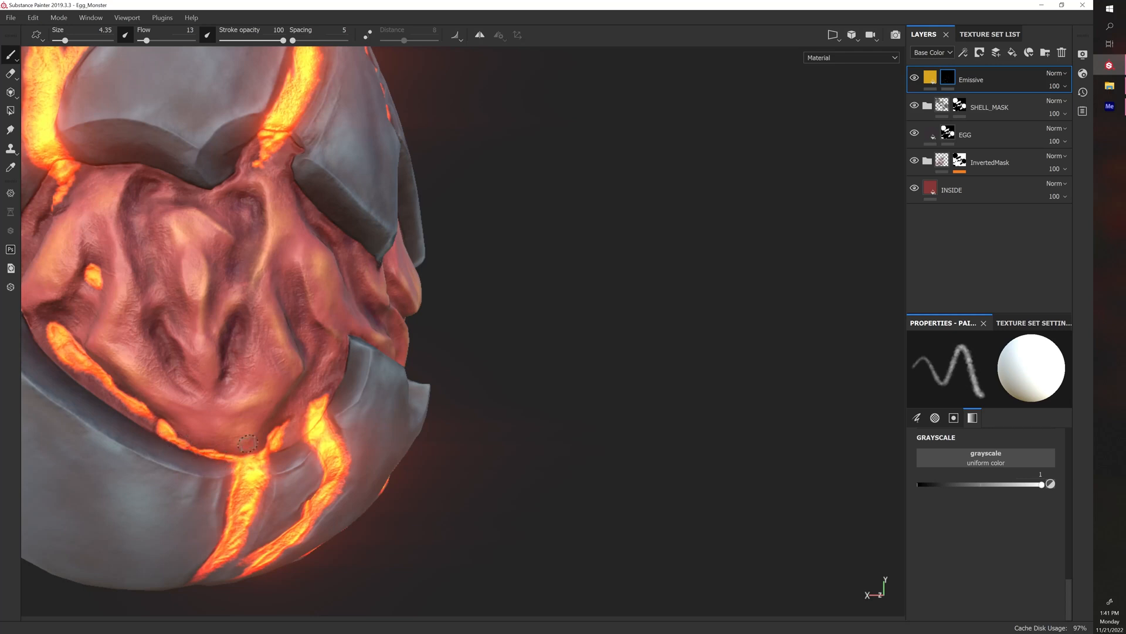
Set the brush size to 7.2 and paint a hook-shaped glow in the flesh hollow beneath the upper shell at the back of the head
left_click_drag(247, 444, 332, 424, "alt")
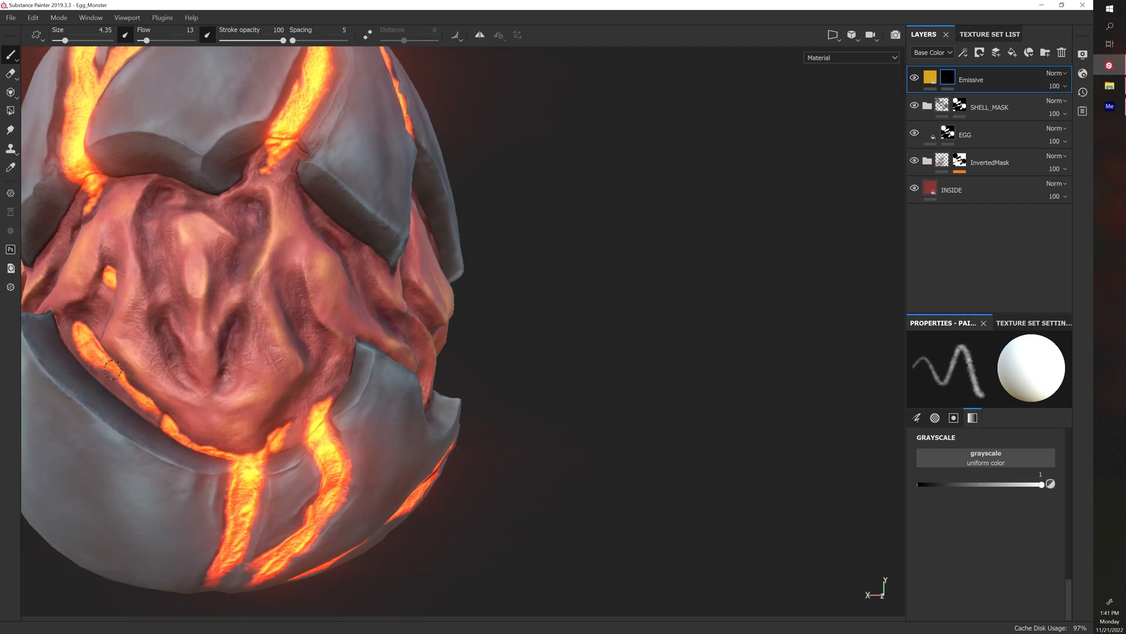
left_click_drag(523, 408, 501, 376, "alt")
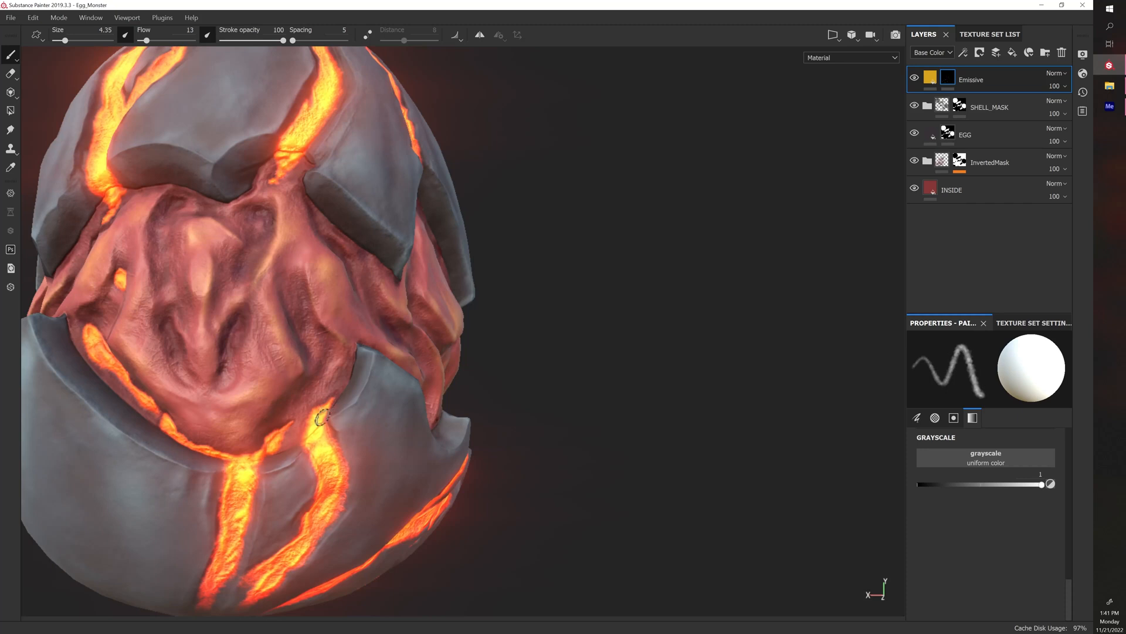
left_click_drag(496, 405, 520, 381, "alt")
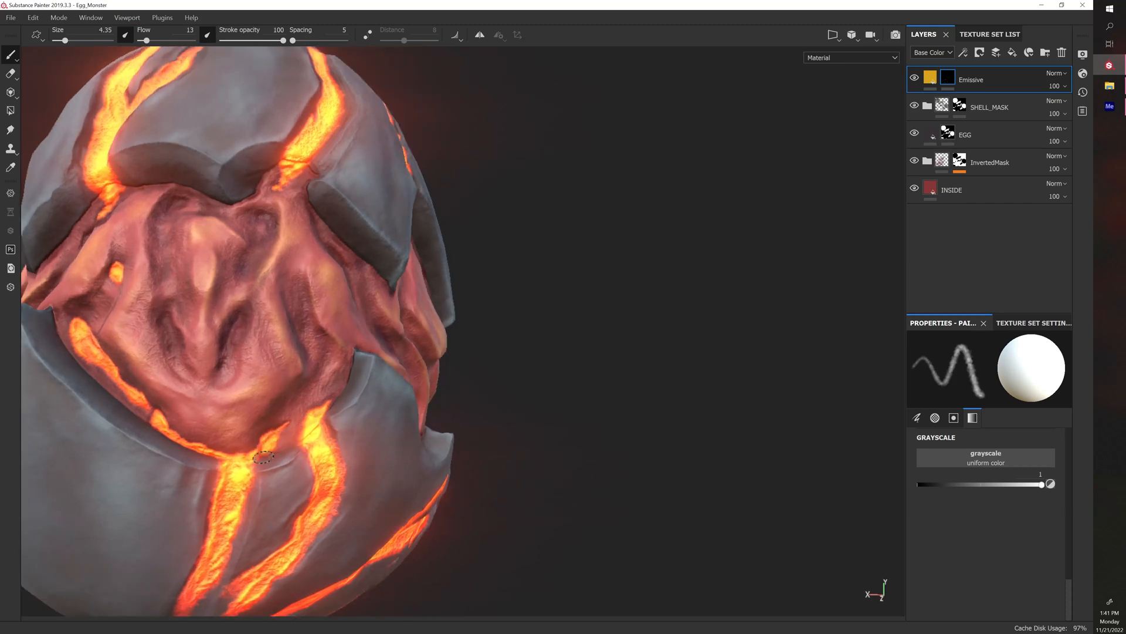
scroll(264, 447, "down", 5)
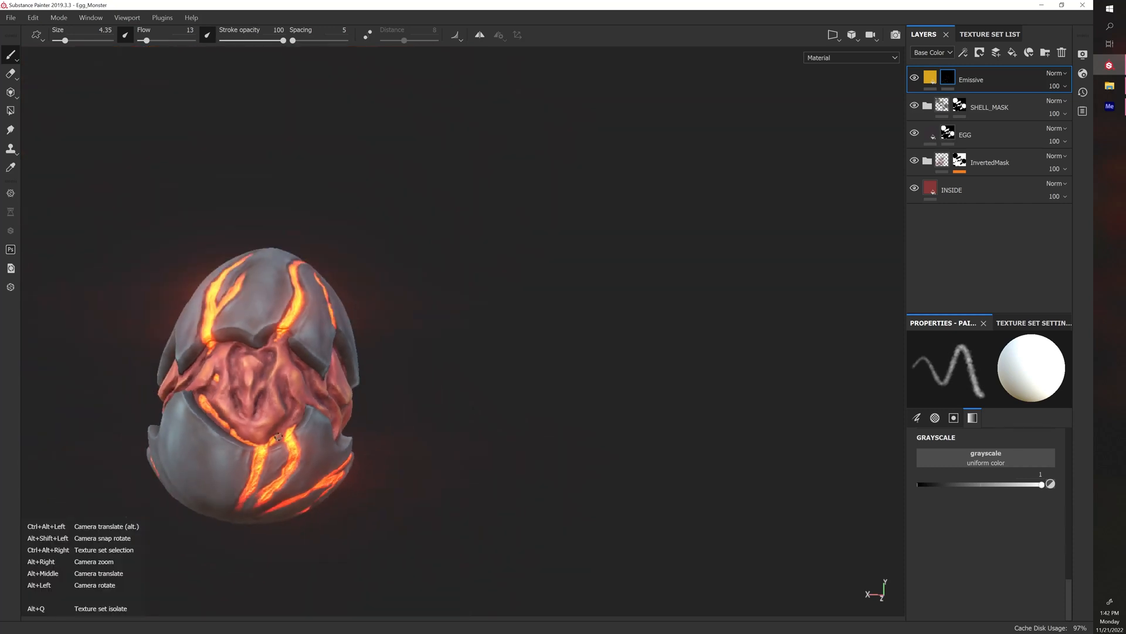
left_click_drag(520, 431, 490, 469, "alt")
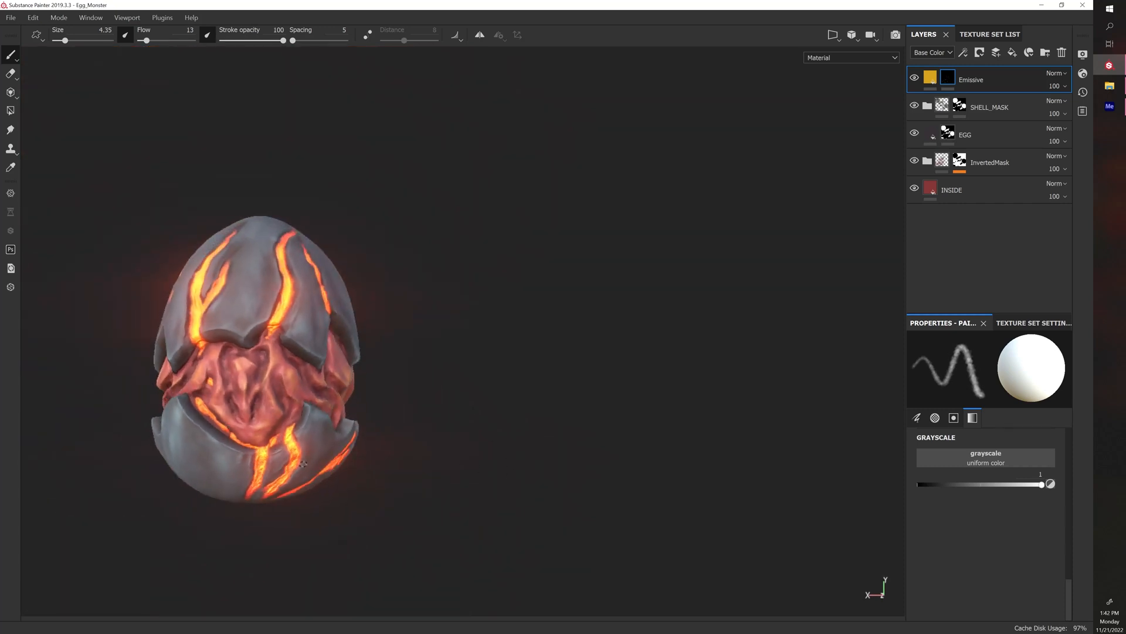
right_click_drag(450, 452, 501, 356, "alt")
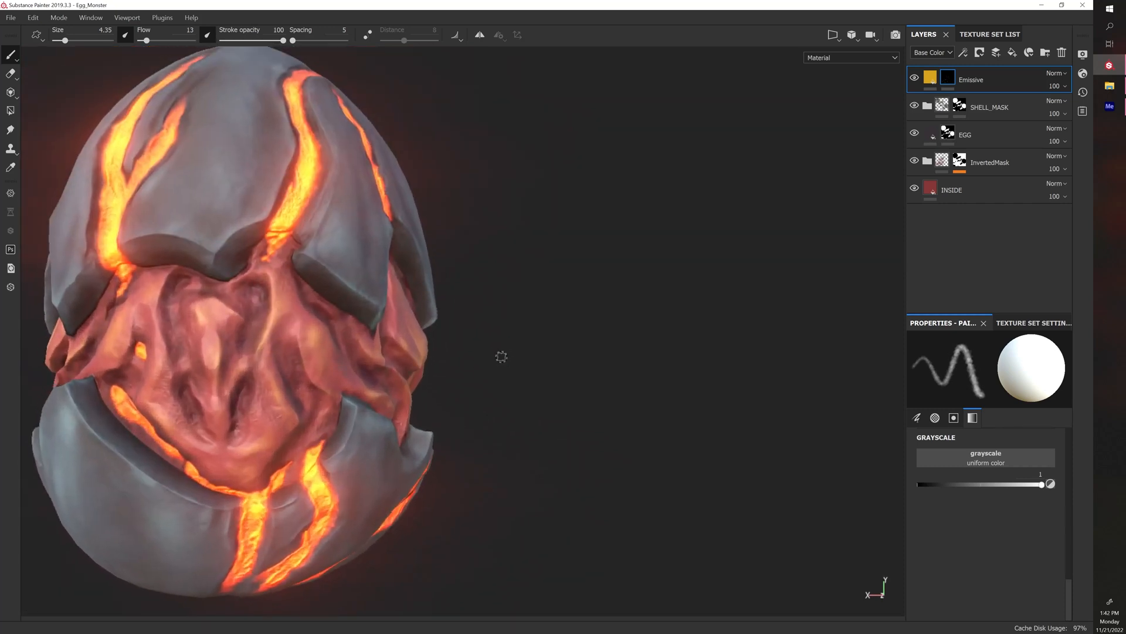
right_click_drag(308, 237, 323, 238, "ctrl")
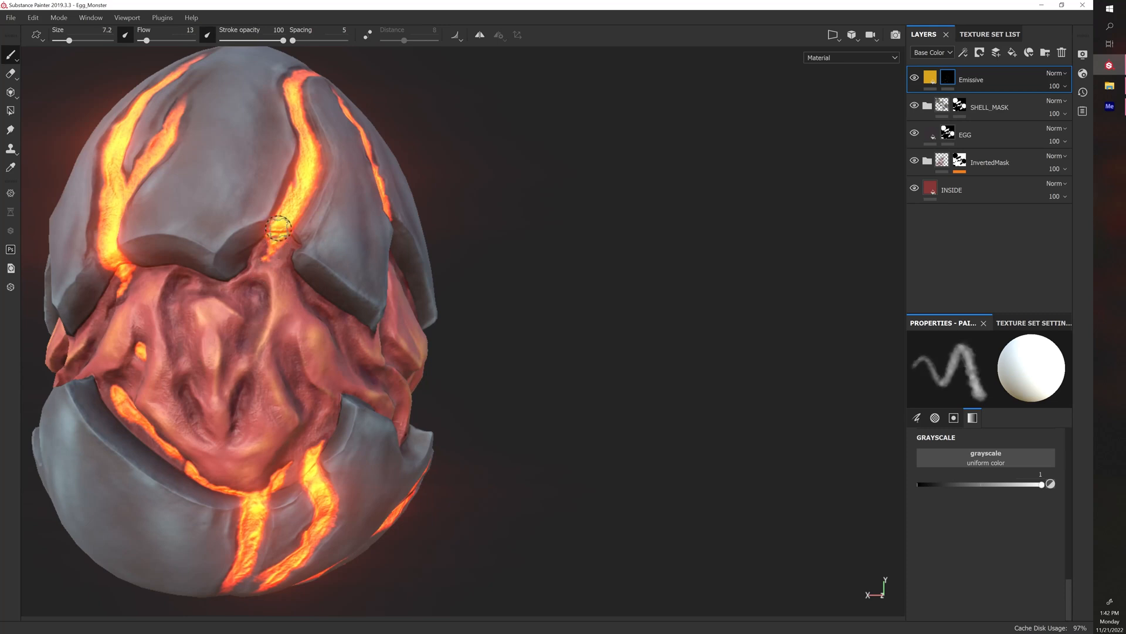
mouse_move(256, 287)
left_mouse_down()
mouse_move(262, 313)
mouse_move(254, 288)
left_mouse_up()
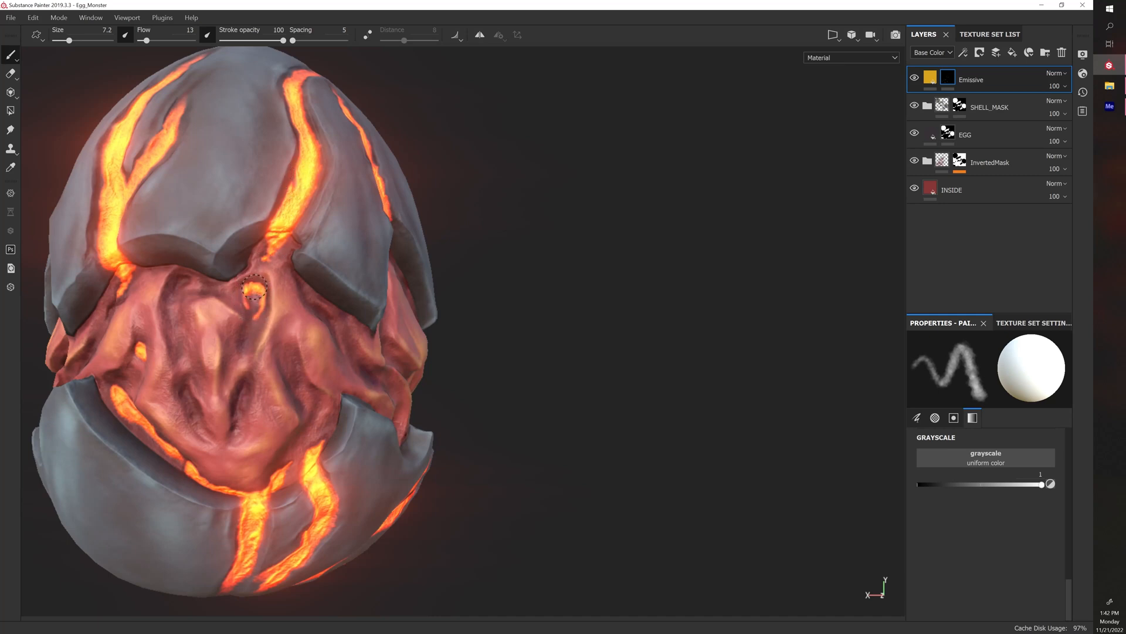
key("[")
key("[")
key("[")
key("[")
key("[")
key("[")
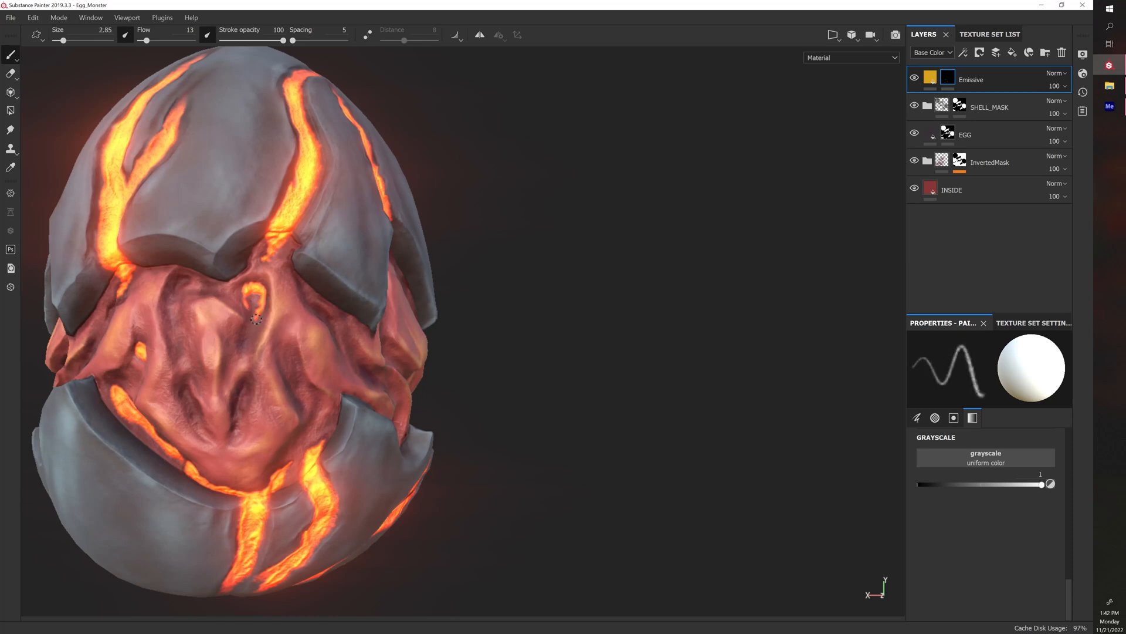
With brush size 6.21, paint glow into the two slits at the centre of the back flesh and the upper creases beside the hook-shaped glow
key("]")
key("]")
key("]")
key("]")
key("]")
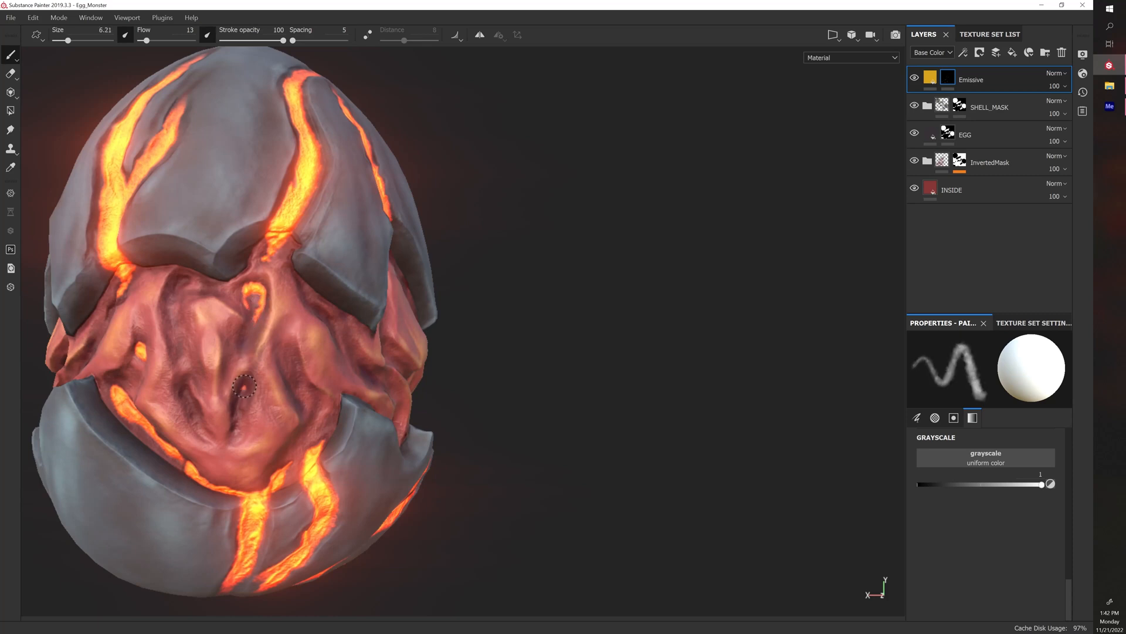
left_click(245, 388)
left_click_drag(245, 388, 236, 428)
left_click_drag(188, 392, 203, 430)
mouse_move(176, 289)
left_mouse_down()
mouse_move(192, 276)
mouse_move(176, 291)
mouse_move(218, 288)
mouse_move(207, 282)
left_mouse_up()
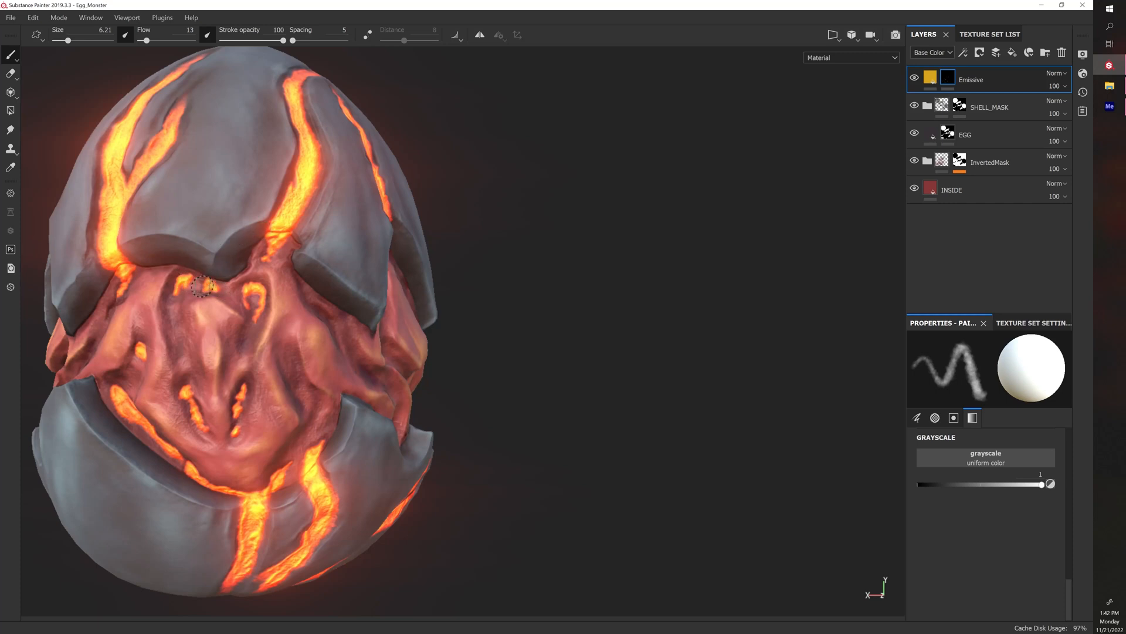
left_click(183, 352)
Paint glow spots in the round hollow above the lower shell and along the flesh creases on the head's left side
scroll(205, 320, "down", 5)
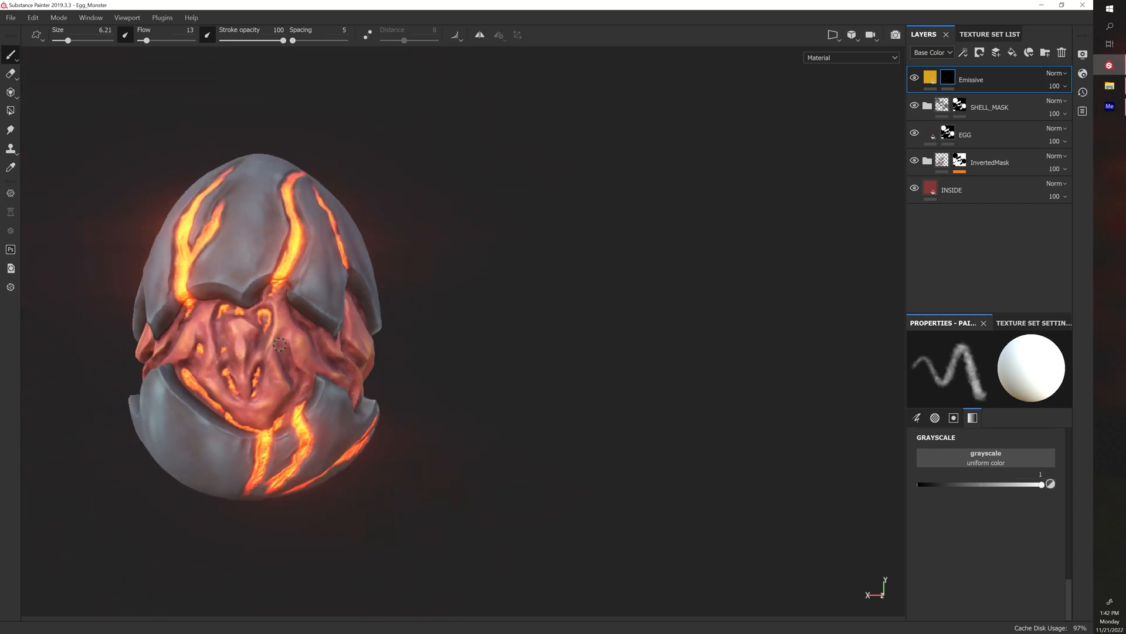
left_click_drag(405, 368, 473, 382, "alt")
scroll(405, 368, "up", 5)
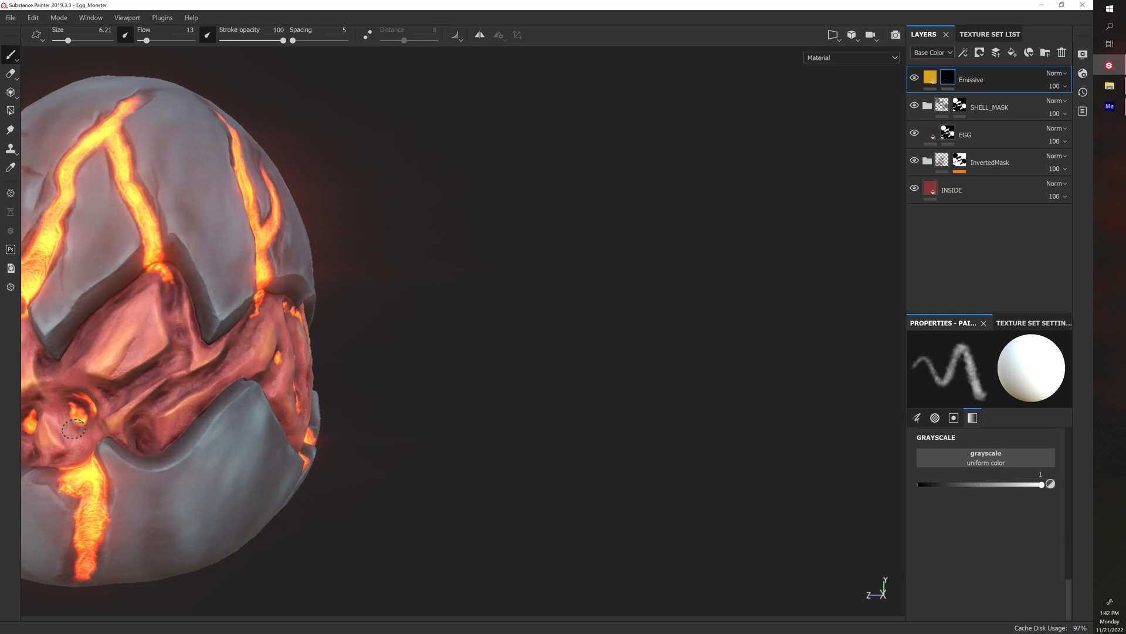
scroll(164, 440, "up", 3)
left_click_drag(140, 432, 147, 441)
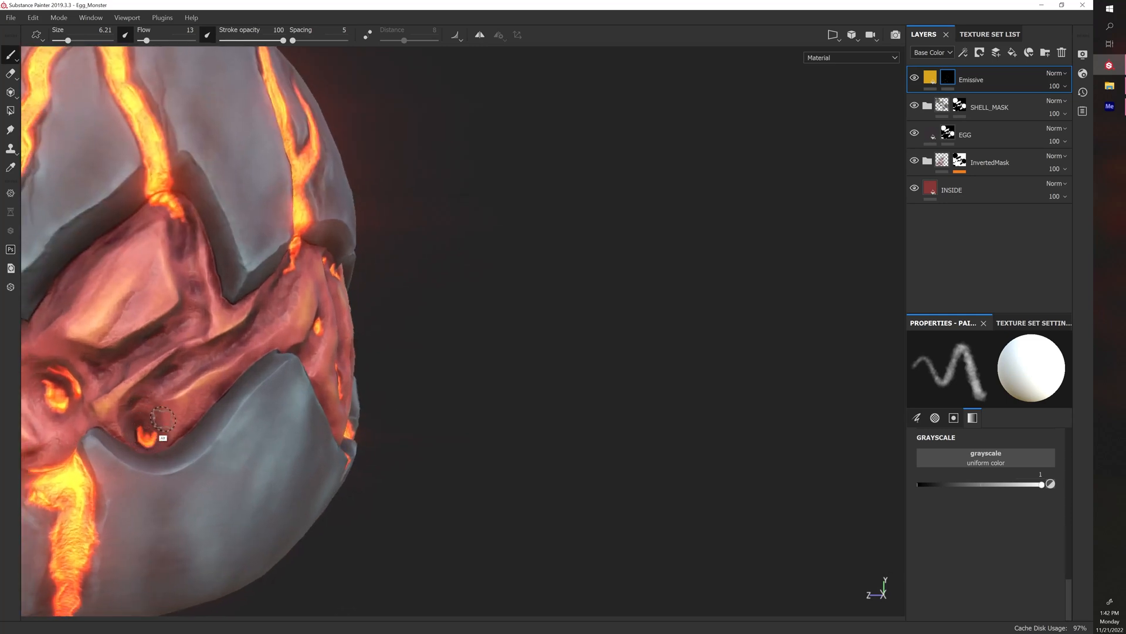
left_click_drag(110, 362, 94, 371)
left_click_drag(162, 375, 170, 374)
left_click_drag(253, 324, 240, 339)
Extend the left side's upper-shell crack glow down the flesh fold, and add spots in the crease below and the round hollow
mouse_move(187, 232)
left_mouse_down()
mouse_move(179, 218)
mouse_move(191, 260)
left_mouse_up()
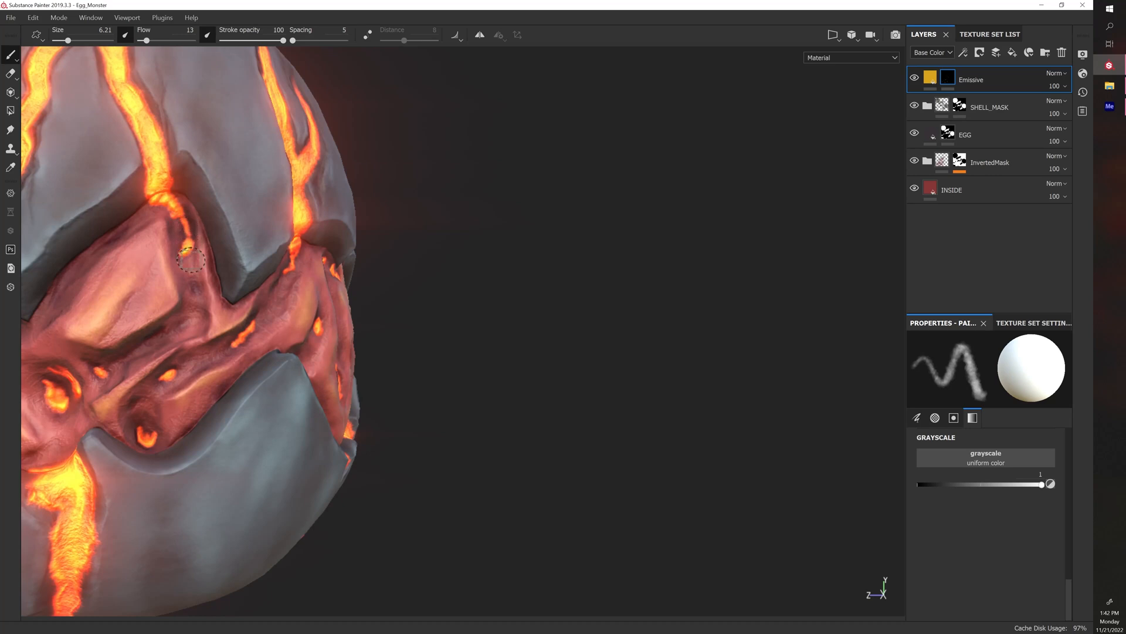
left_click(196, 286)
mouse_move(186, 321)
left_mouse_down()
mouse_move(150, 342)
mouse_move(163, 329)
left_mouse_up()
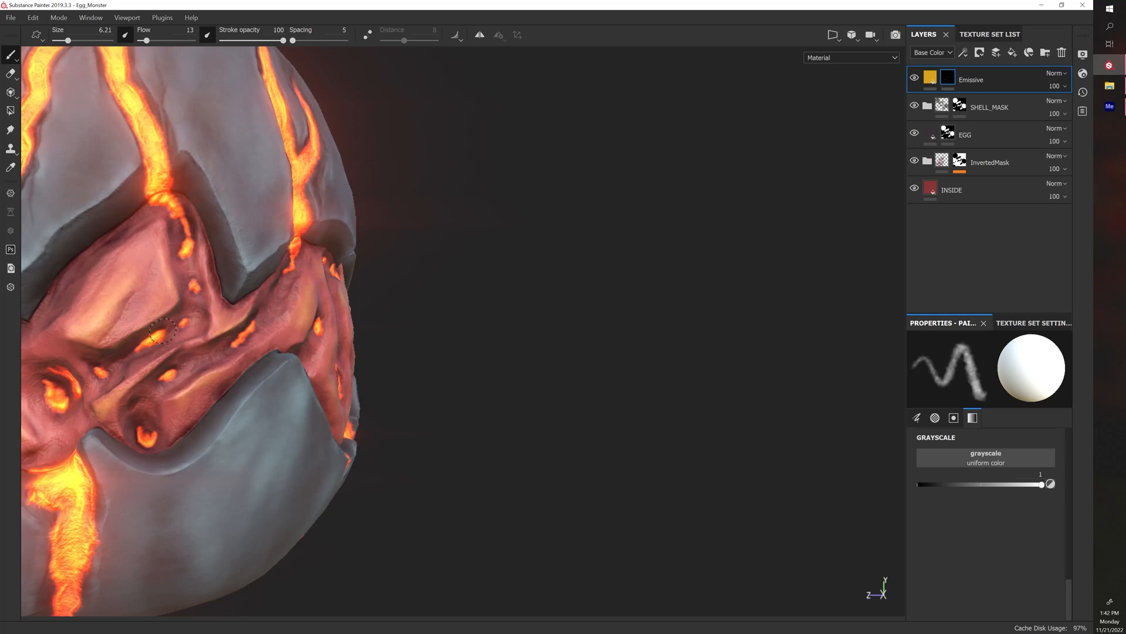
left_click(135, 404)
Add a small glow spot in the left cheek fold just above the lower shell
mouse_move(394, 371)
left_mouse_down("alt")
mouse_move(407, 353)
mouse_move(428, 392)
left_mouse_up("alt")
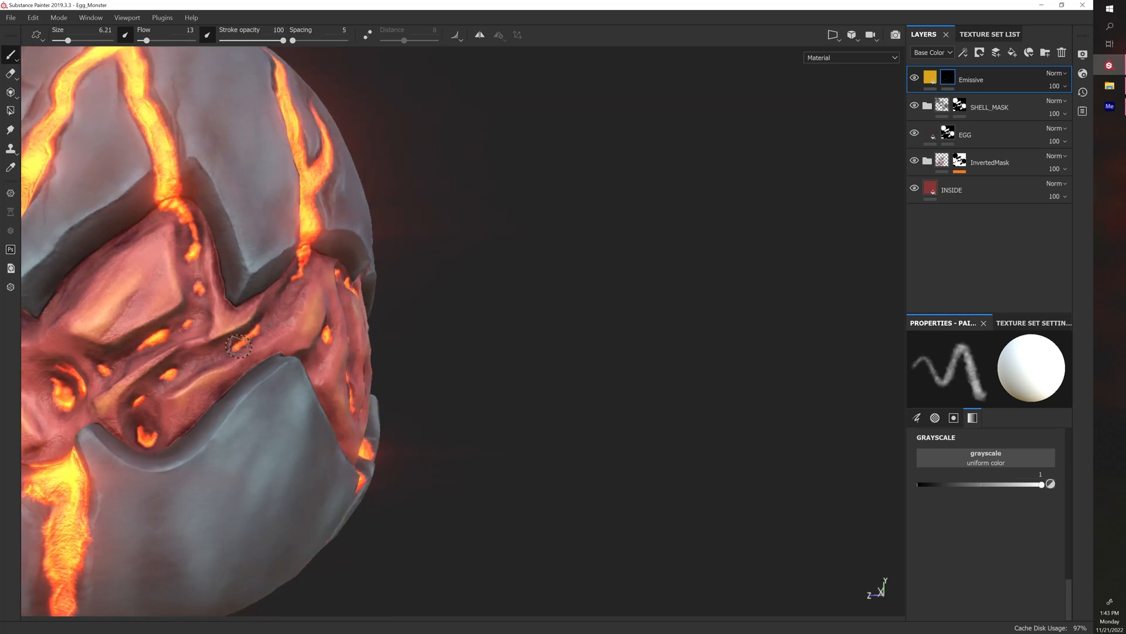
scroll(423, 343, "down", 5)
left_click_drag(427, 342, 447, 354, "alt")
scroll(417, 367, "up", 5)
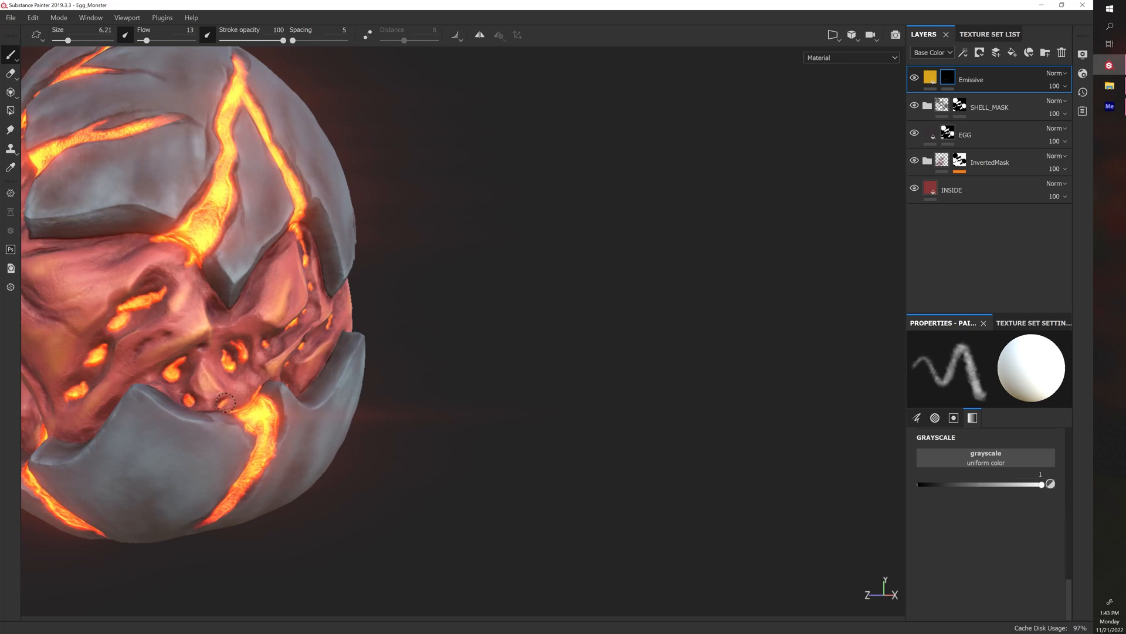
left_click_drag(189, 397, 172, 430, "alt")
left_click(179, 422)
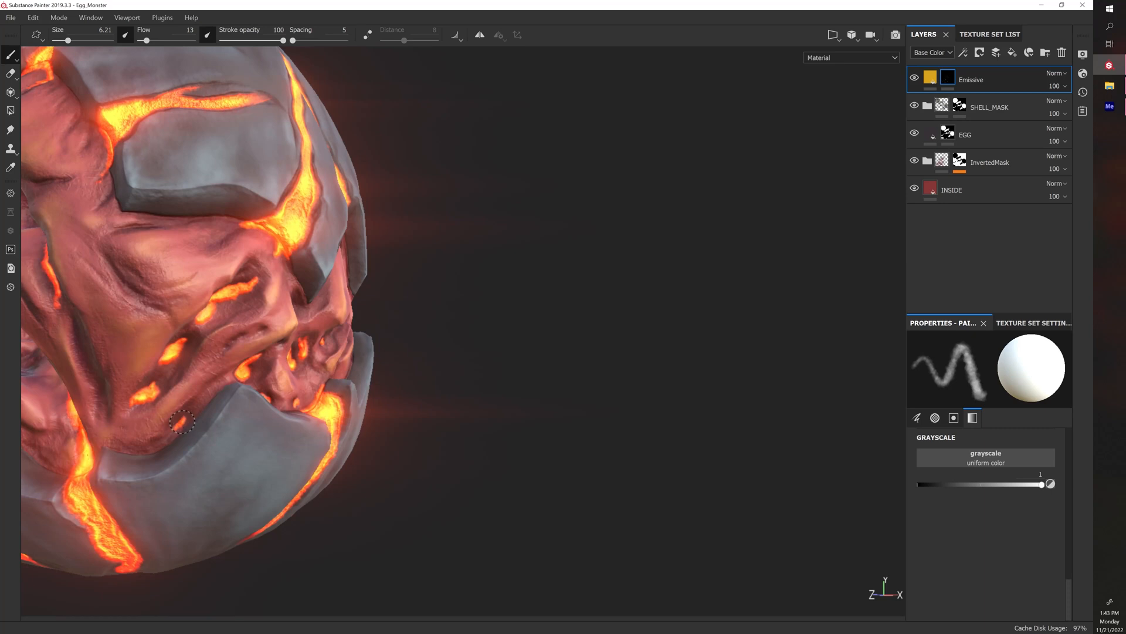
Review the painted glow around the whole head and save the project
scroll(182, 421, "down", 4)
mouse_move(182, 422)
left_mouse_down("alt")
mouse_move(293, 409)
mouse_move(274, 407)
left_mouse_up("alt")
middle_click_drag(212, 411, 420, 402, "alt")
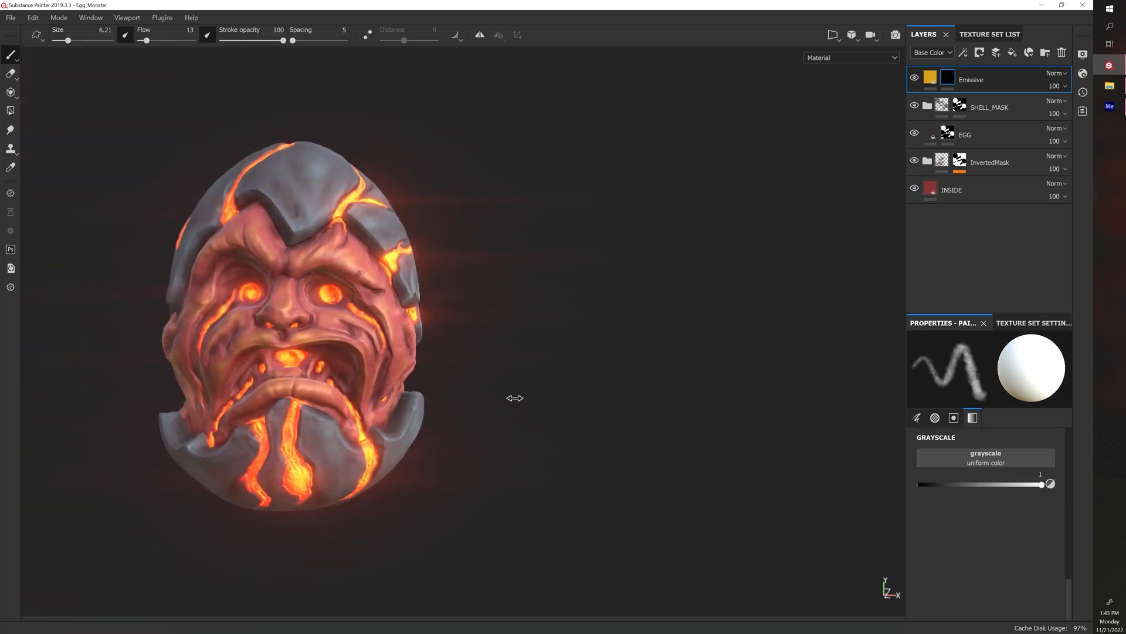
left_click_drag(515, 398, 121, 354, "alt")
left_click_drag(544, 417, 248, 392, "alt")
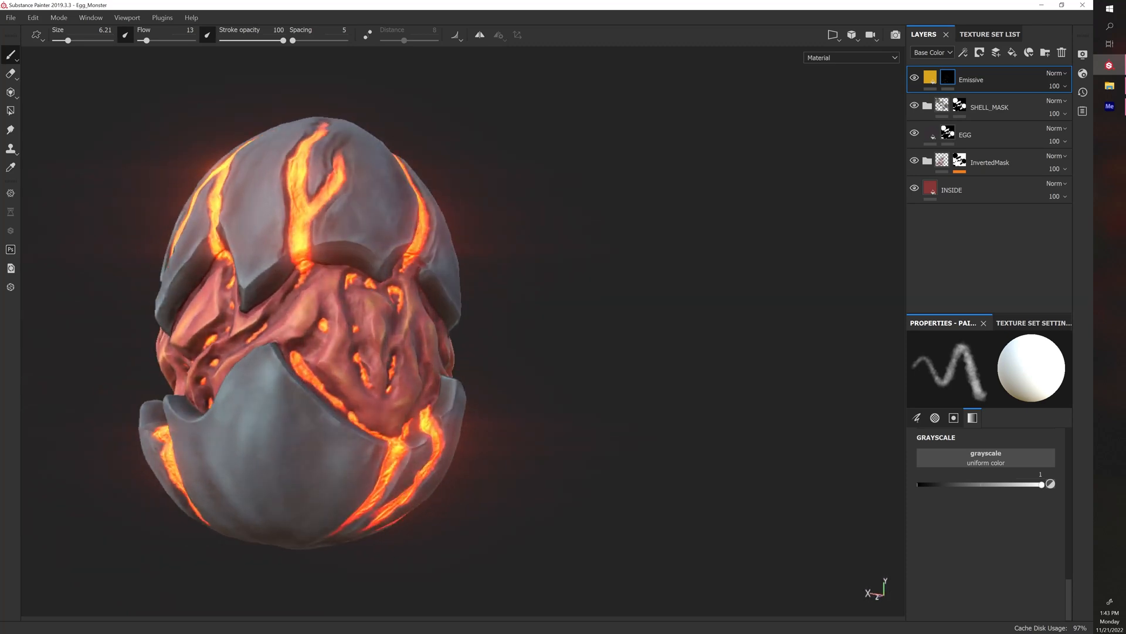
left_click_drag(554, 396, 455, 396, "alt")
left_click_drag(565, 420, 498, 422, "alt")
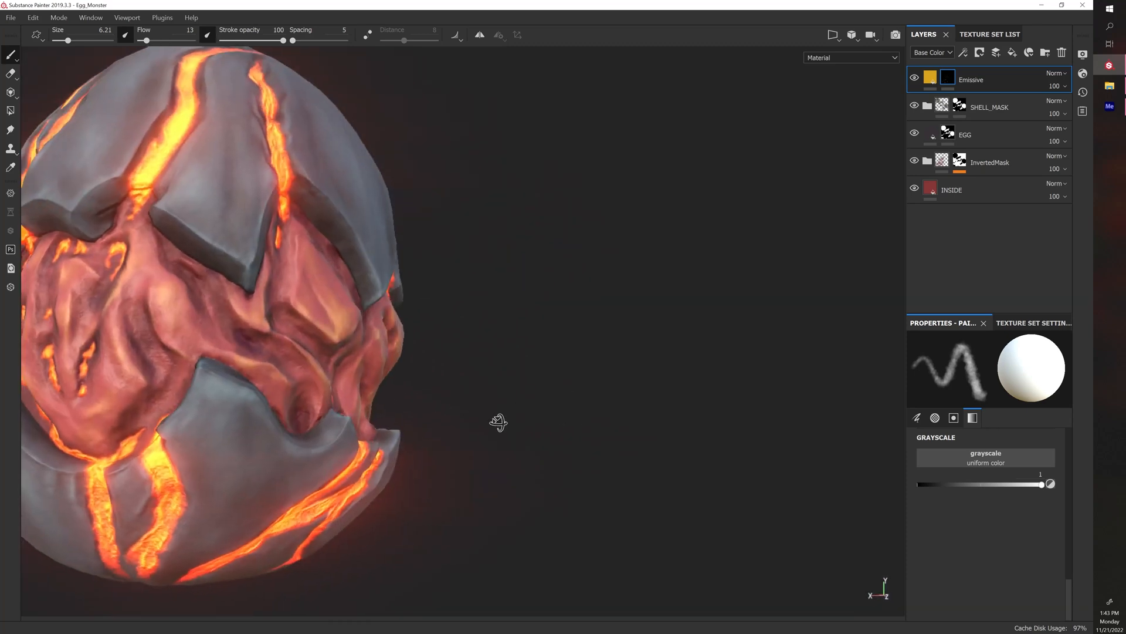
key("ctrl+s")
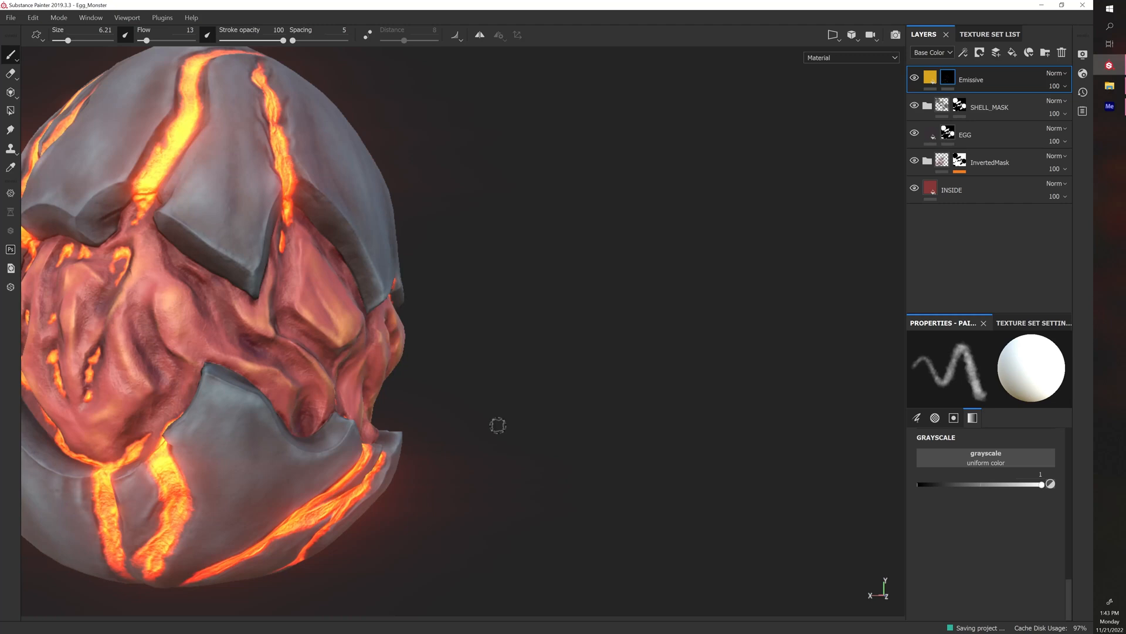
Increase the brush size to 9.57 and fill the deep flesh hollow above the lower shell on the head's right side with glow
key("bracketright")
key("bracketright")
key("bracketright")
left_click(304, 427)
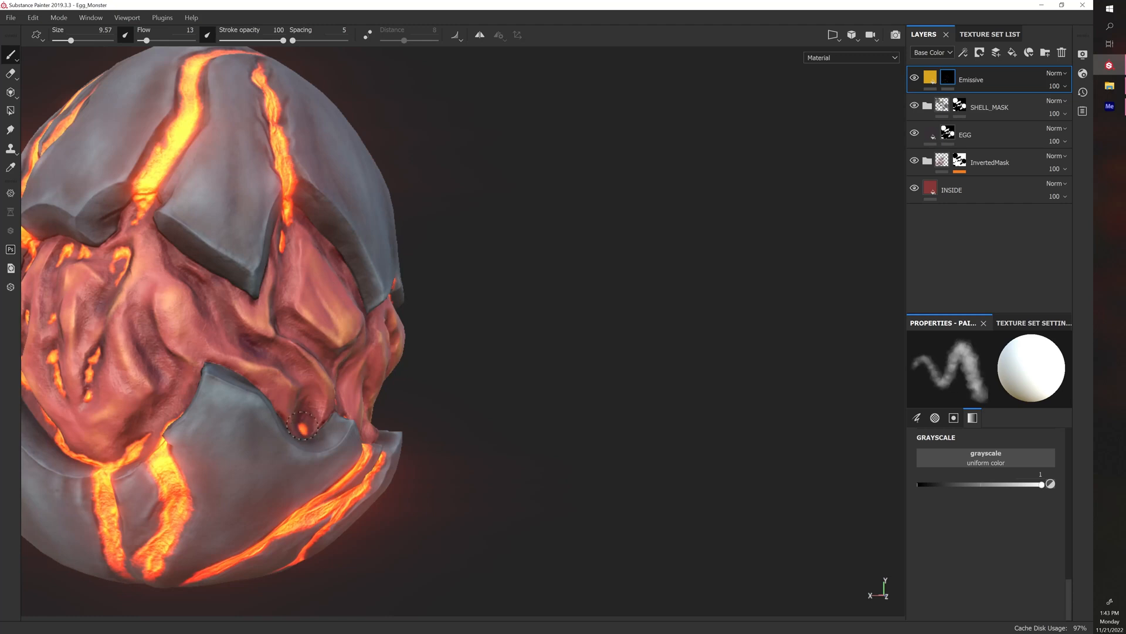
left_click_drag(303, 424, 298, 418)
Paint two glow spots in the right side's flesh folds beneath the upper-shell crack
left_click_drag(410, 395, 380, 388, "alt")
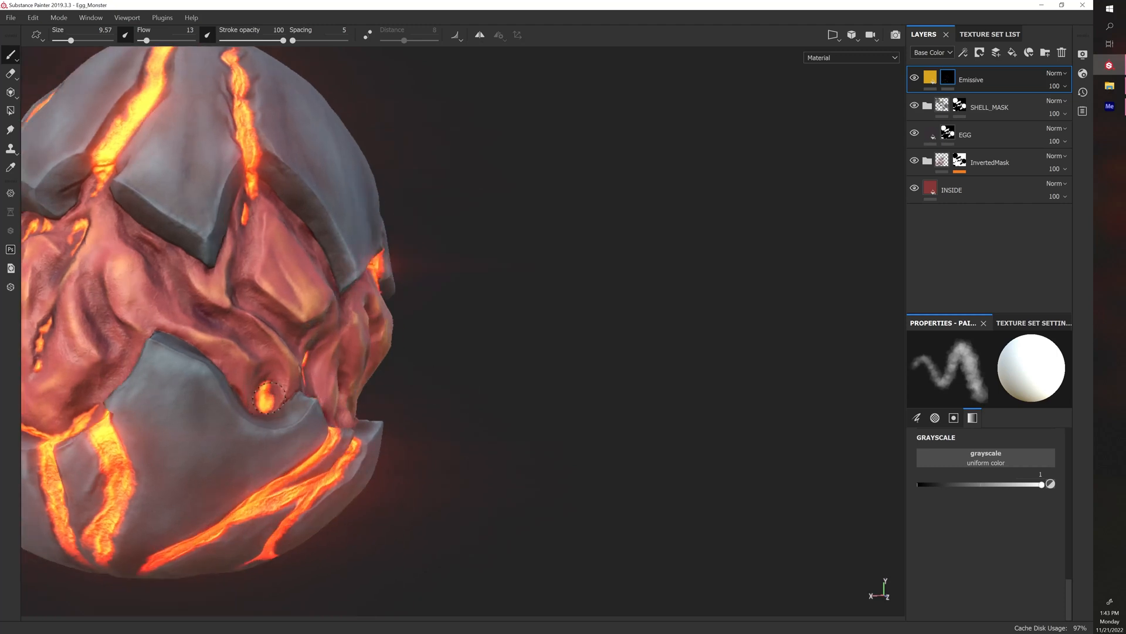
left_click_drag(353, 363, 371, 339, "alt")
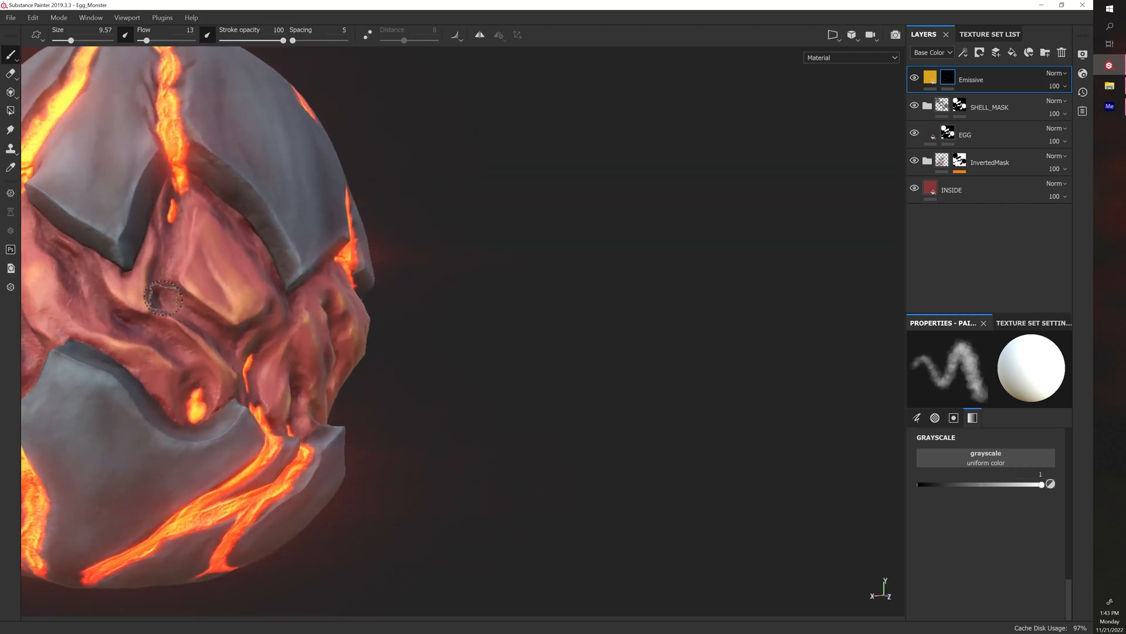
left_click_drag(164, 298, 130, 326)
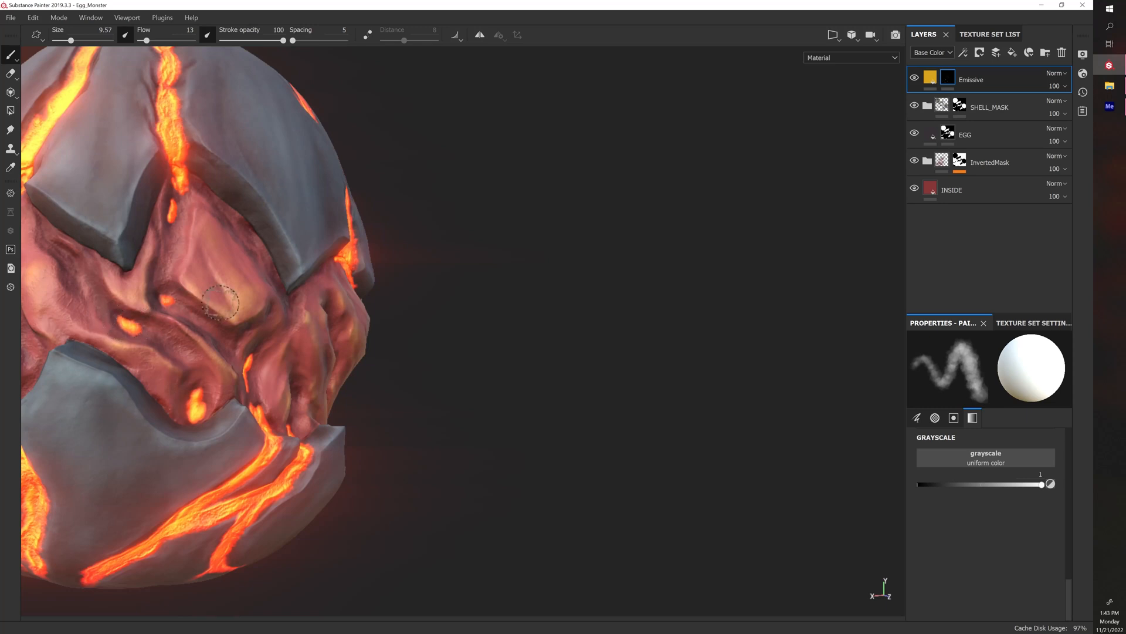
Paint glow spots in the hollow above the right side's lower-shell cracks and under the pointed tip of the upper shell
mouse_move(410, 311)
left_mouse_down("alt")
mouse_move(346, 284)
mouse_move(362, 301)
mouse_move(327, 310)
mouse_move(352, 322)
mouse_move(418, 321)
left_mouse_up("alt")
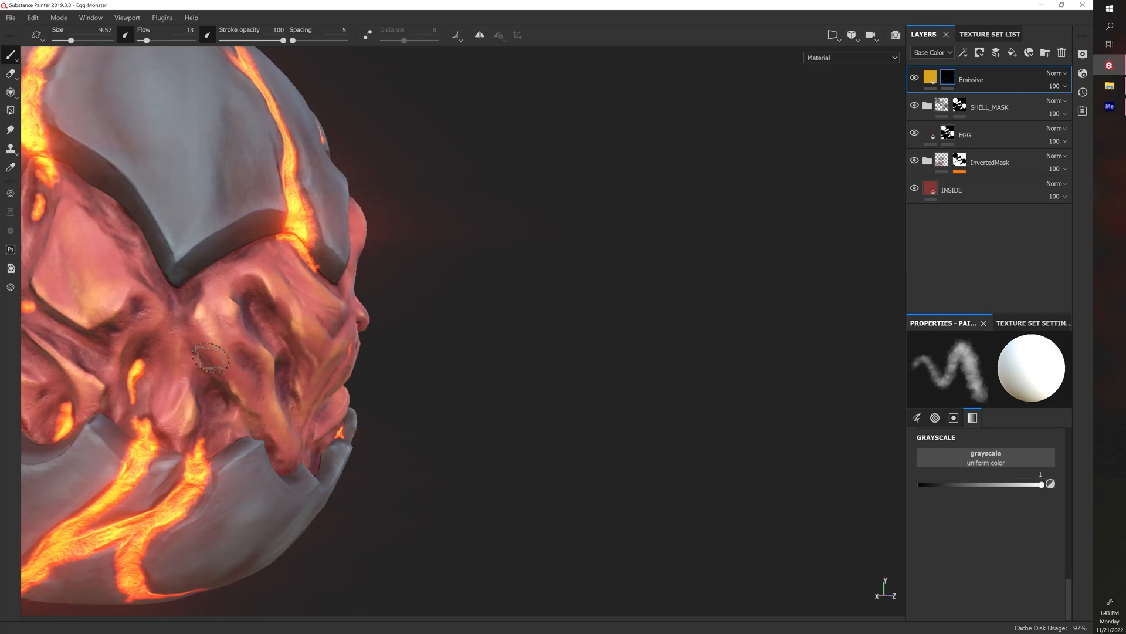
left_click(221, 402)
left_click_drag(223, 403, 220, 407)
left_click(183, 293)
mouse_move(190, 286)
left_mouse_down()
mouse_move(178, 295)
mouse_move(181, 286)
left_mouse_up()
Paint a curved glow in the right temple hollow and glow spots along the cheek crease below it
left_click_drag(431, 281, 378, 251, "alt")
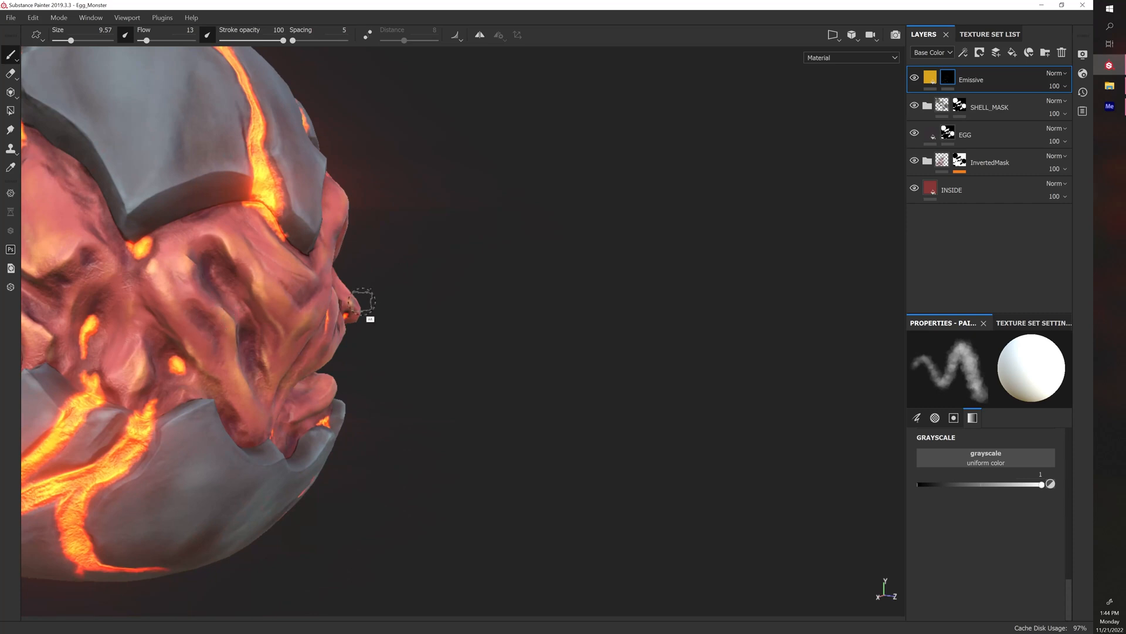
left_click_drag(360, 302, 317, 298, "alt")
left_click_drag(139, 261, 144, 257)
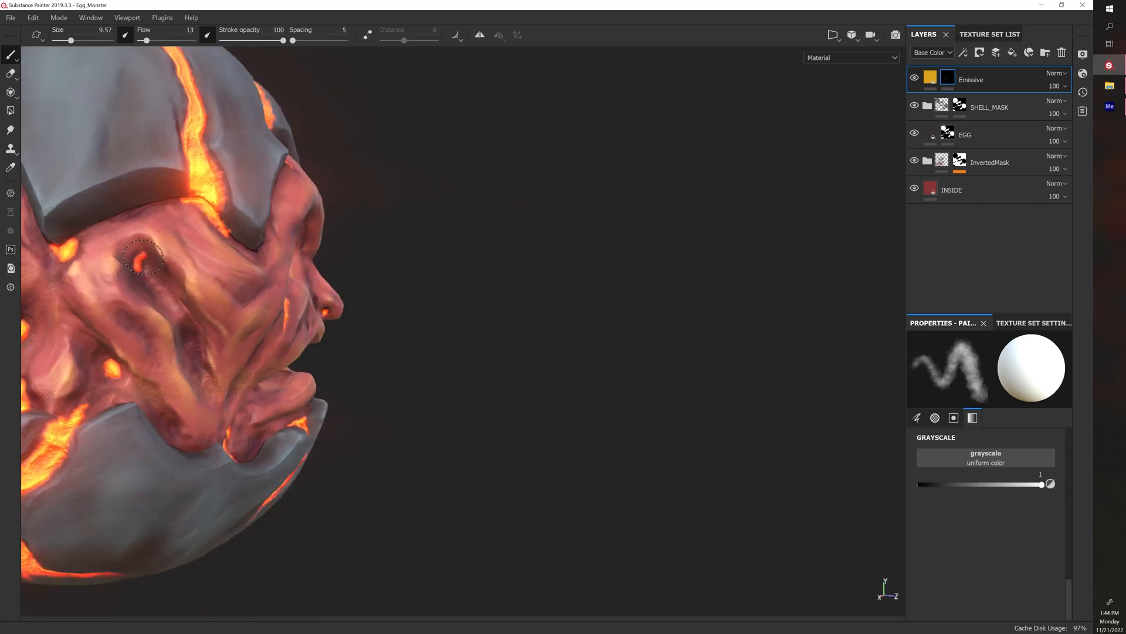
left_click_drag(185, 337, 201, 374)
left_click(194, 355)
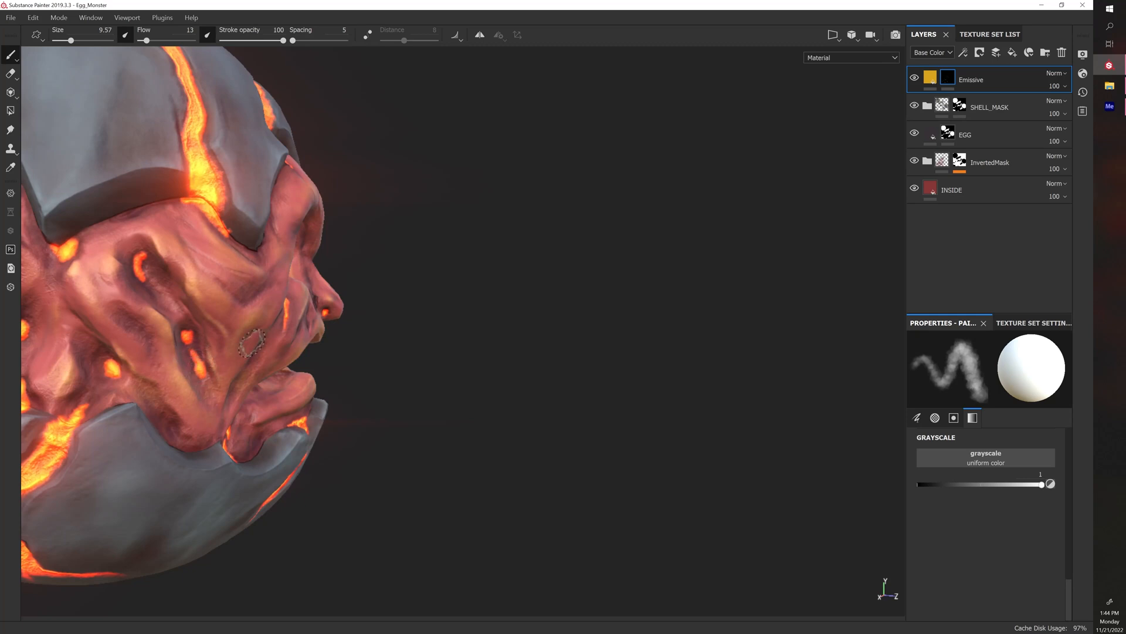
Paint a slanted glow streak in the cheek crease beside the mouth corner on the head's right side
mouse_move(390, 344)
left_mouse_down("alt")
mouse_move(311, 327)
mouse_move(326, 343)
left_mouse_up("alt")
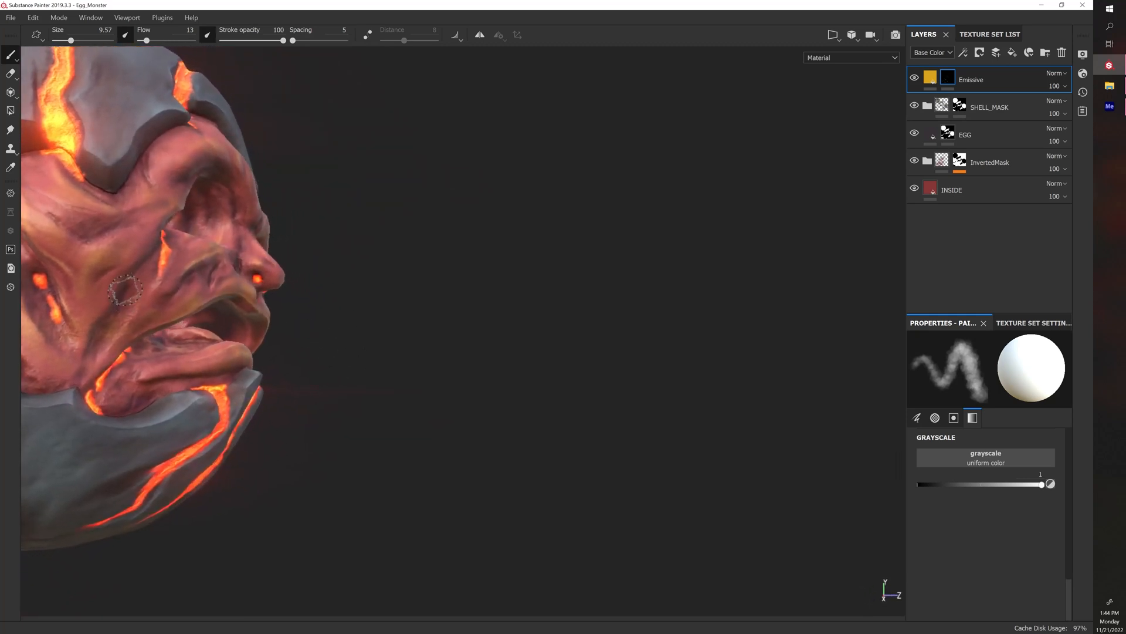
left_click_drag(125, 292, 104, 323)
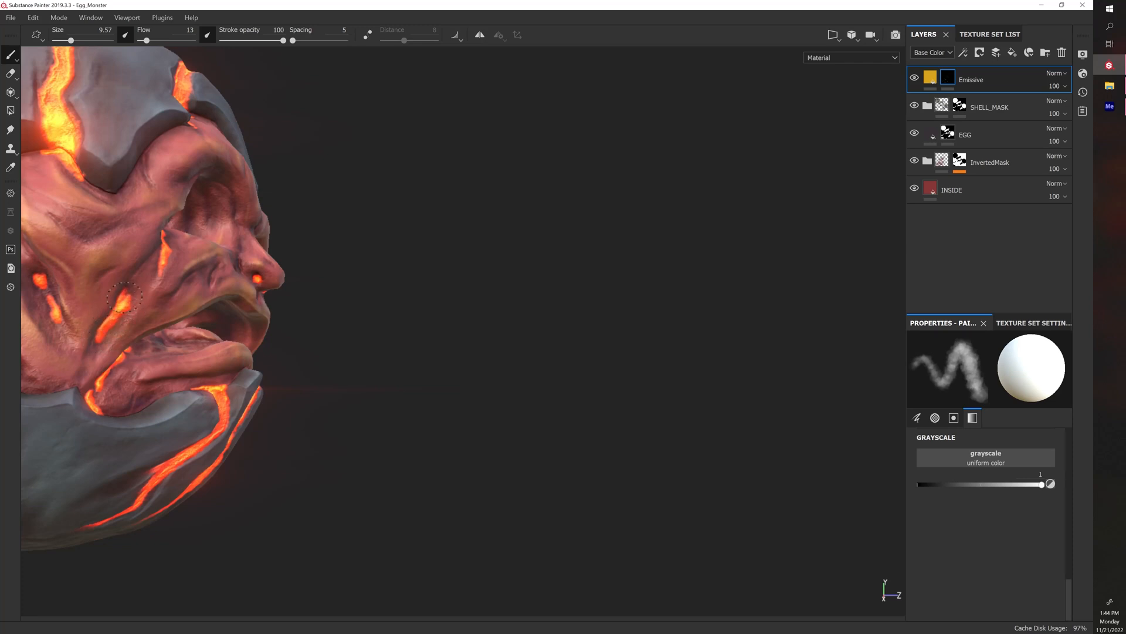
mouse_move(410, 358)
left_mouse_down("alt")
mouse_move(309, 377)
mouse_move(228, 467)
mouse_move(185, 466)
mouse_move(101, 411)
left_mouse_up("alt")
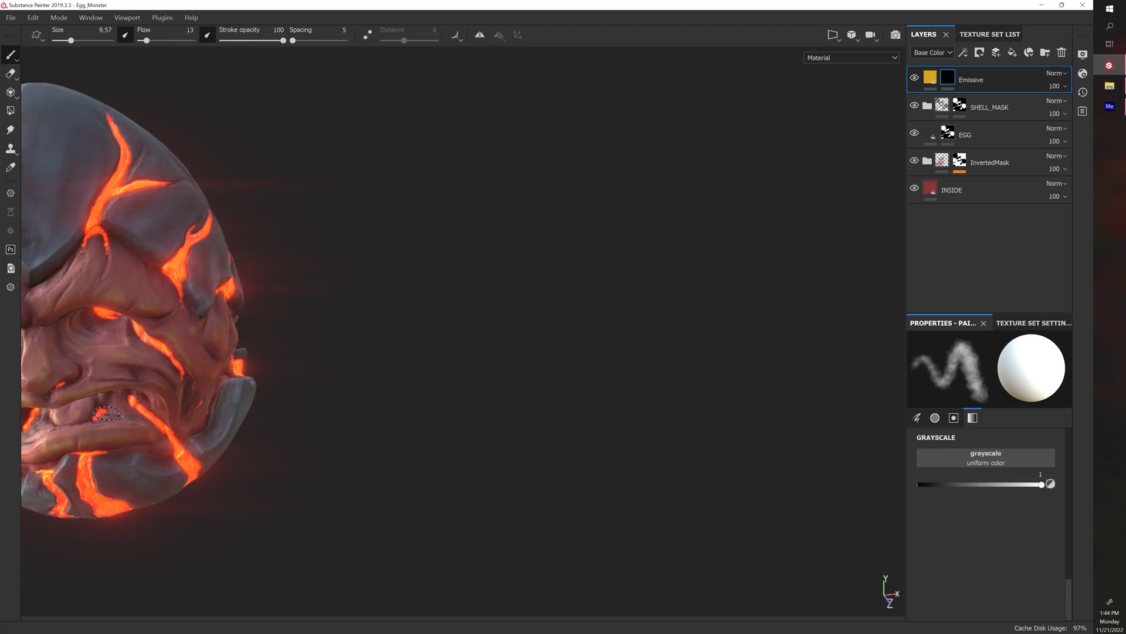
mouse_move(105, 406)
left_mouse_down("alt")
mouse_move(377, 370)
mouse_move(110, 402)
left_mouse_up("alt")
left_click_drag(246, 380, 126, 391, "alt")
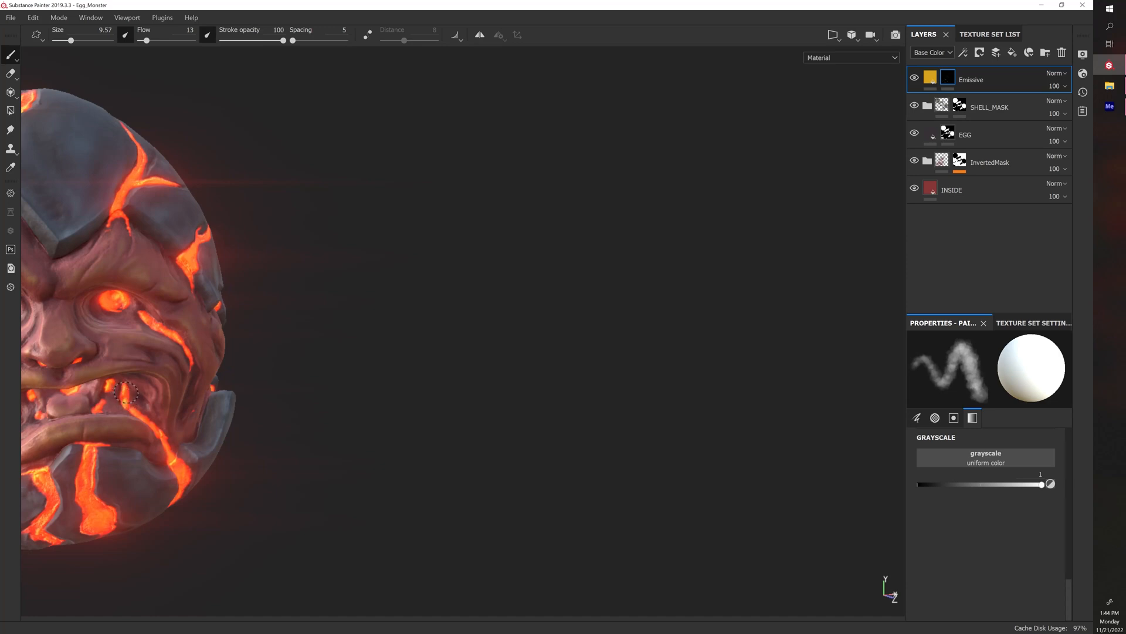
mouse_move(143, 399)
left_mouse_down("alt")
mouse_move(287, 367)
mouse_move(266, 359)
mouse_move(252, 324)
left_mouse_up("alt")
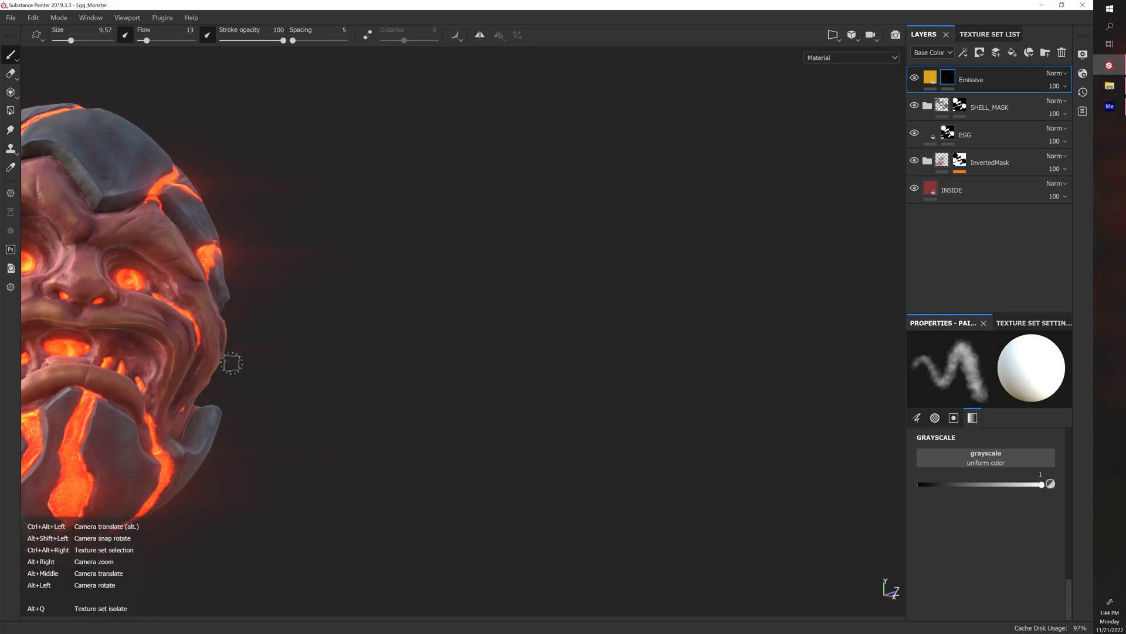
Paint glow along the flesh fold above the lower shell's rim under the right cheek and reduce the brush size to 3.57
middle_click_drag(233, 362, 405, 374, "alt")
mouse_move(405, 374)
left_mouse_down("alt")
mouse_move(472, 369)
mouse_move(456, 389)
mouse_move(505, 457)
mouse_move(220, 494)
mouse_move(210, 510)
left_mouse_up("alt")
mouse_move(445, 437)
left_mouse_down("alt")
mouse_move(458, 432)
mouse_move(473, 338)
mouse_move(531, 368)
mouse_move(493, 375)
left_mouse_up("alt")
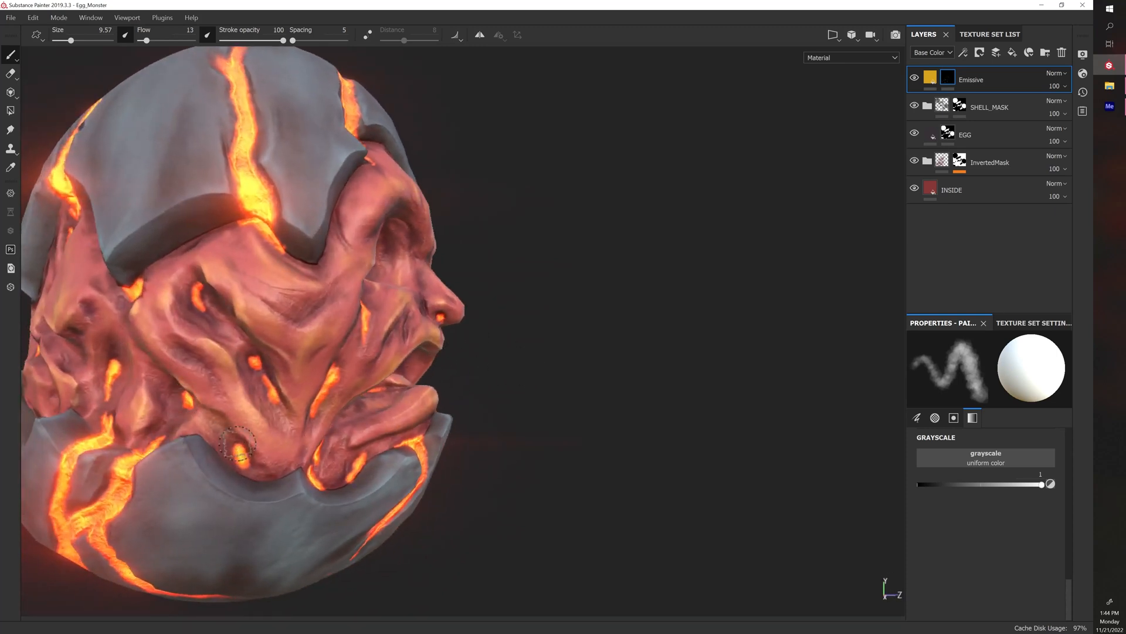
left_click_drag(239, 461, 266, 478)
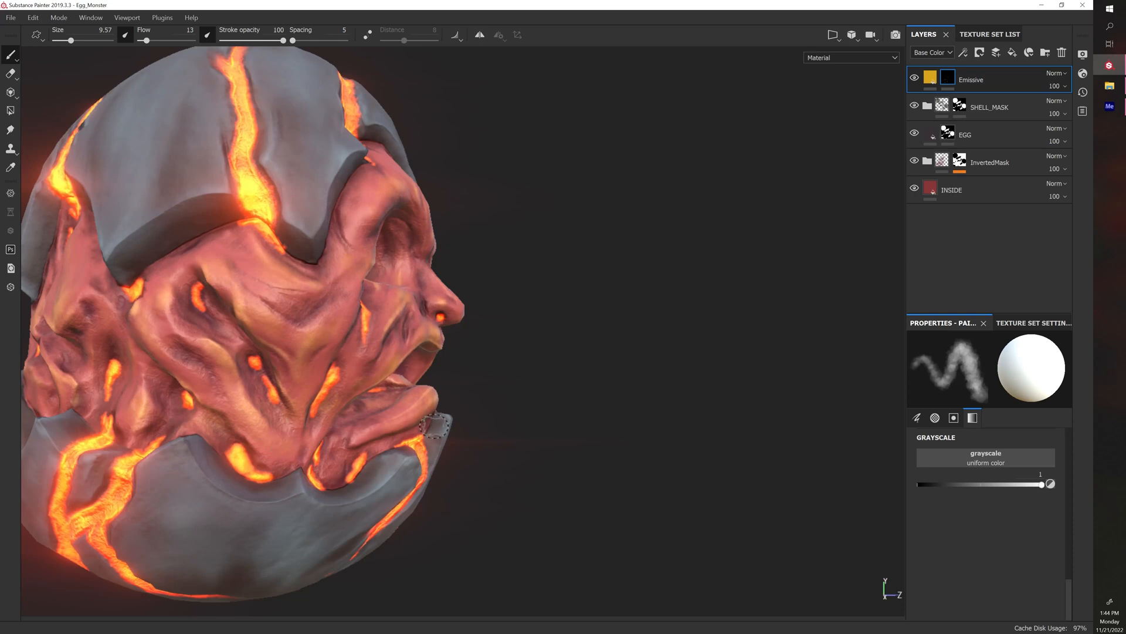
right_click_drag(239, 452, 233, 459, "ctrl")
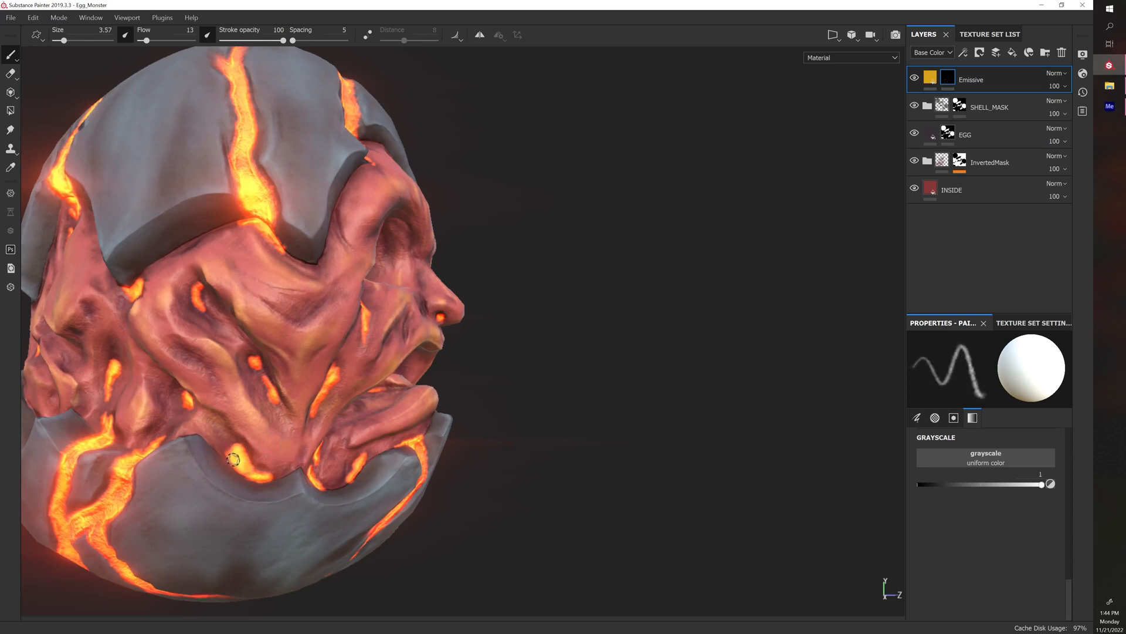
Examine the painted glow across the right side, face and back of the egg, from close up and from a distance
mouse_move(237, 468)
left_mouse_down("alt")
mouse_move(503, 390)
mouse_move(226, 387)
left_mouse_up("alt")
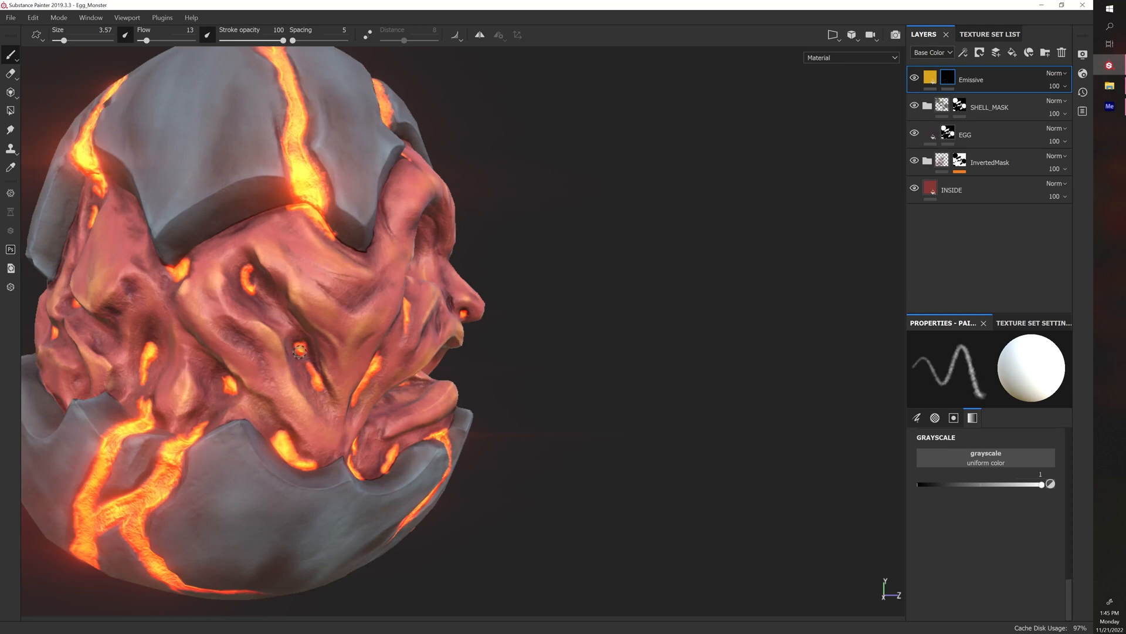
left_click_drag(321, 385, 250, 348, "alt")
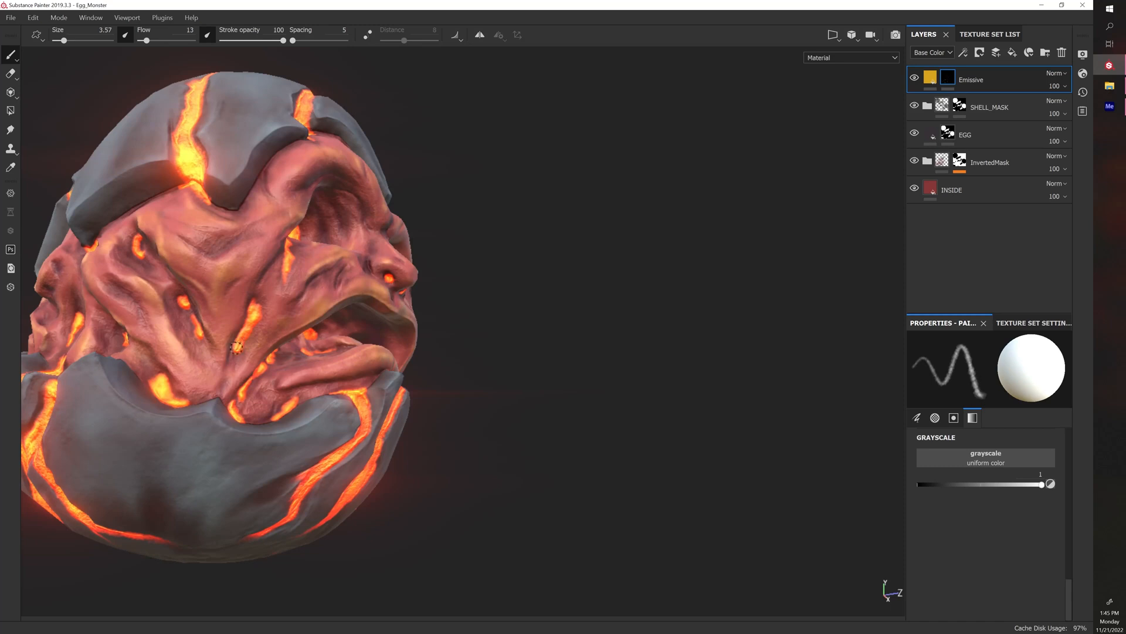
left_click_drag(382, 365, 305, 362, "alt")
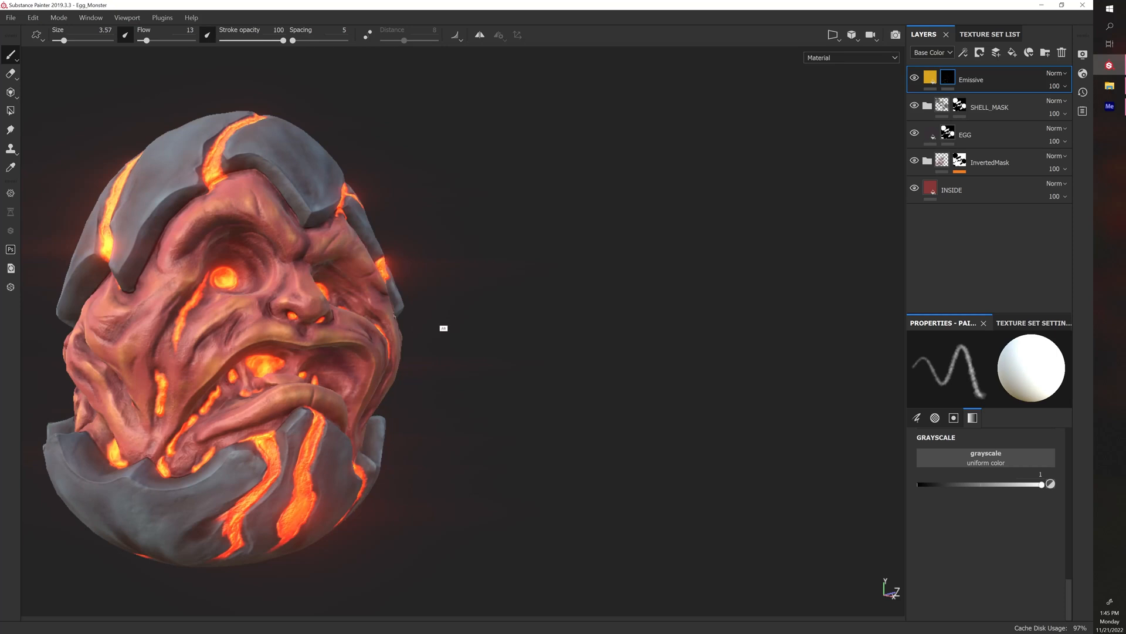
left_click_drag(444, 328, 217, 292, "alt")
left_click_drag(413, 286, 303, 302, "alt")
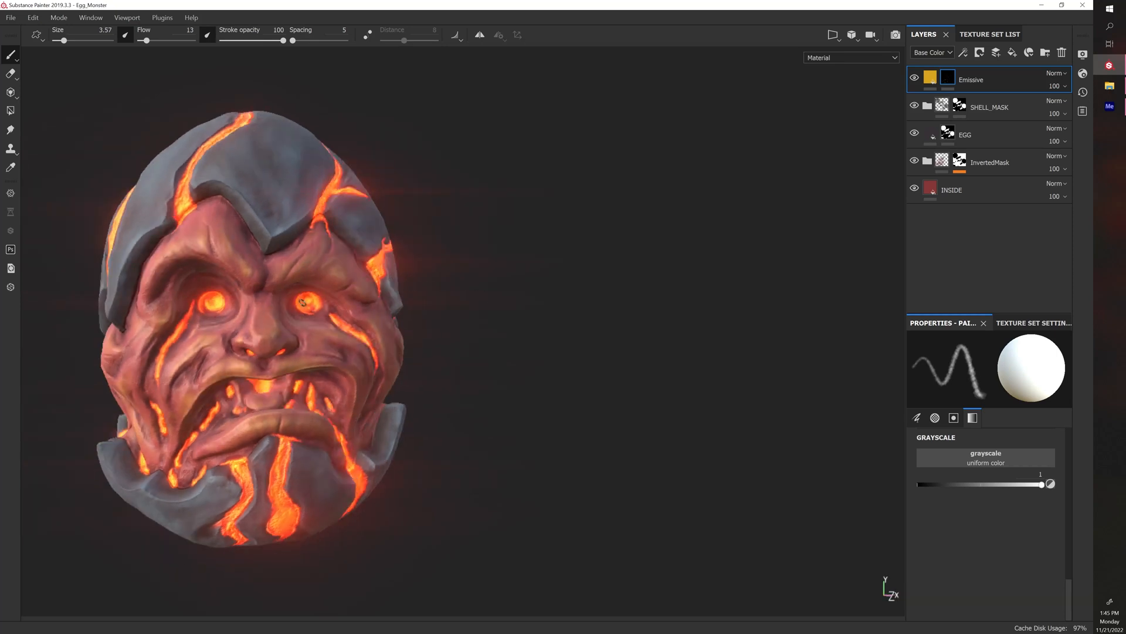
left_click_drag(383, 304, 400, 314, "alt")
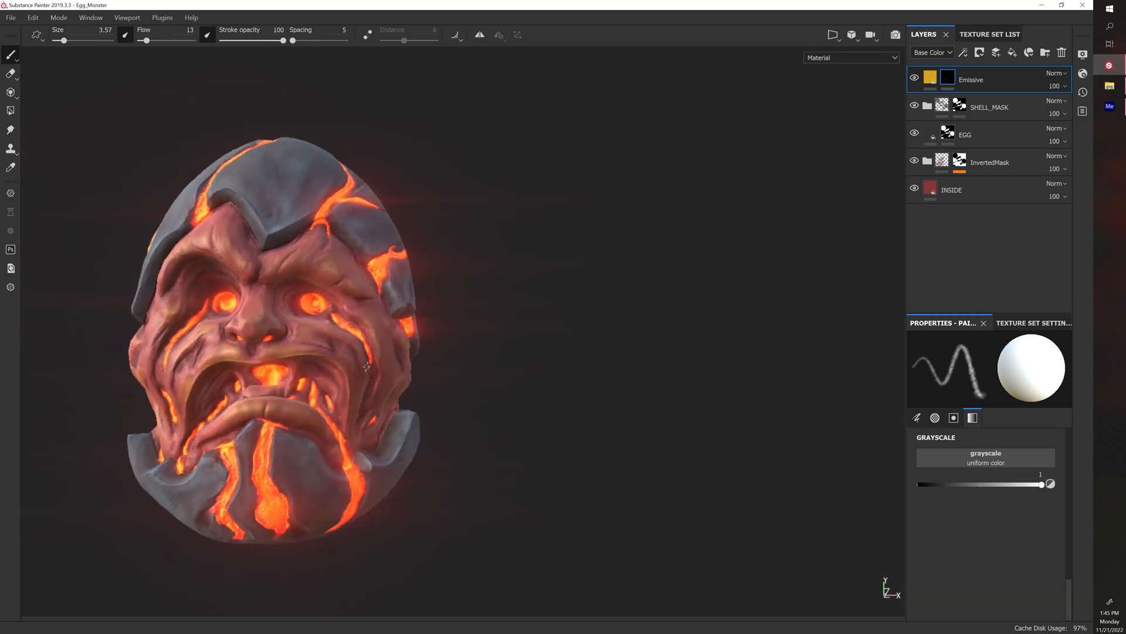
left_click_drag(427, 362, 352, 446, "alt")
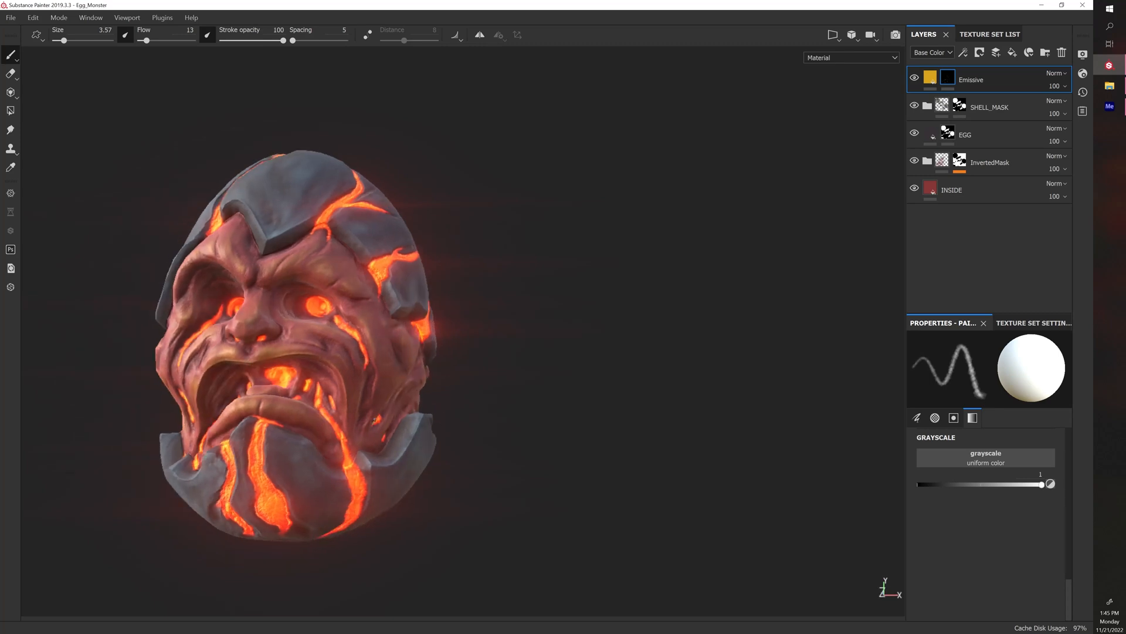
right_click_drag(399, 418, 383, 402, "alt")
left_click_drag(181, 401, 226, 397, "alt")
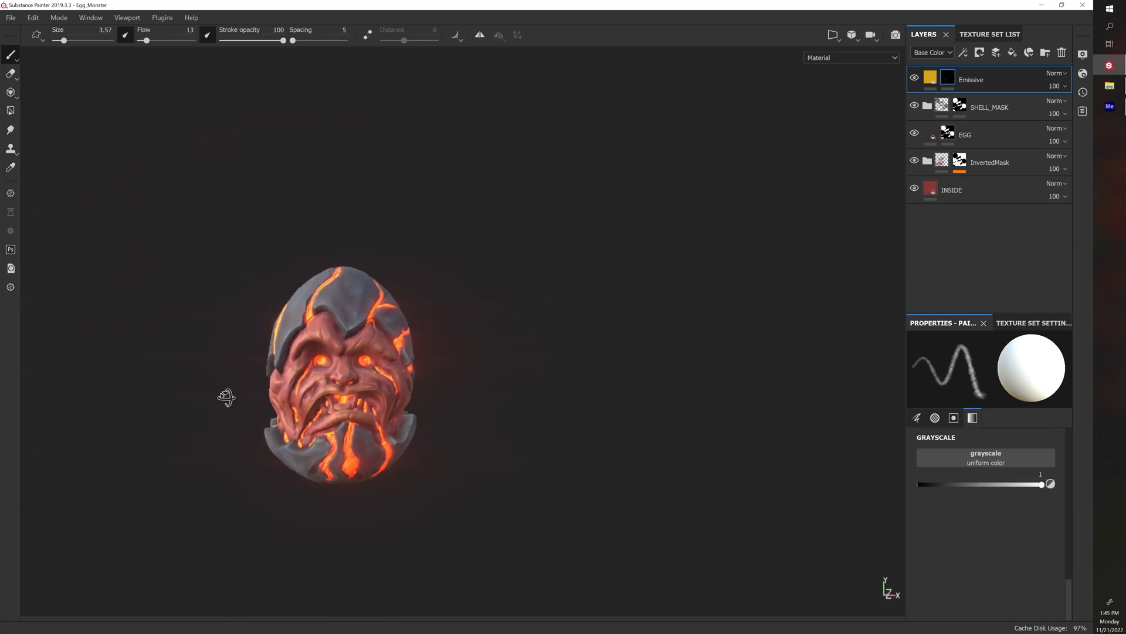
right_click_drag(225, 397, 140, 393, "shift")
scroll(139, 395, "up", 3)
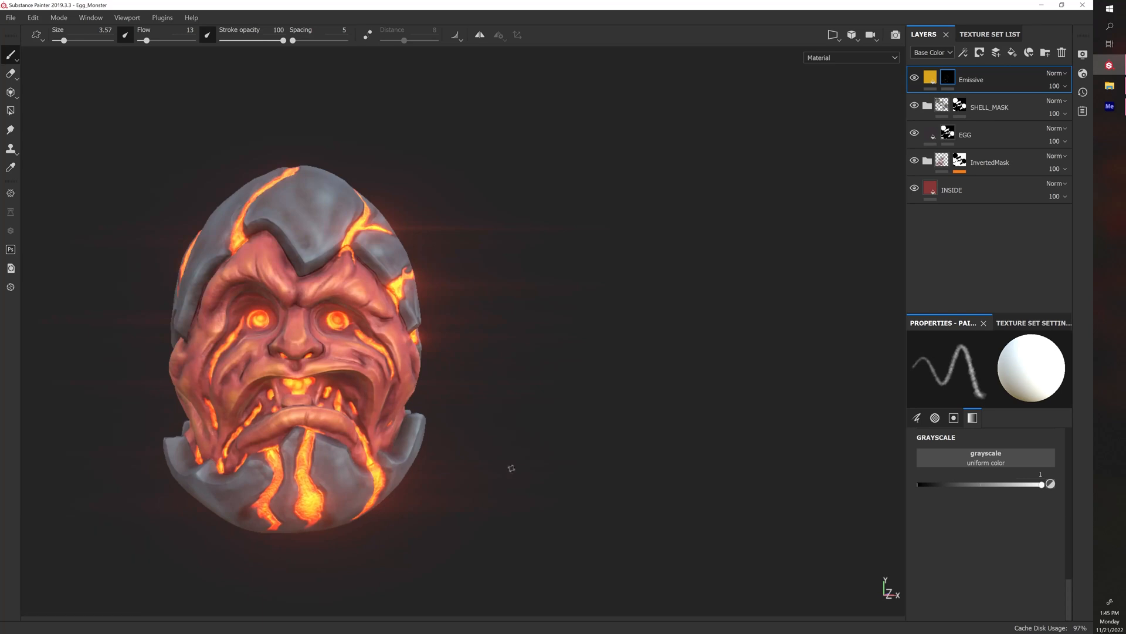
left_click_drag(511, 467, 575, 434, "alt")
left_click_drag(684, 422, 606, 414, "alt")
right_click_drag(606, 415, 568, 416, "alt")
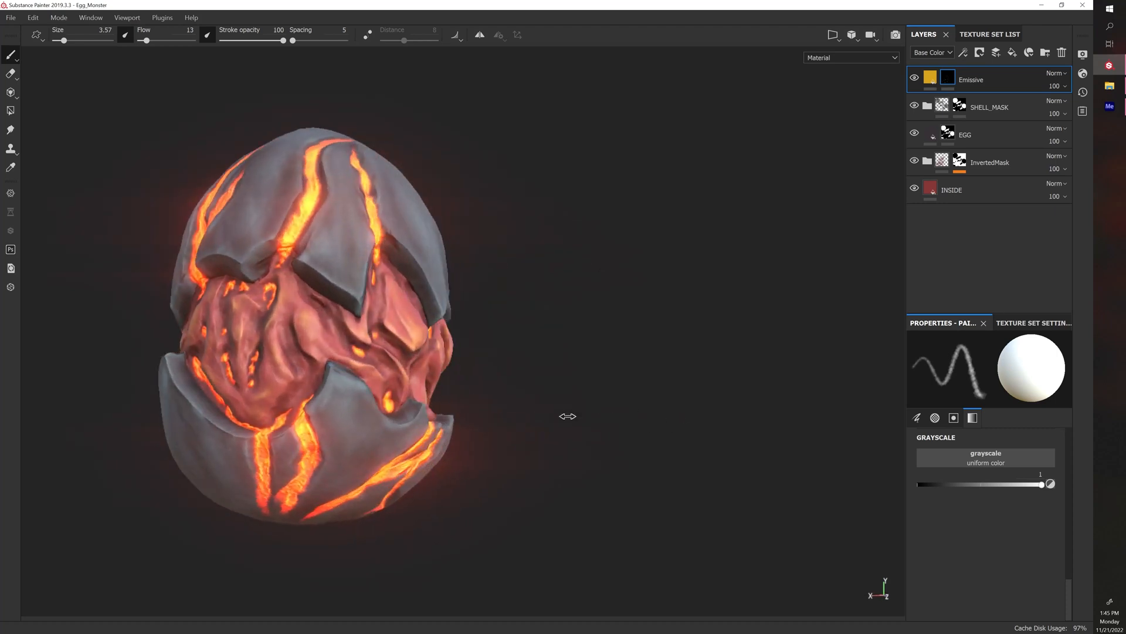
Increase the brush size to 8.37 and paint a curved glow and a long vertical streak in the flesh creases beneath the back upper shell
left_click_drag(648, 419, 543, 423, "alt")
key("bracketright")
key("bracketright")
key("bracketright")
key("bracketright")
key("bracketright")
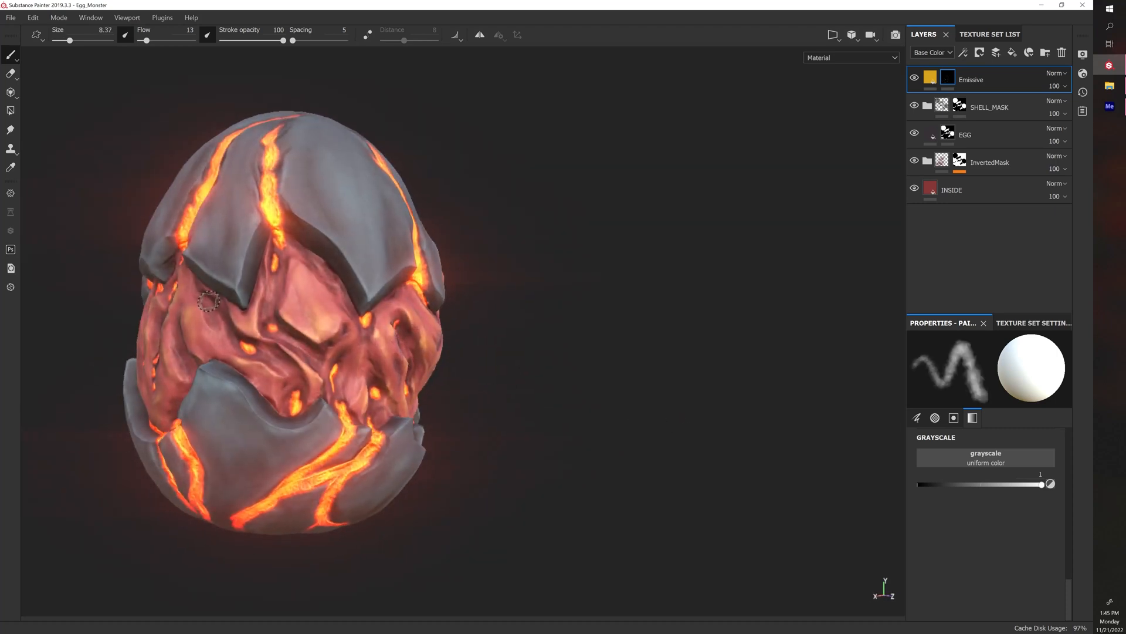
mouse_move(213, 304)
left_mouse_down()
mouse_move(203, 299)
mouse_move(167, 346)
mouse_move(174, 364)
mouse_move(173, 289)
left_mouse_up()
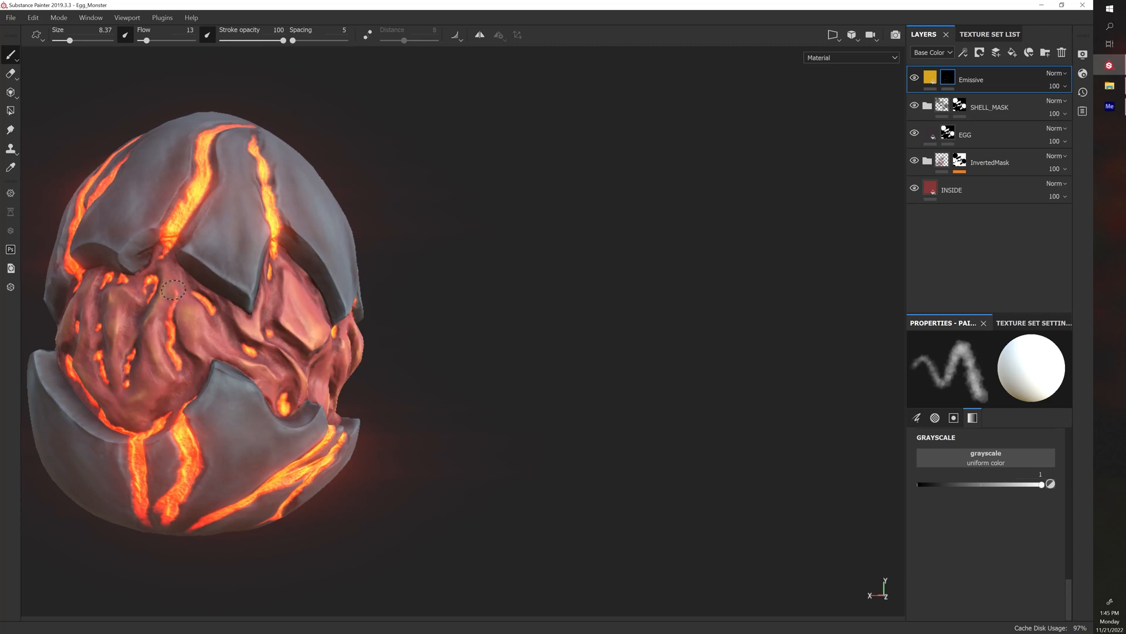
Extend the curved glow beneath the pointed upper-shell piece and lengthen the glow spot in the fold below it
left_click_drag(457, 327, 427, 324, "alt")
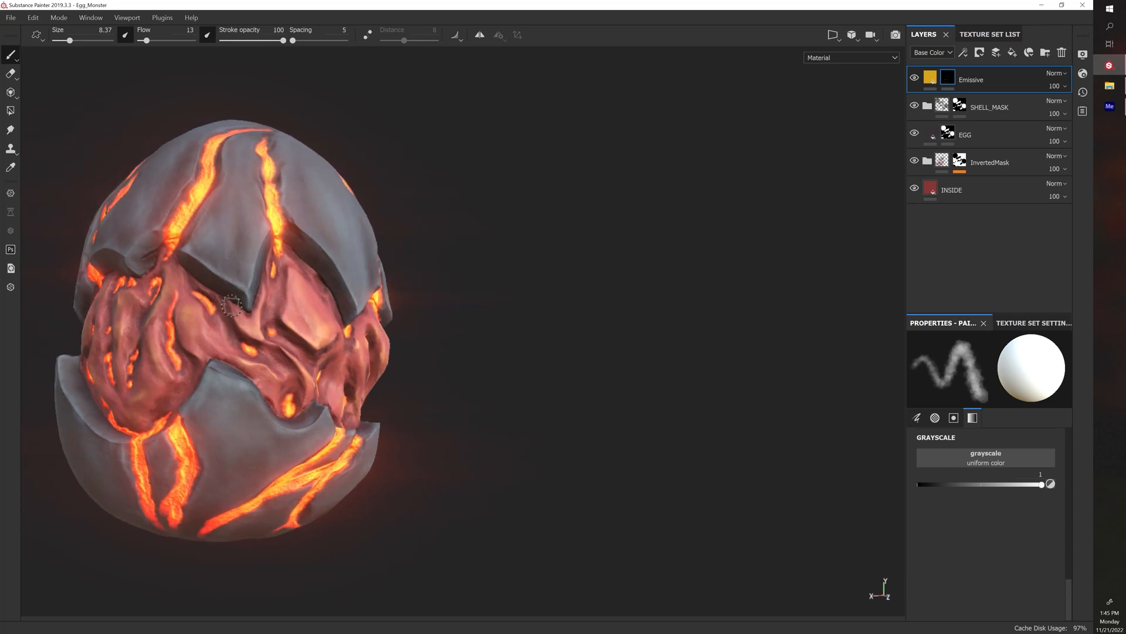
left_click_drag(214, 312, 214, 317)
left_click_drag(260, 356, 262, 351, "alt")
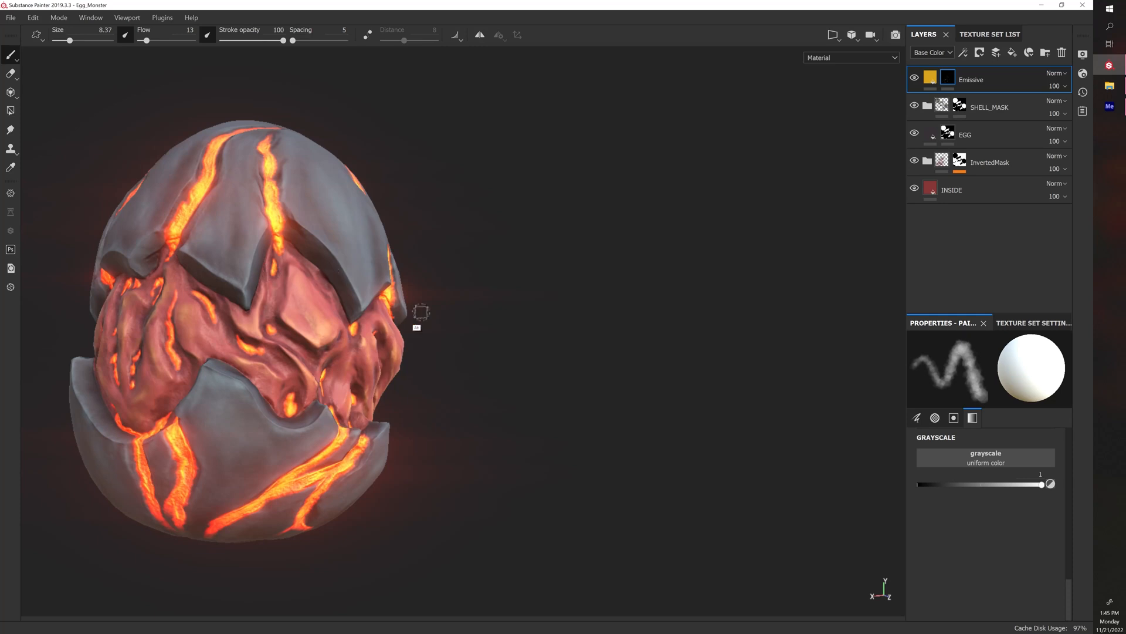
Compare the egg with the Emissive layer hidden and shown, and save the project
left_click_drag(420, 317, 334, 362, "alt")
left_click_drag(469, 362, 375, 388, "alt")
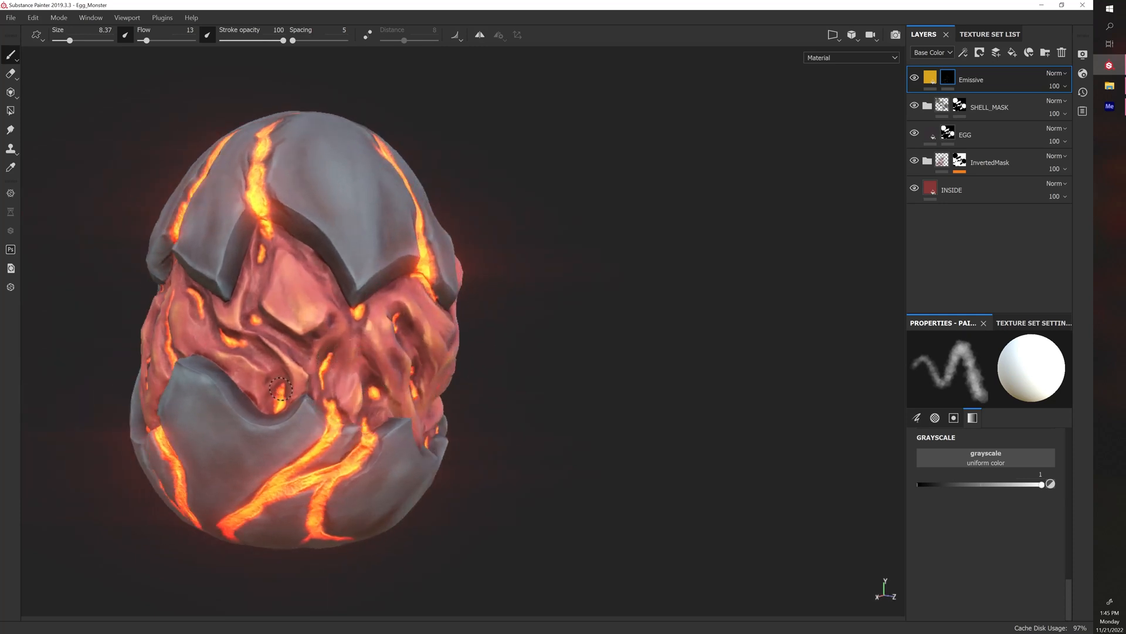
mouse_move(496, 361)
left_mouse_down("alt")
mouse_move(442, 344)
mouse_move(370, 386)
left_mouse_up("alt")
mouse_move(531, 338)
left_mouse_down("alt")
mouse_move(397, 325)
mouse_move(376, 357)
mouse_move(322, 372)
left_mouse_up("alt")
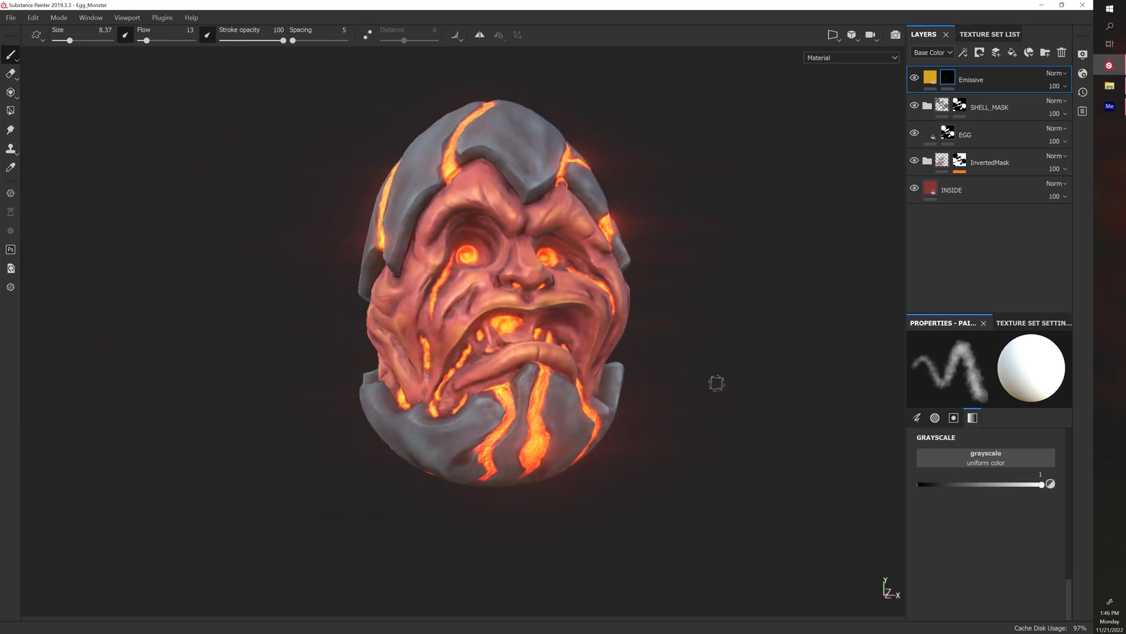
middle_click_drag(716, 382, 526, 357, "alt")
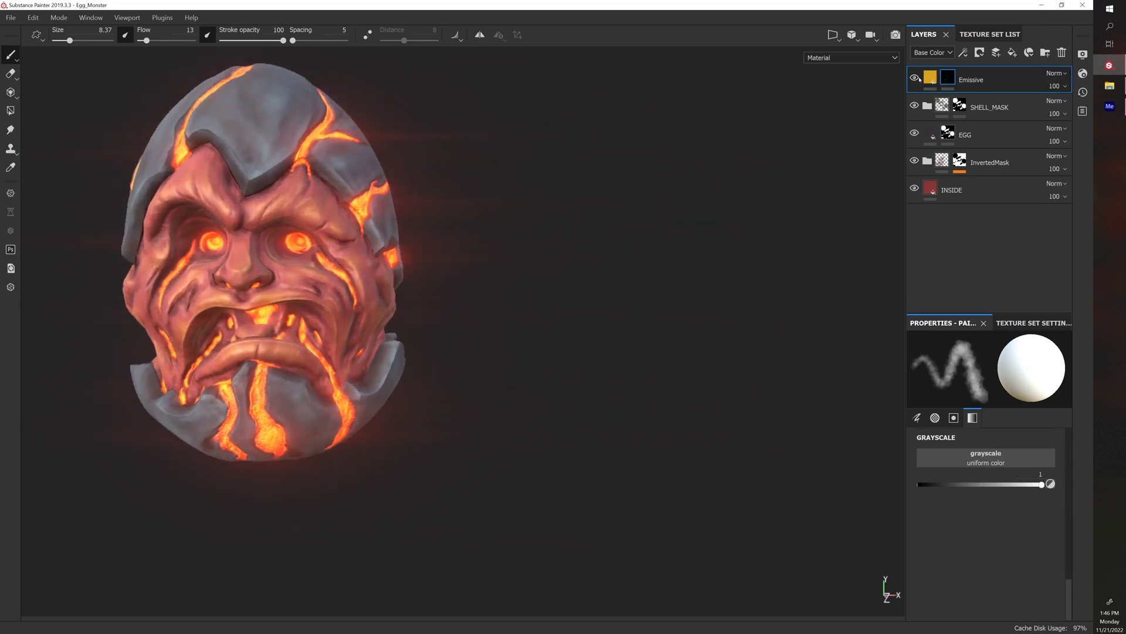
left_click(915, 78)
left_click(915, 78)
left_click_drag(523, 284, 565, 276, "alt")
key("ctrl+s")
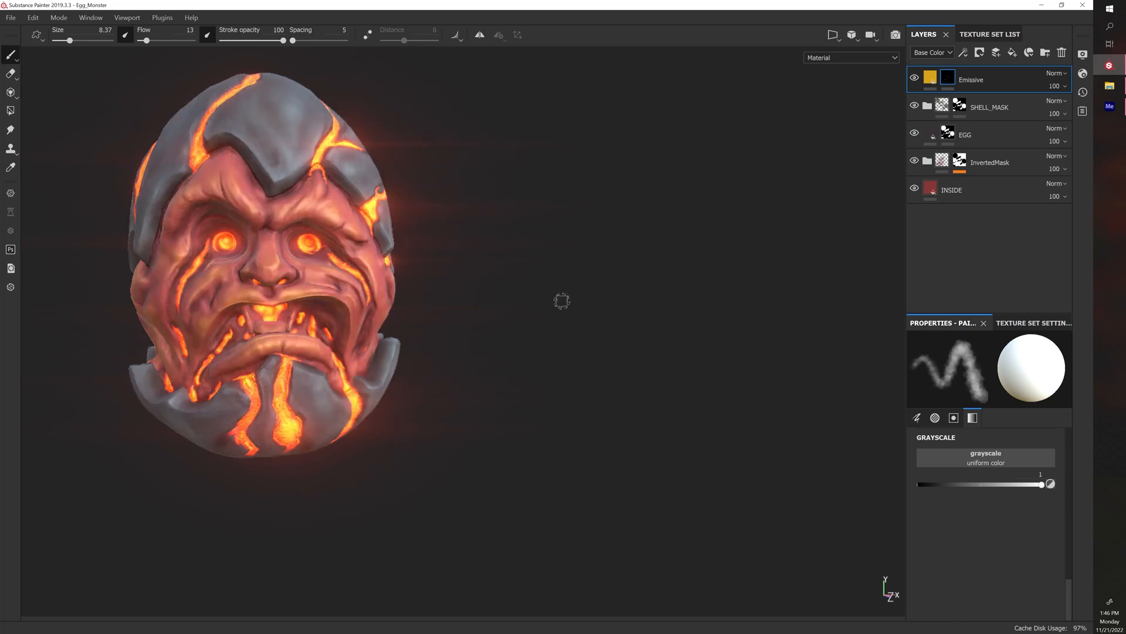
Review the glow in a full turn around the head, return to the front view and save the project
mouse_move(566, 326)
left_mouse_down("alt")
mouse_move(553, 272)
mouse_move(581, 332)
left_mouse_up("alt")
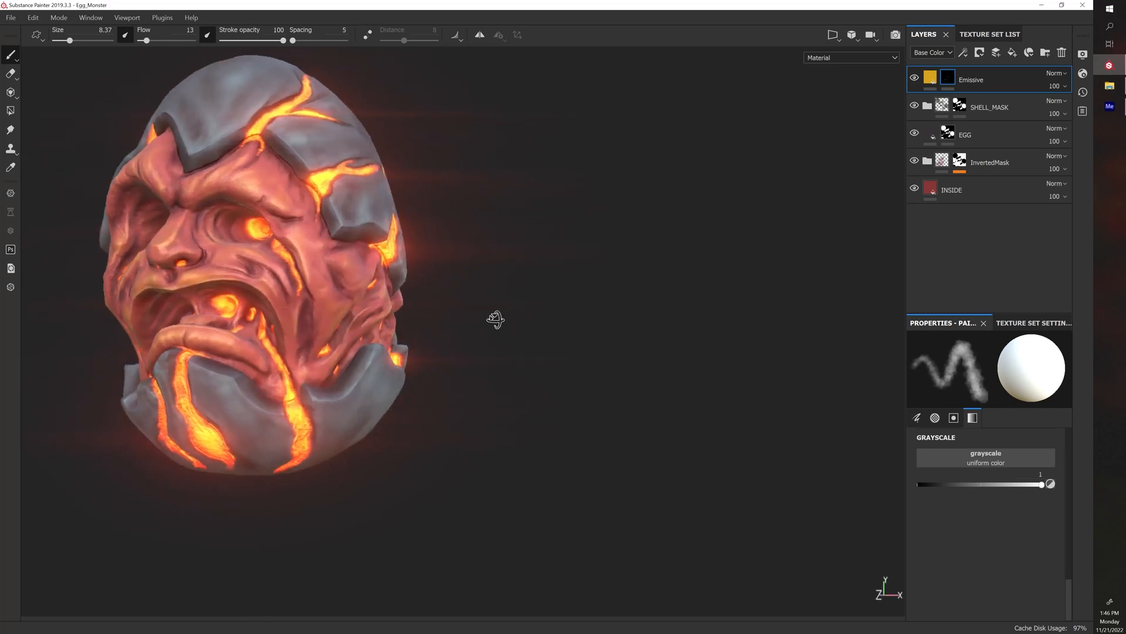
left_click_drag(495, 317, 739, 336, "alt")
left_click_drag(516, 344, 597, 342, "alt")
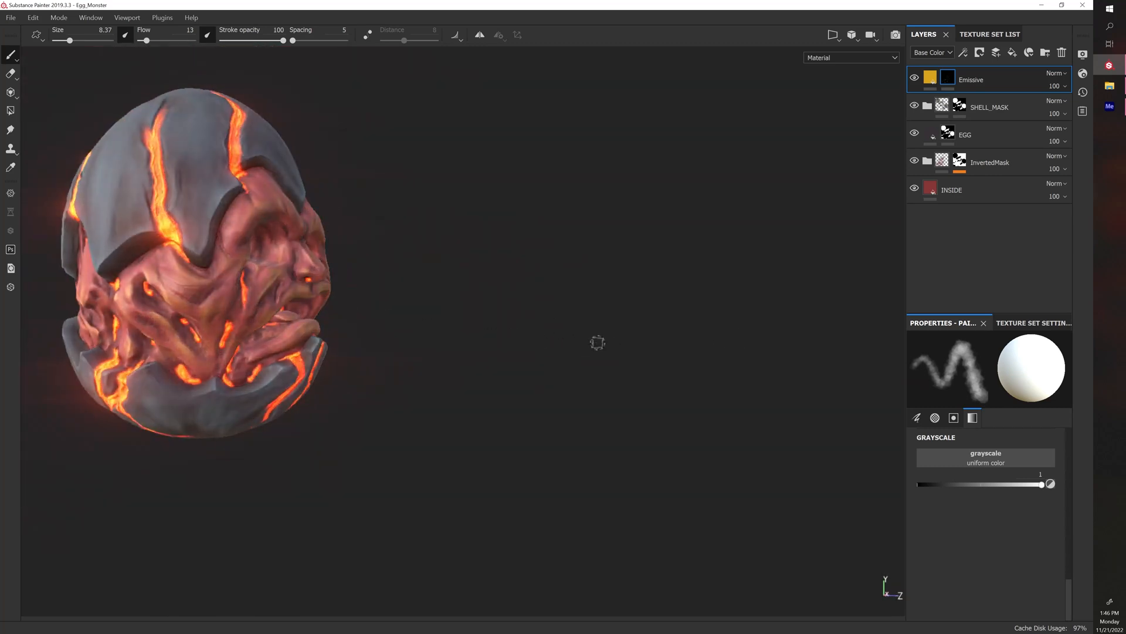
left_click_drag(437, 339, 578, 344, "alt")
left_click_drag(393, 333, 574, 337, "alt")
mouse_move(476, 336)
left_mouse_down("alt")
mouse_move(739, 346)
mouse_move(573, 334)
mouse_move(718, 321)
mouse_move(674, 334)
mouse_move(764, 337)
mouse_move(666, 336)
mouse_move(586, 309)
left_mouse_up("alt")
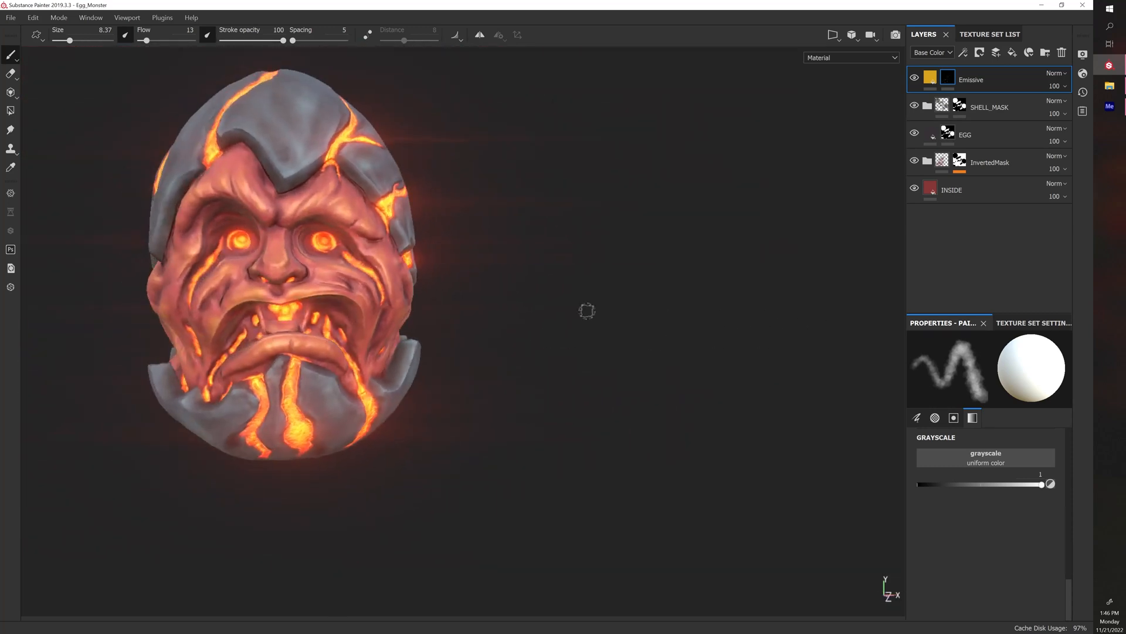
middle_click_drag(586, 309, 600, 347, "alt")
key("ctrl+s")
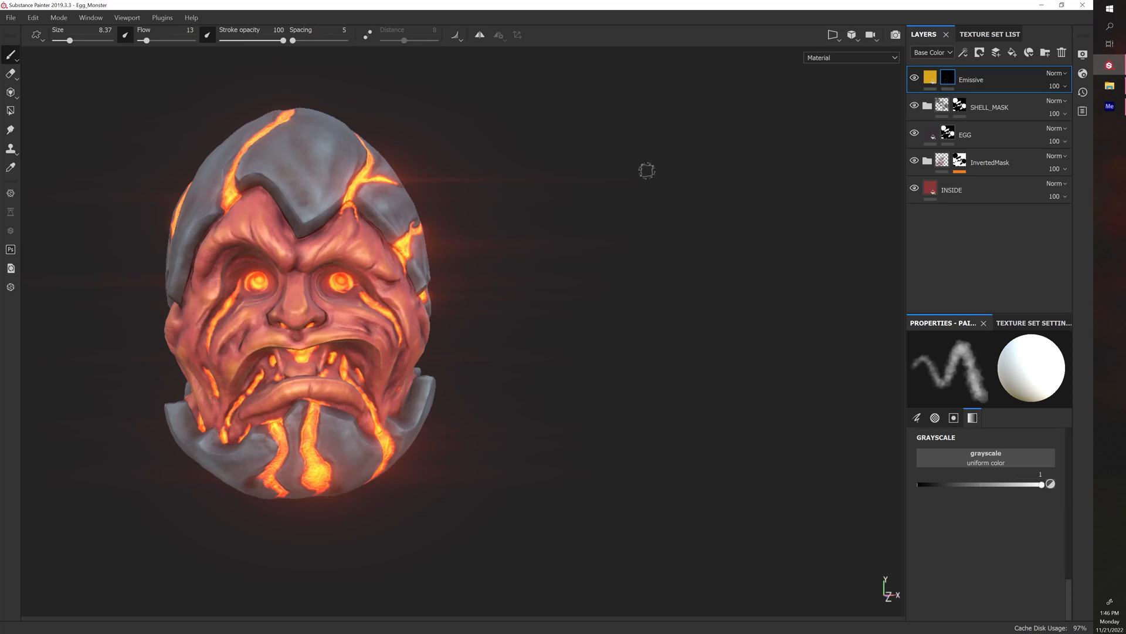
Check the glowing face under changed lighting from a distance and close up, and save the project again
right_click_drag(543, 289, 463, 307, "shift")
left_click_drag(463, 307, 428, 294, "alt")
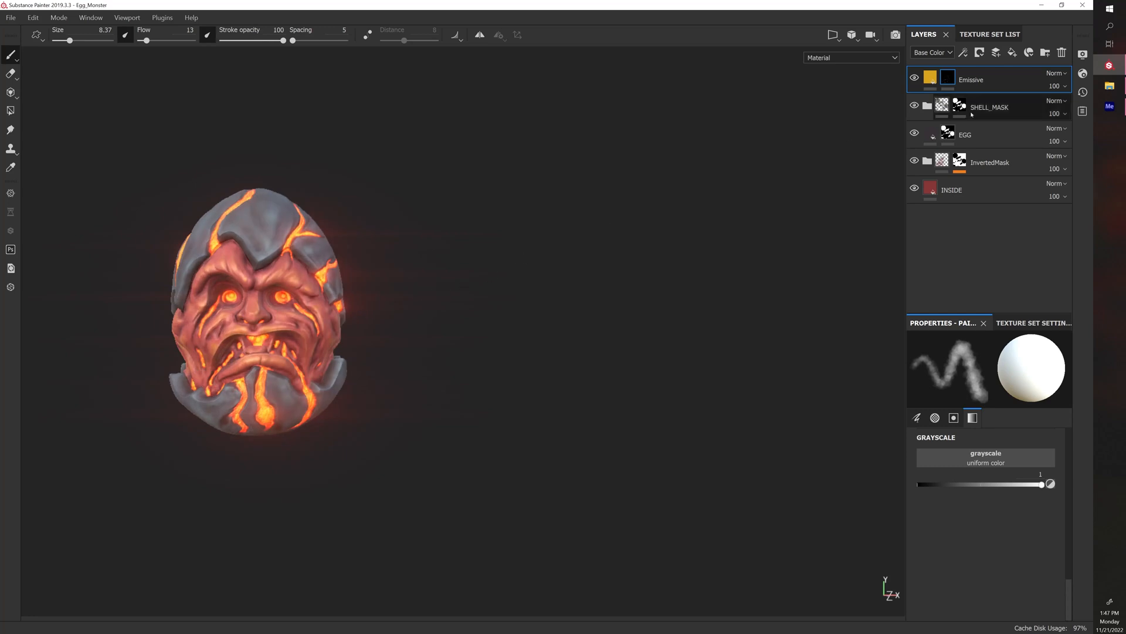
scroll(503, 241, "up", 3)
scroll(594, 239, "up", 2)
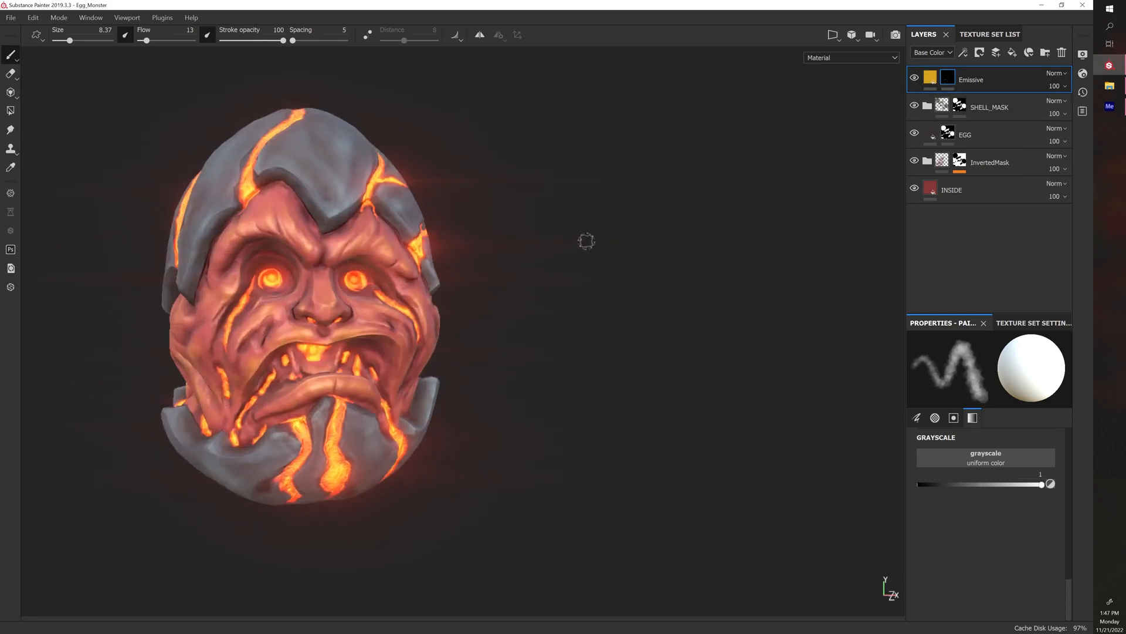
key("ctrl+s")
mouse_move(942, 104)
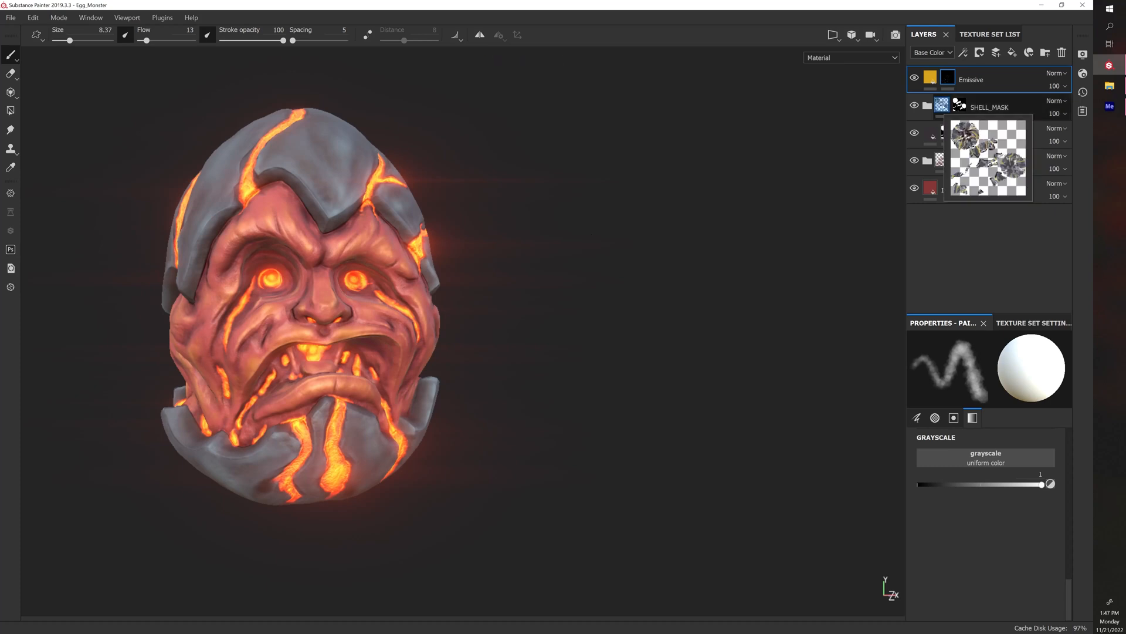